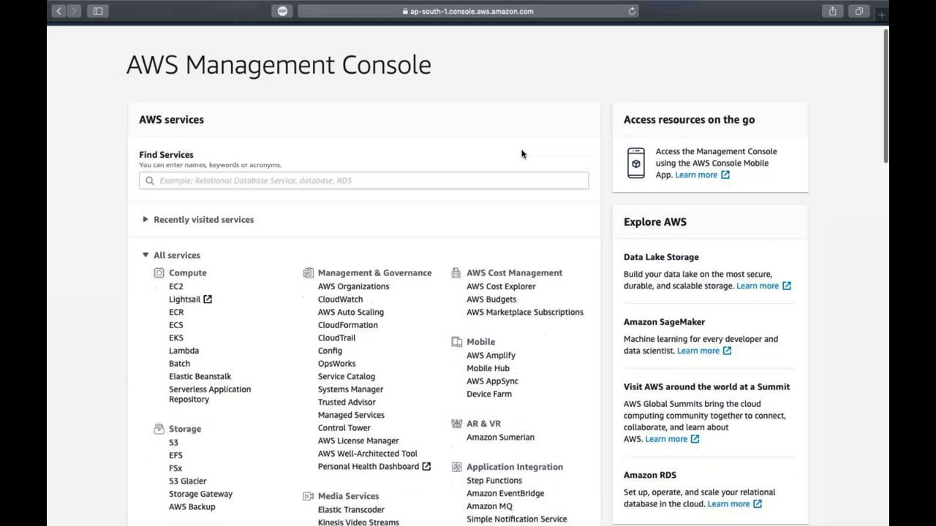
# Step: Select US East (N. Virginia) in the region menu and open the EC2 dashboard
pyautogui.scroll(5, 526, 151)
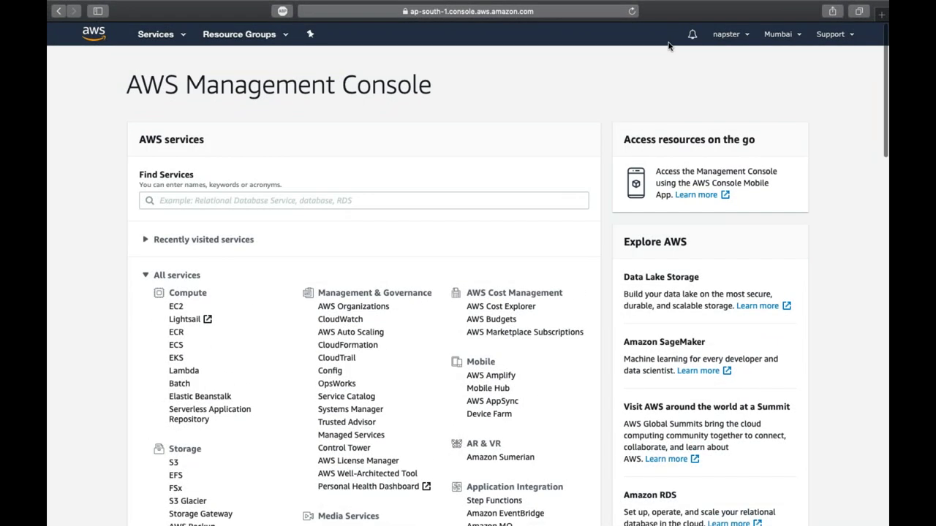
pyautogui.click(584, 76)
pyautogui.click(778, 38)
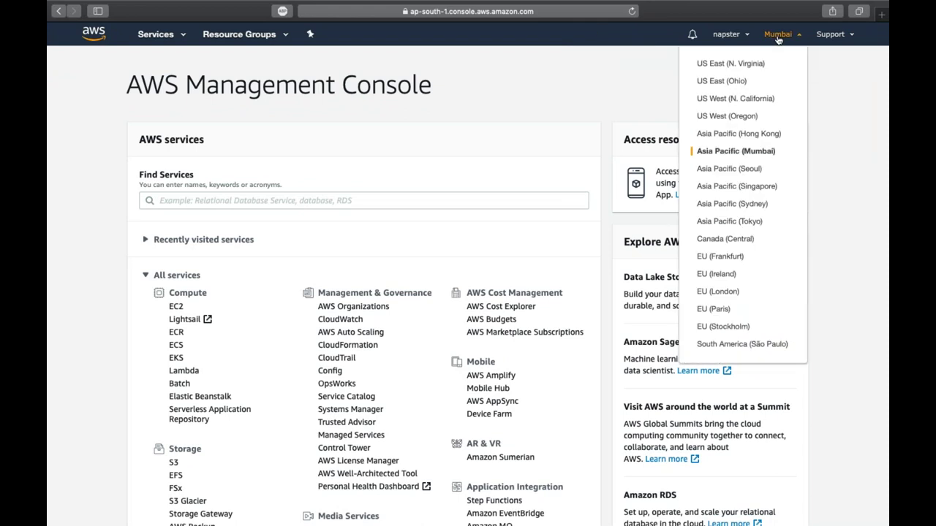
pyautogui.click(751, 66)
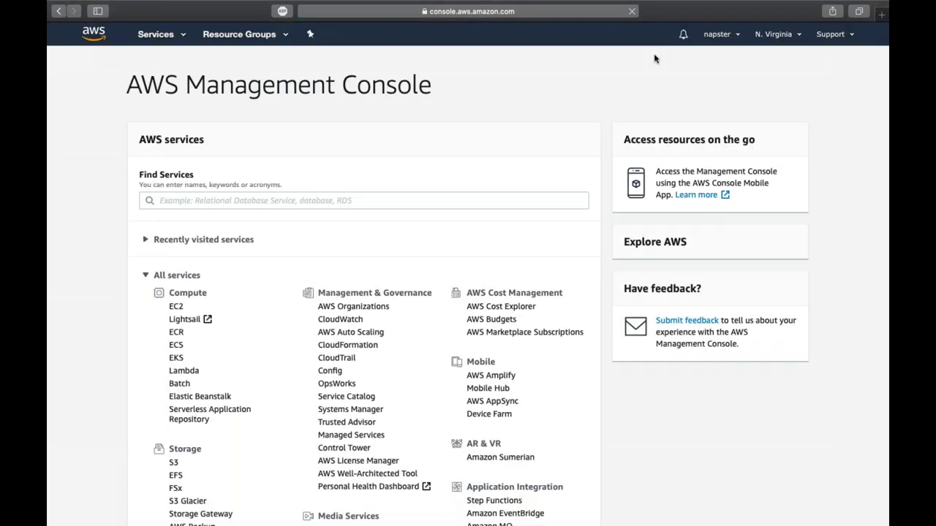
pyautogui.click(175, 306)
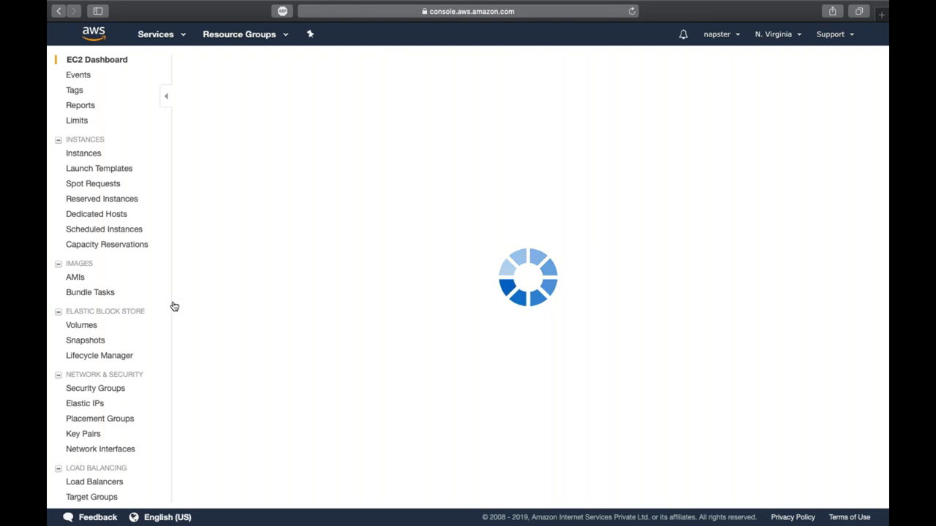
# Step: Change the region from N. Virginia to Asia Pacific (Mumbai)
pyautogui.click(778, 35)
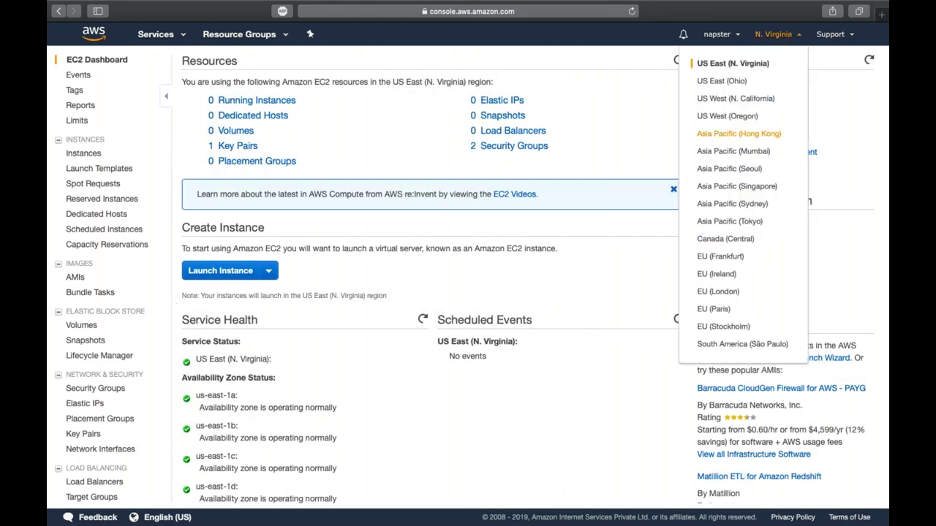
pyautogui.click(735, 151)
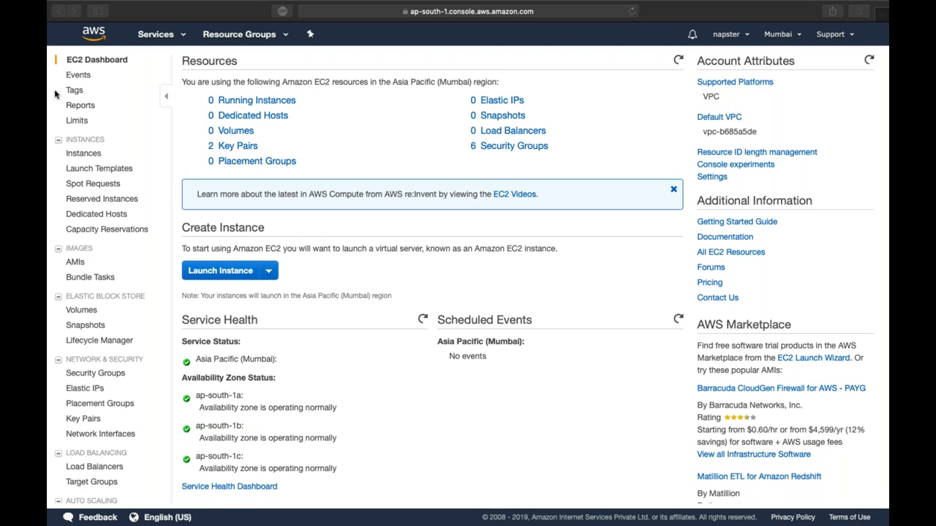
# Step: Return to the console home page via the AWS logo
pyautogui.click(92, 40)
pyautogui.moveTo(698, 6)
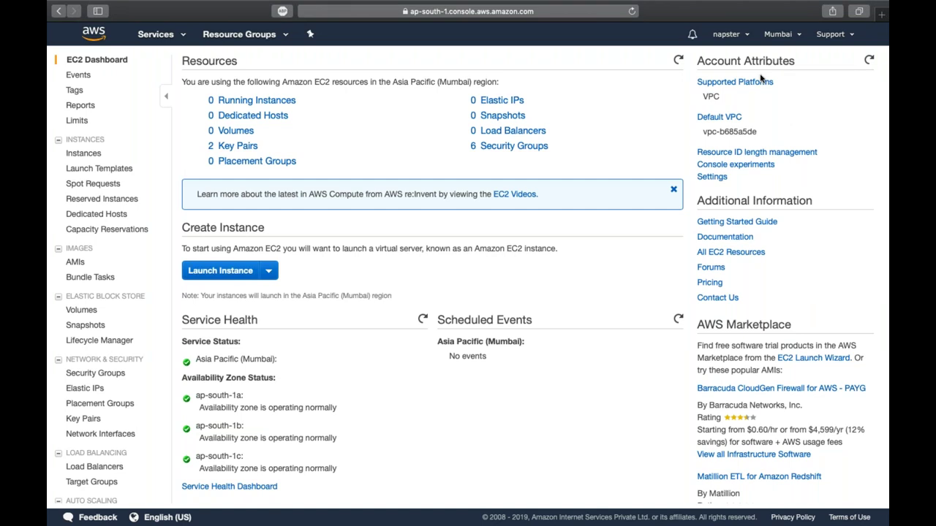
pyautogui.click(96, 39)
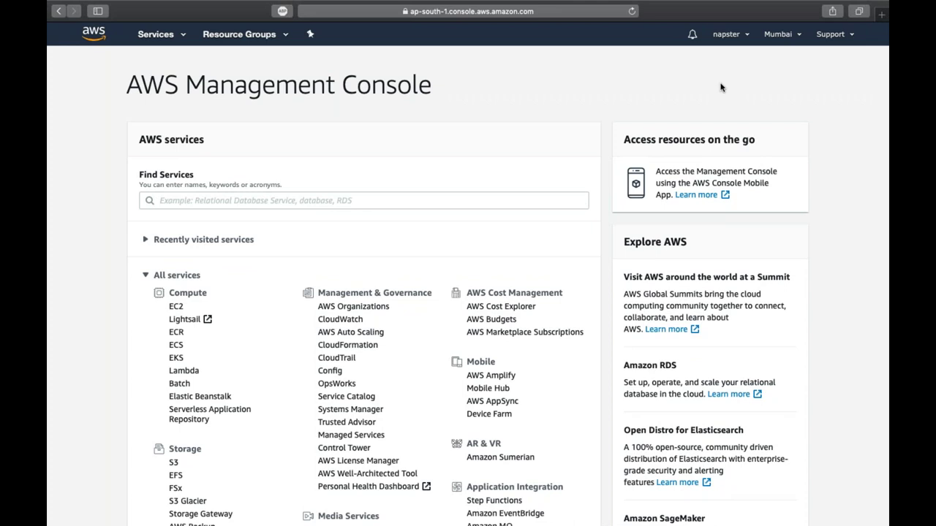
# Step: Open EC2 under Compute in the All services list for the Mumbai region
pyautogui.hotkey('ctrl', 'Left')
pyautogui.hotkey('ctrl', 'Right')
pyautogui.click(306, 202)
pyautogui.click(342, 161)
pyautogui.click(176, 307)
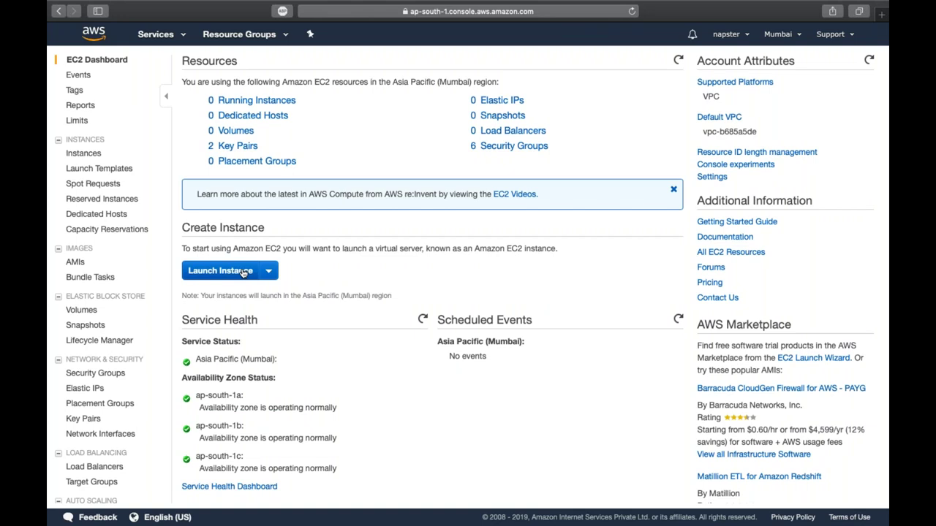
# Step: Start a launch with the Amazon Linux 2 AMI on t2.micro, reaching Configure Instance Details
pyautogui.click(221, 271)
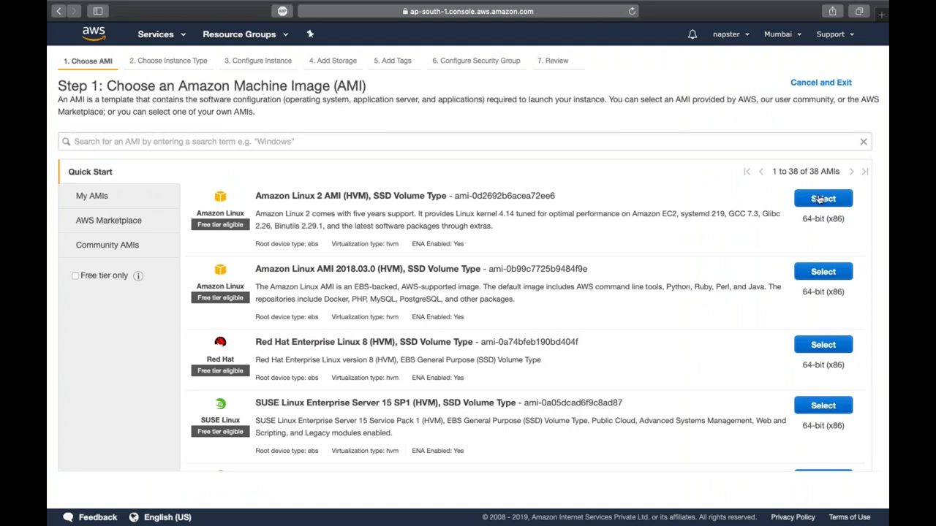
pyautogui.click(819, 199)
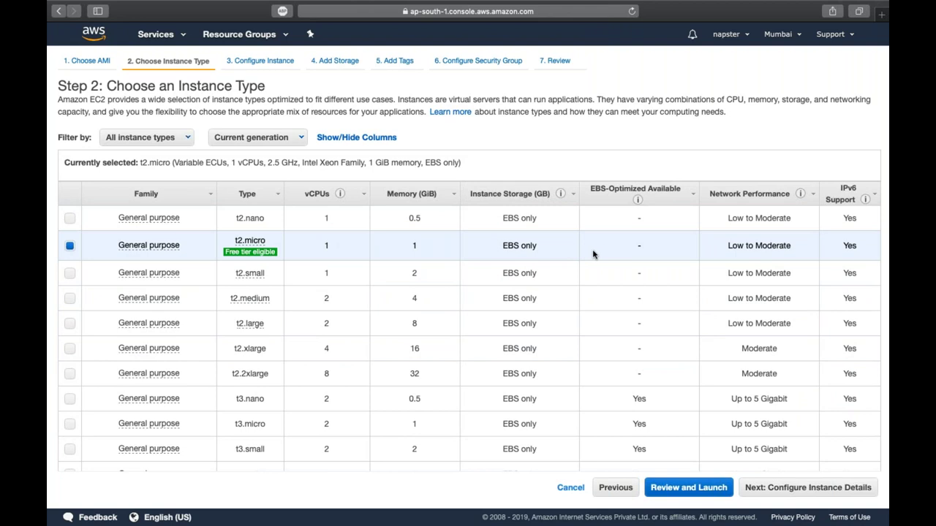
pyautogui.click(761, 491)
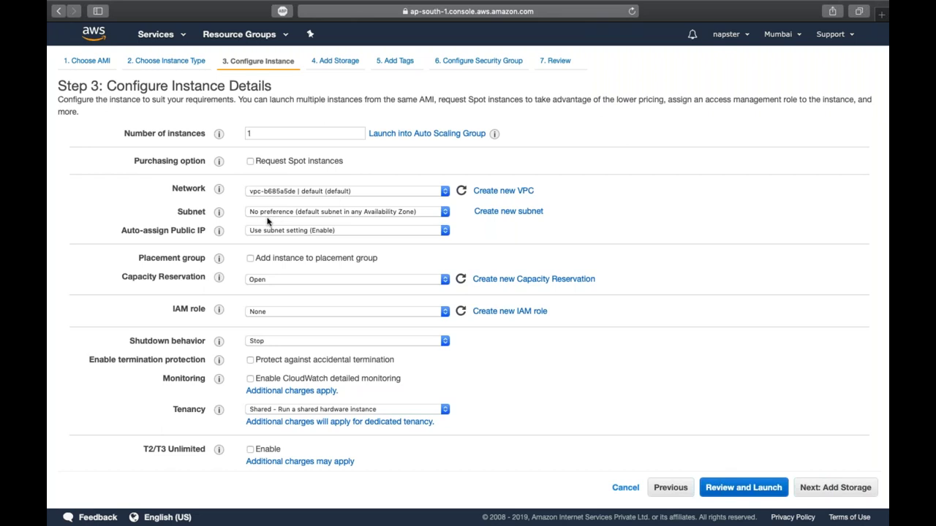
# Step: Expand Advanced Details and begin the user data script with #!/bin/bash
pyautogui.scroll(-2, 217, 240)
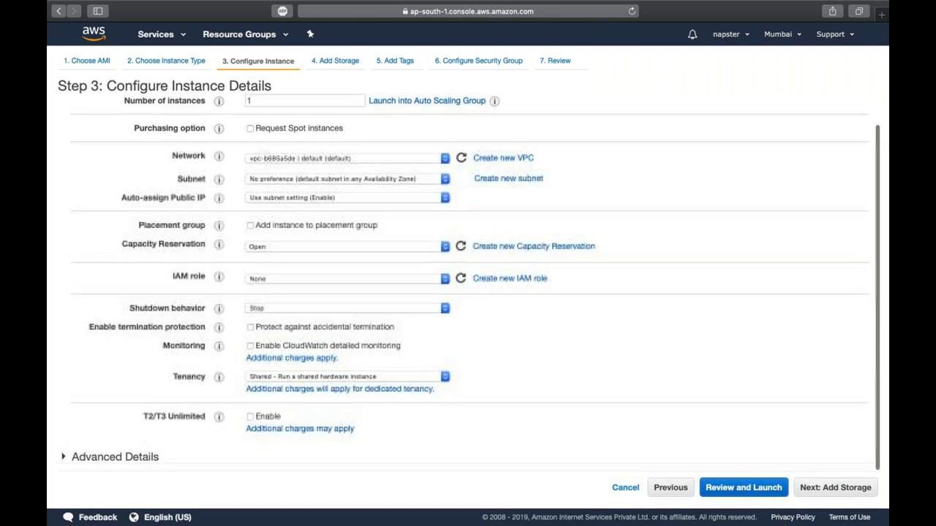
pyautogui.click(115, 458)
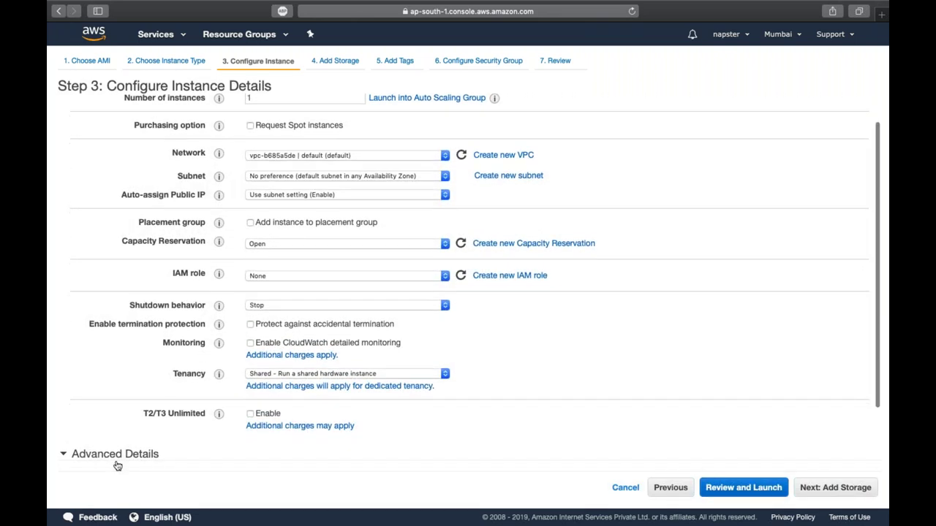
pyautogui.scroll(-3, 124, 450)
pyautogui.click(308, 419)
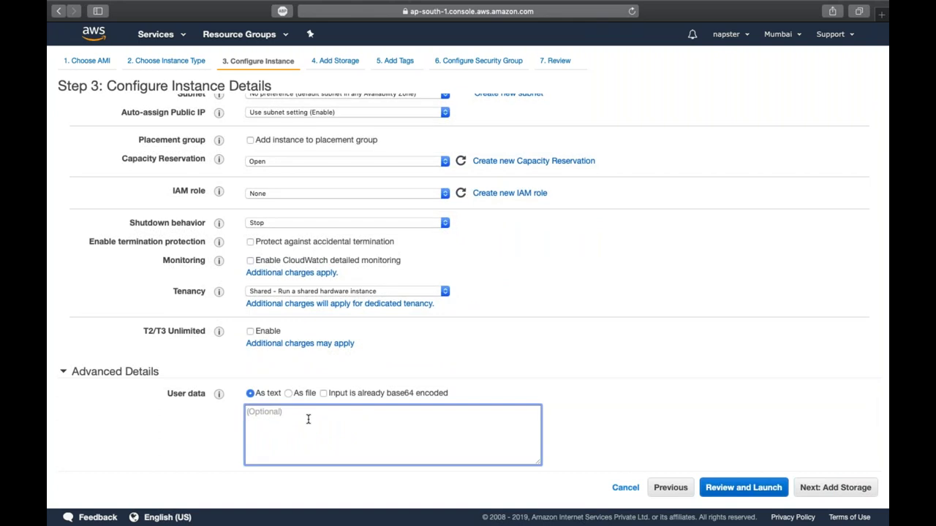
pyautogui.write('#!/bin/bash')
pyautogui.press('Return')
# Step: Add the script lines yum update -y, yum install httpd -y, service httpd start, chkconfig httpd on
pyautogui.write('su')
pyautogui.press('BackSpace')
pyautogui.press('BackSpace')
pyautogui.write('yum updat')
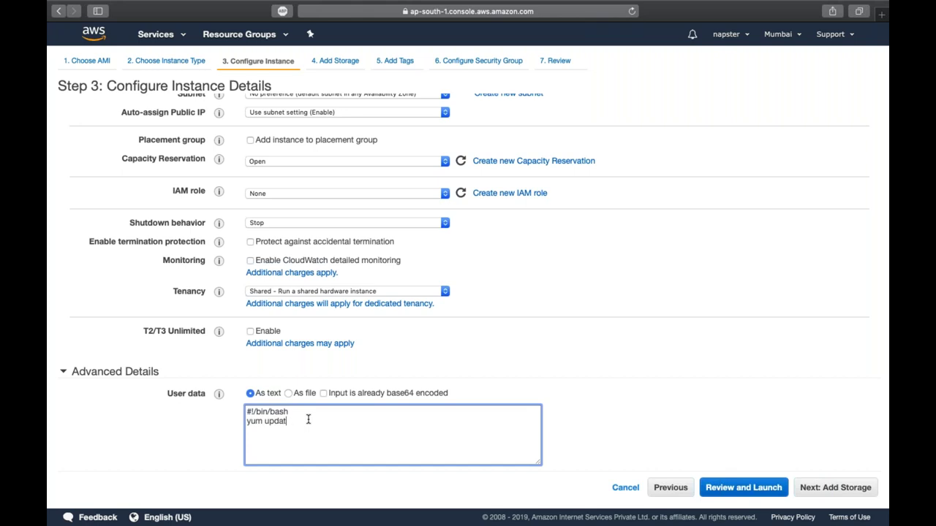
pyautogui.write('e -y')
pyautogui.press('Return')
pyautogui.write('yum install http')
pyautogui.press('BackSpace')
pyautogui.write('d -y')
pyautogui.press('Return')
pyautogui.write('yum')
pyautogui.press('BackSpace')
pyautogui.press('BackSpace')
pyautogui.press('BackSpace')
pyautogui.write('service httpd start ')
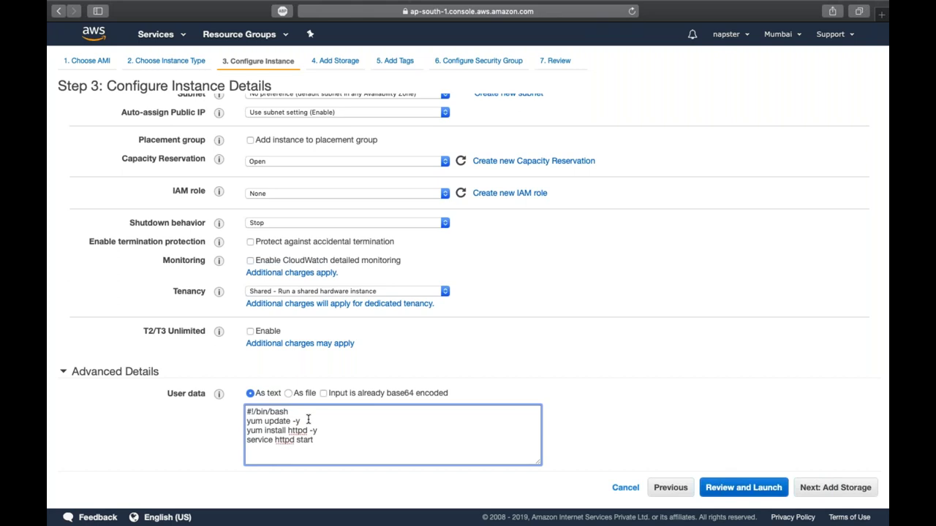
pyautogui.write('chkconfig httpd on')
pyautogui.tripleClick(260, 451)
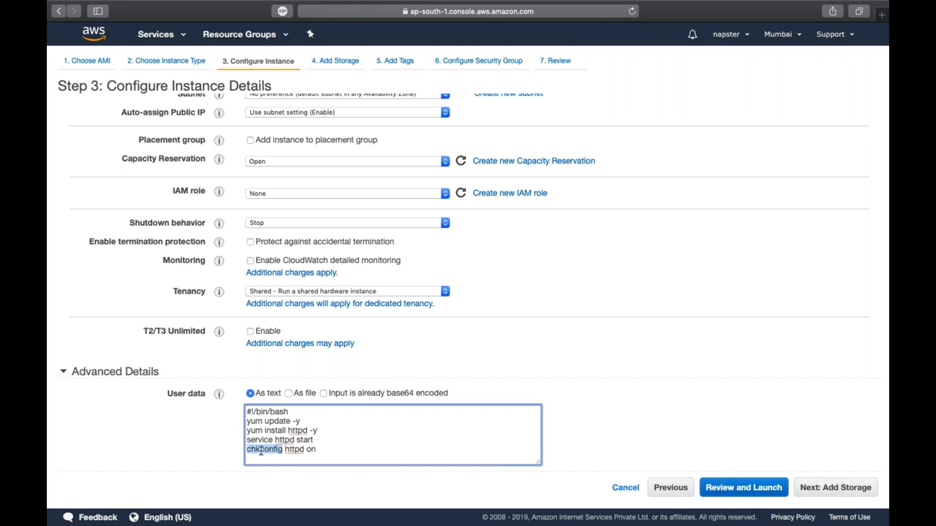
pyautogui.click(326, 451)
# Step: Review the user data script, highlighting httpd, chkconfig and the install and start lines
pyautogui.doubleClick(300, 432)
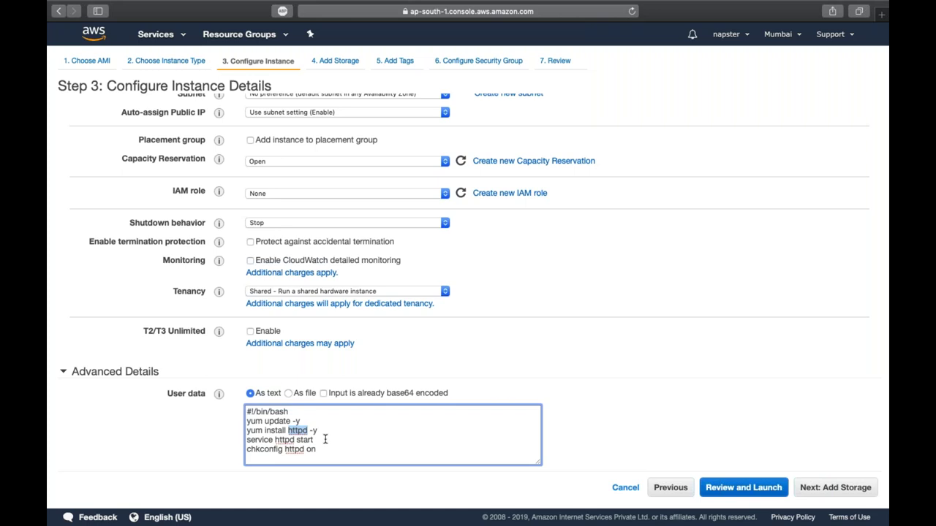
pyautogui.doubleClick(274, 449)
pyautogui.click(275, 450)
pyautogui.tripleClick(325, 432)
pyautogui.tripleClick(325, 441)
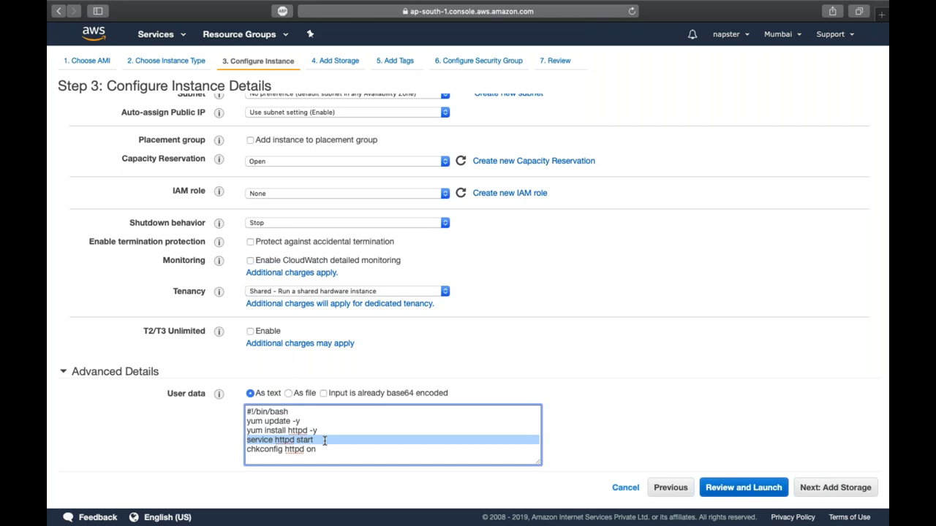
pyautogui.click(605, 446)
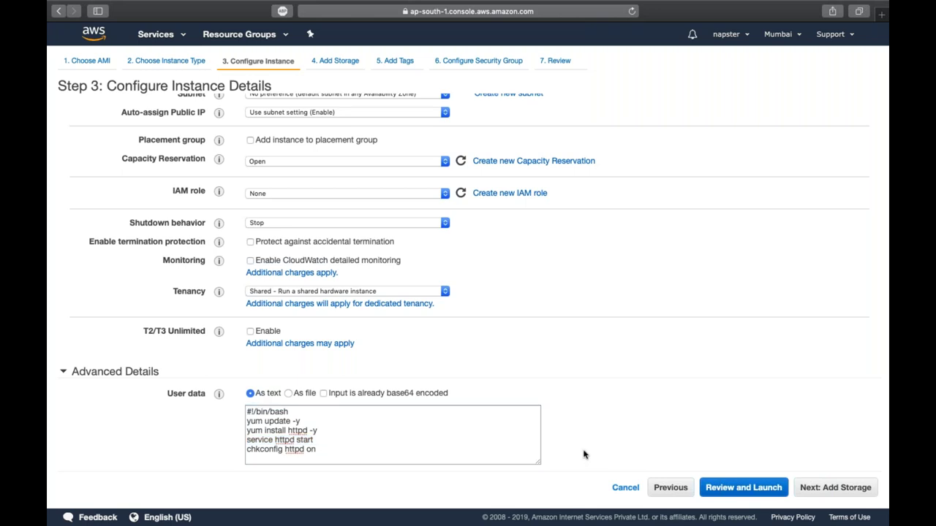
pyautogui.click(461, 421)
pyautogui.press('super+a')
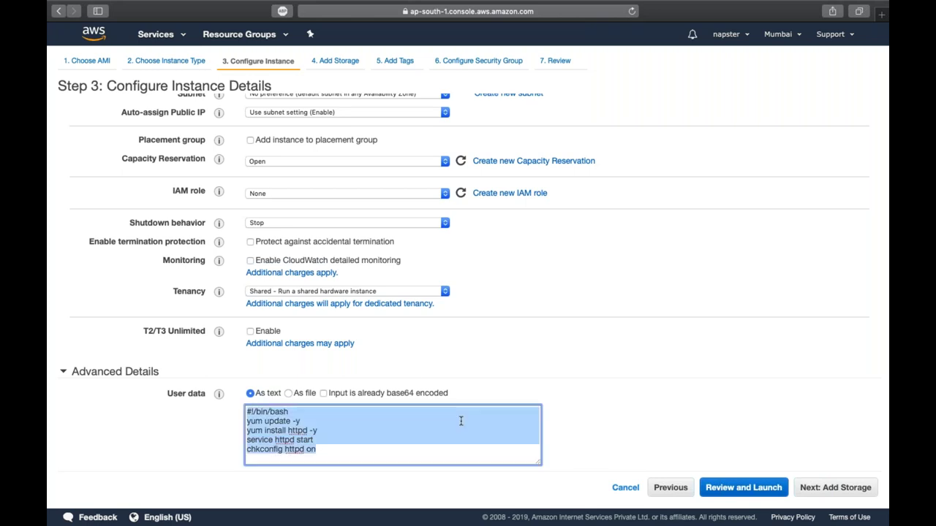
pyautogui.click(610, 453)
# Step: Keep the default 8 GiB storage and add a new tag row
pyautogui.click(811, 488)
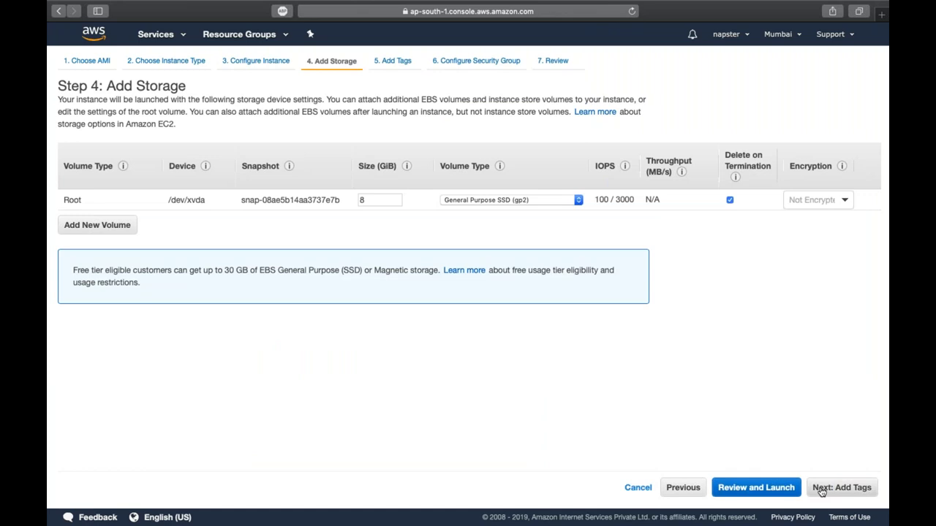
pyautogui.click(821, 490)
pyautogui.click(79, 247)
# Step: Tag the instance with Name = Linux
pyautogui.write('Name')
pyautogui.press('Tab')
pyautogui.write('Linux')
pyautogui.click(536, 288)
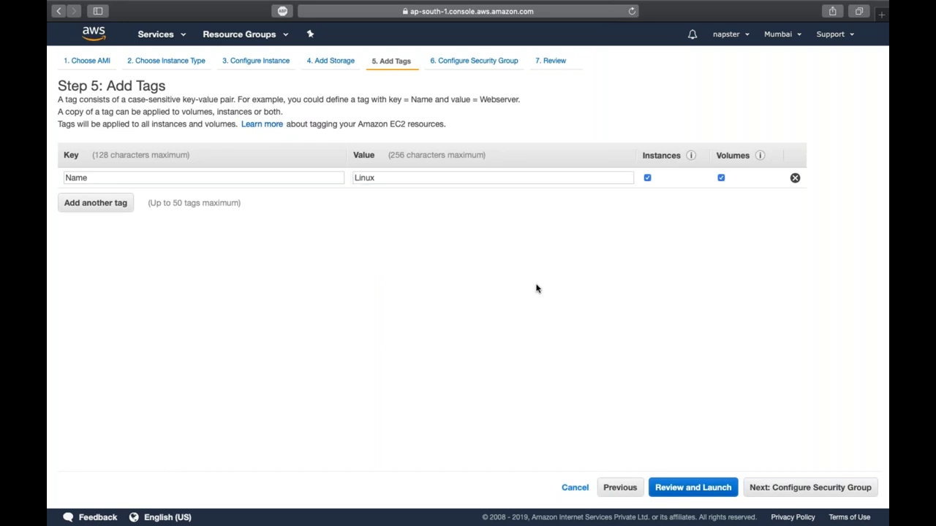
# Step: Assign the existing LinuxSG security group, allowing HTTP port 80 and SSH port 22
pyautogui.click(817, 489)
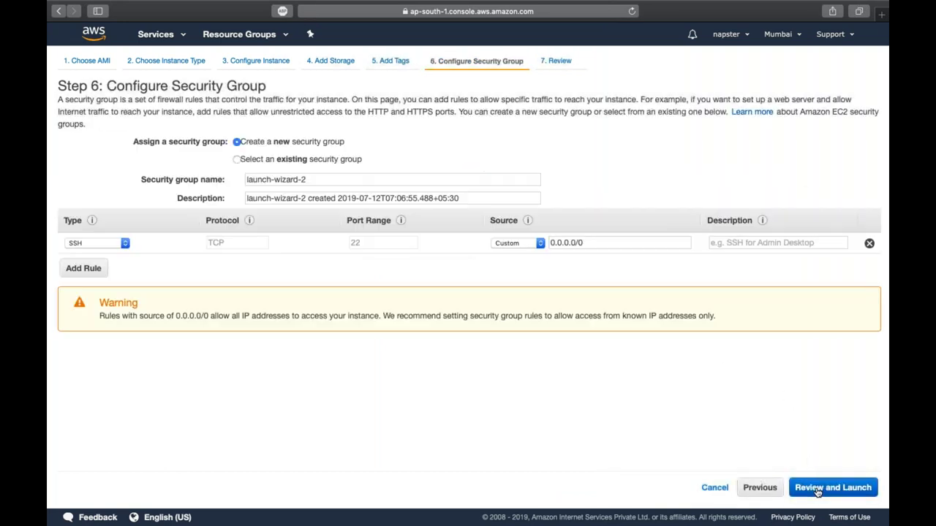
pyautogui.click(333, 161)
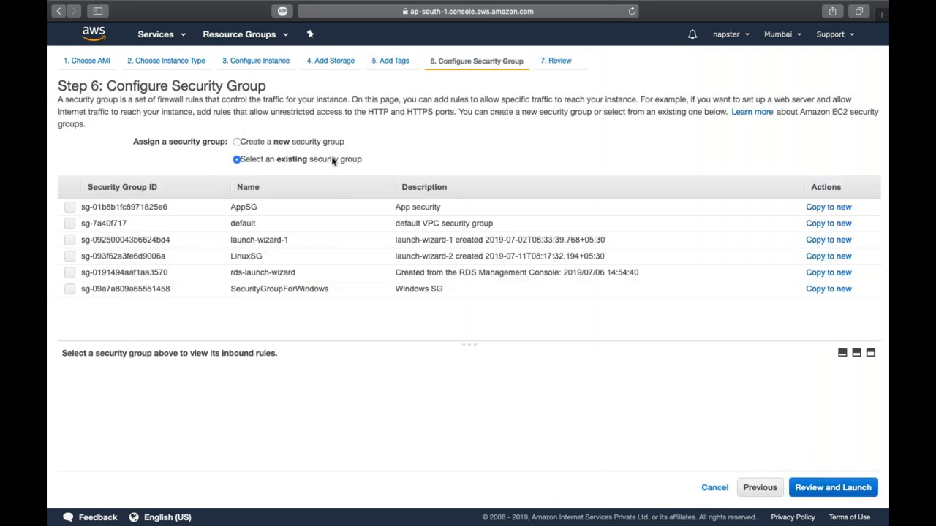
pyautogui.click(310, 255)
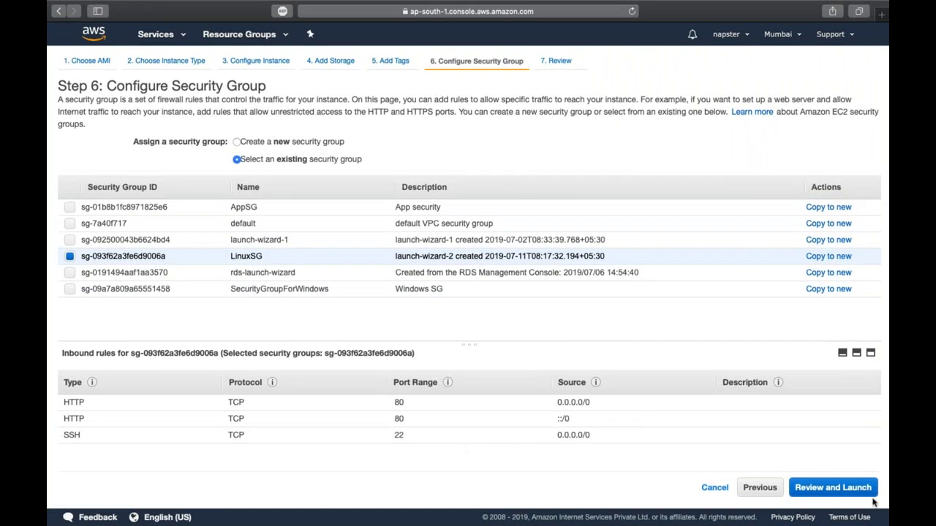
# Step: Review and launch the instance with the DemoMumbai key pair, acknowledging the private key file
pyautogui.click(834, 496)
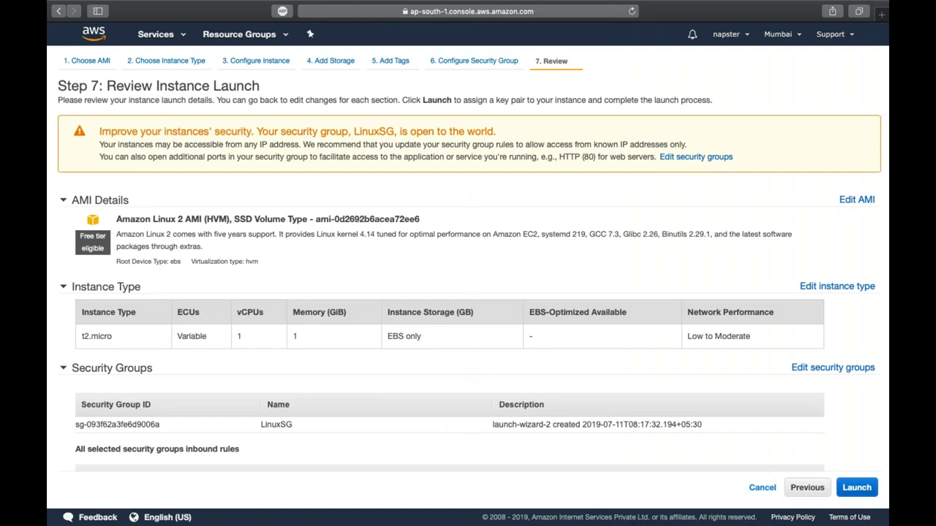
pyautogui.click(850, 496)
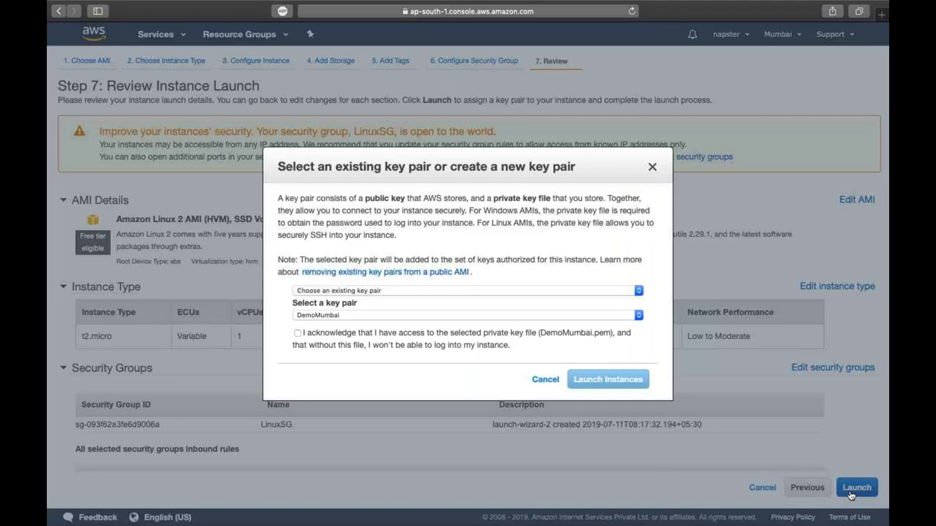
pyautogui.click(585, 333)
pyautogui.click(614, 378)
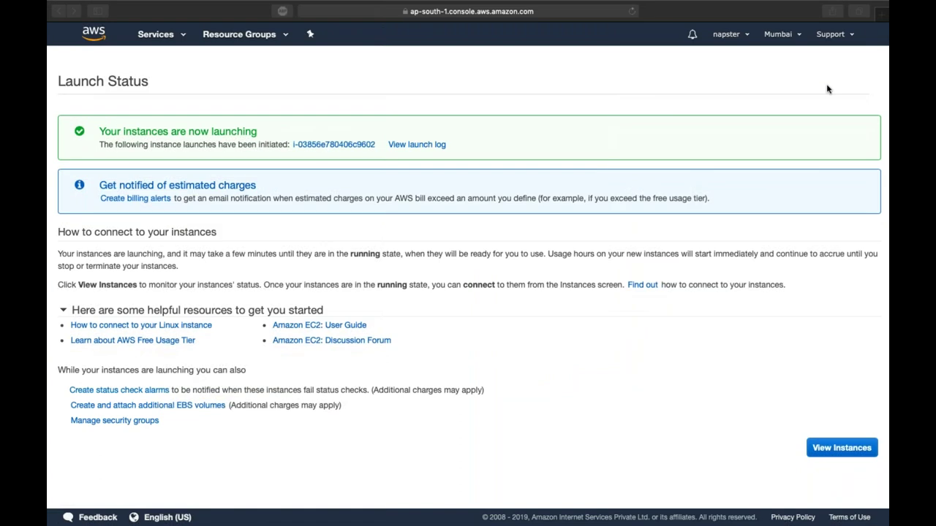
pyautogui.click(856, 442)
# Step: Enlarge the Instances details pane and wait until the Linux instance runs at 13.232.87.128
pyautogui.click(844, 448)
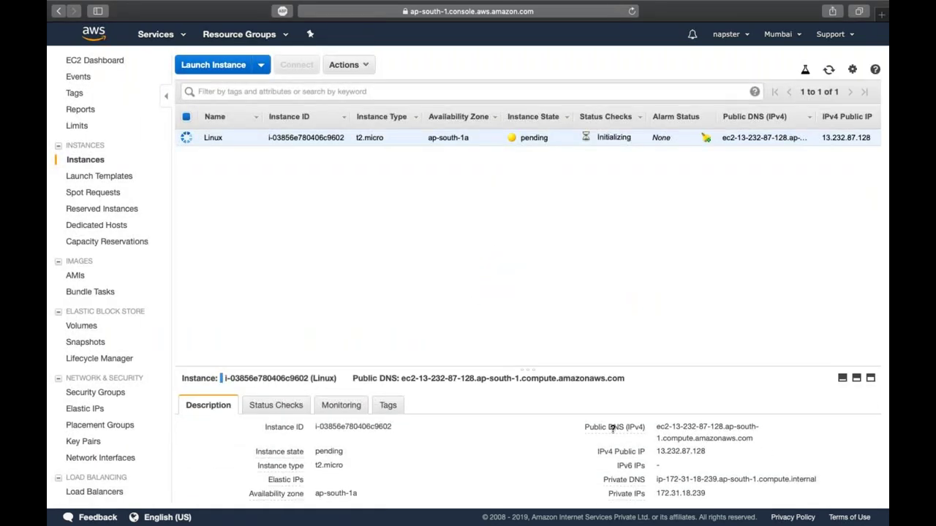
pyautogui.moveTo(527, 370); pyautogui.dragTo(536, 208)
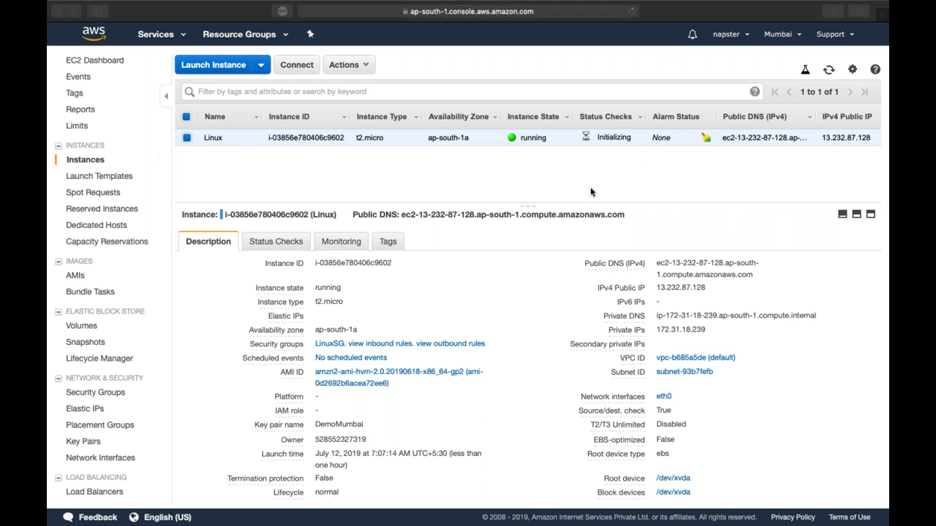
pyautogui.moveTo(691, 263)
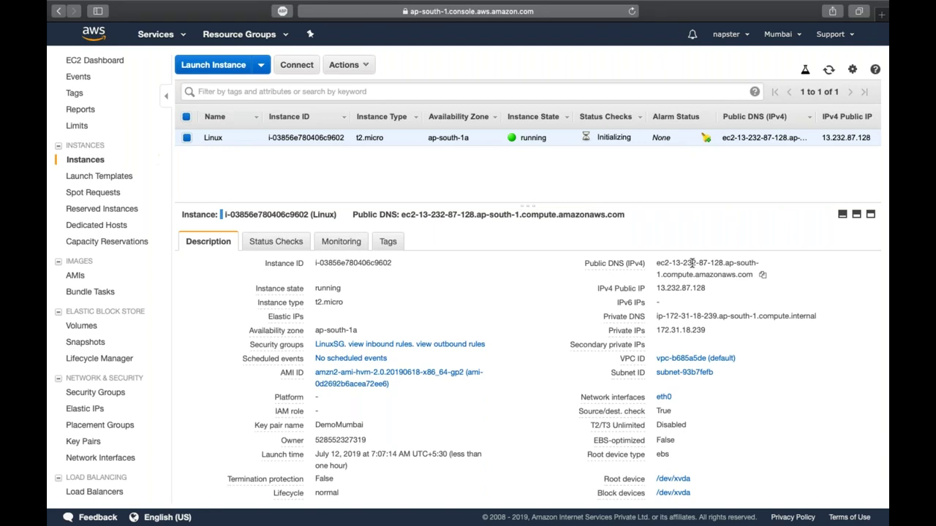
# Step: Load the Apache test page from 13.232.87.128 in a new Safari tab, then return to the EC2 console
pyautogui.moveTo(715, 289)
pyautogui.click(715, 289)
pyautogui.press('super+t')
pyautogui.press('super+v')
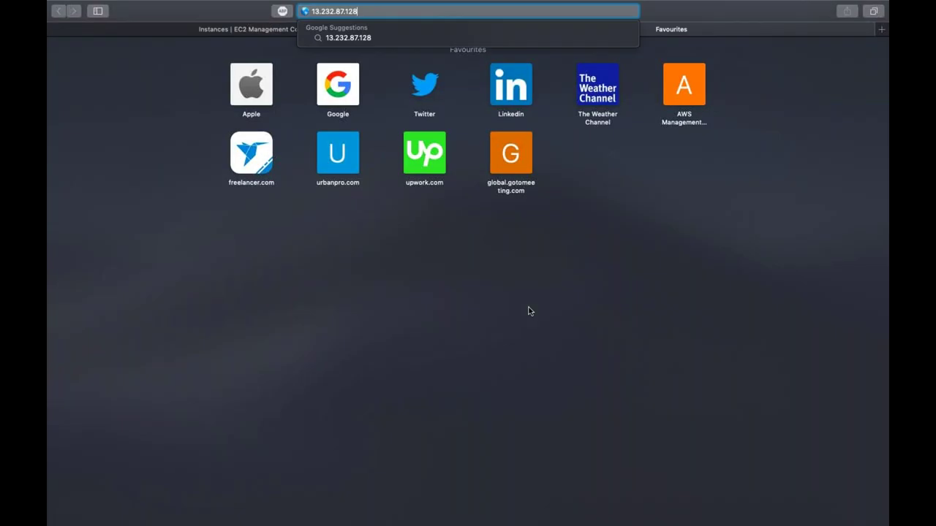
pyautogui.press('Return')
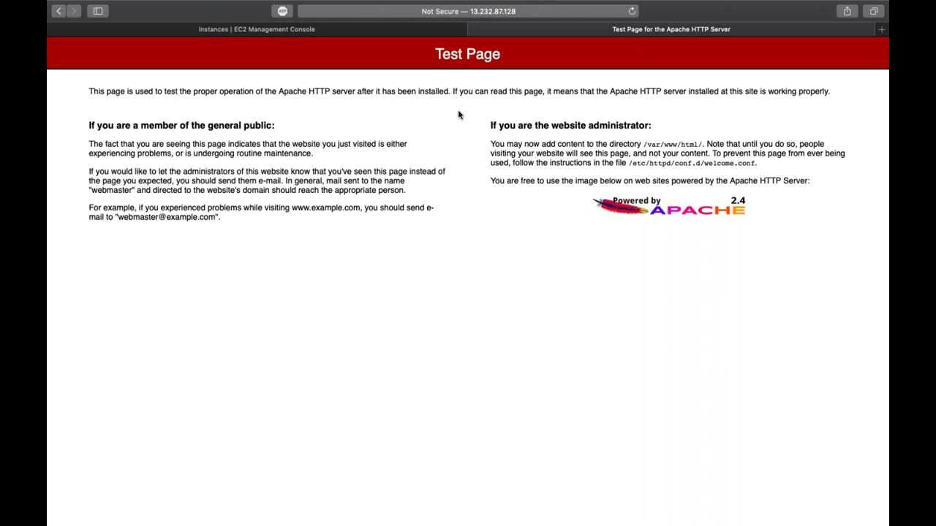
pyautogui.hotkey('ctrl', 'shift', 'Tab')
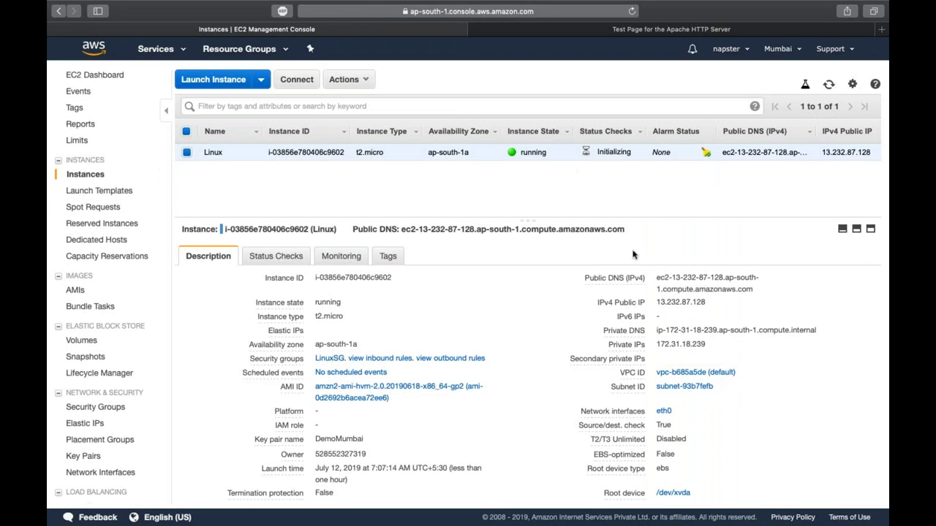
pyautogui.scroll(-2, 635, 260)
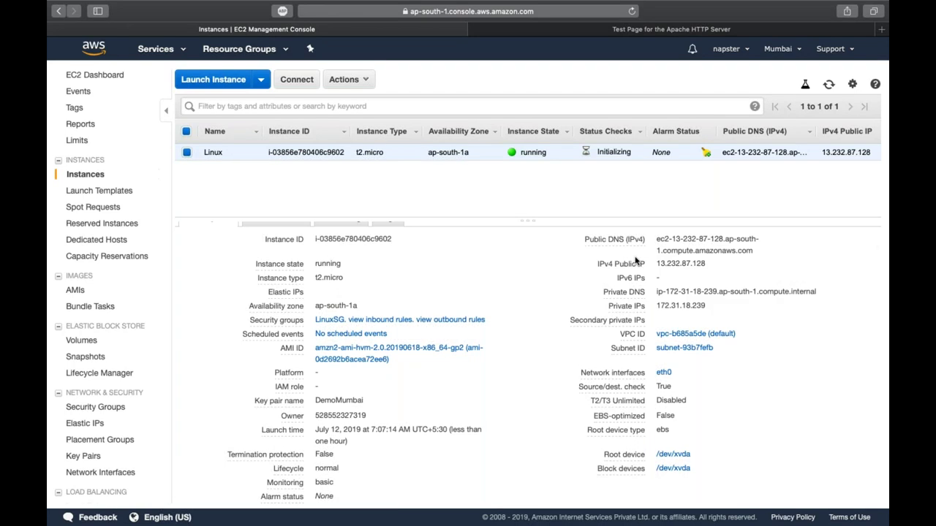
# Step: Search the web for 'html template' and open the free-css.com templates result
pyautogui.press('super+t')
pyautogui.write('html ')
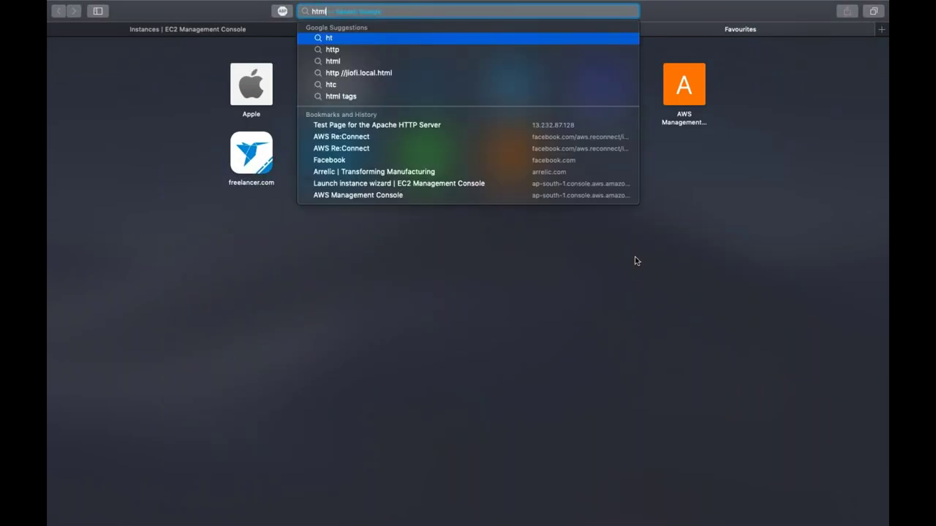
pyautogui.write('template')
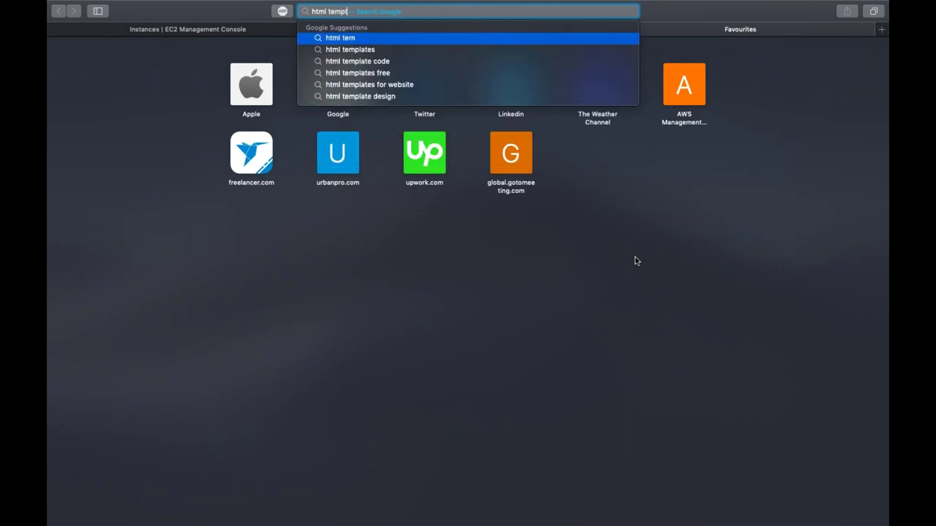
pyautogui.press('Return')
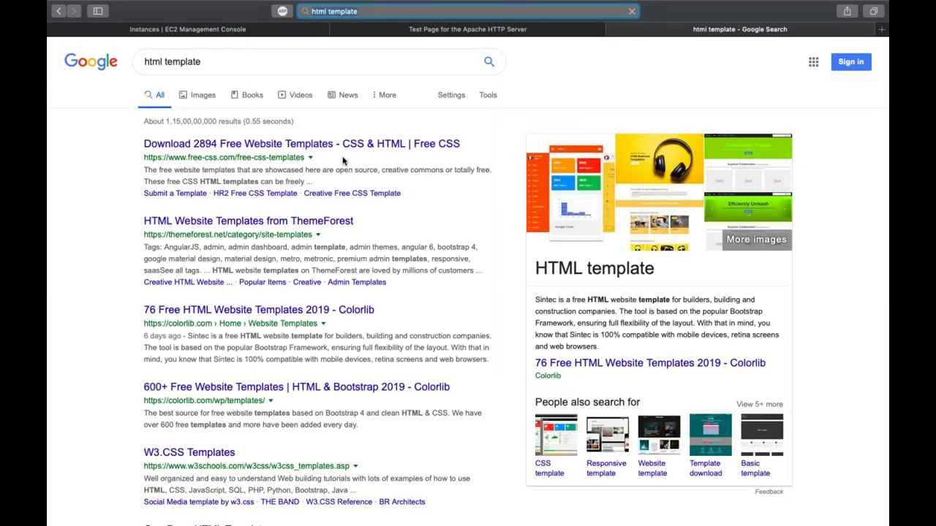
pyautogui.click(340, 147)
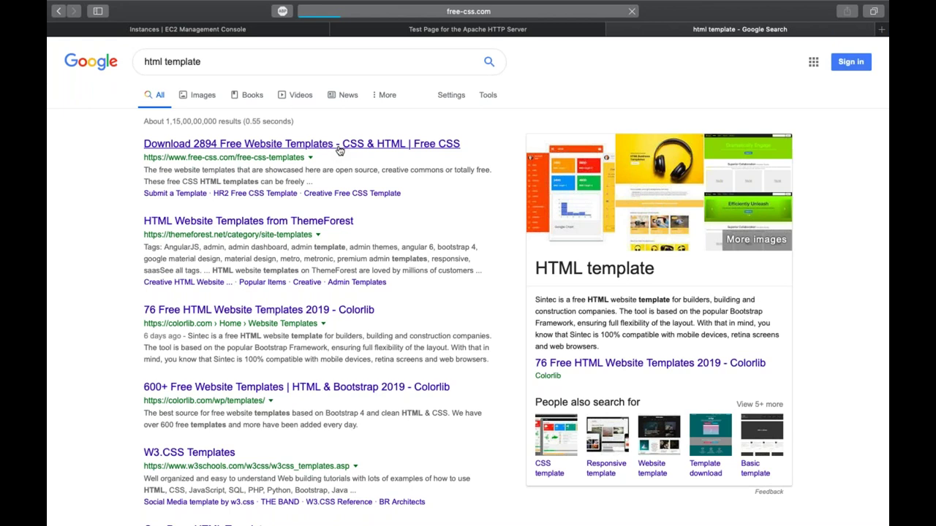
# Step: Download the free Mentor template, close its tab, and bring up Launchpad
pyautogui.scroll(-3, 381, 212)
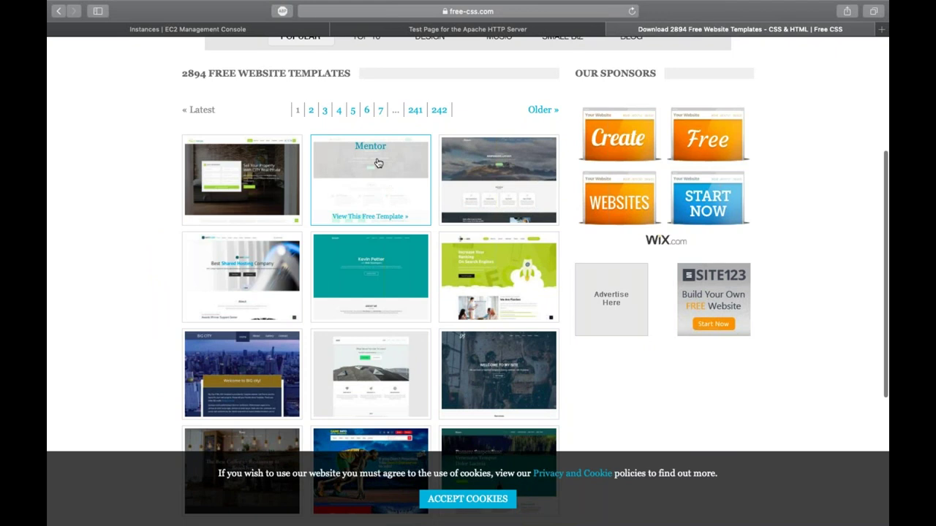
pyautogui.click(377, 164)
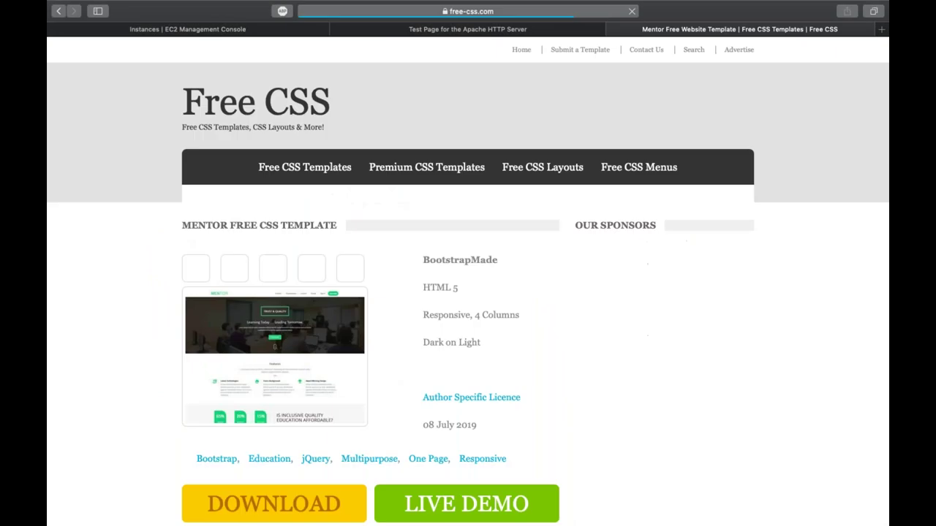
pyautogui.scroll(-3, 535, 326)
pyautogui.click(290, 432)
pyautogui.press('super+w')
pyautogui.press('super+w')
pyautogui.press('F4')
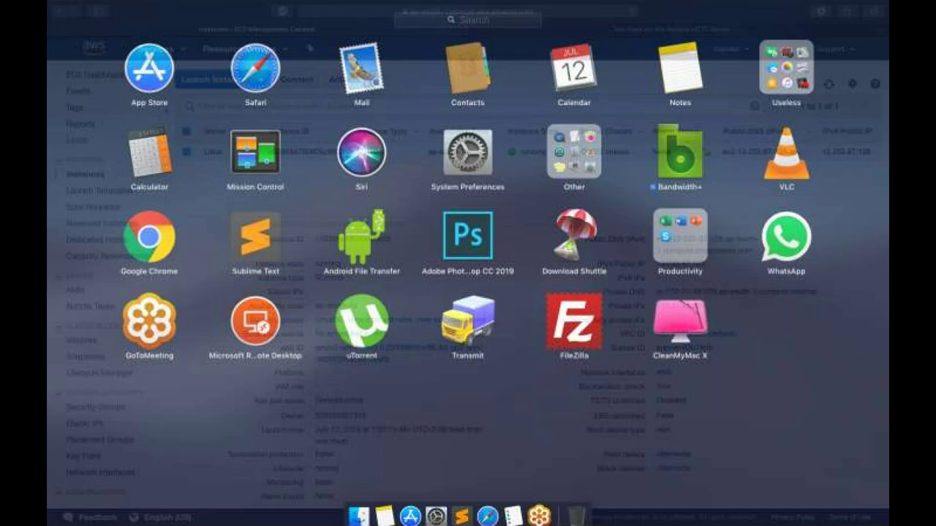
# Step: Start FileZilla and set the Site Manager host to the instance IP 13.232.87.128
pyautogui.click(570, 331)
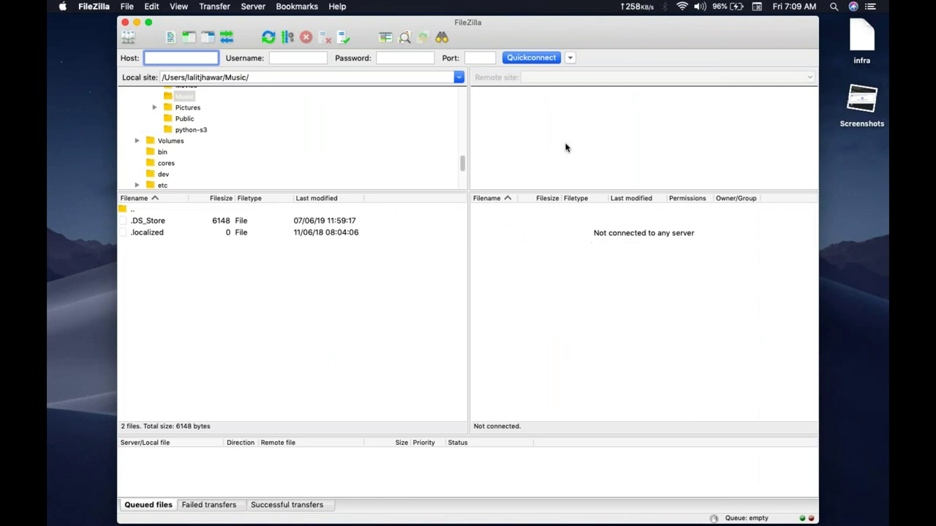
pyautogui.click(128, 38)
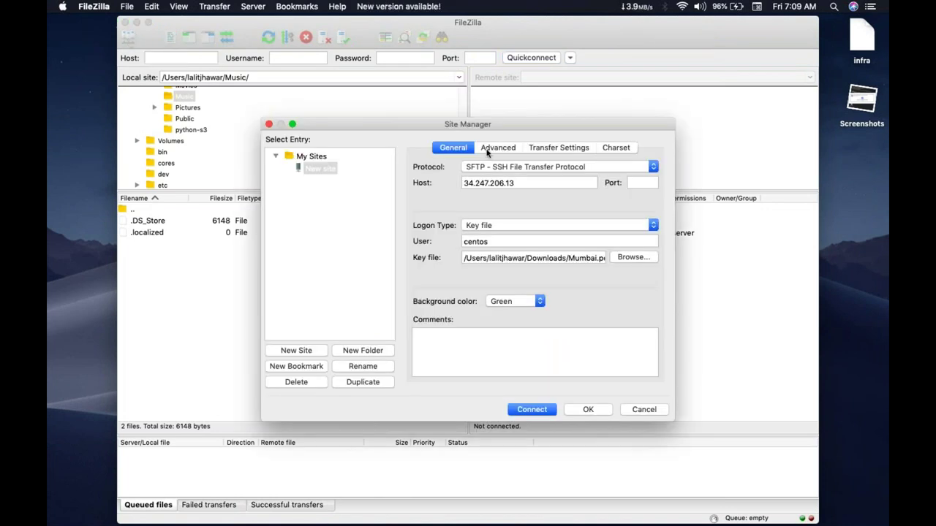
pyautogui.hotkey('ctrl', 'Right')
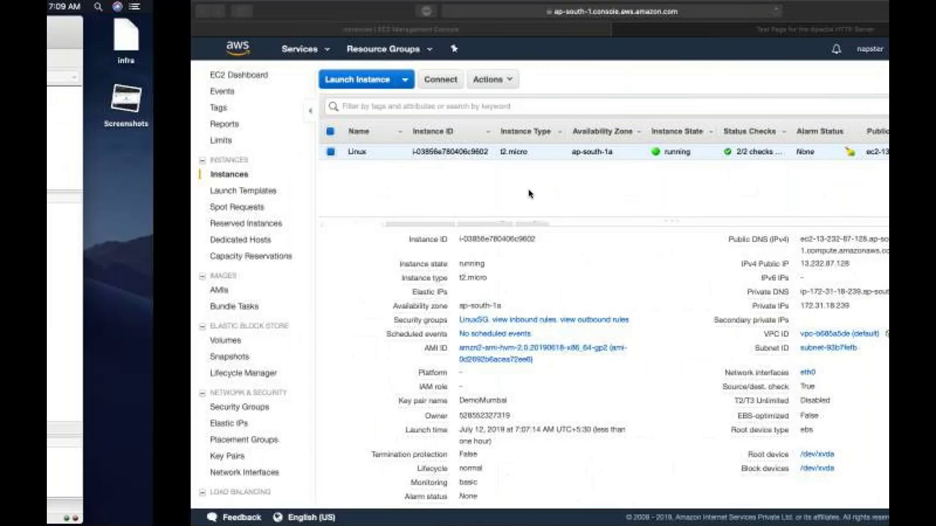
pyautogui.click(716, 265)
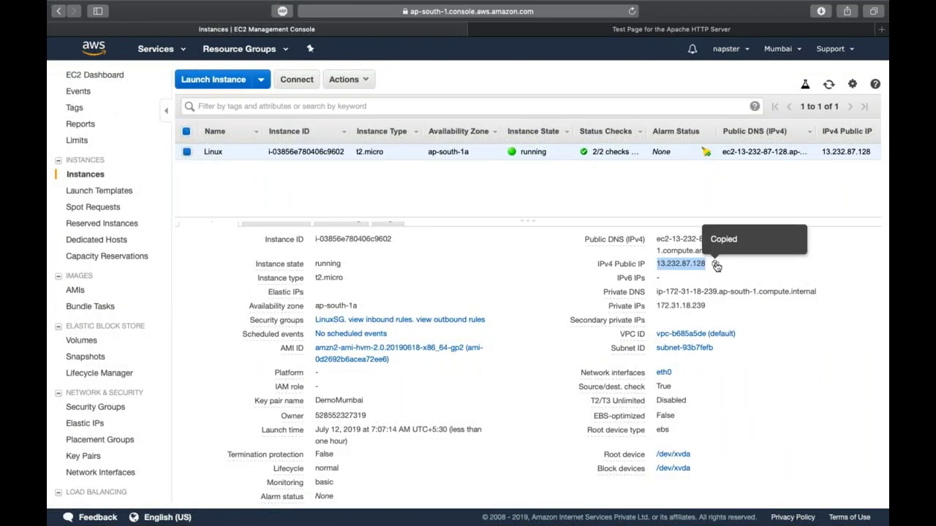
pyautogui.hotkey('ctrl', 'Left')
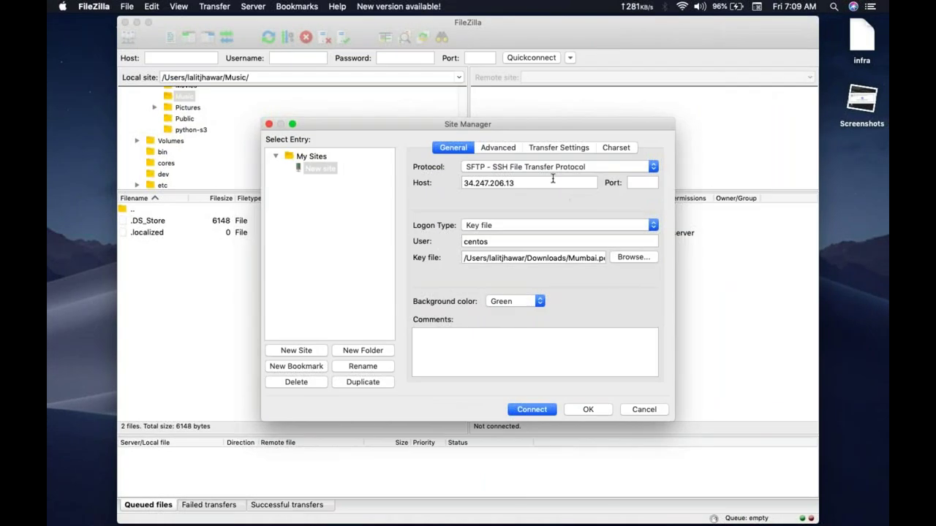
pyautogui.tripleClick(552, 182)
pyautogui.press('super+v')
# Step: Set port 22, Key file logon, user ec2-user and the DemoMumbai.pem.txt key, then connect
pyautogui.press('Tab')
pyautogui.write('22')
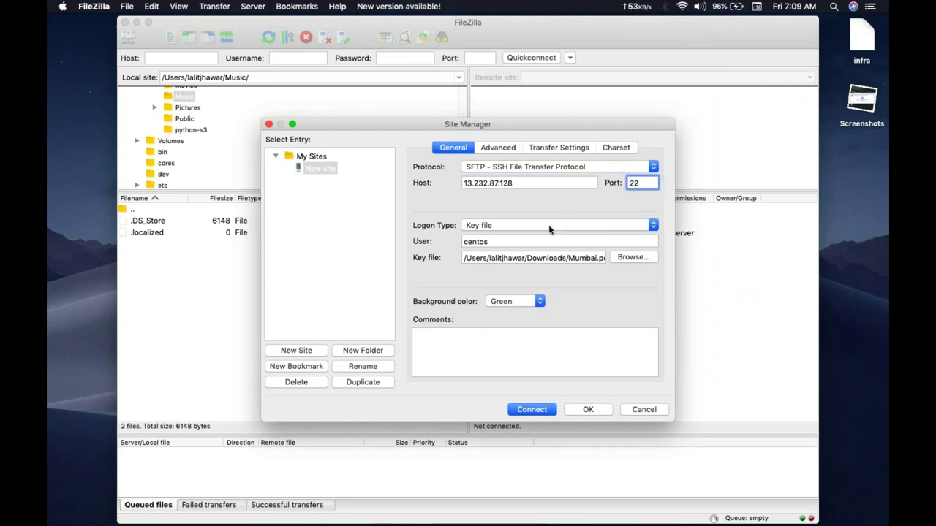
pyautogui.click(472, 226)
pyautogui.click(471, 228)
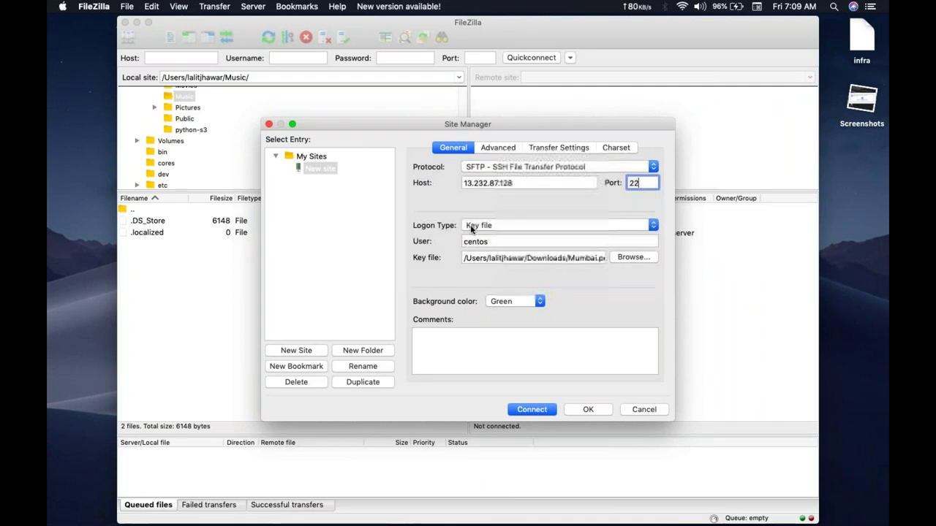
pyautogui.press('Tab')
pyautogui.write('ec2-user')
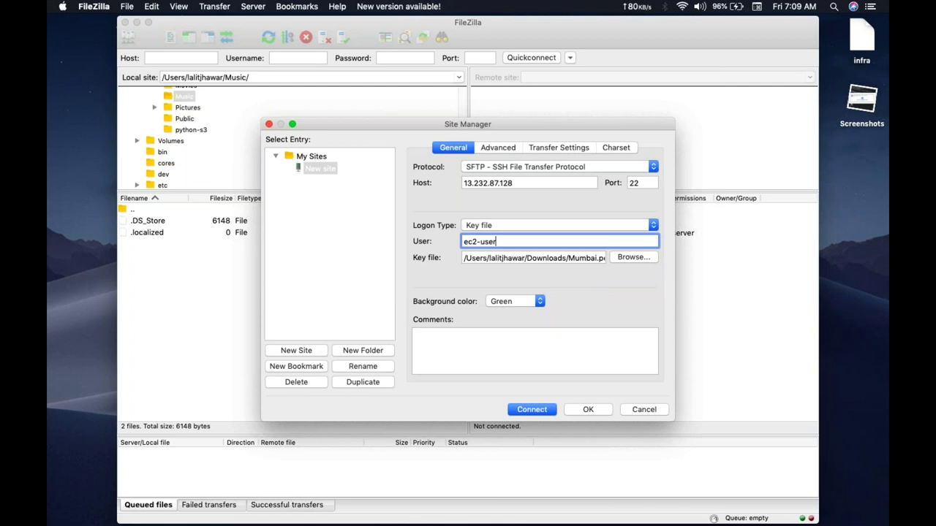
pyautogui.click(494, 258)
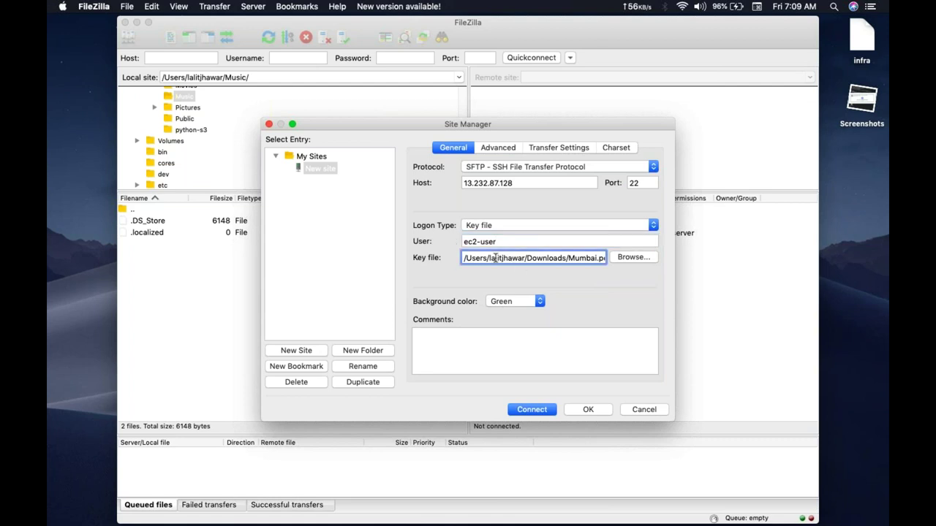
pyautogui.click(633, 257)
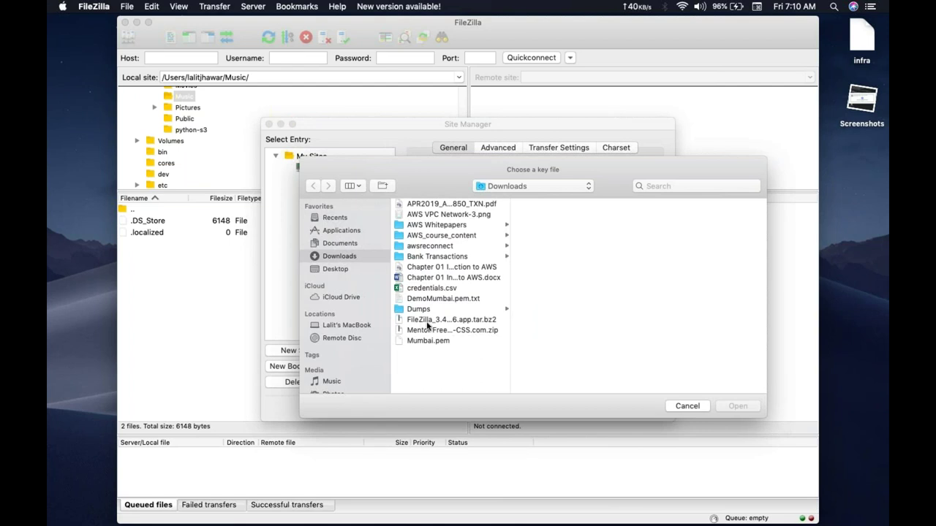
pyautogui.doubleClick(426, 299)
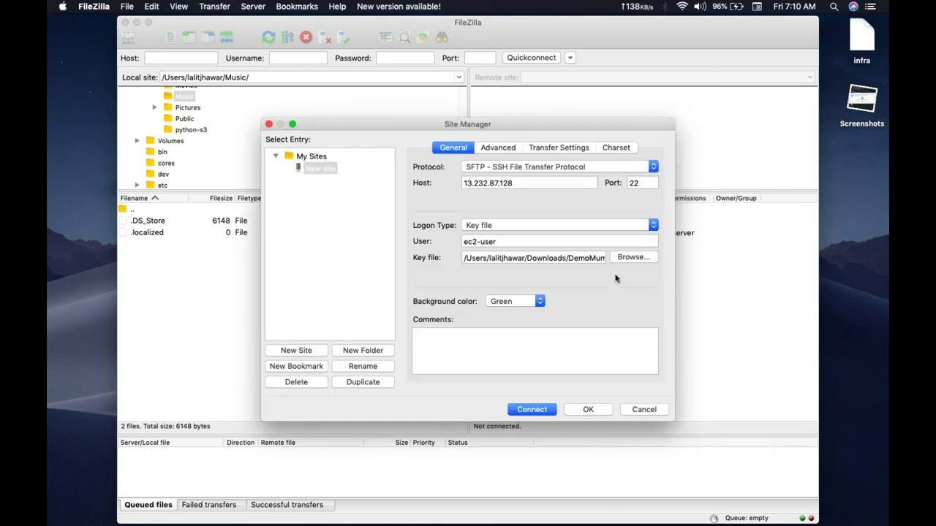
pyautogui.click(532, 410)
# Step: Dismiss the update notice, trust the server's host key, and expand the ec2-user folder
pyautogui.click(587, 442)
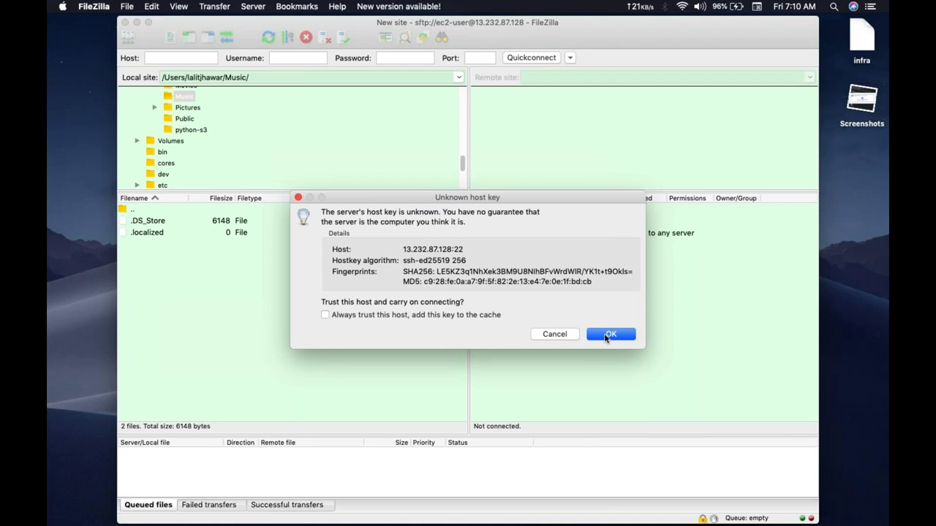
pyautogui.click(606, 335)
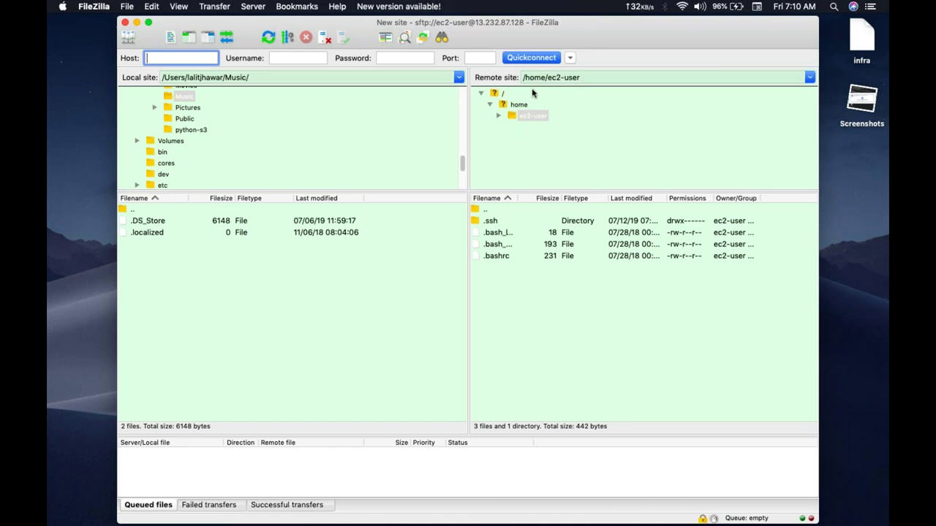
pyautogui.click(495, 117)
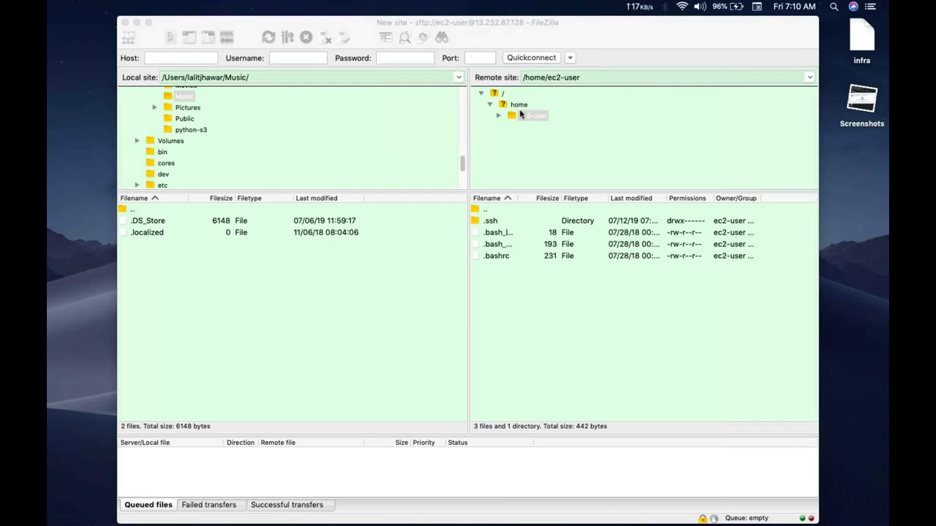
pyautogui.click(500, 117)
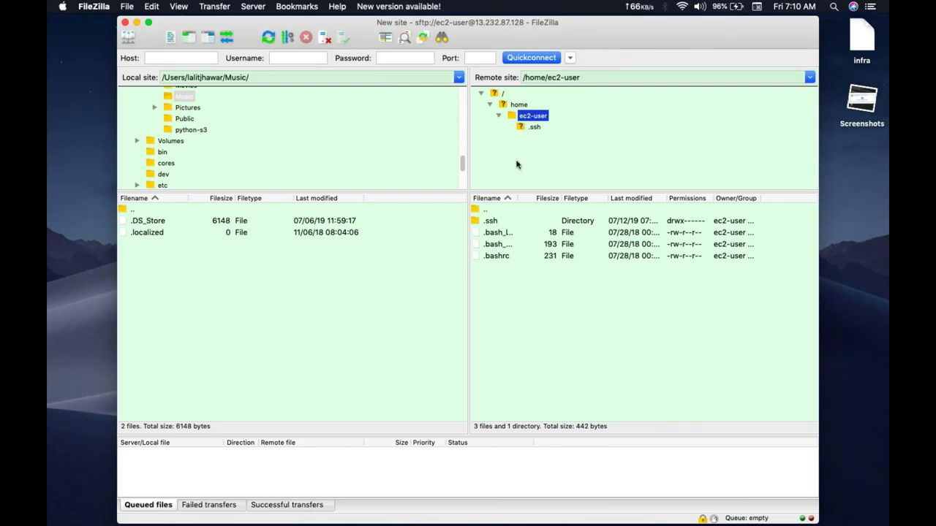
# Step: Navigate the remote site to /var/www/html and select the html folder
pyautogui.click(592, 78)
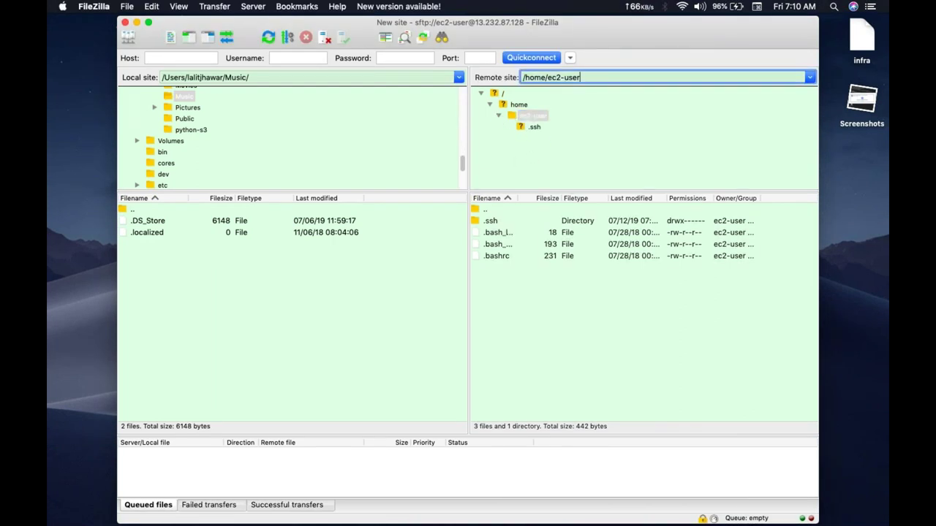
pyautogui.moveTo(582, 77); pyautogui.dragTo(522, 78)
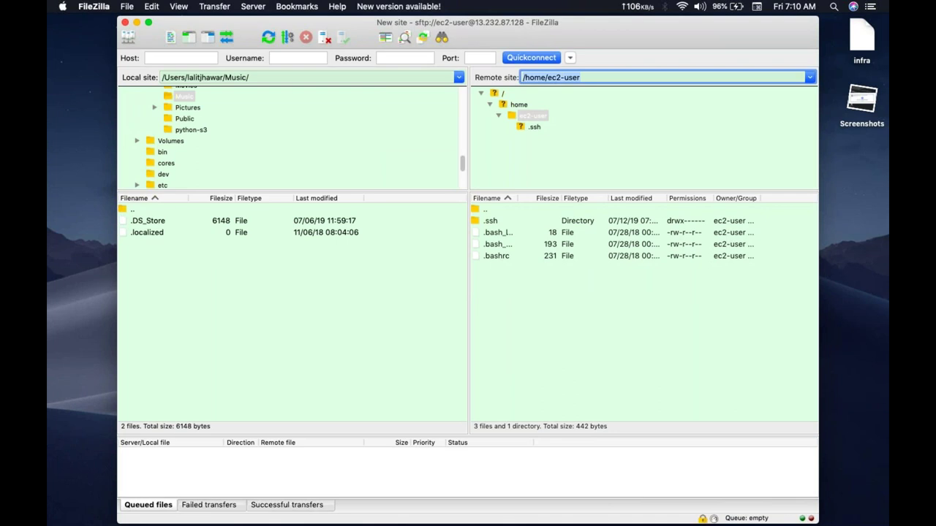
pyautogui.write('/var/www.')
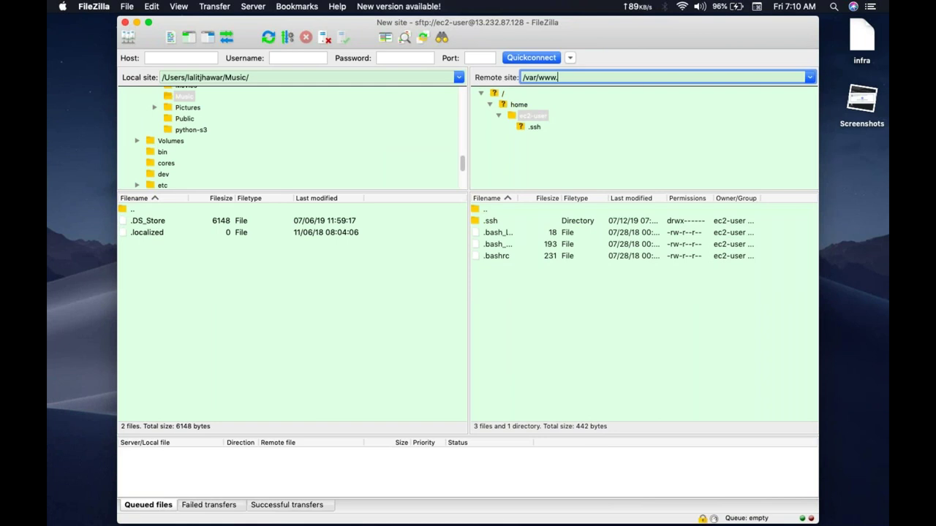
pyautogui.write('html')
pyautogui.press('Return')
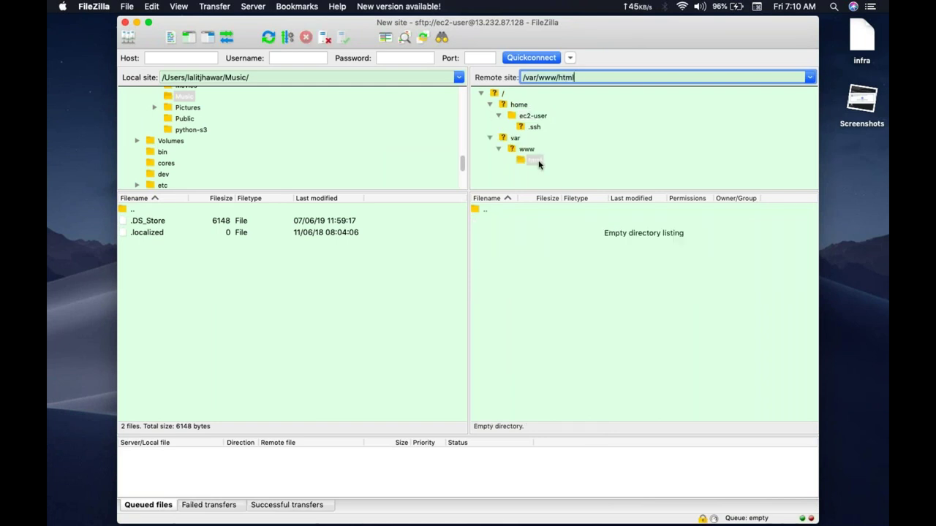
pyautogui.click(535, 160)
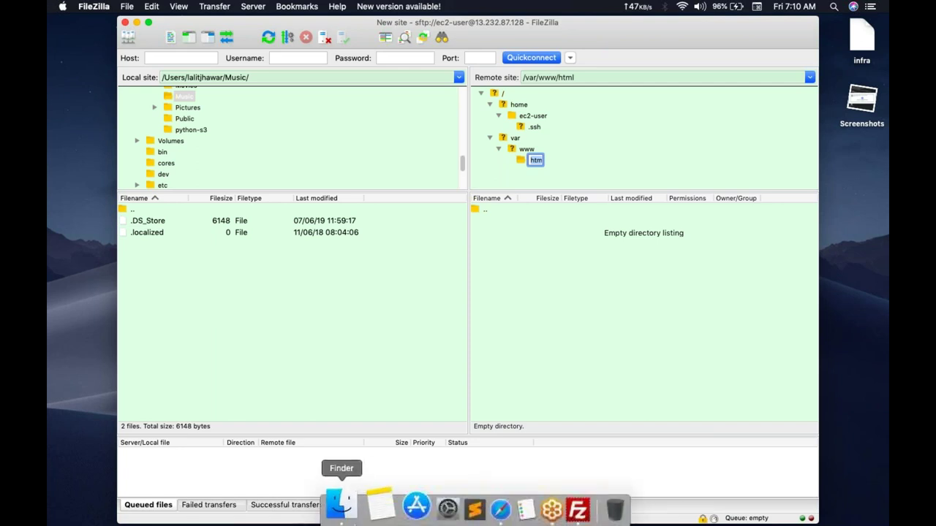
# Step: Extract the Mentor Free website zip in Downloads and open the resulting Mentor folder
pyautogui.click(340, 504)
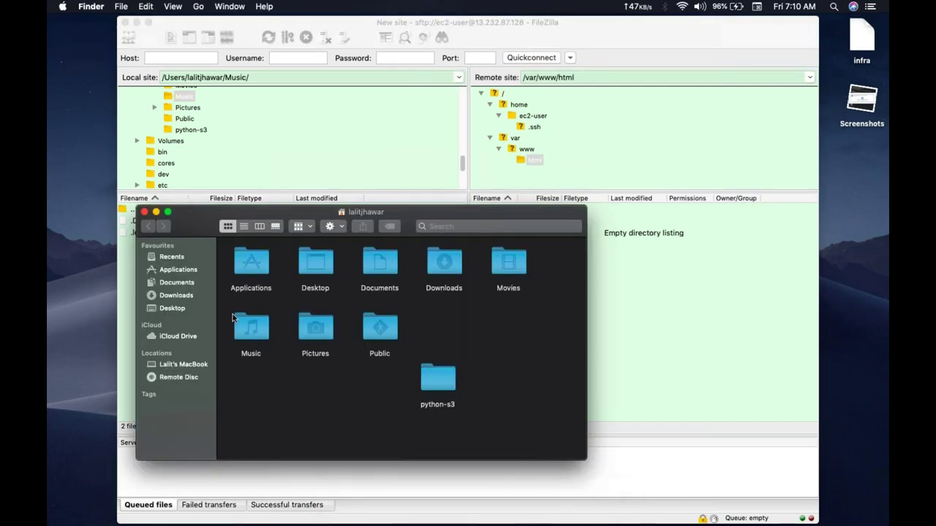
pyautogui.click(191, 293)
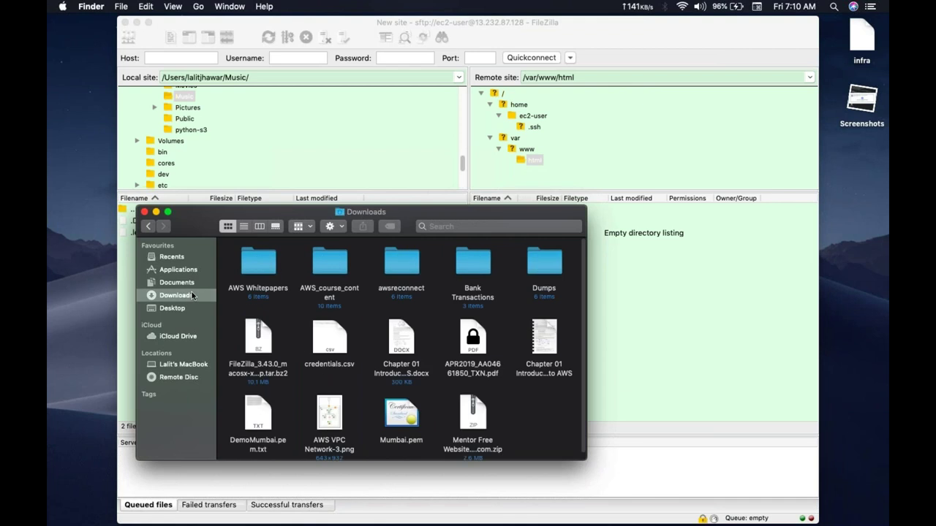
pyautogui.click(252, 344)
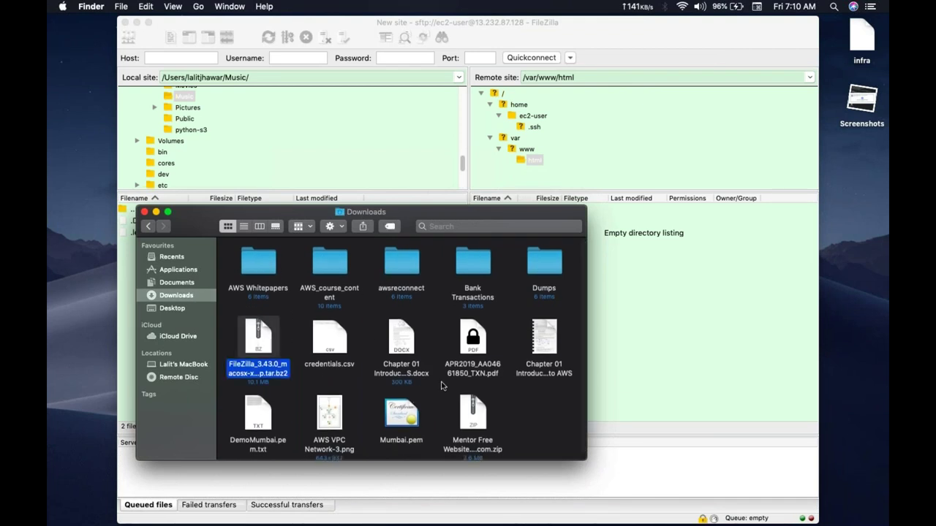
pyautogui.click(475, 421)
pyautogui.doubleClick(475, 420)
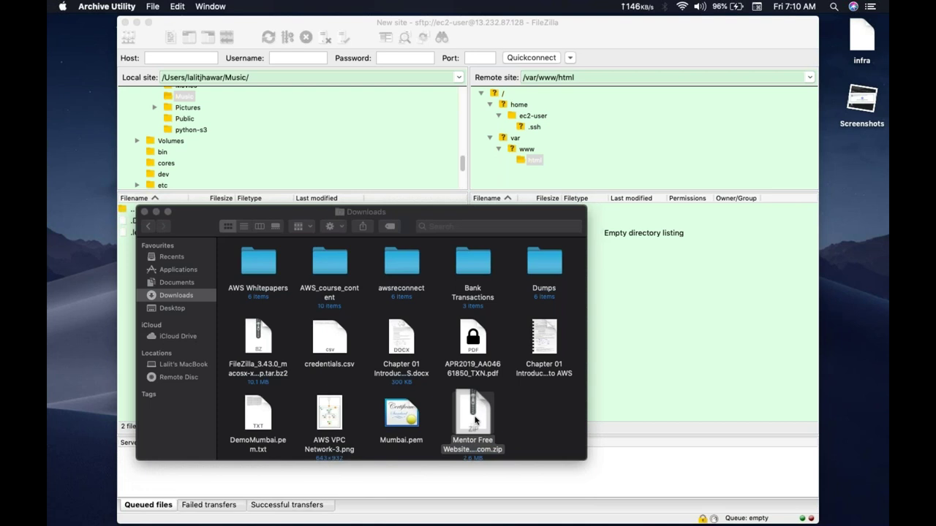
pyautogui.scroll(-1, 510, 411)
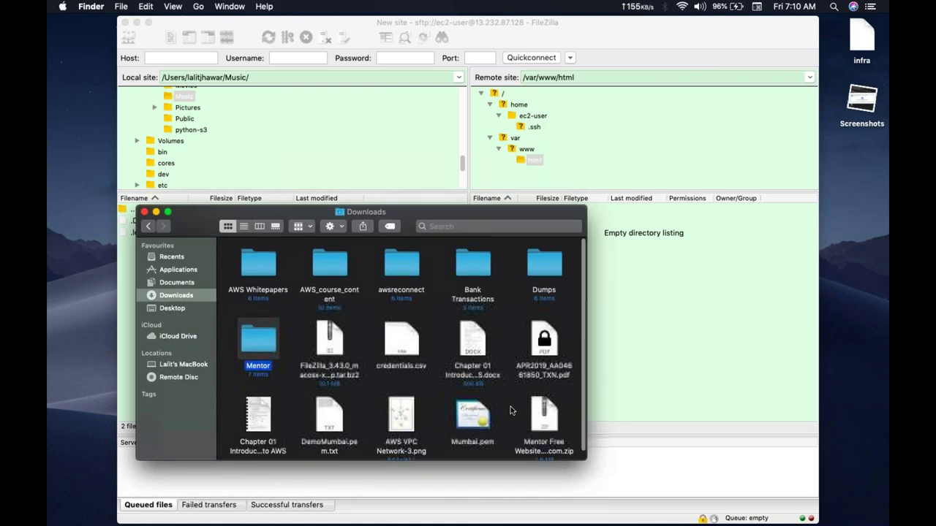
pyautogui.doubleClick(267, 332)
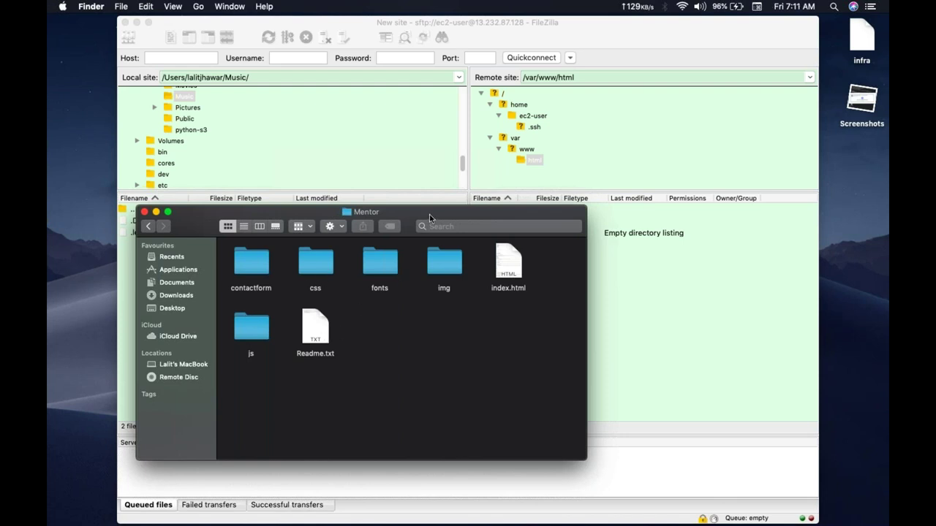
# Step: Drag all seven Mentor items into FileZilla's remote /var/www/html and check the failed transfers
pyautogui.moveTo(430, 218); pyautogui.dragTo(444, 343)
pyautogui.press('super+a')
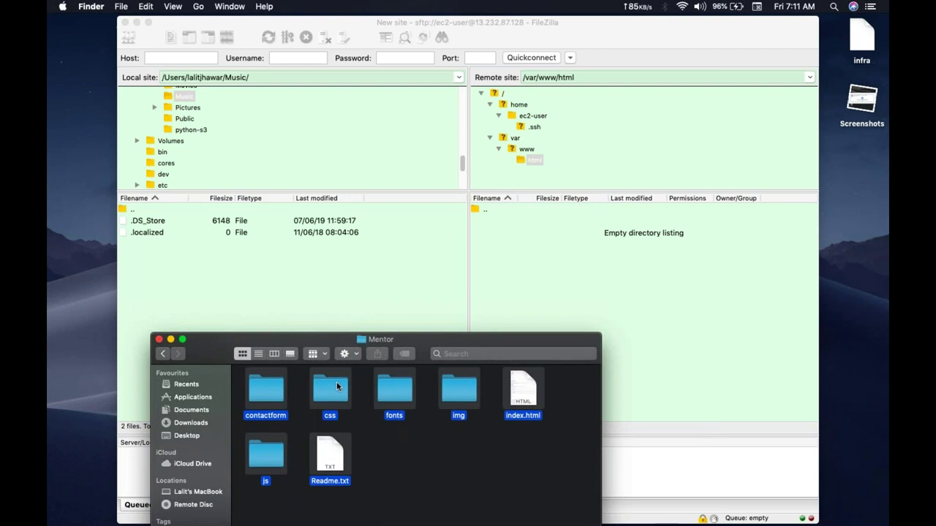
pyautogui.moveTo(336, 382); pyautogui.dragTo(536, 159)
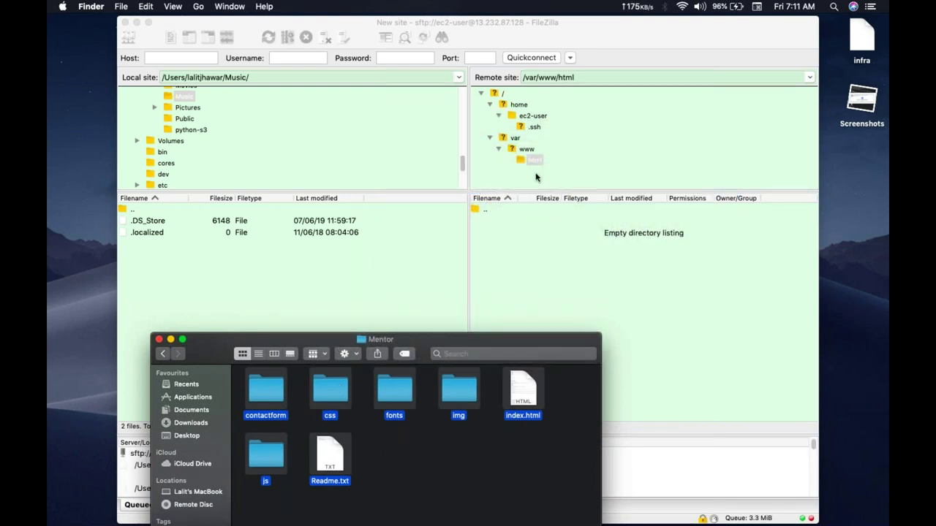
pyautogui.click(349, 326)
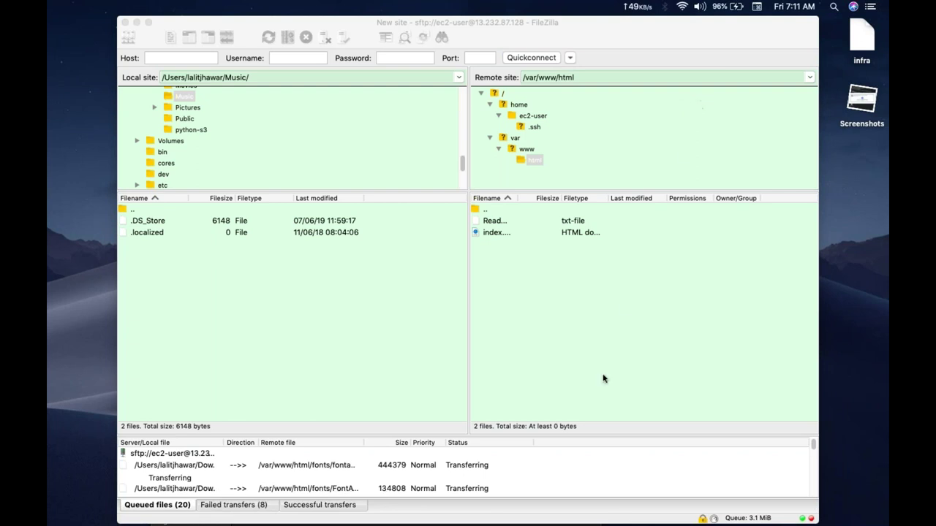
pyautogui.click(533, 389)
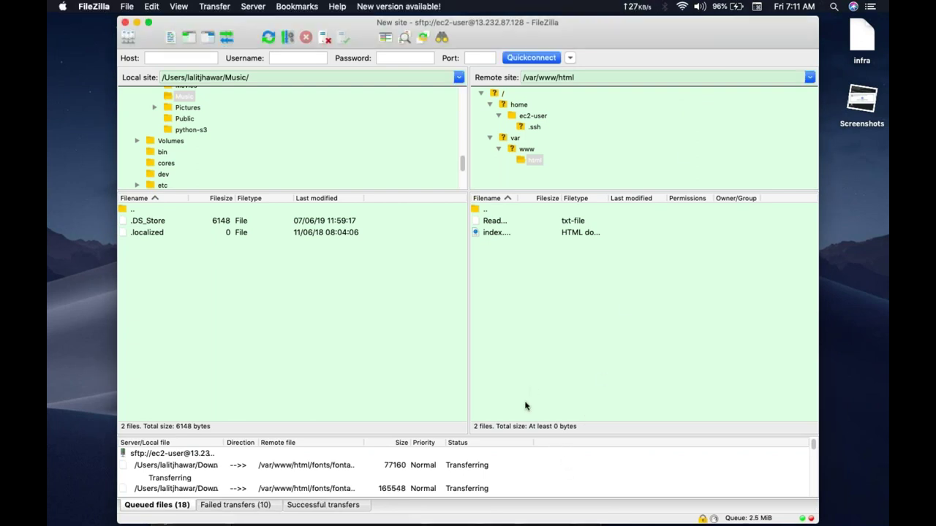
pyautogui.click(241, 506)
pyautogui.click(176, 503)
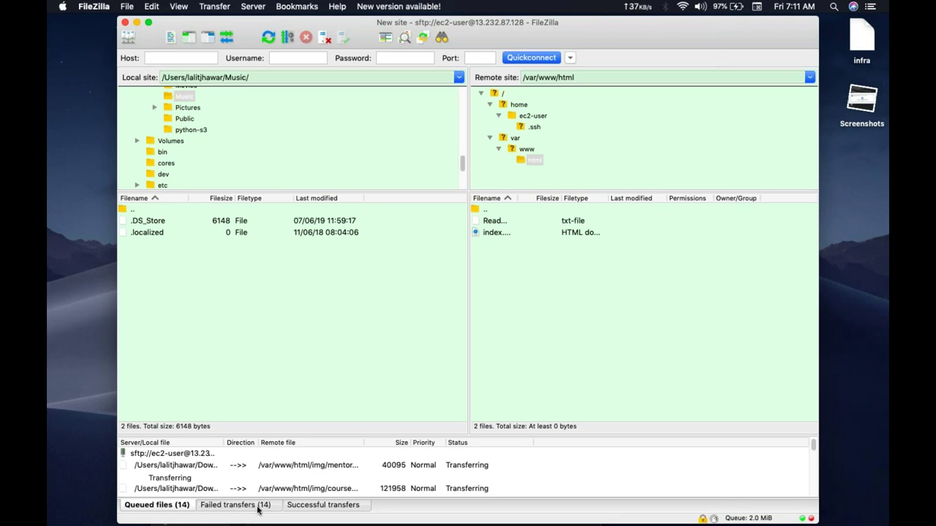
# Step: Launch a fresh Terminal window and change into the Downloads folder
pyautogui.click(517, 179)
pyautogui.press('super+space')
pyautogui.write('ter')
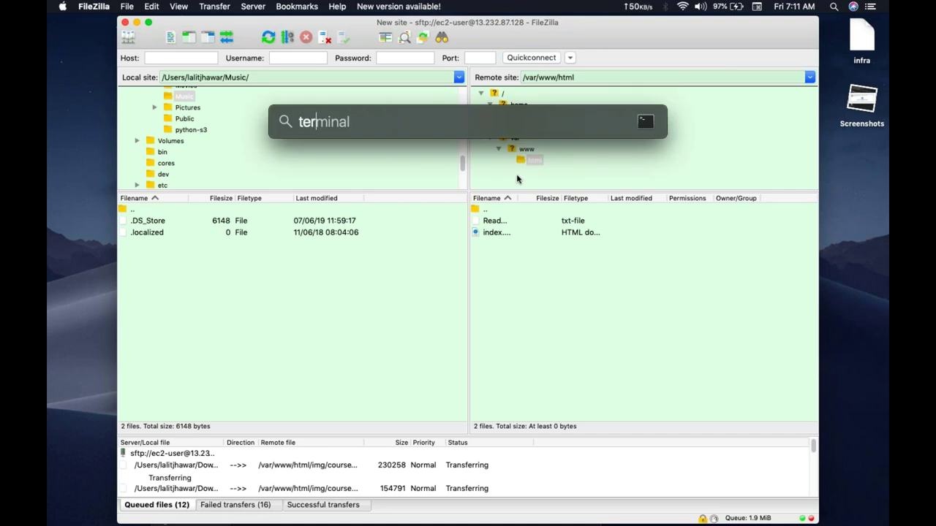
pyautogui.press('Return')
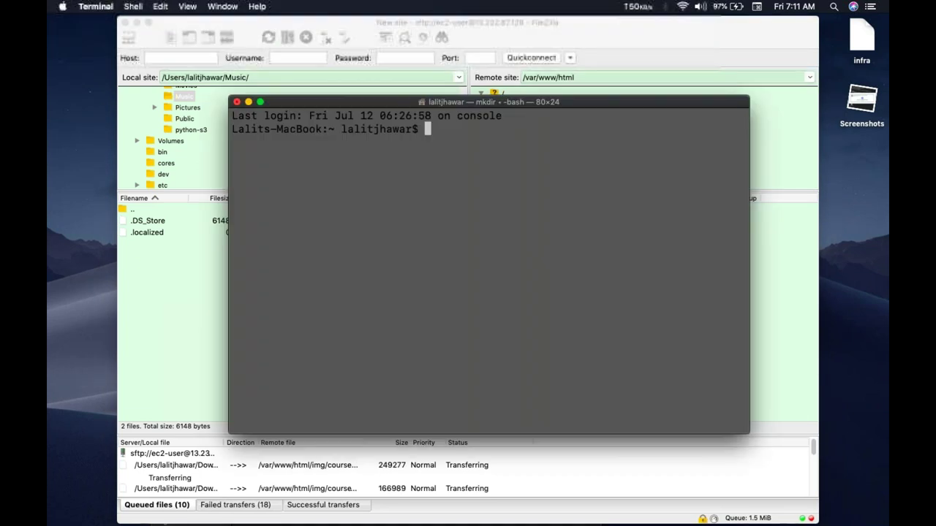
pyautogui.press('super+q')
pyautogui.press('super+space')
pyautogui.write('ter')
pyautogui.press('Return')
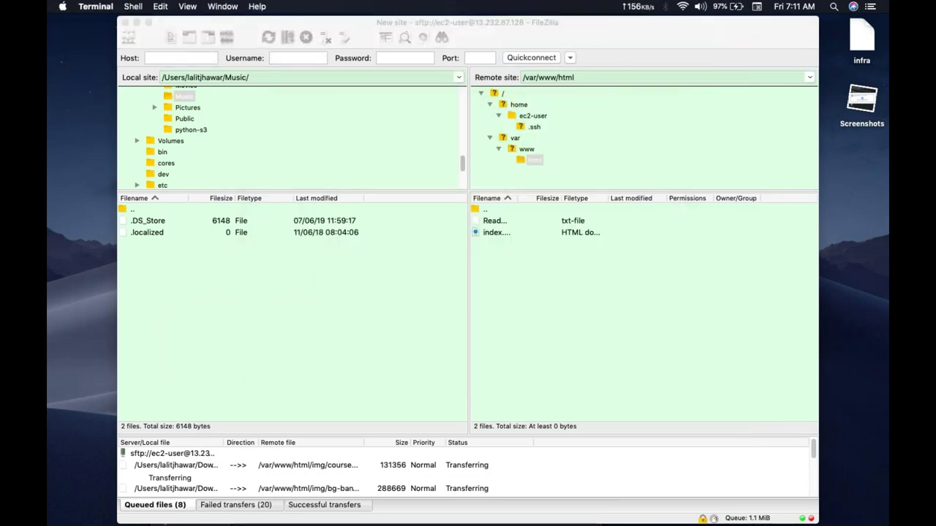
pyautogui.write('cd Dow')
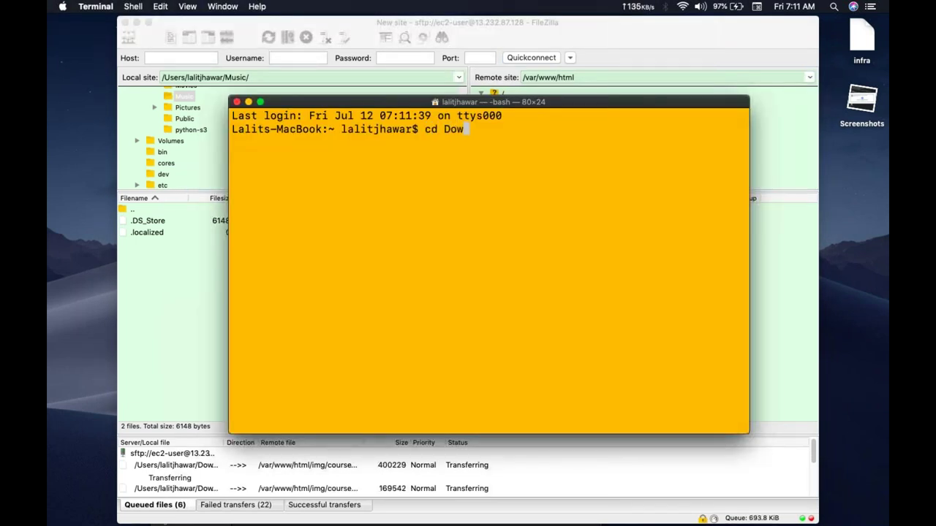
pyautogui.press('Tab')
pyautogui.press('Return')
# Step: SSH into 13.232.87.128 with the key file, accept the host, and run sudo chmod 600 /var/www/html
pyautogui.press('Up')
pyautogui.press('Up')
pyautogui.press('BackSpace')
pyautogui.press('BackSpace')
pyautogui.press('BackSpace')
pyautogui.press('BackSpace')
pyautogui.press('BackSpace')
pyautogui.press('BackSpace')
pyautogui.press('BackSpace')
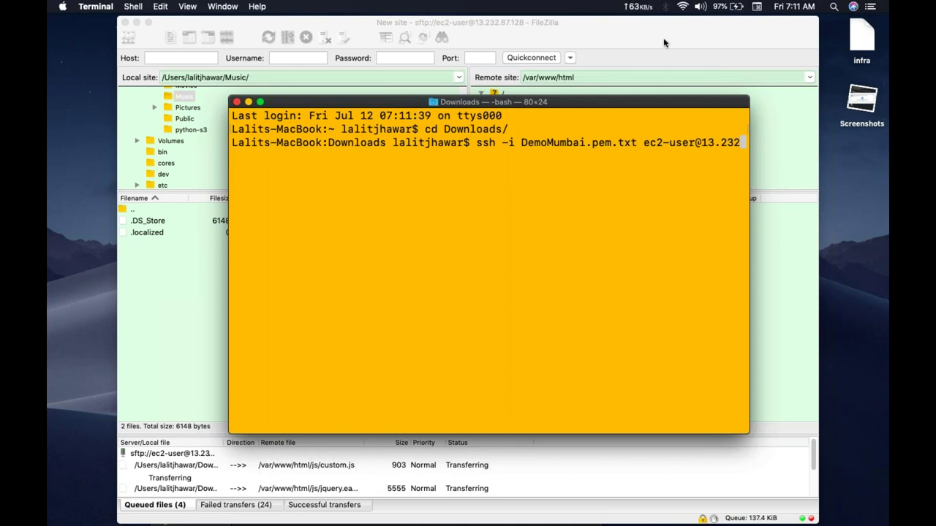
pyautogui.press('BackSpace')
pyautogui.press('BackSpace')
pyautogui.press('BackSpace')
pyautogui.press('BackSpace')
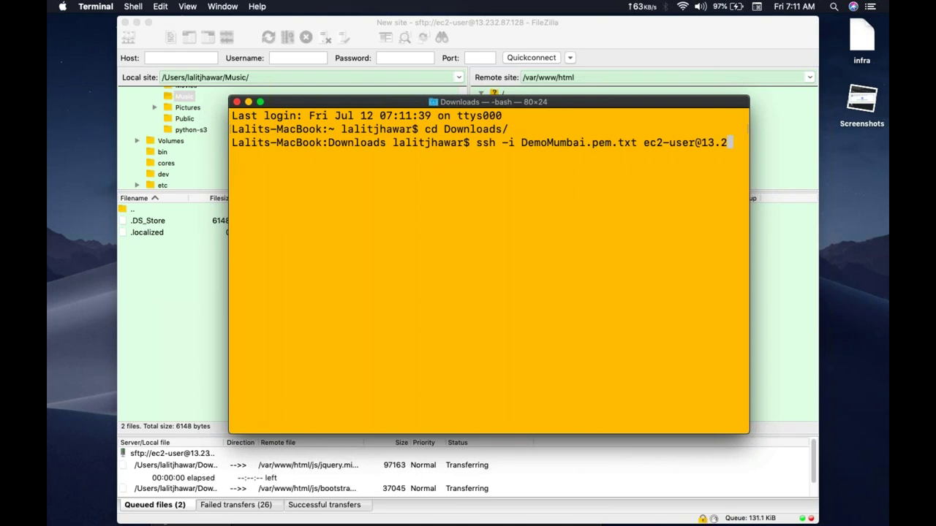
pyautogui.press('BackSpace')
pyautogui.press('BackSpace')
pyautogui.write('13.232.87.128')
pyautogui.press('Return')
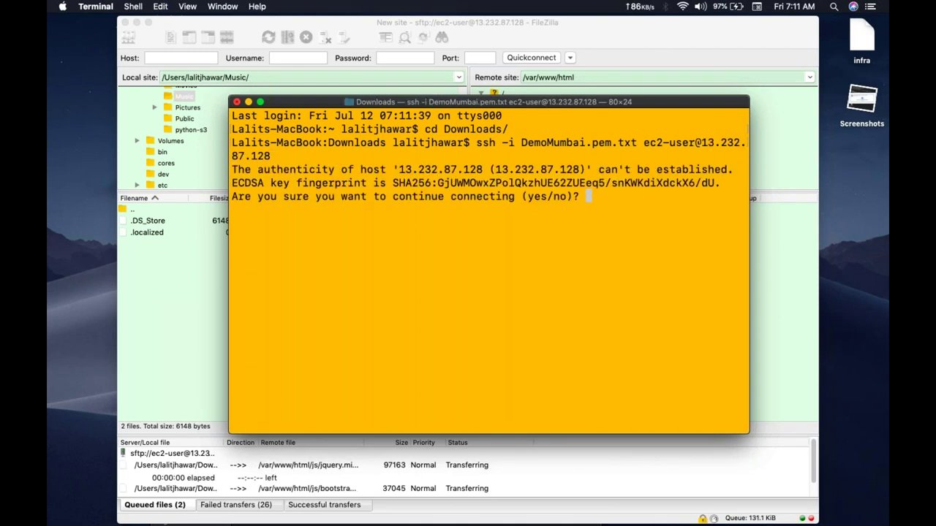
pyautogui.write('yes')
pyautogui.press('Return')
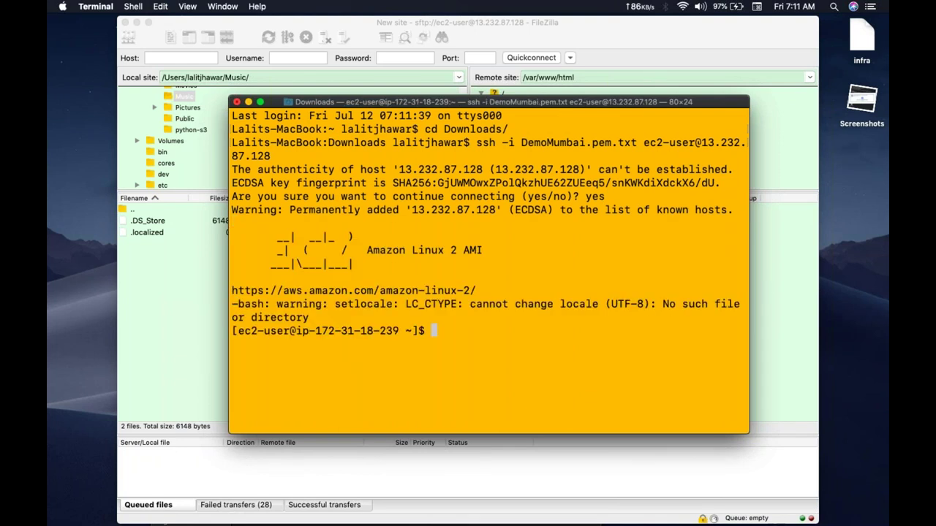
pyautogui.write('sudo chmod ')
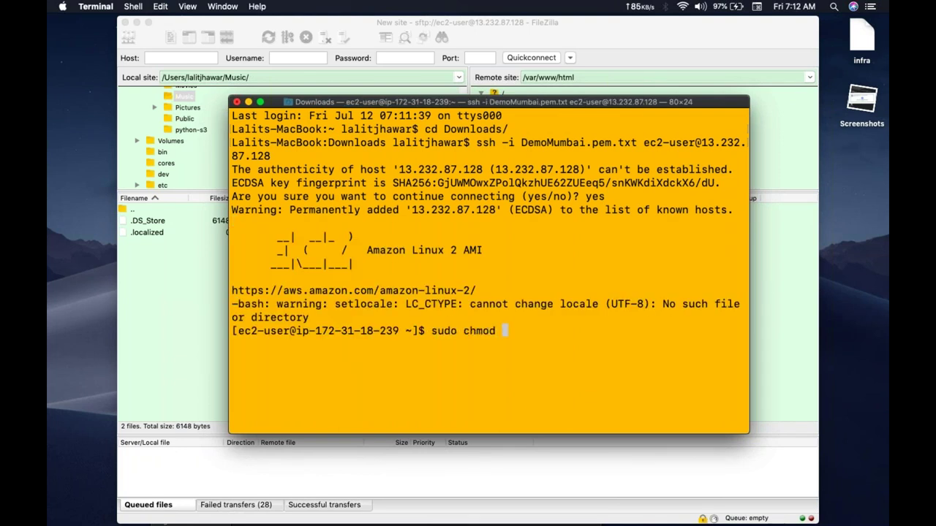
pyautogui.write('600 /var/www/html')
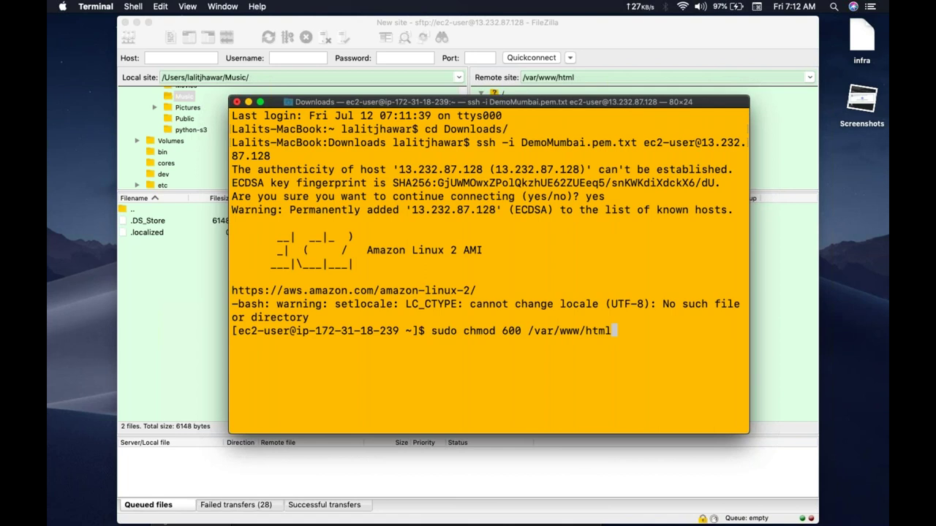
pyautogui.press('Return')
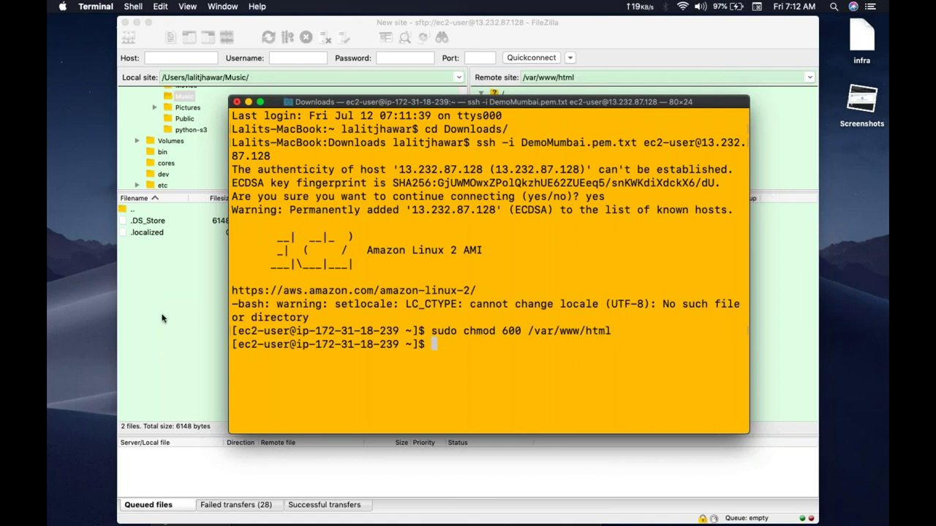
# Step: Drag the Mentor files onto the remote html folder and confirm overwriting Readme.txt and the next conflicting file
pyautogui.click(323, 511)
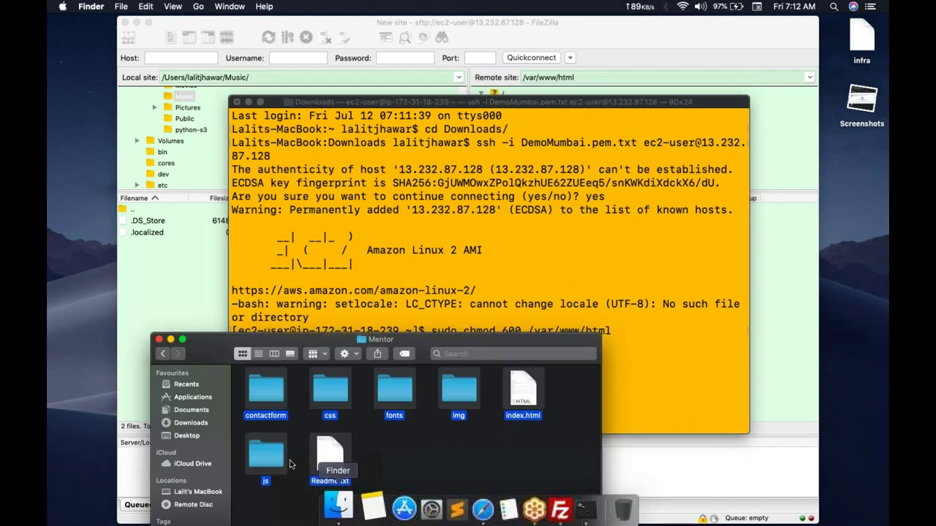
pyautogui.click(176, 299)
pyautogui.hotkey('ctrl', 'Up')
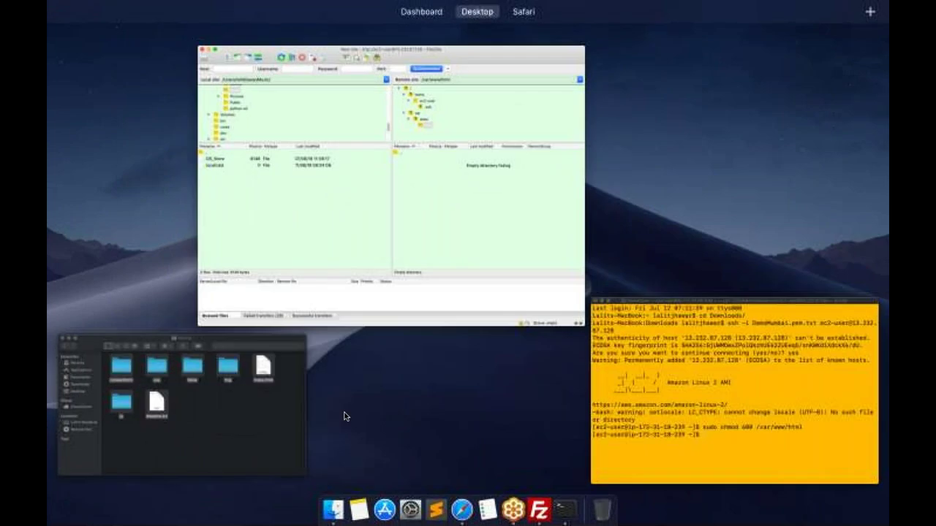
pyautogui.click(223, 414)
pyautogui.moveTo(269, 396); pyautogui.dragTo(533, 160)
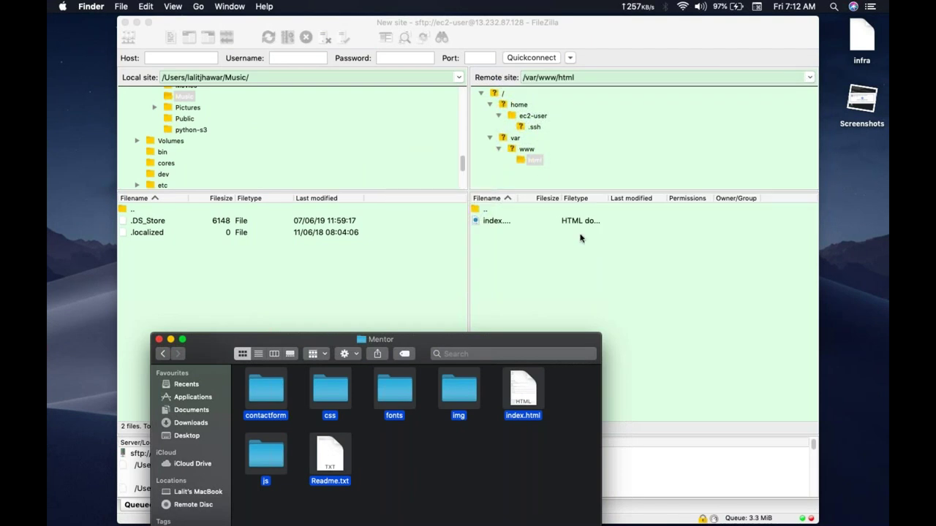
pyautogui.click(582, 255)
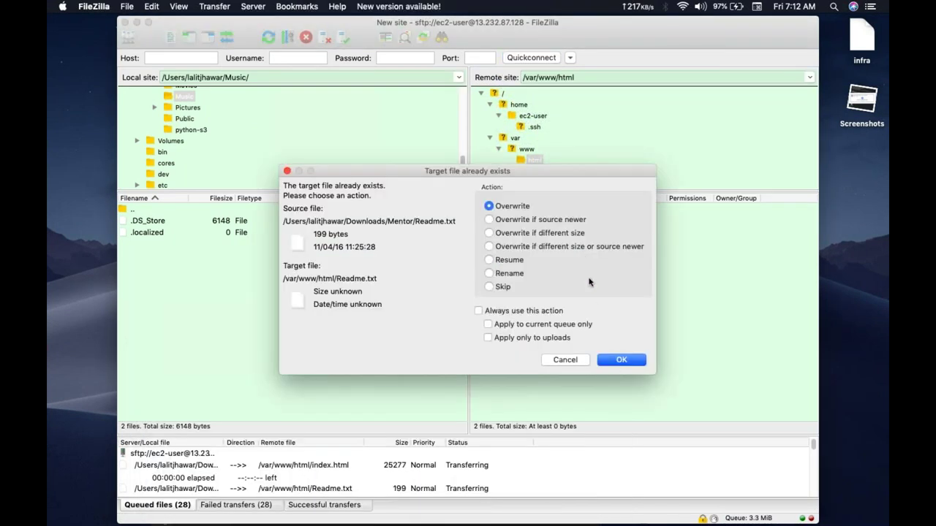
pyautogui.click(616, 360)
pyautogui.click(622, 360)
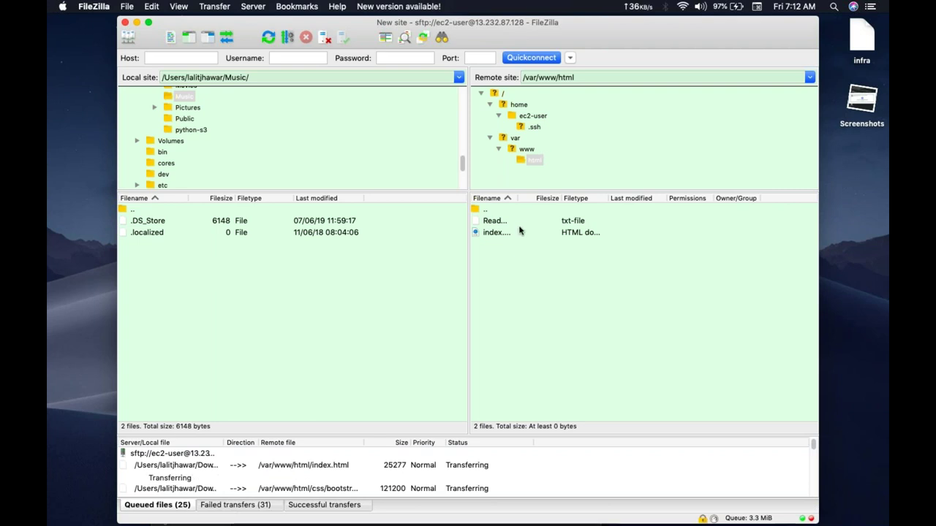
pyautogui.press('super+Tab')
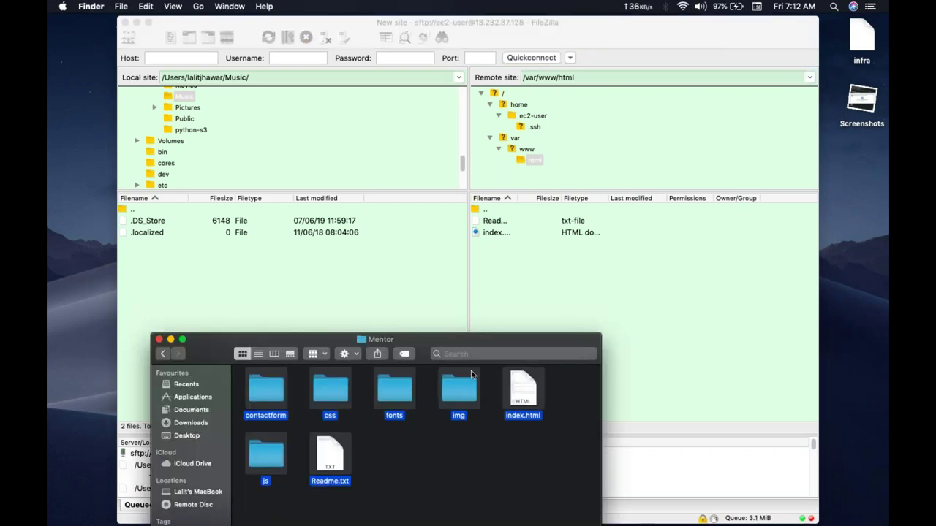
pyautogui.press('super+Tab')
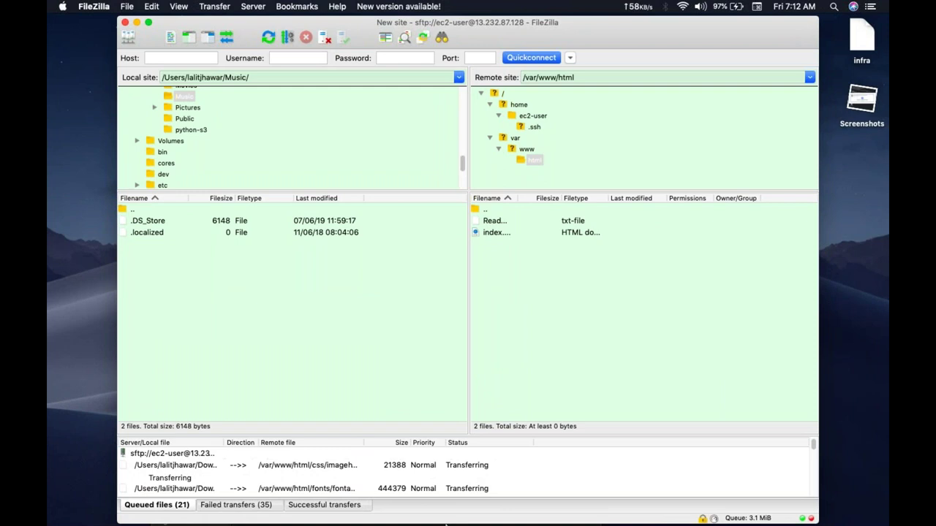
# Step: Change /var/www/html permissions to 400 and retry uploading the seven Mentor items
pyautogui.click(568, 505)
pyautogui.press('Up')
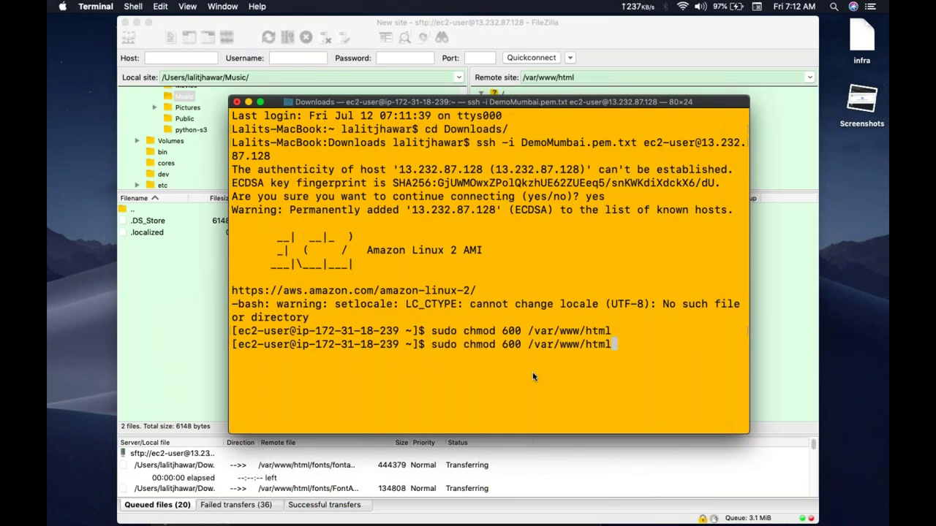
pyautogui.press('Left')
pyautogui.press('Left')
pyautogui.press('Left')
pyautogui.press('Left')
pyautogui.press('Left')
pyautogui.press('Left')
pyautogui.press('Left')
pyautogui.press('Left')
pyautogui.press('Left')
pyautogui.press('Left')
pyautogui.press('Left')
pyautogui.press('Left')
pyautogui.press('Left')
pyautogui.press('Left')
pyautogui.press('Left')
pyautogui.press('Left')
pyautogui.press('BackSpace')
pyautogui.write('4')
pyautogui.press('Return')
pyautogui.click(196, 363)
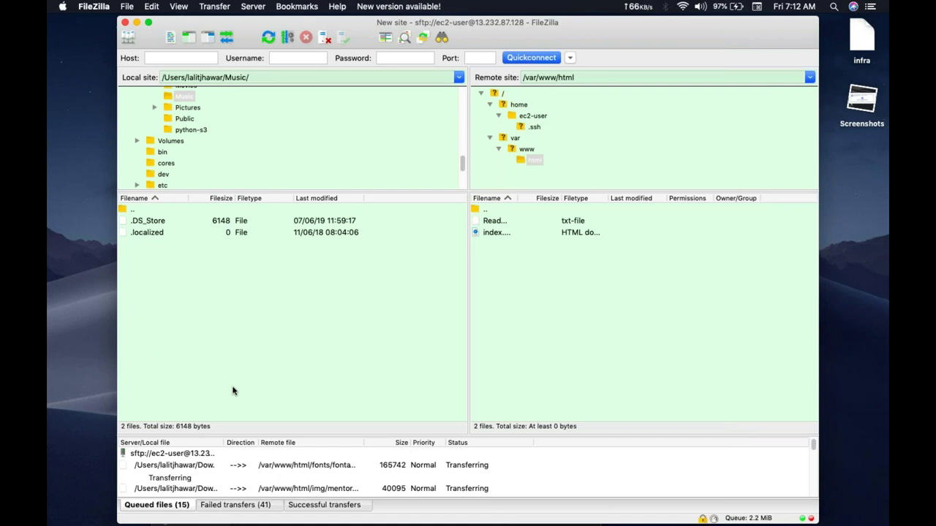
pyautogui.click(331, 507)
pyautogui.moveTo(331, 405); pyautogui.dragTo(541, 162)
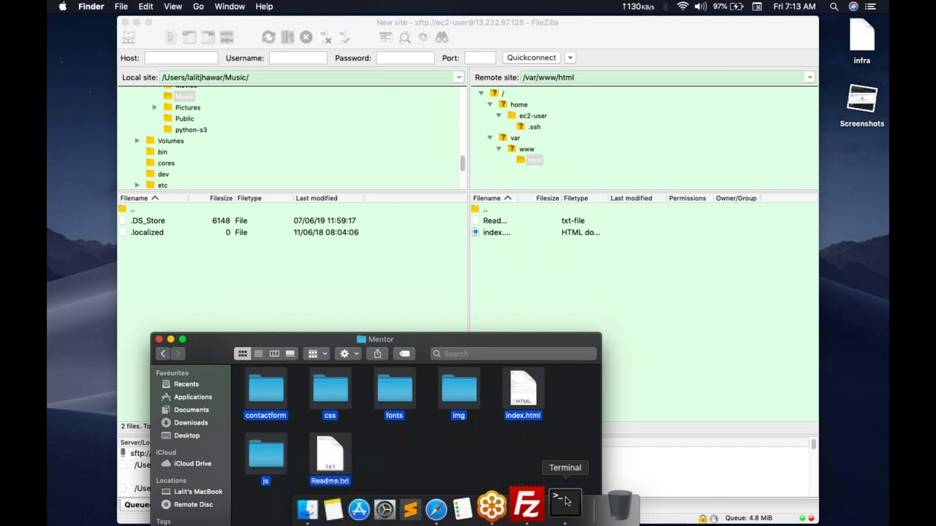
# Step: Become root with sudo su and run chmod 400 /var/www/html/
pyautogui.click(565, 506)
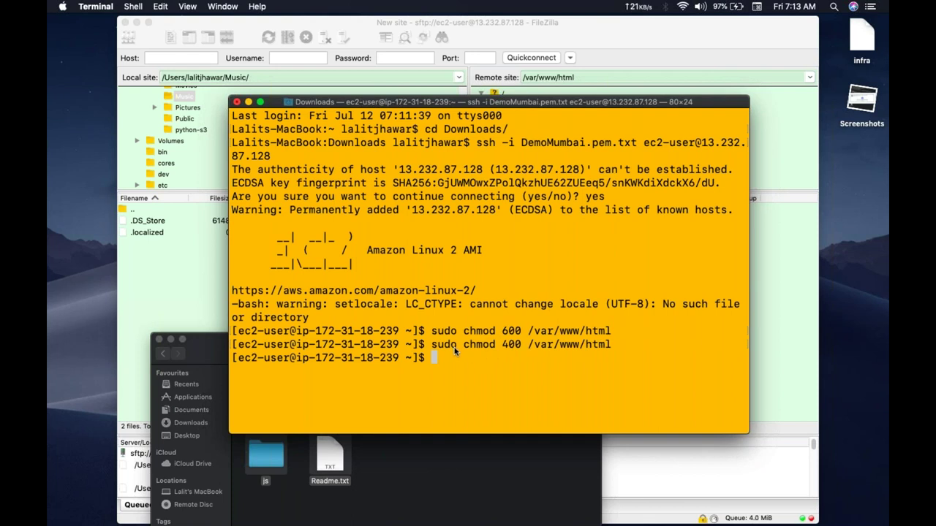
pyautogui.write('sudo su')
pyautogui.press('Return')
pyautogui.write('chmod 400 /var/www/html/')
pyautogui.press('Return')
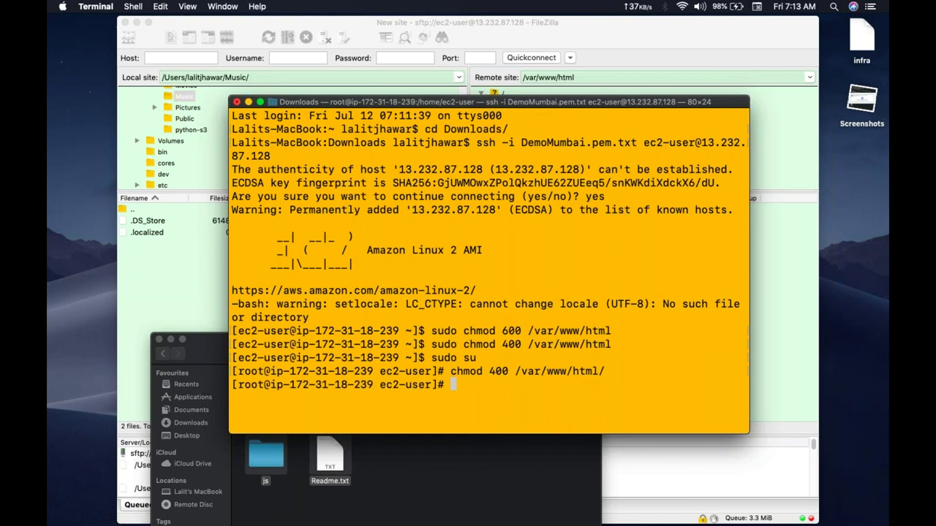
# Step: Stop and remove all transfers from FileZilla's queue
pyautogui.click(140, 310)
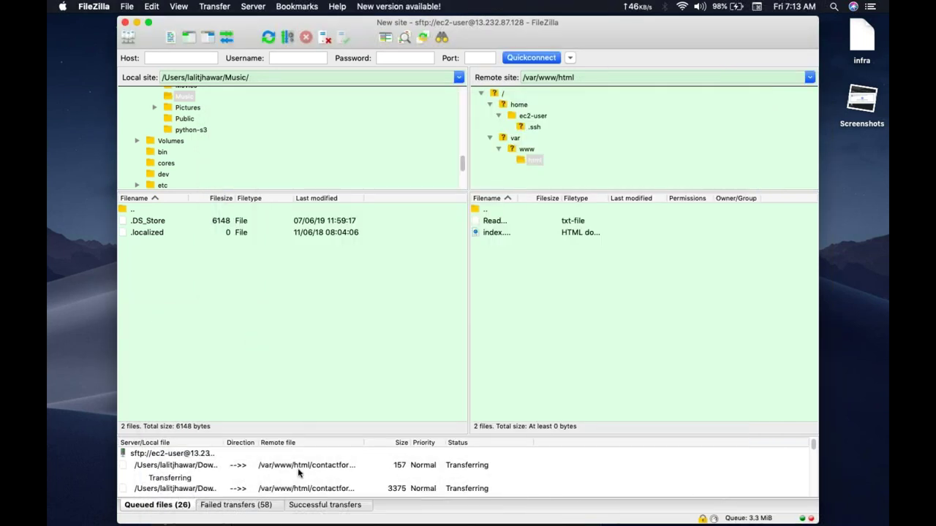
pyautogui.rightClick(296, 468)
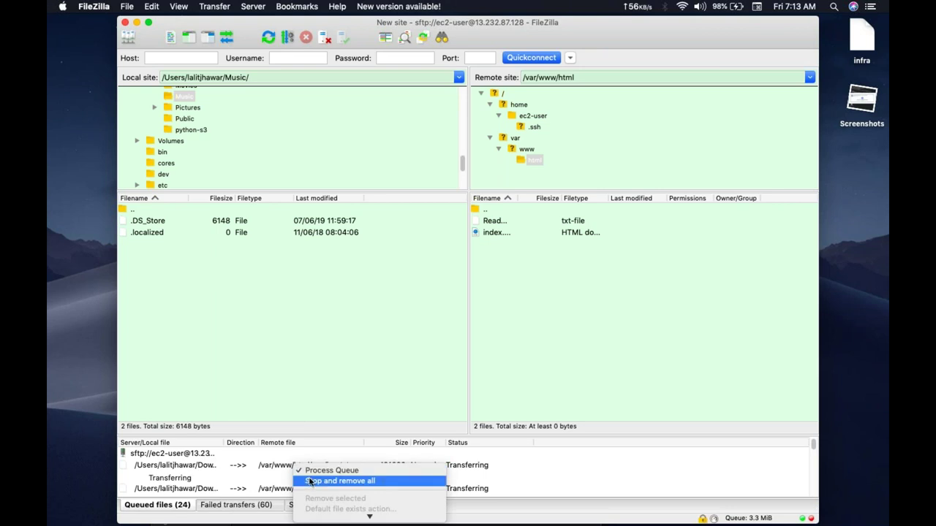
pyautogui.click(310, 481)
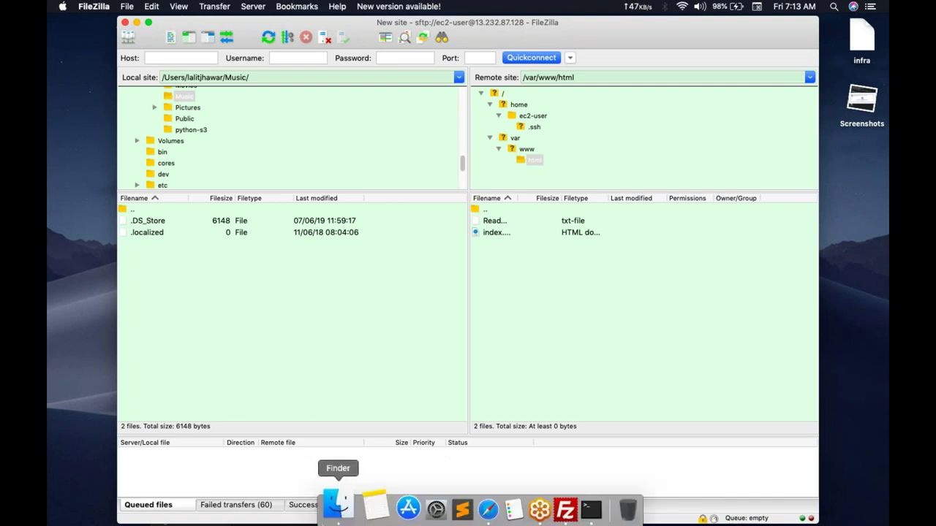
# Step: Run chmod 777 on /var/www/html/ as root
pyautogui.click(334, 508)
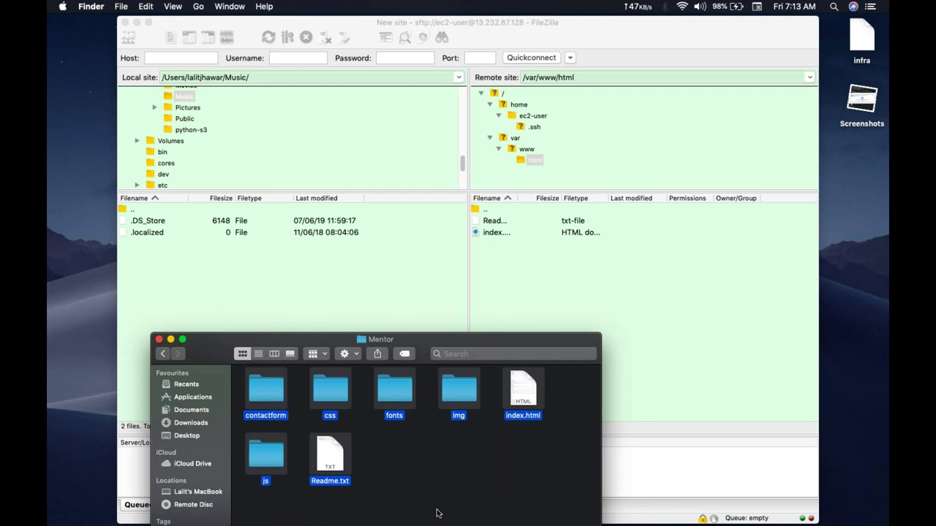
pyautogui.click(573, 504)
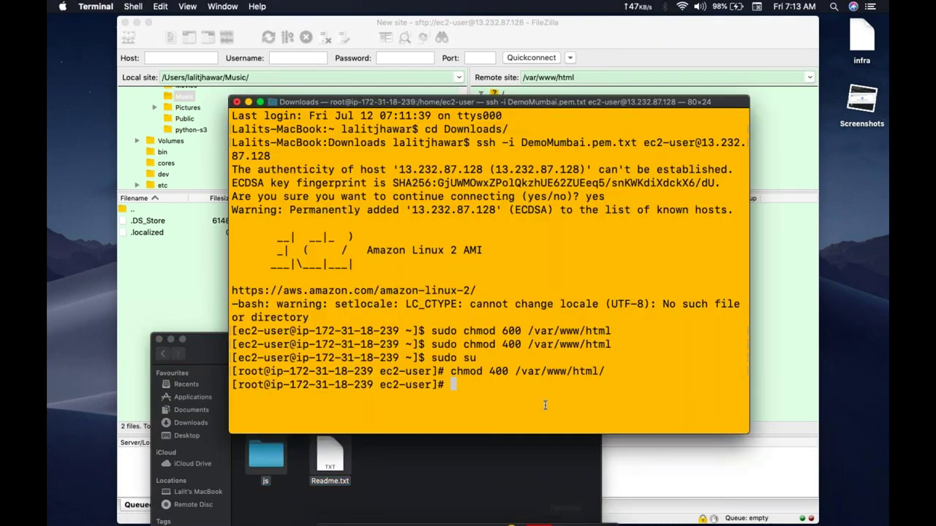
pyautogui.press('Up')
pyautogui.press('Left')
pyautogui.press('BackSpace')
pyautogui.press('BackSpace')
pyautogui.press('BackSpace')
pyautogui.write('77')
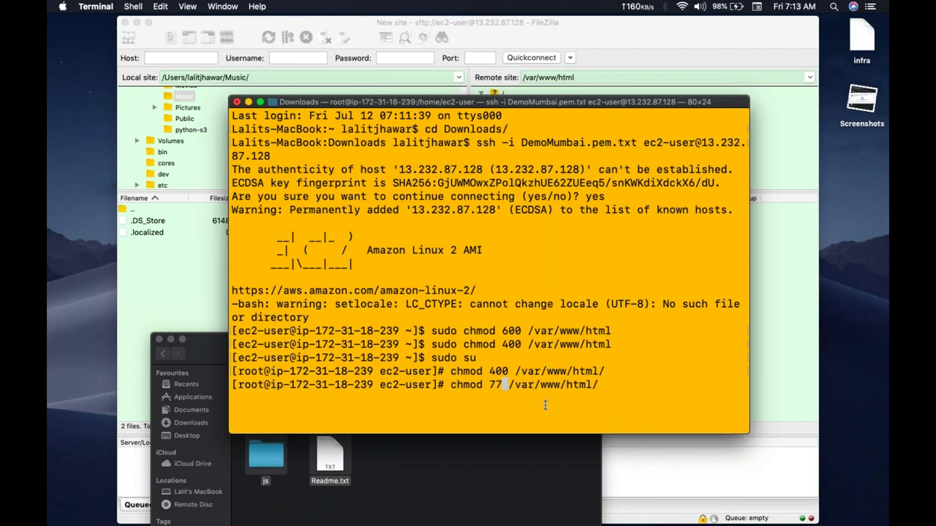
pyautogui.write('7')
pyautogui.press('Return')
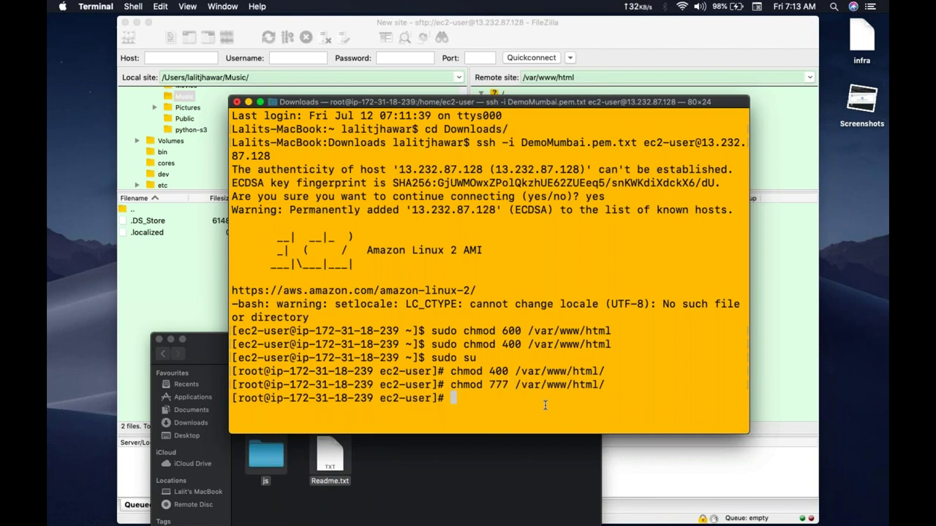
pyautogui.click(167, 321)
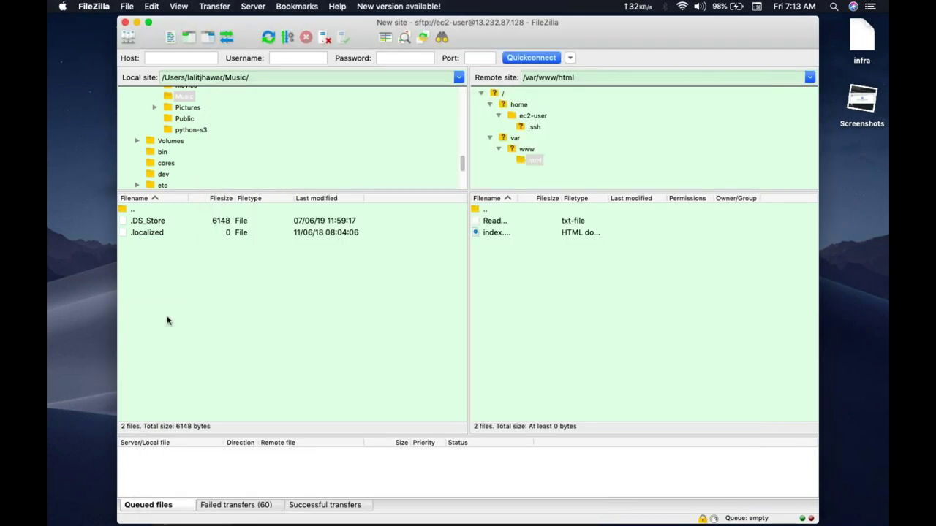
# Step: Drag the Mentor website files into the remote html folder and enlarge the queue to watch uploads
pyautogui.click(324, 515)
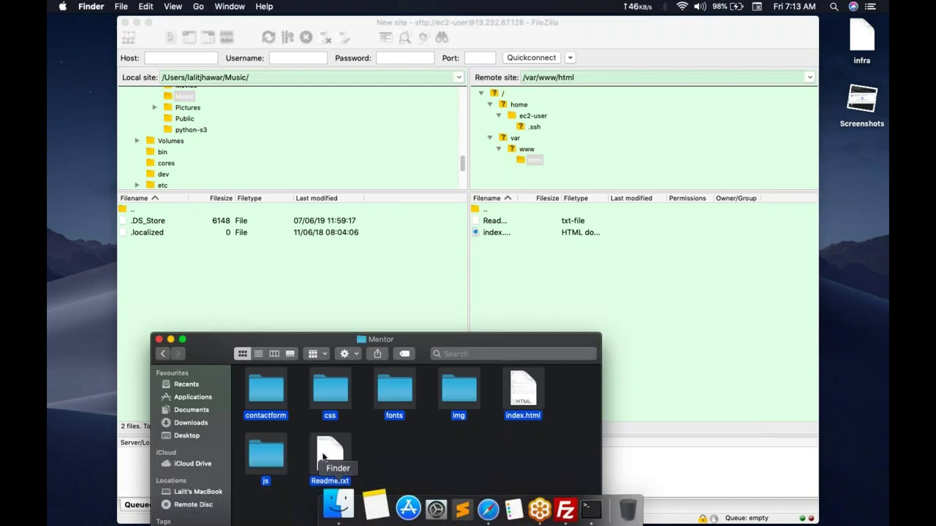
pyautogui.moveTo(332, 402); pyautogui.dragTo(534, 159)
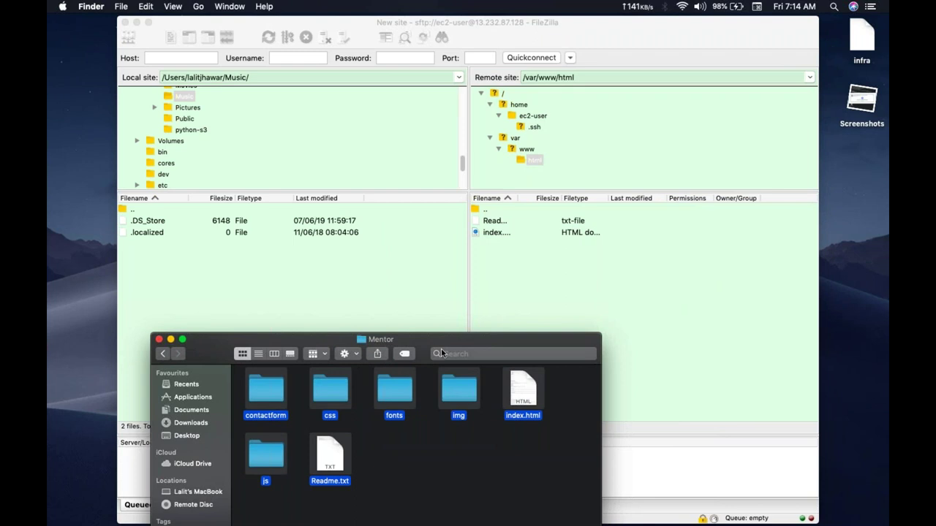
pyautogui.moveTo(441, 353); pyautogui.dragTo(468, 426)
pyautogui.moveTo(287, 471); pyautogui.dragTo(536, 173)
pyautogui.moveTo(298, 478); pyautogui.dragTo(521, 292)
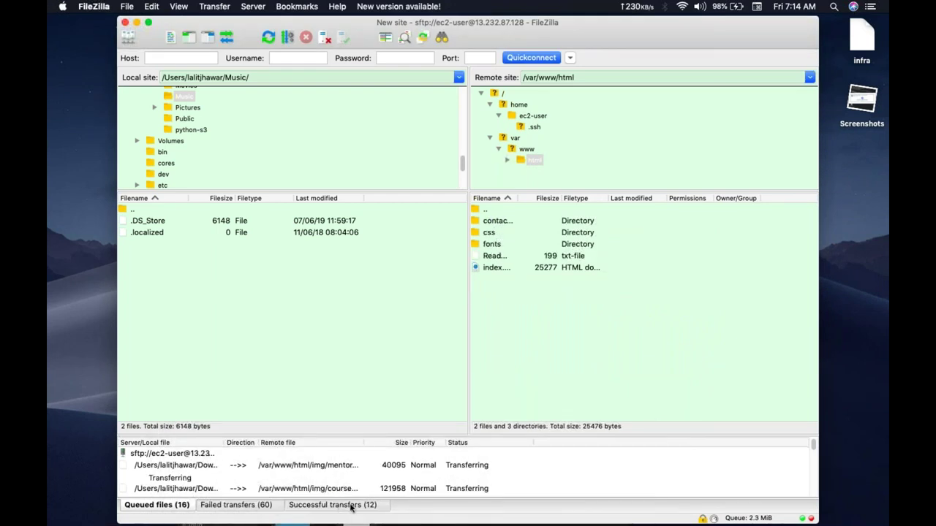
pyautogui.moveTo(382, 435); pyautogui.dragTo(382, 332)
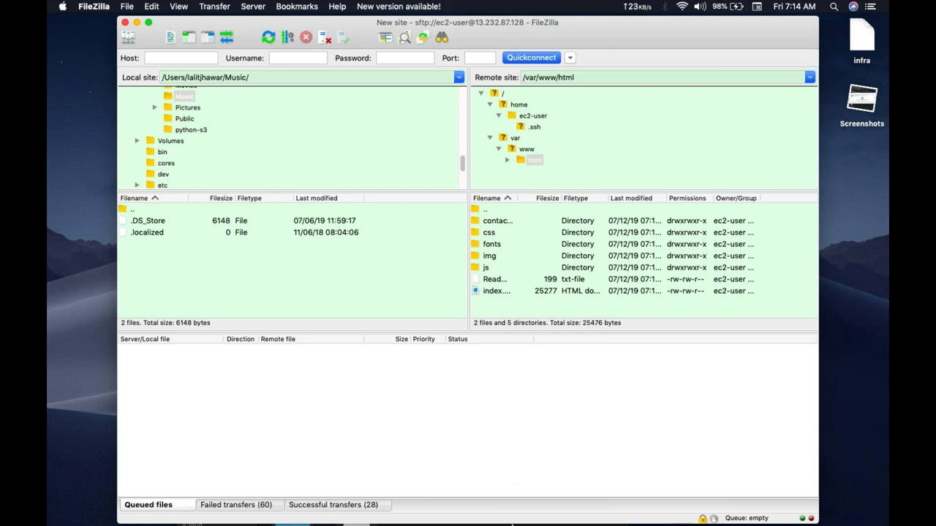
# Step: In the root shell, change into /var/www/html and list its files
pyautogui.click(568, 503)
pyautogui.write('cd /var/w')
pyautogui.press('Tab')
pyautogui.write('h')
pyautogui.press('Tab')
pyautogui.press('Return')
pyautogui.write('ls')
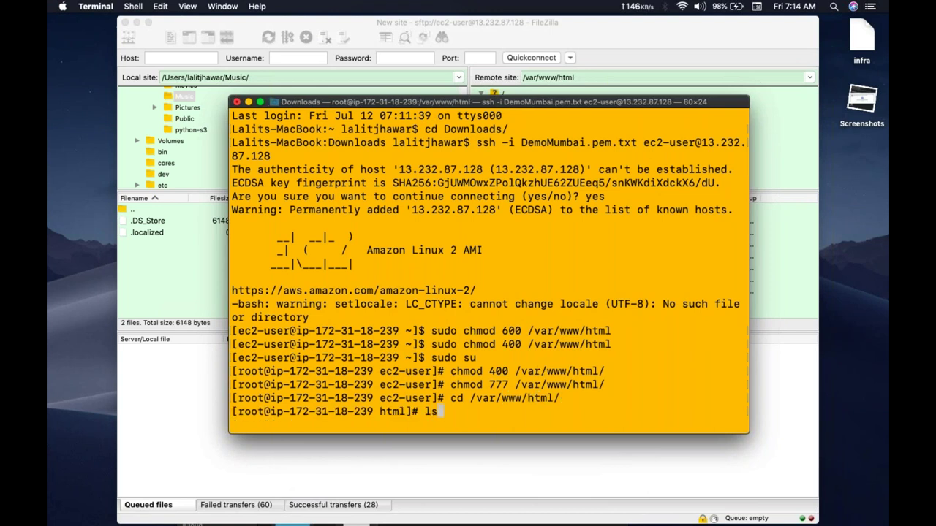
pyautogui.press('Return')
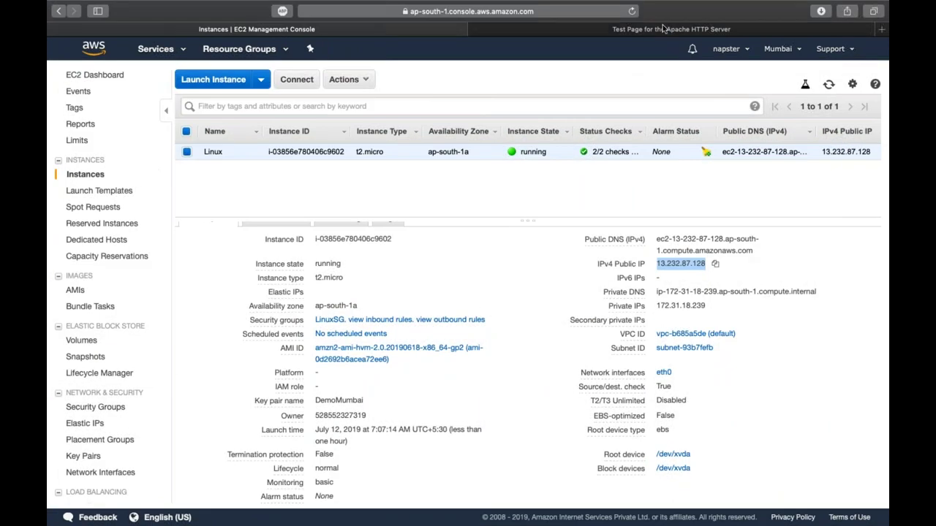
# Step: Reload the public-IP page and scroll through it to confirm the Mentor website now appears
pyautogui.click(647, 28)
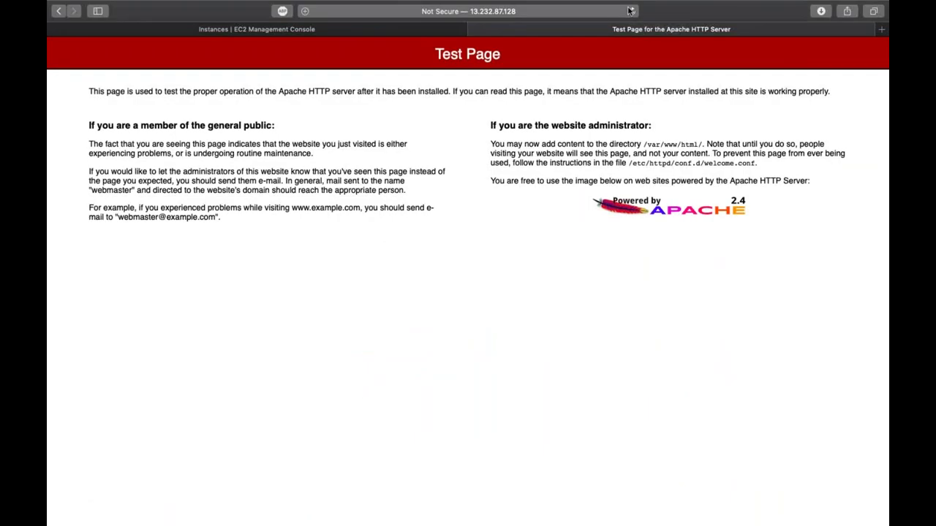
pyautogui.click(631, 11)
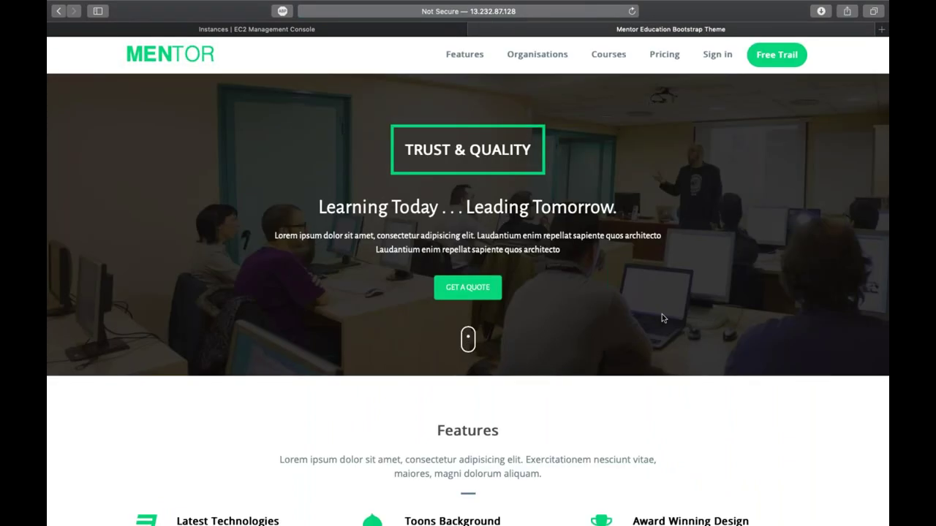
pyautogui.scroll(-15, 662, 316)
pyautogui.scroll(-20, 662, 318)
pyautogui.scroll(20, 662, 315)
# Step: Return to the EC2 Instances list and clear the selection on the public IP
pyautogui.hotkey('ctrl', 'shift', 'Tab')
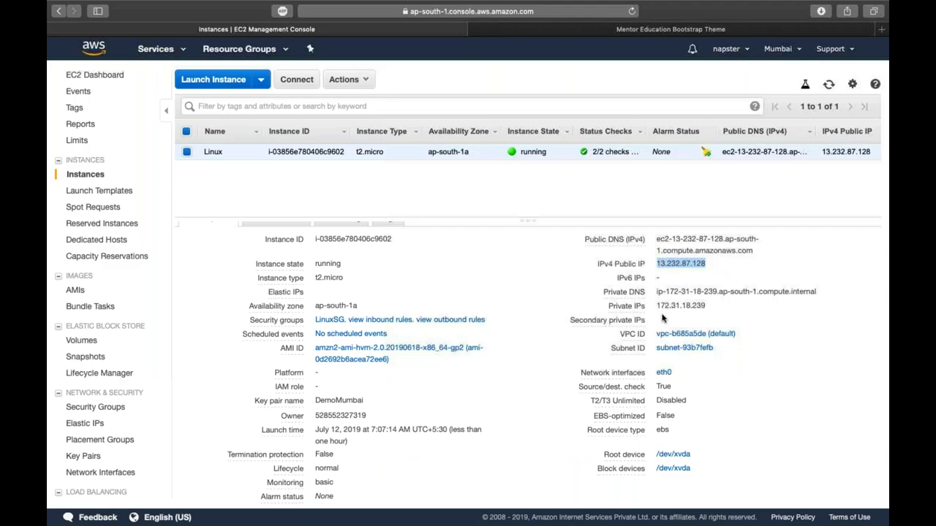
pyautogui.scroll(3, 662, 318)
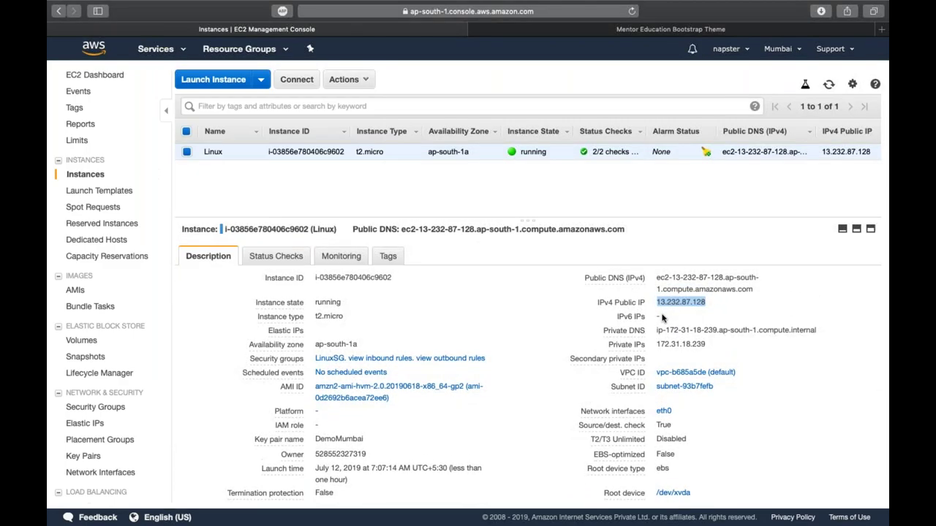
pyautogui.click(661, 318)
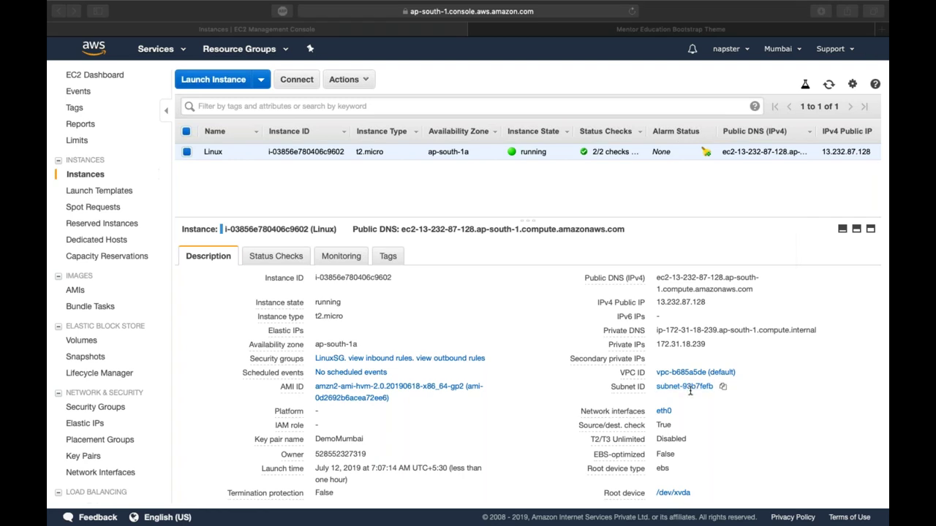
pyautogui.click(365, 79)
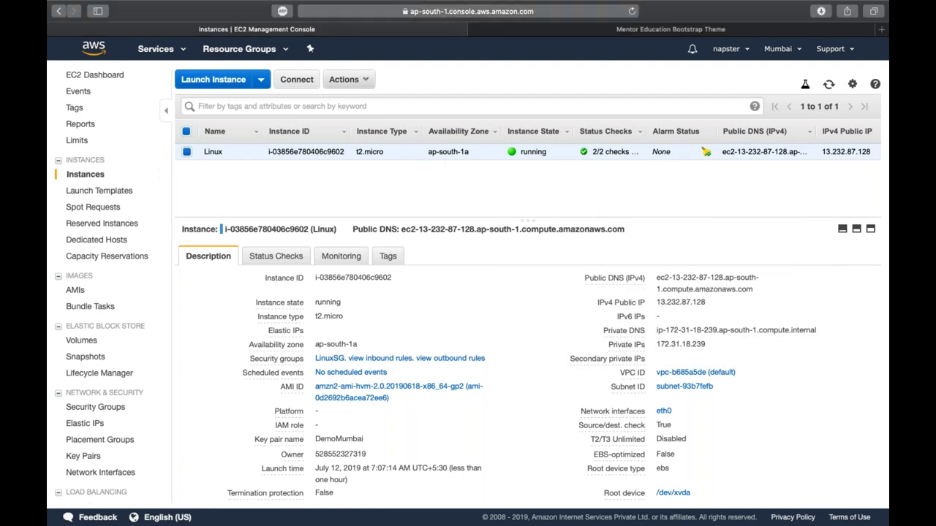
pyautogui.click(358, 79)
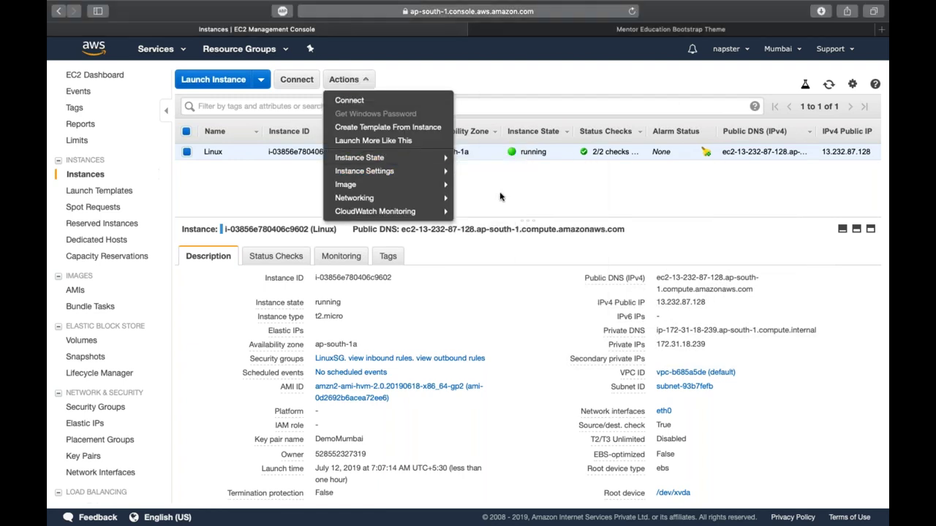
pyautogui.moveTo(421, 171)
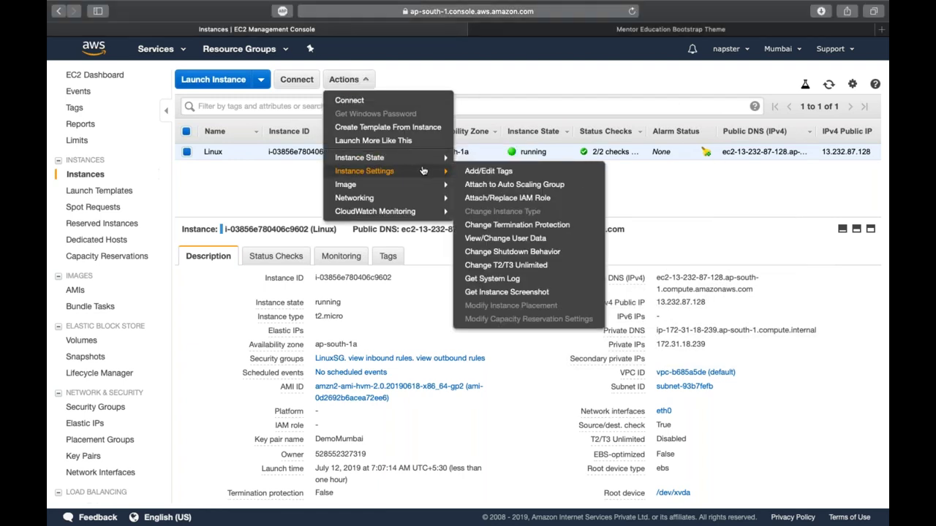
pyautogui.click(499, 238)
pyautogui.tripleClick(477, 266)
pyautogui.press('super+a')
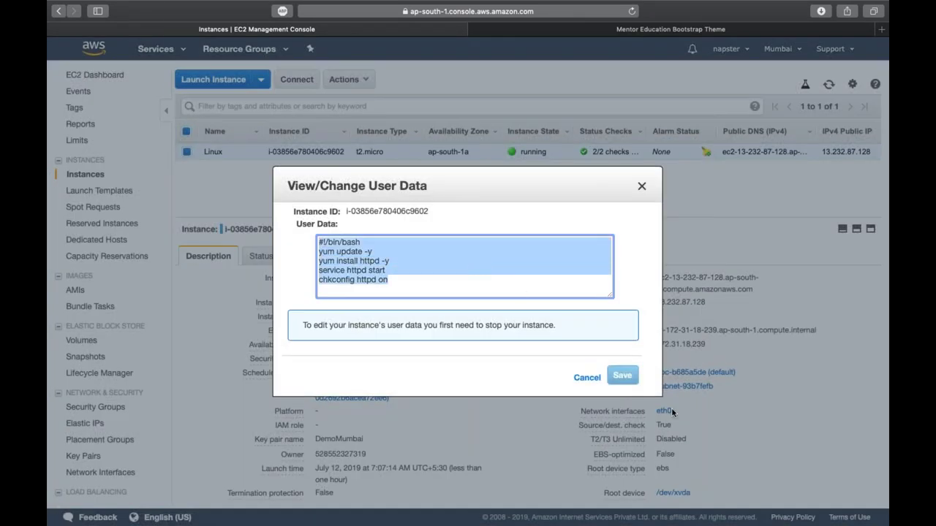
pyautogui.press('super+Tab')
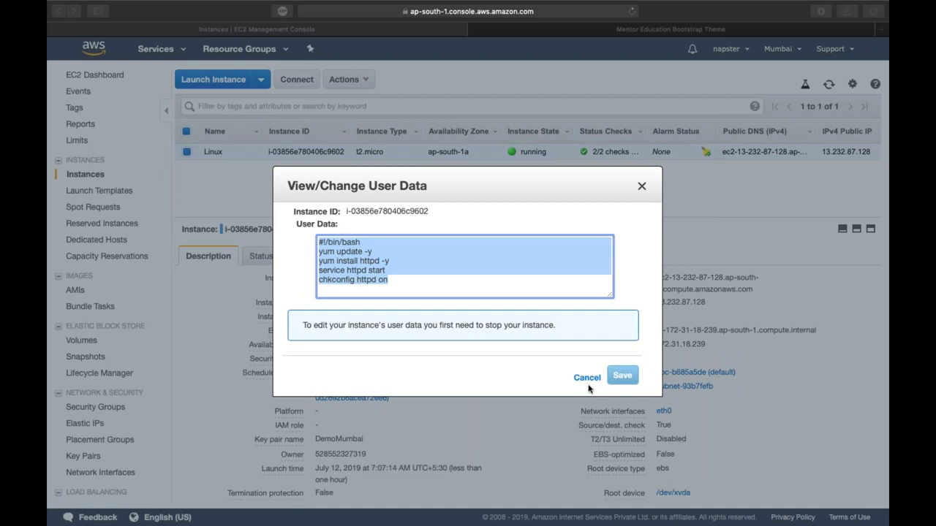
pyautogui.press('super+Tab')
pyautogui.press('Escape')
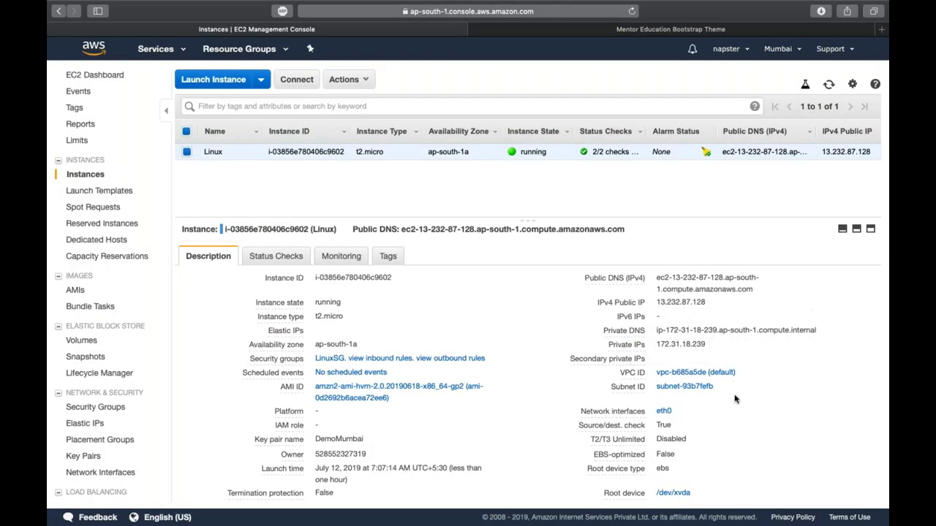
pyautogui.press('super+Tab')
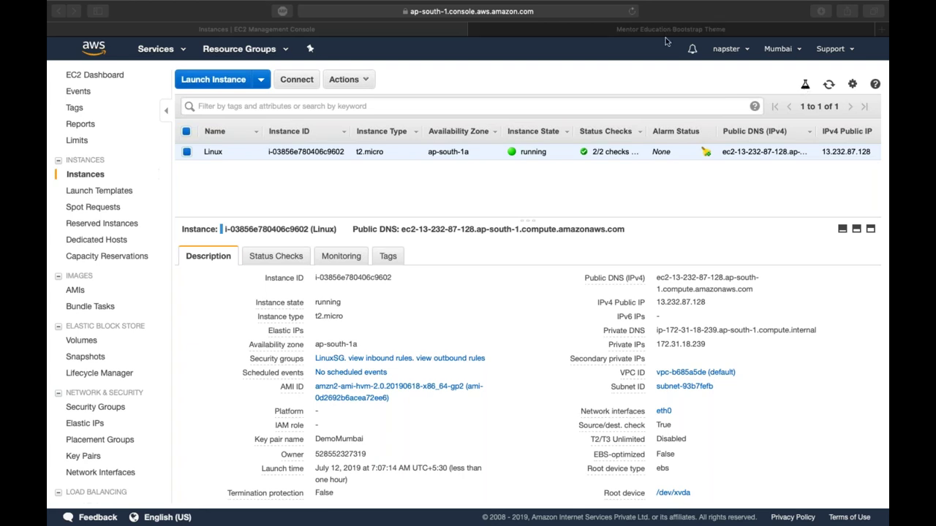
pyautogui.click(602, 192)
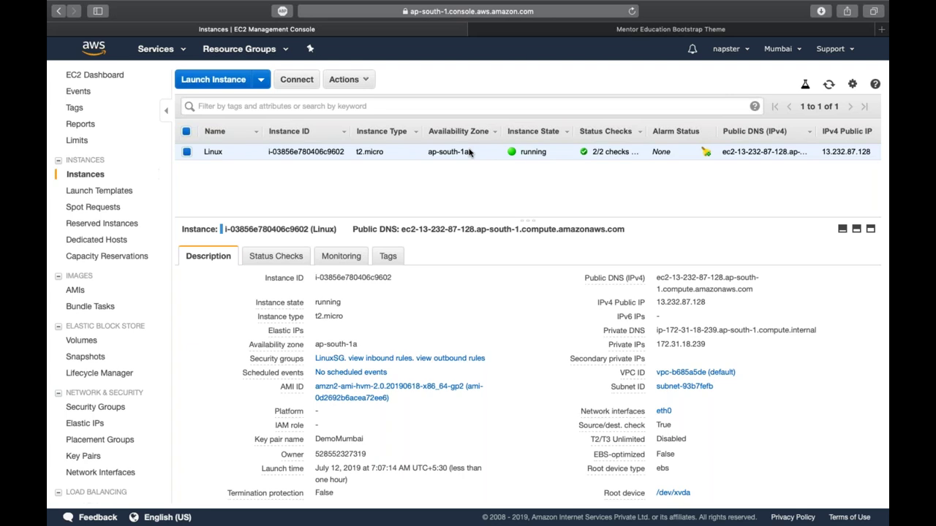
# Step: Hide FileZilla and launch Microsoft Word with a new blank document
pyautogui.hotkey('ctrl', 'Left')
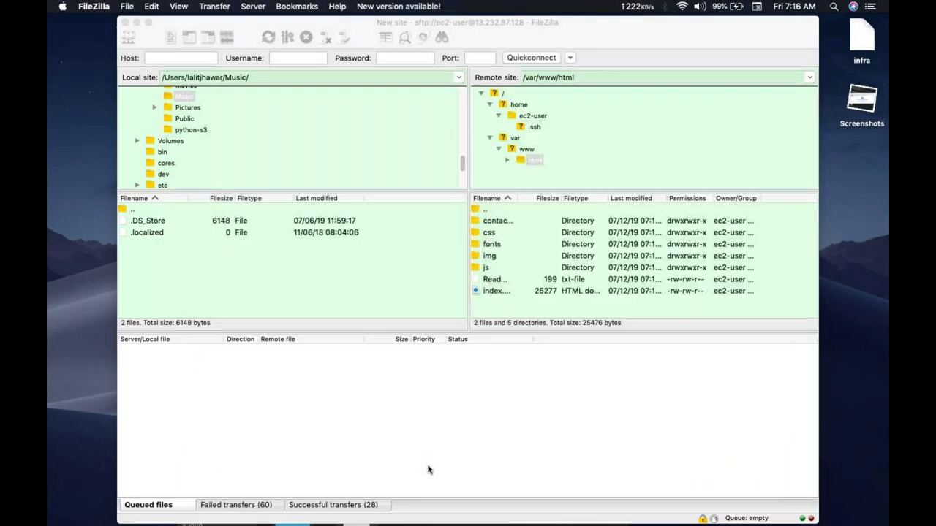
pyautogui.click(431, 471)
pyautogui.press('super+h')
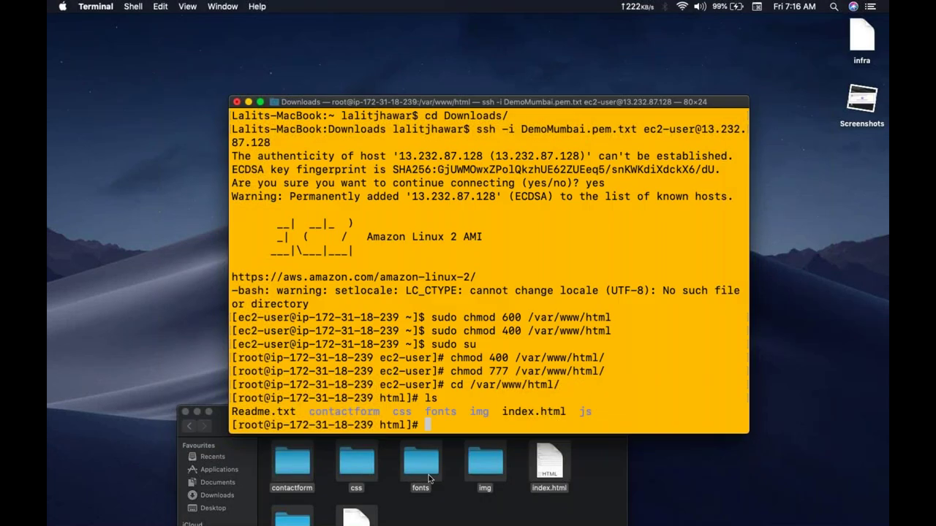
pyautogui.press('super+space')
pyautogui.write('word')
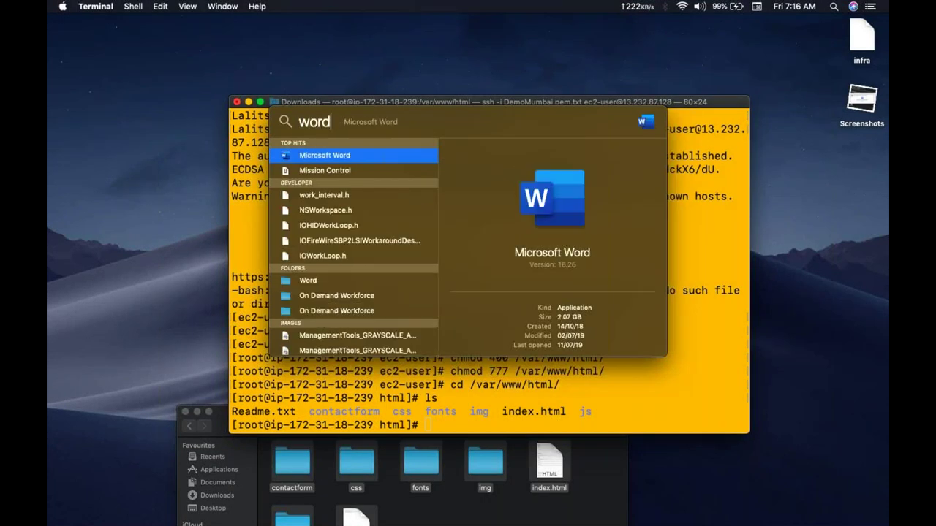
pyautogui.press('Return')
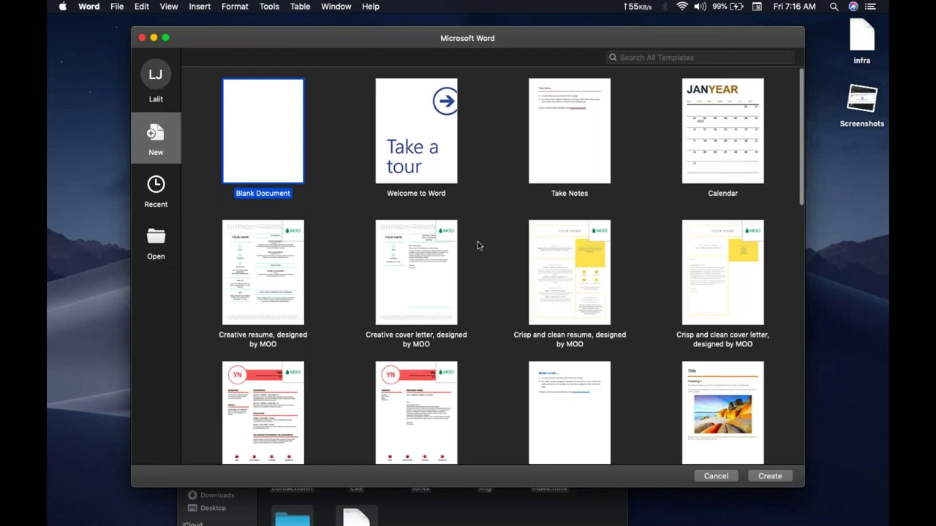
pyautogui.doubleClick(245, 128)
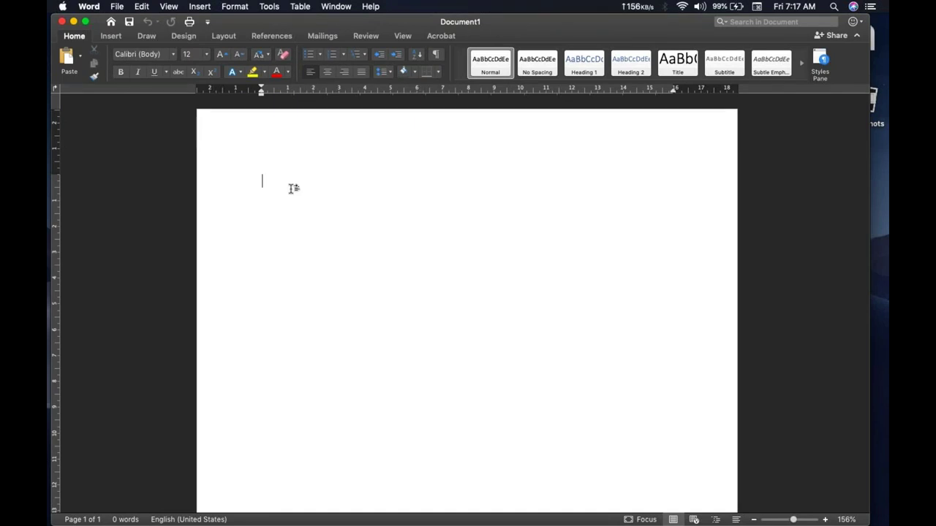
# Step: Back in the EC2 console, select the Linux instance's ID and open its Actions menu
pyautogui.hotkey('ctrl', 'Right')
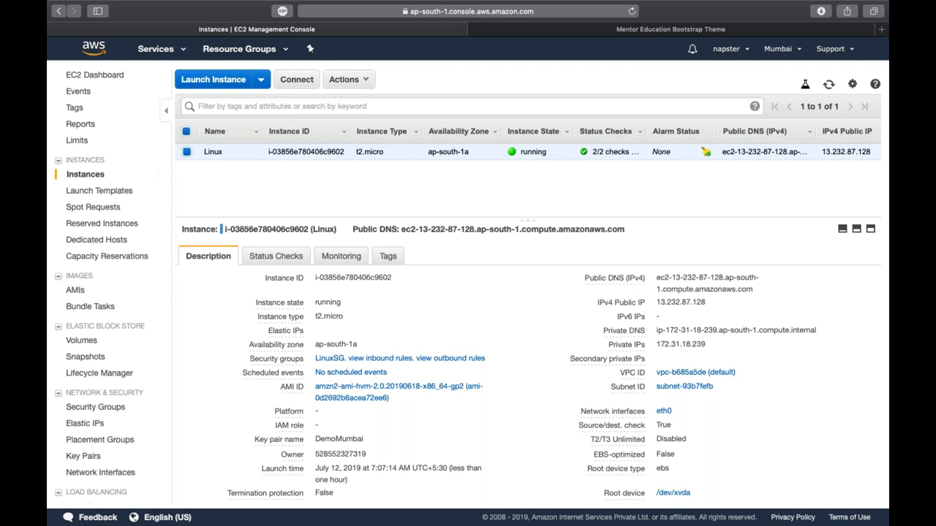
pyautogui.doubleClick(333, 153)
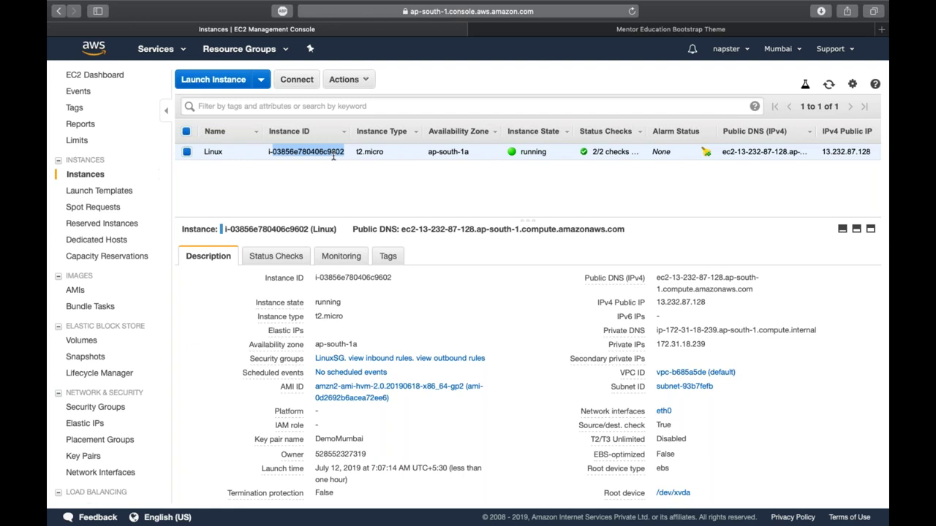
pyautogui.click(365, 80)
# Step: Create an image named 'AmazonLinux-Apache-Website' from the instance, keeping the 8 GiB root volume
pyautogui.moveTo(390, 190)
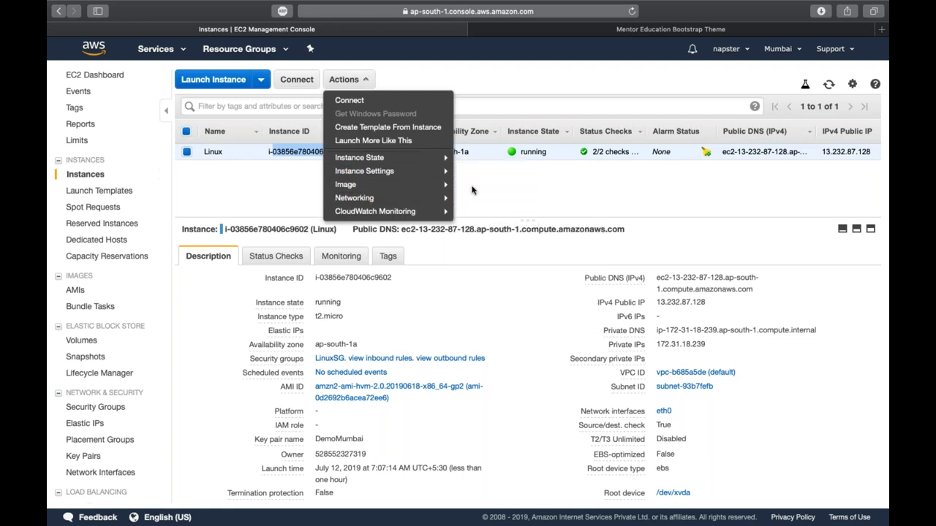
pyautogui.click(463, 188)
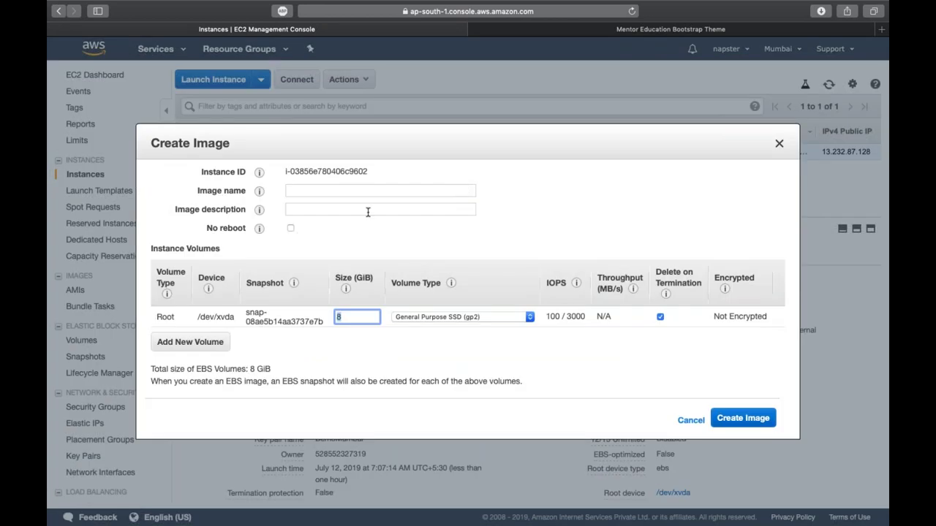
pyautogui.click(357, 191)
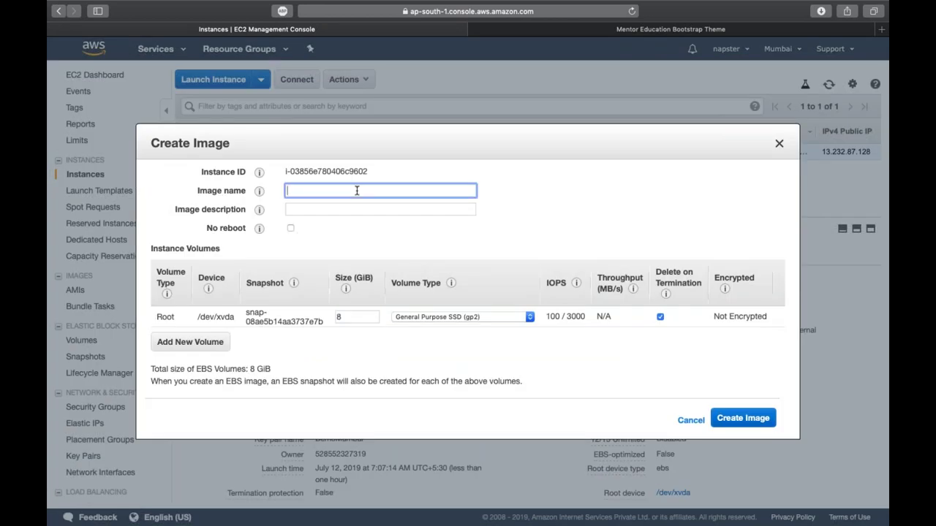
pyautogui.write('AmazonLinux-Apache-Website')
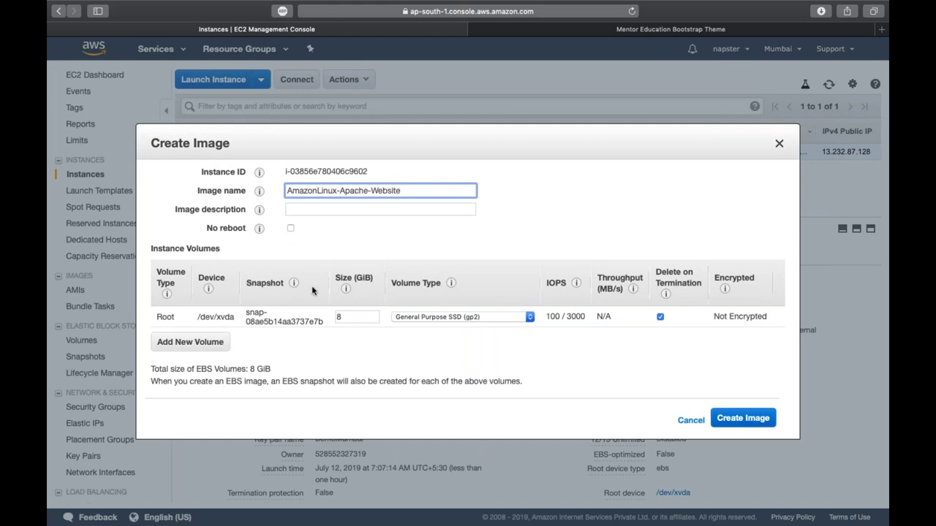
pyautogui.click(349, 315)
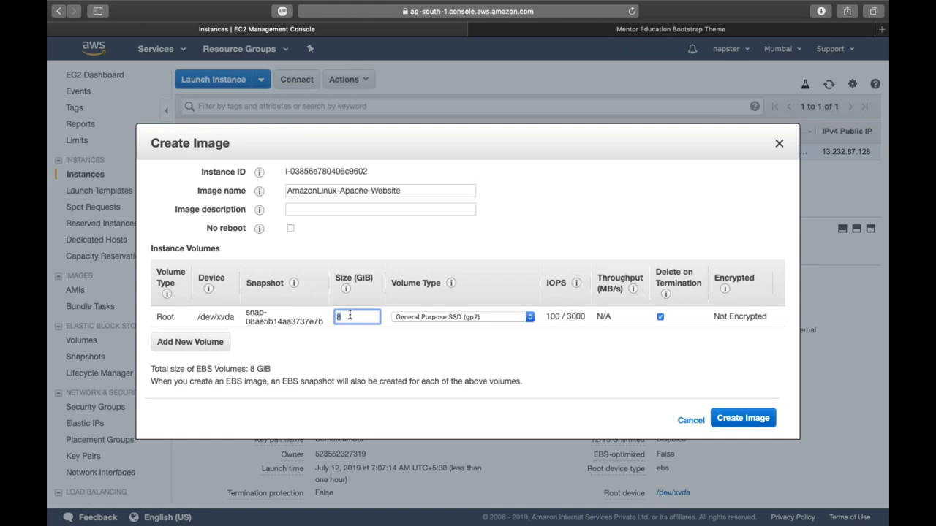
pyautogui.click(750, 417)
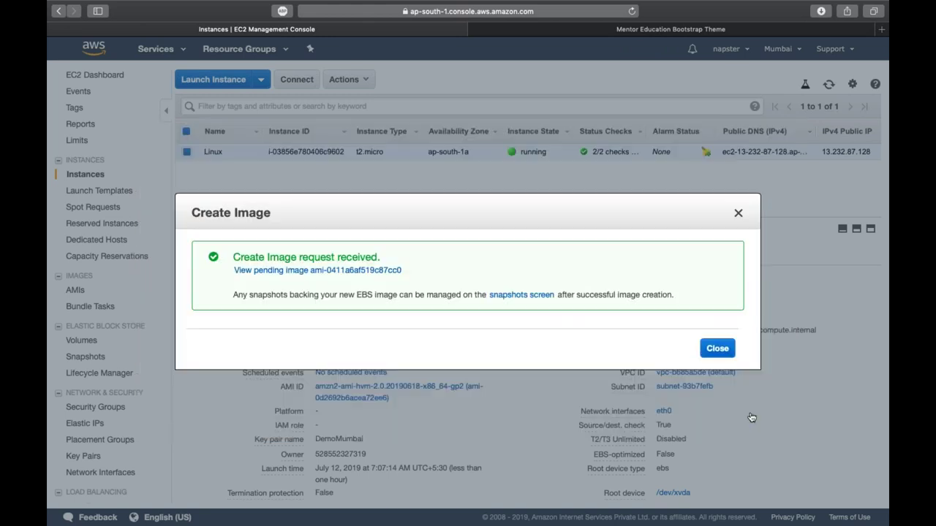
pyautogui.click(715, 347)
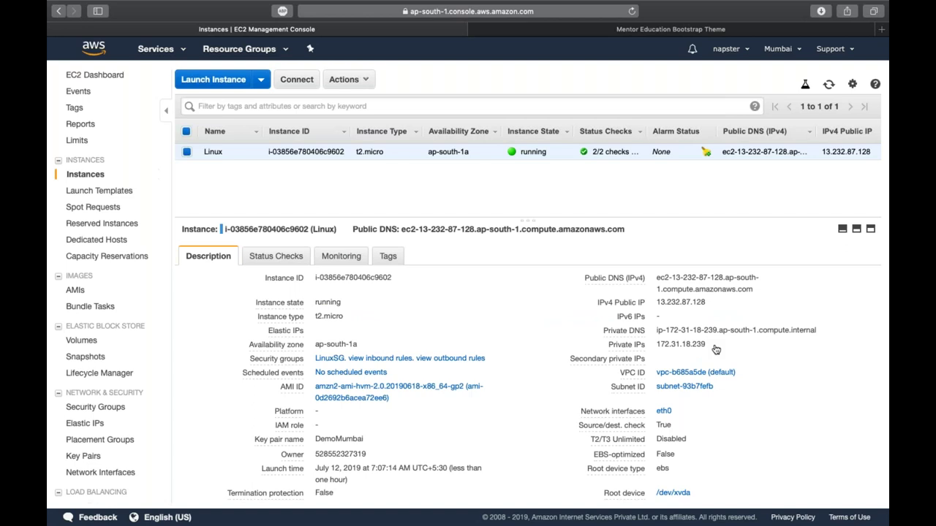
pyautogui.click(367, 86)
pyautogui.moveTo(401, 187)
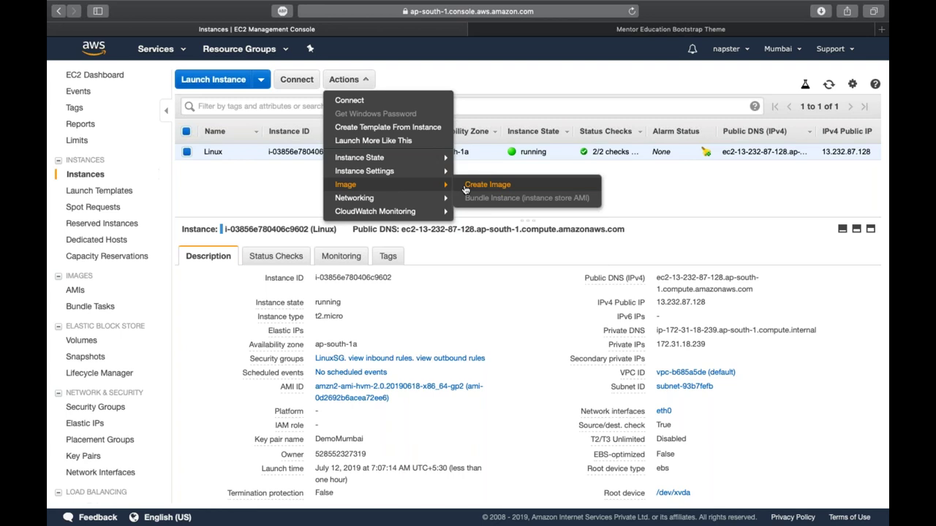
pyautogui.click(678, 162)
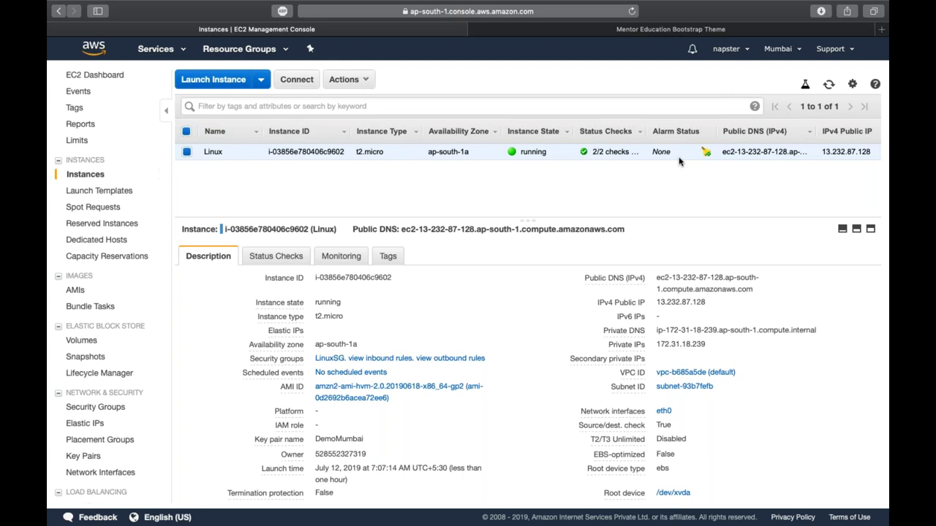
# Step: View the pending AMI in the AMIs list with an enlarged details pane
pyautogui.scroll(-2, 96, 204)
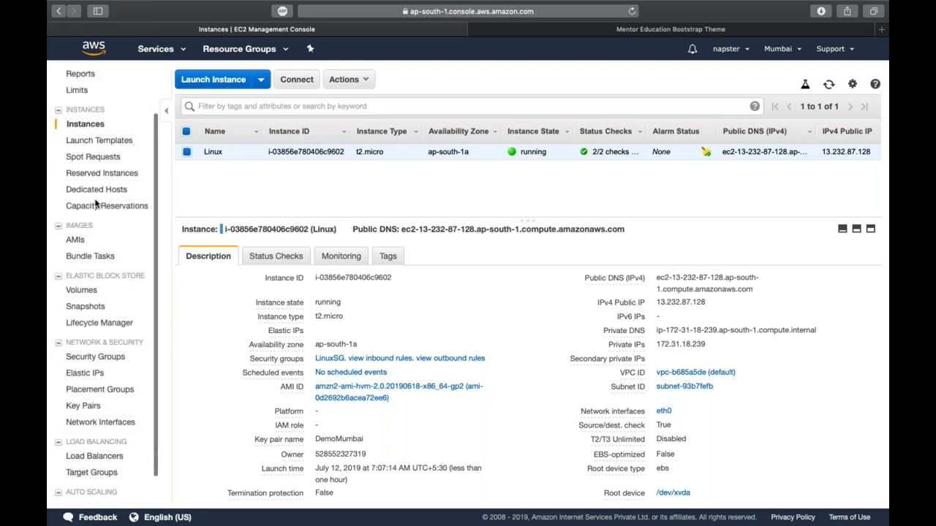
pyautogui.click(76, 239)
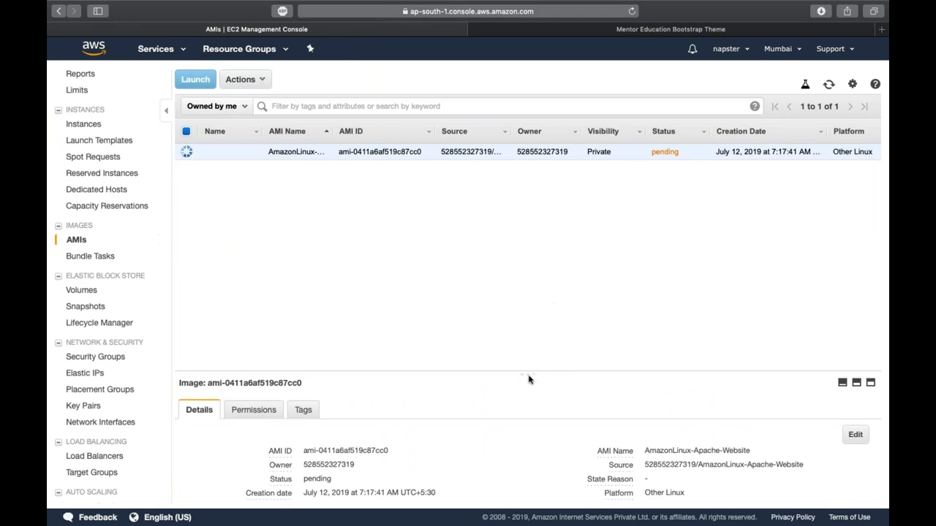
pyautogui.moveTo(527, 376); pyautogui.dragTo(536, 236)
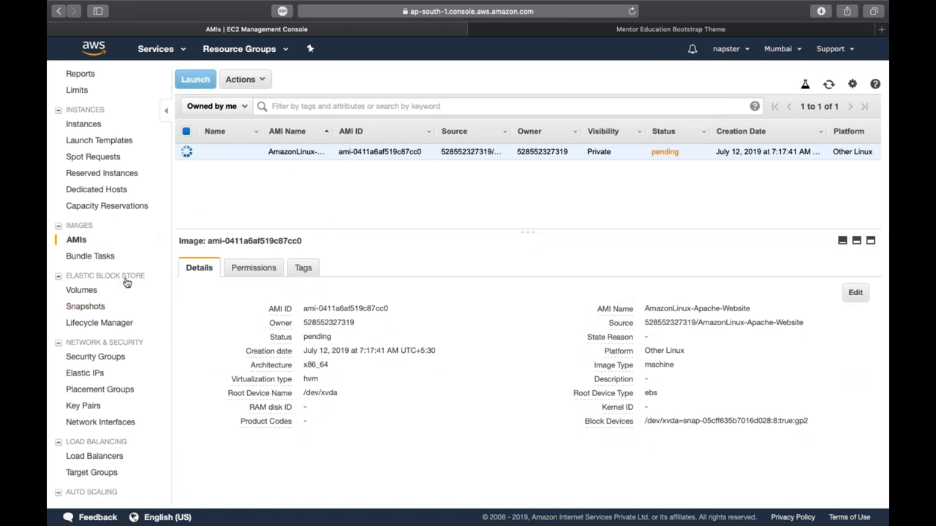
# Step: Inspect the completed 8 GiB snapshot on the Snapshots page, highlighting its size
pyautogui.click(100, 307)
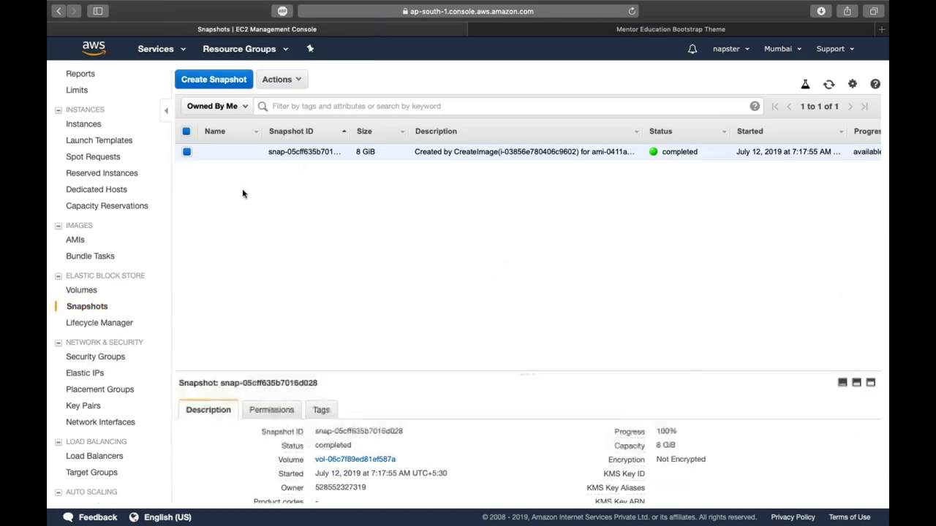
pyautogui.tripleClick(362, 151)
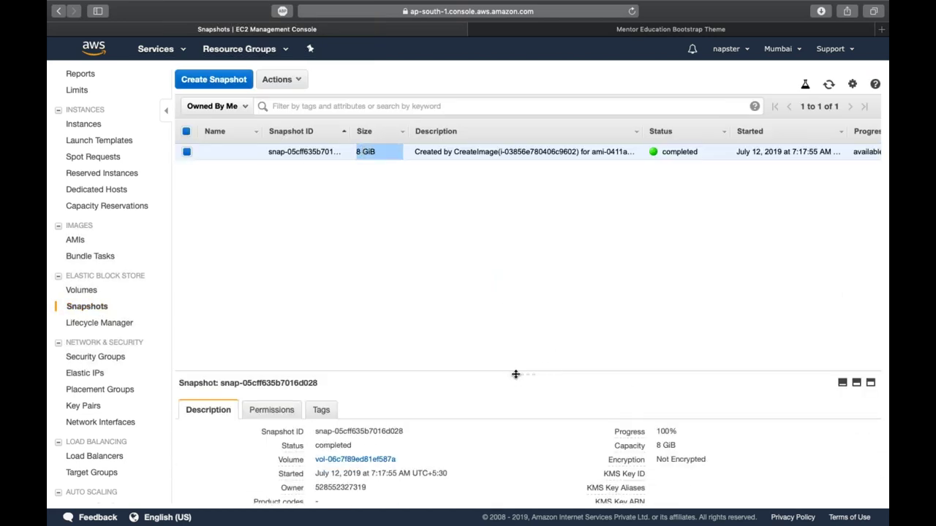
pyautogui.moveTo(516, 374); pyautogui.dragTo(522, 261)
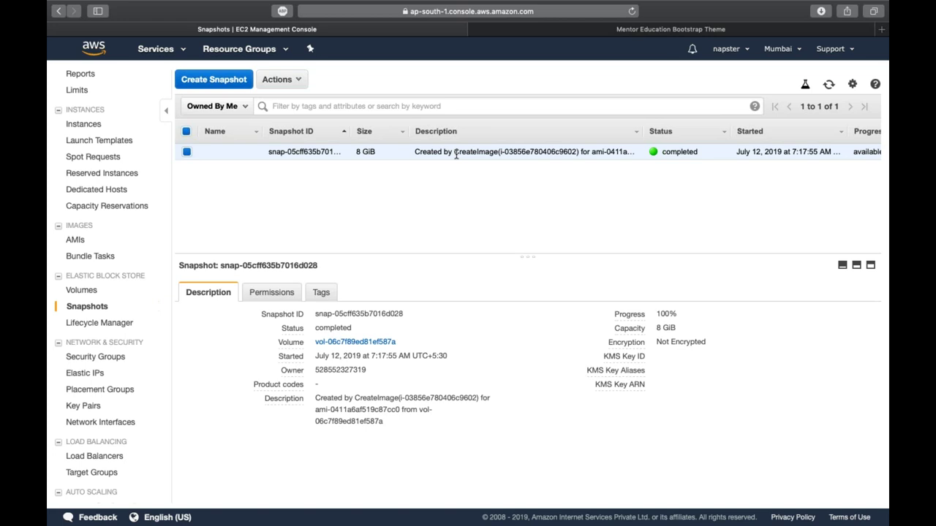
pyautogui.tripleClick(360, 152)
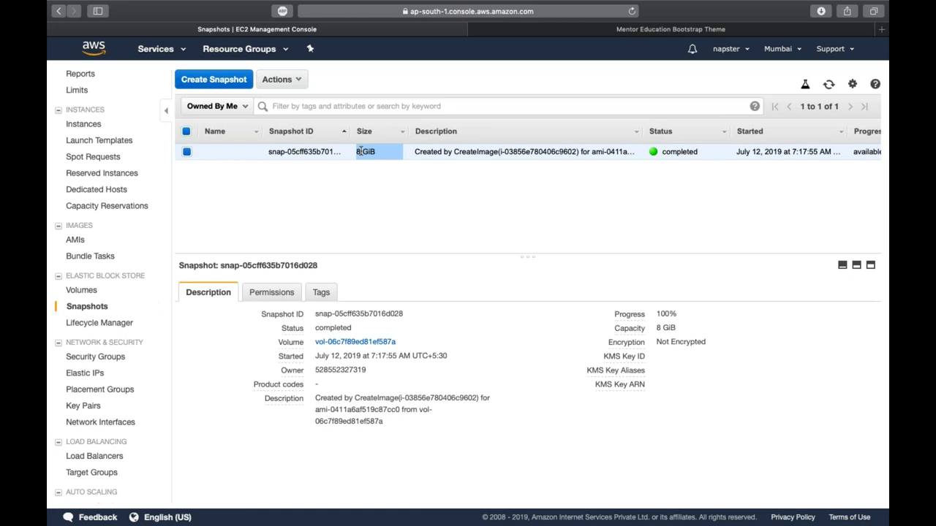
pyautogui.tripleClick(359, 151)
pyautogui.click(349, 217)
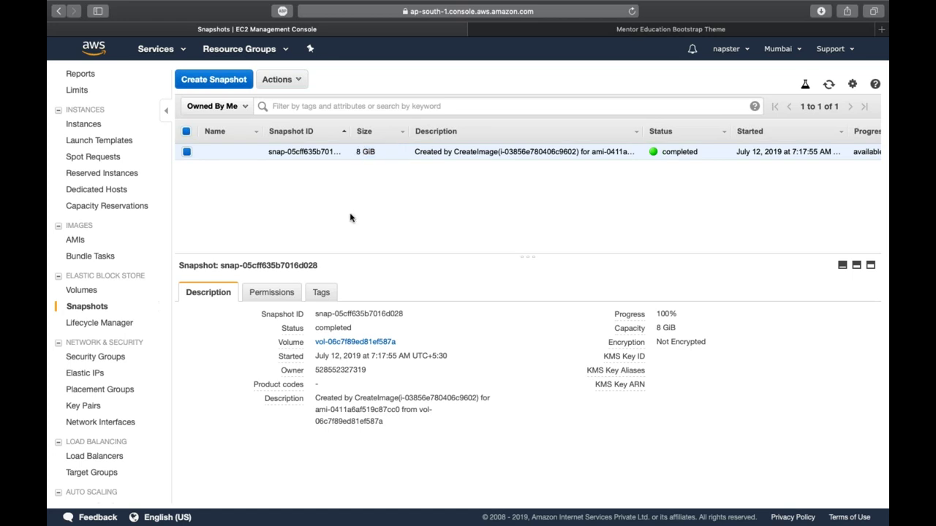
# Step: Rename the instance to Linux1, then open Actions for the available AmazonLinux-Apache-Website AMI
pyautogui.click(76, 241)
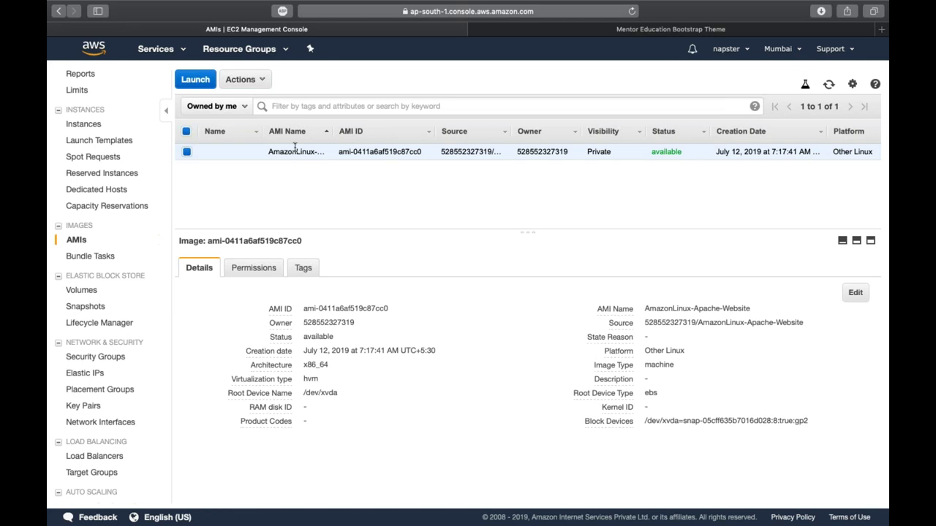
pyautogui.click(100, 125)
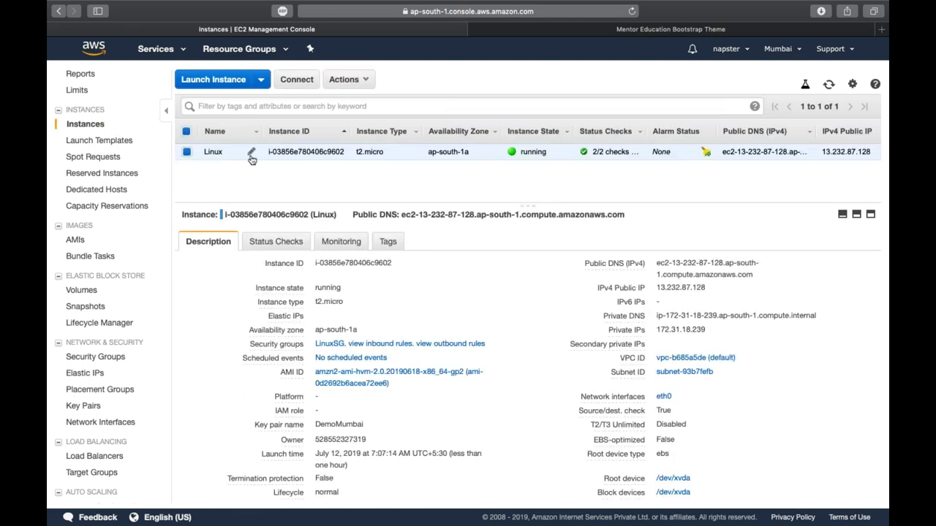
pyautogui.click(251, 152)
pyautogui.write('1')
pyautogui.press('Return')
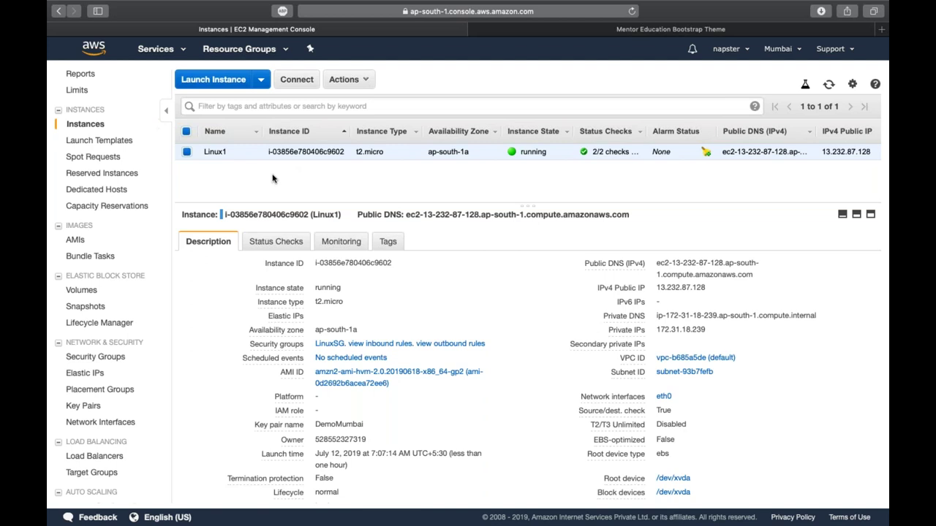
pyautogui.click(88, 242)
pyautogui.click(242, 83)
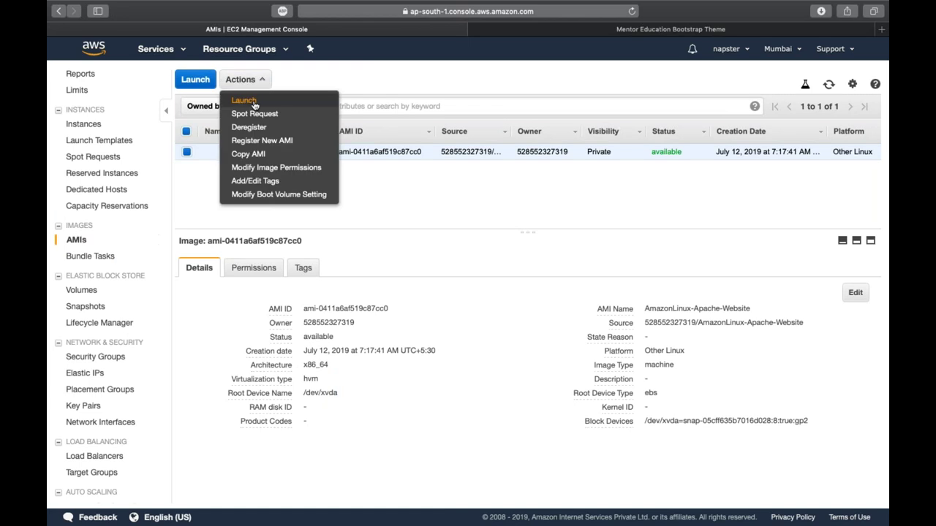
# Step: Launch from AmazonLinux-Apache-Website, check the AMI step, then proceed to instance type t2.micro
pyautogui.click(247, 100)
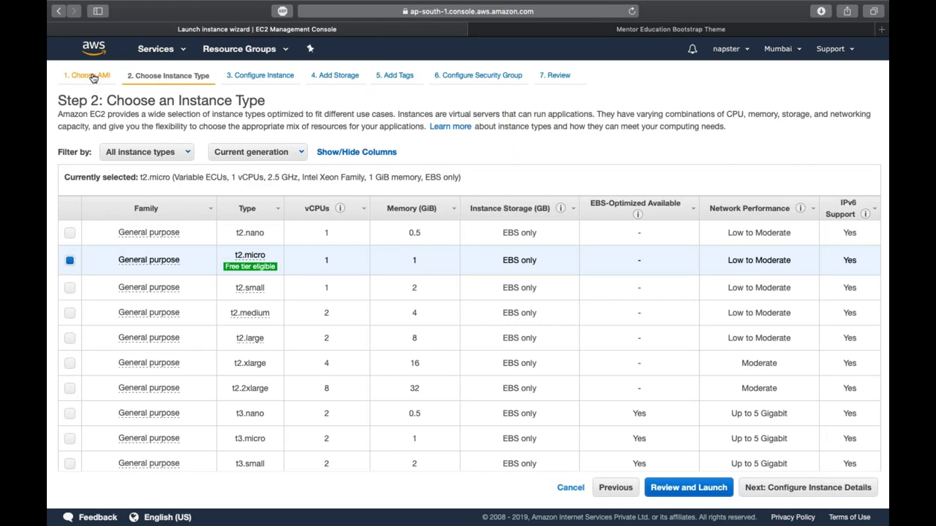
pyautogui.click(93, 78)
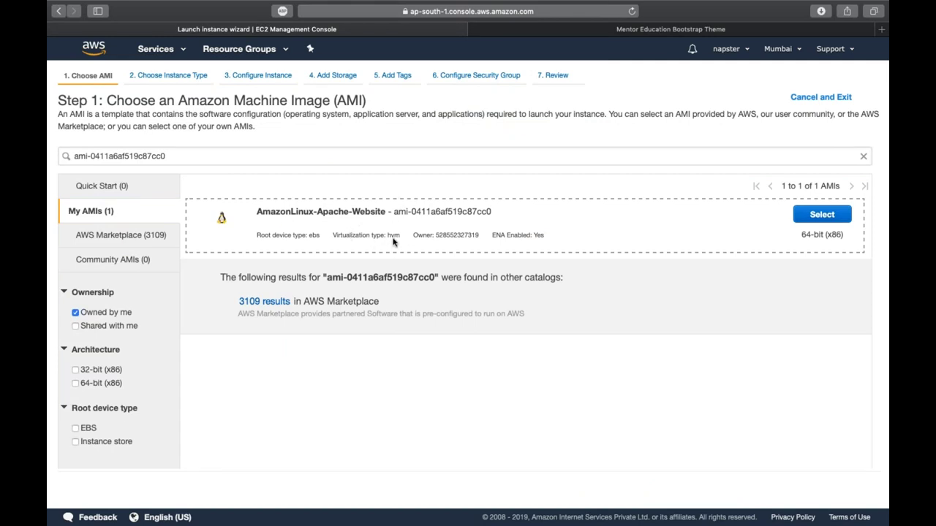
pyautogui.click(167, 76)
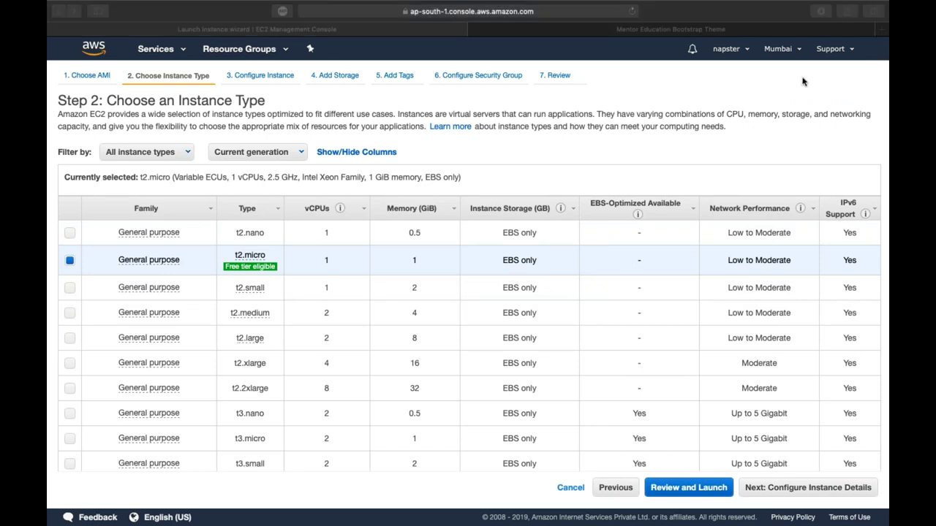
pyautogui.click(578, 262)
# Step: Cancel the wizard and relaunch from Instances, selecting AmazonLinux-Apache-Website under My AMIs
pyautogui.click(570, 488)
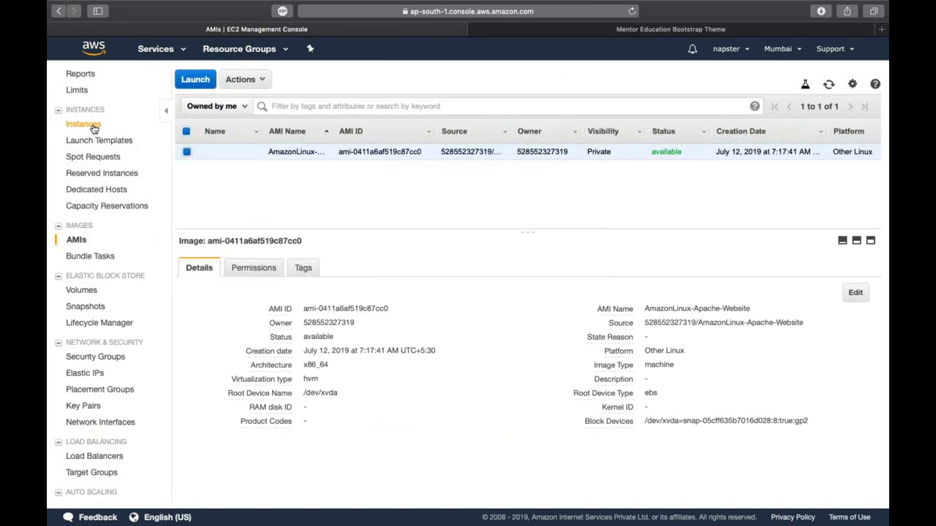
pyautogui.click(94, 128)
pyautogui.click(213, 79)
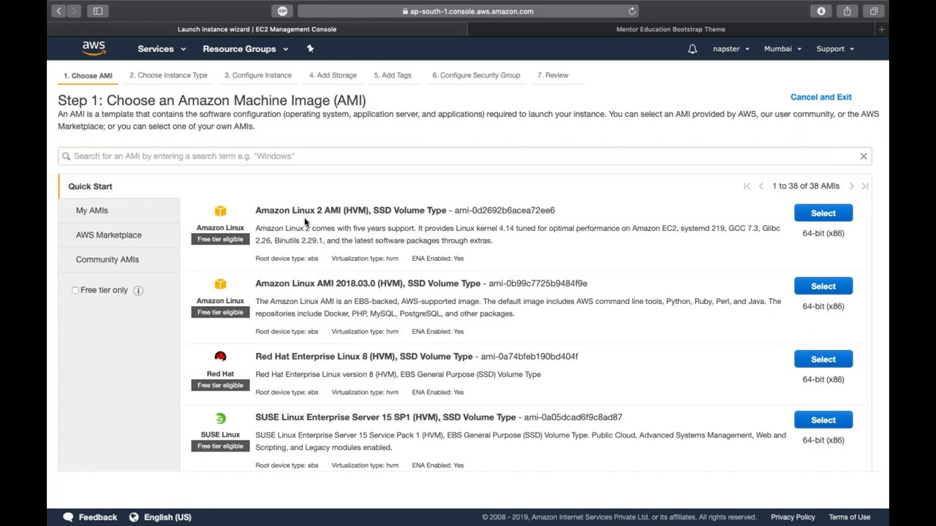
pyautogui.click(99, 211)
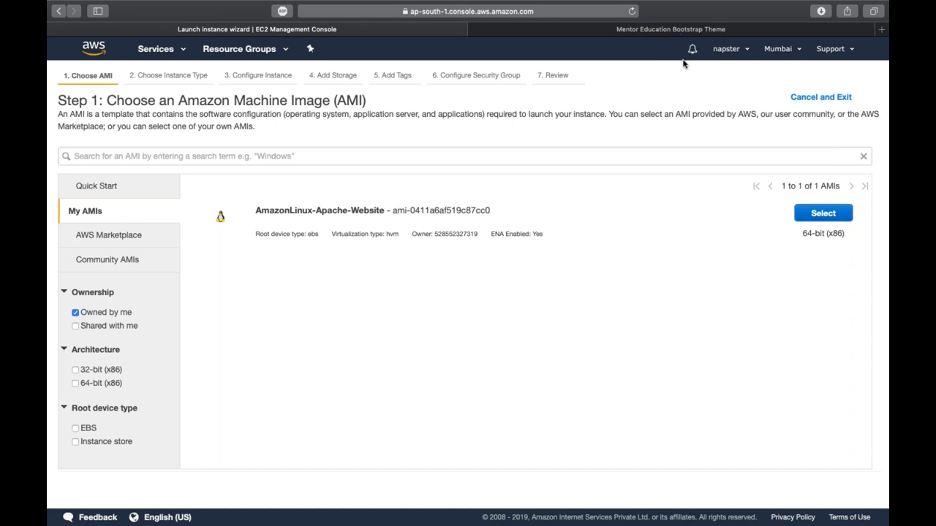
pyautogui.click(818, 218)
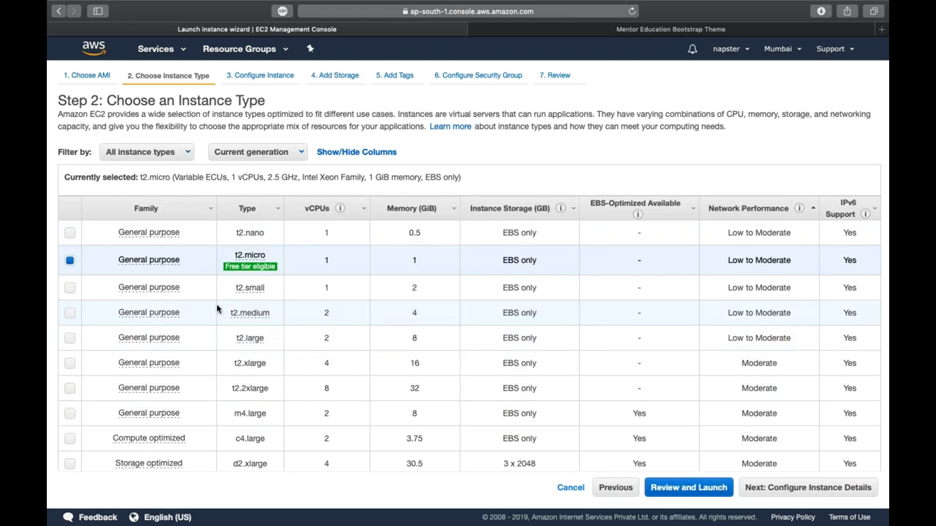
pyautogui.moveTo(242, 312)
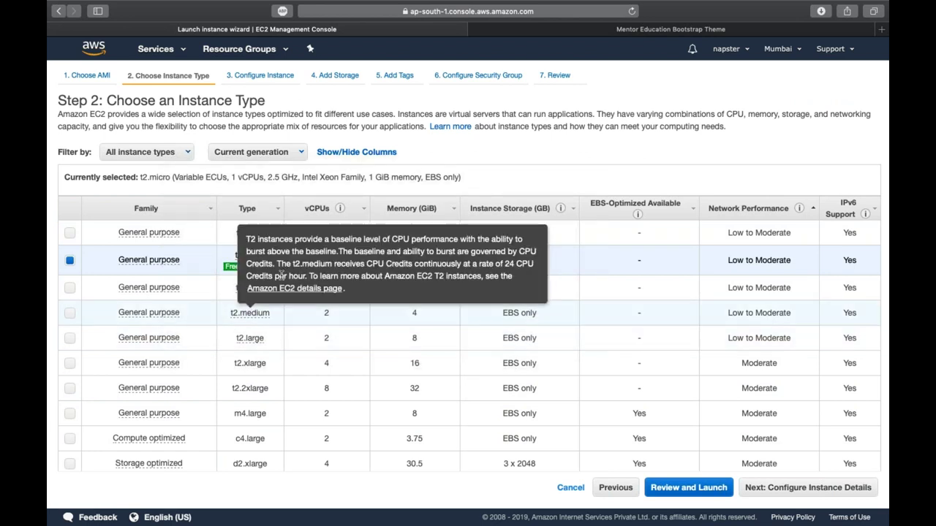
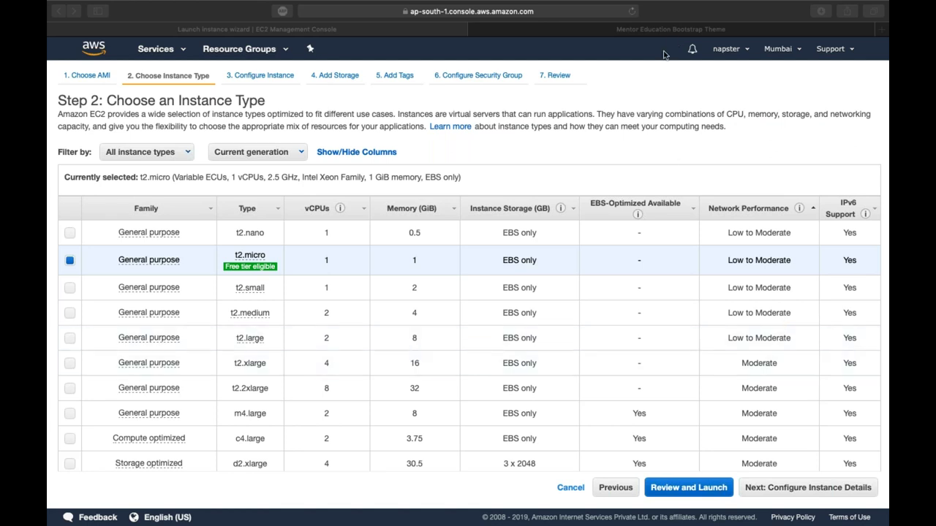
# Step: Keep t2.micro and pass through instance details, checking Advanced Details user data, to Add Storage
pyautogui.click(687, 266)
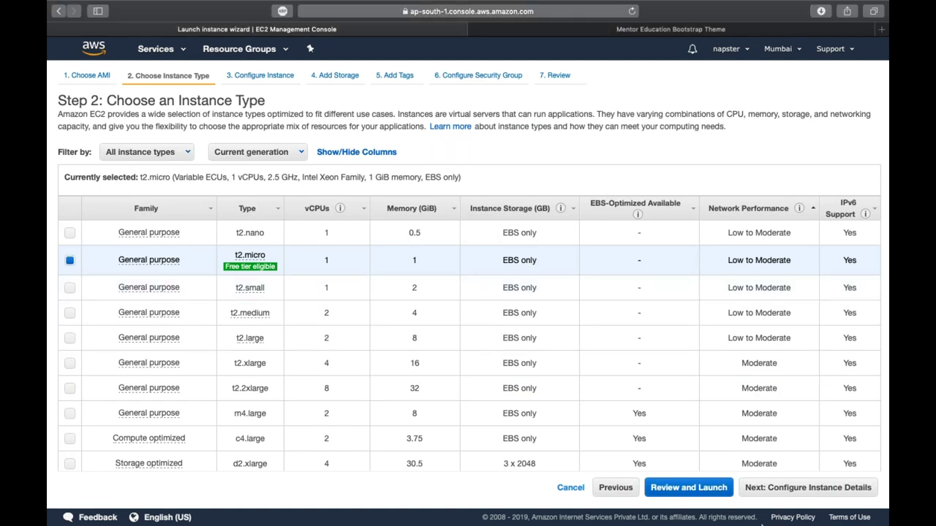
pyautogui.click(776, 489)
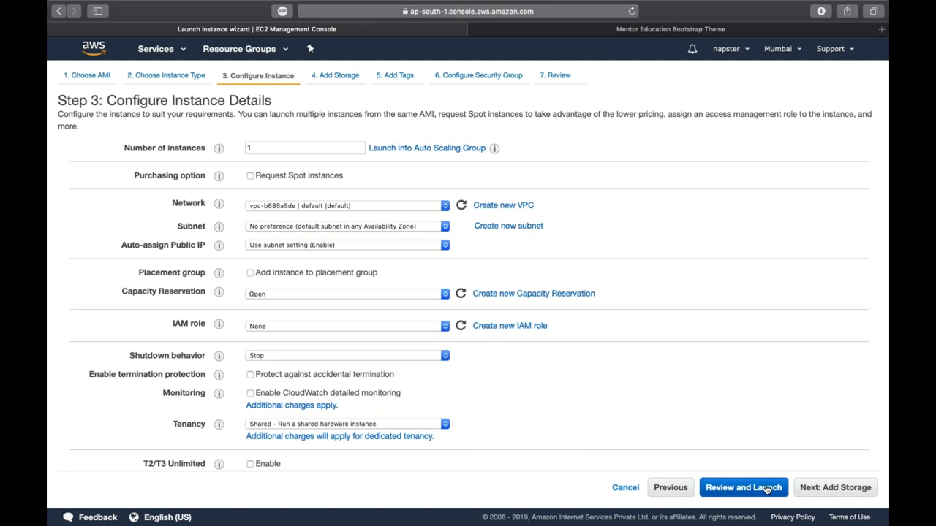
pyautogui.scroll(-2, 543, 407)
pyautogui.click(132, 459)
pyautogui.scroll(-1, 131, 462)
pyautogui.scroll(-2, 131, 462)
pyautogui.click(280, 441)
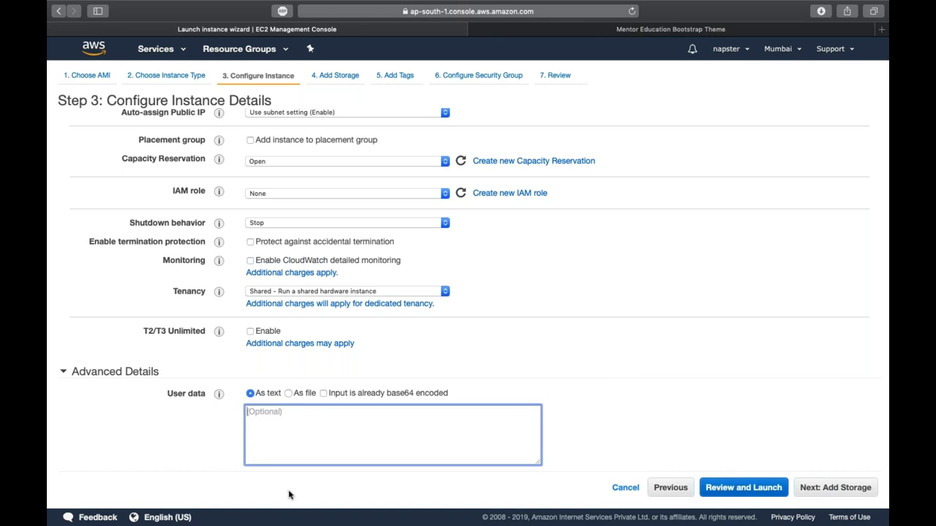
pyautogui.click(831, 494)
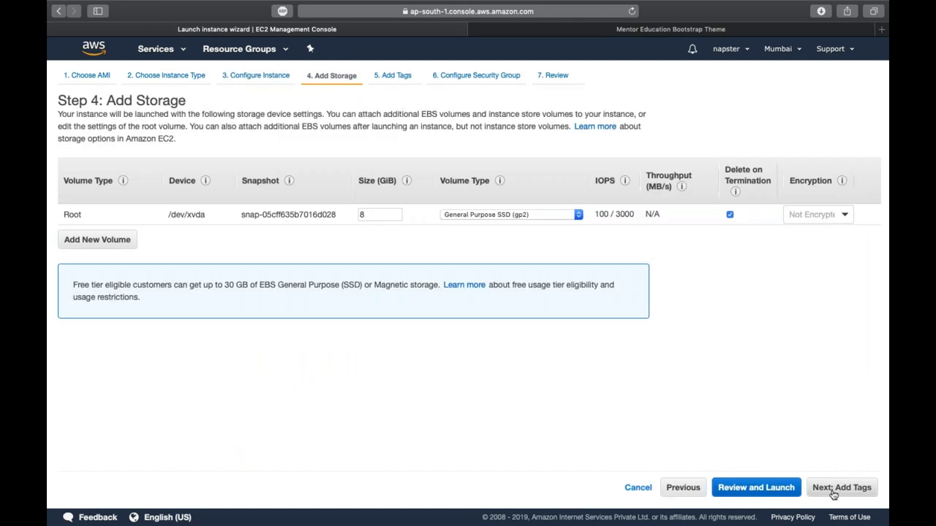
# Step: Add a tag with key Name and value Linux2, then proceed to Configure Security Group
pyautogui.click(832, 495)
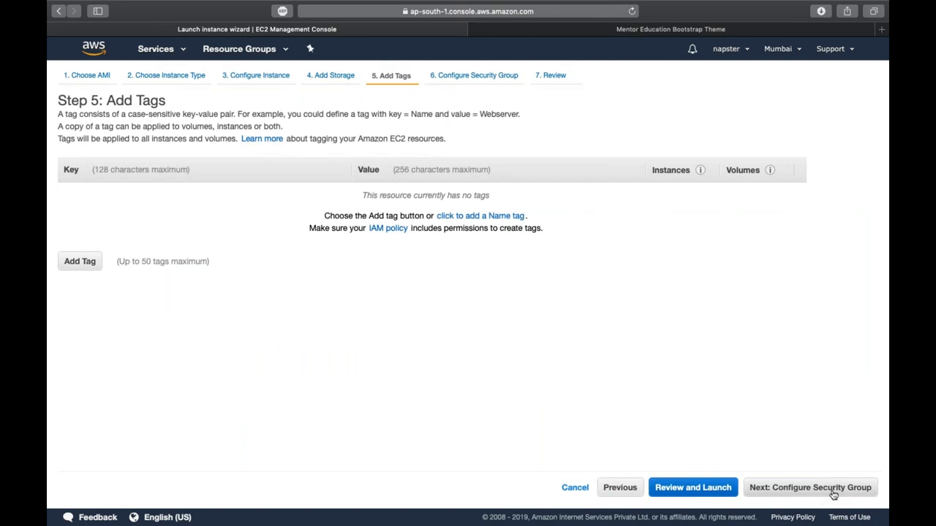
pyautogui.click(82, 260)
pyautogui.write('Name')
pyautogui.press('Tab')
pyautogui.write('Linux')
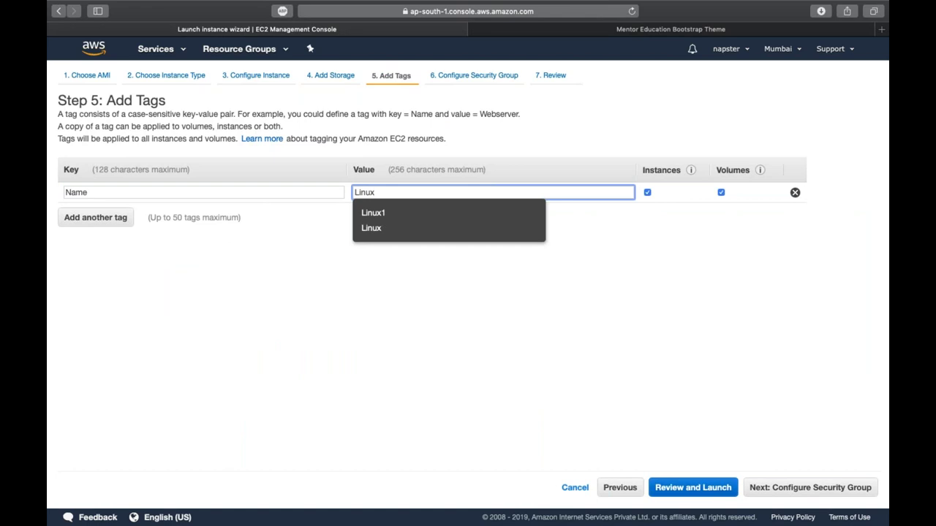
pyautogui.write('2')
pyautogui.click(364, 313)
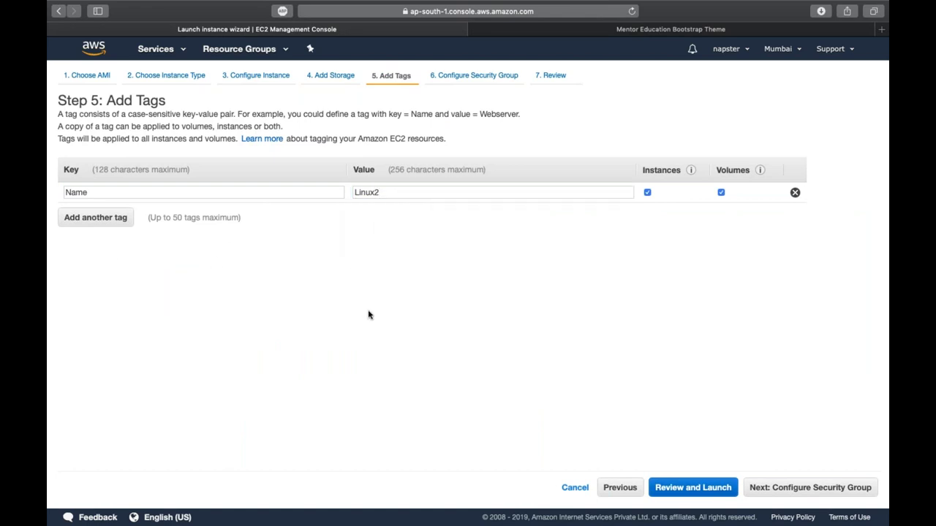
pyautogui.click(790, 485)
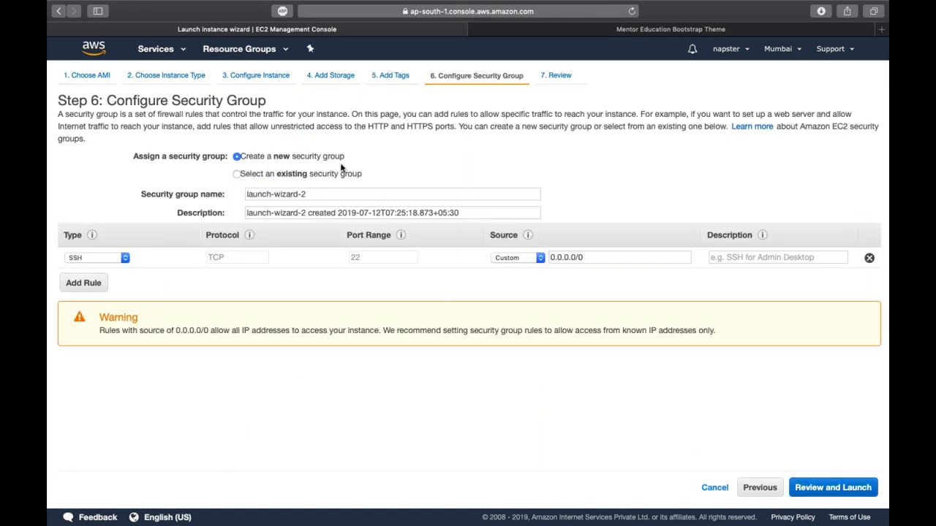
# Step: Choose the existing LinuxSG security group and launch with the DemoMumbai key pair, then view instances
pyautogui.click(345, 178)
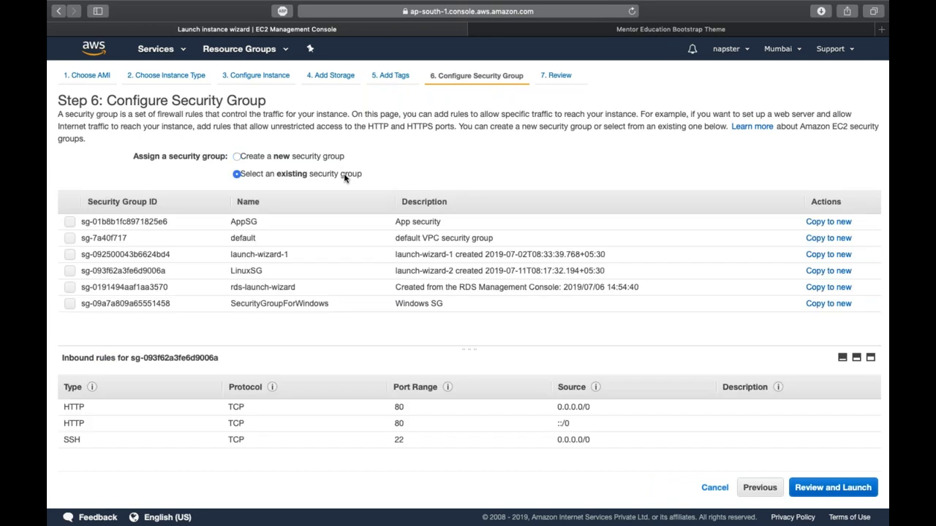
pyautogui.click(373, 272)
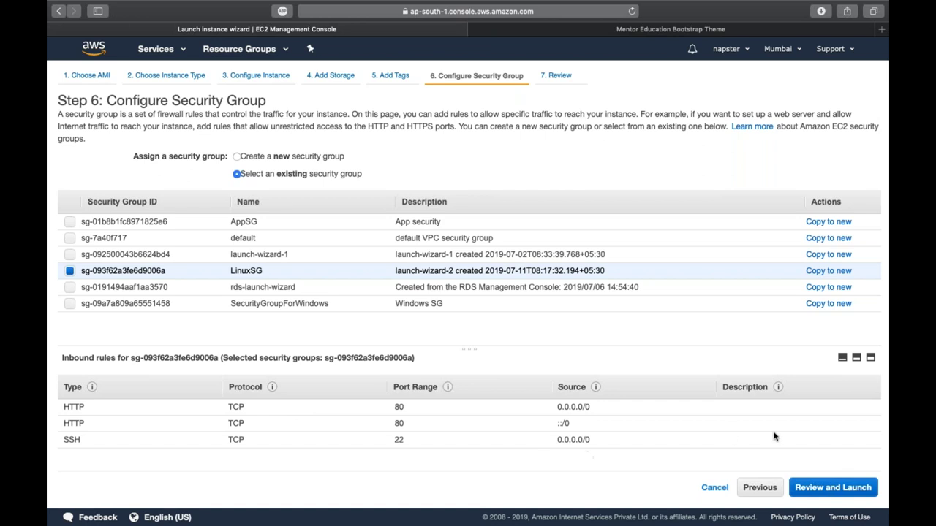
pyautogui.click(809, 487)
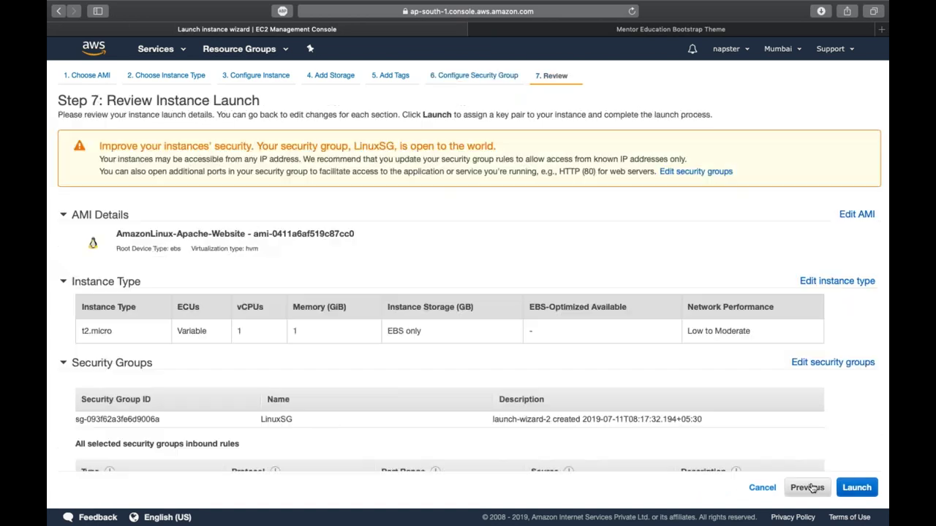
pyautogui.click(872, 494)
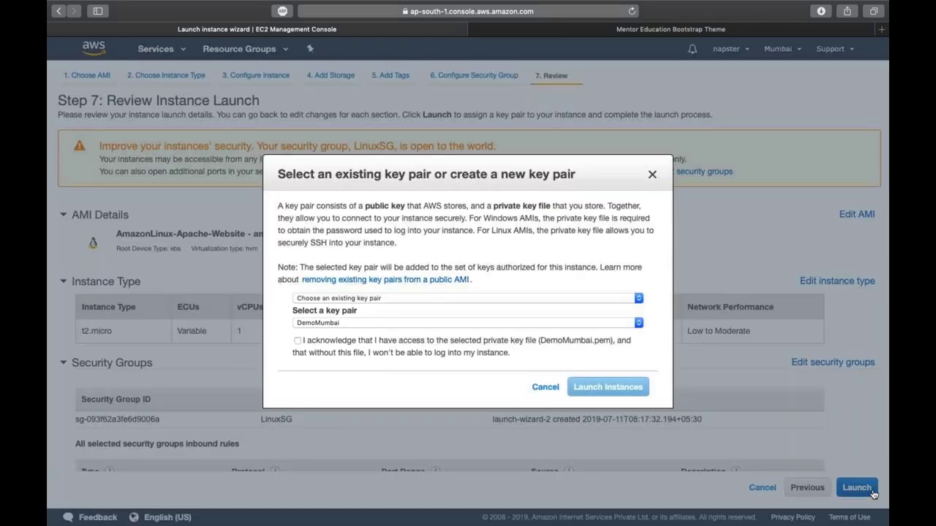
pyautogui.click(516, 343)
pyautogui.click(606, 387)
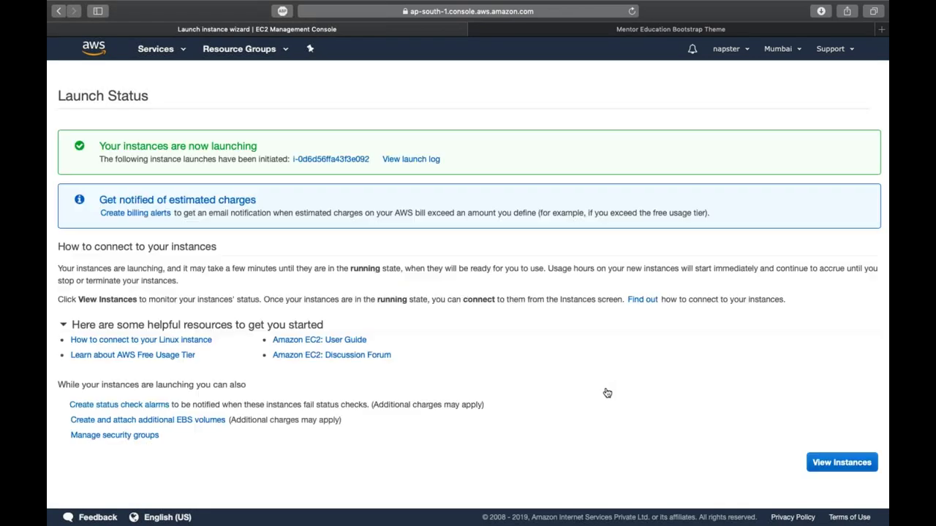
pyautogui.click(807, 459)
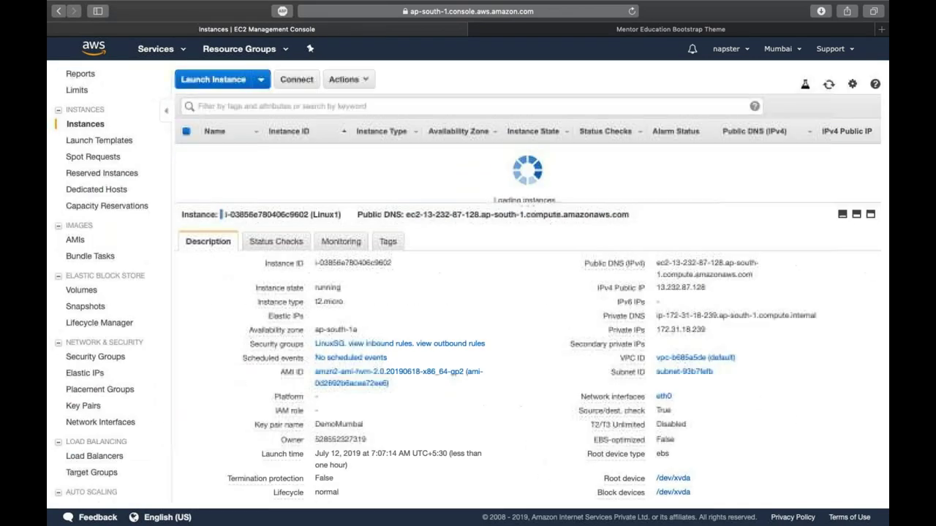
# Step: Check Linux2's description shows the AmazonLinux-Apache-Website AMI, then go to the AMIs page
pyautogui.click(499, 173)
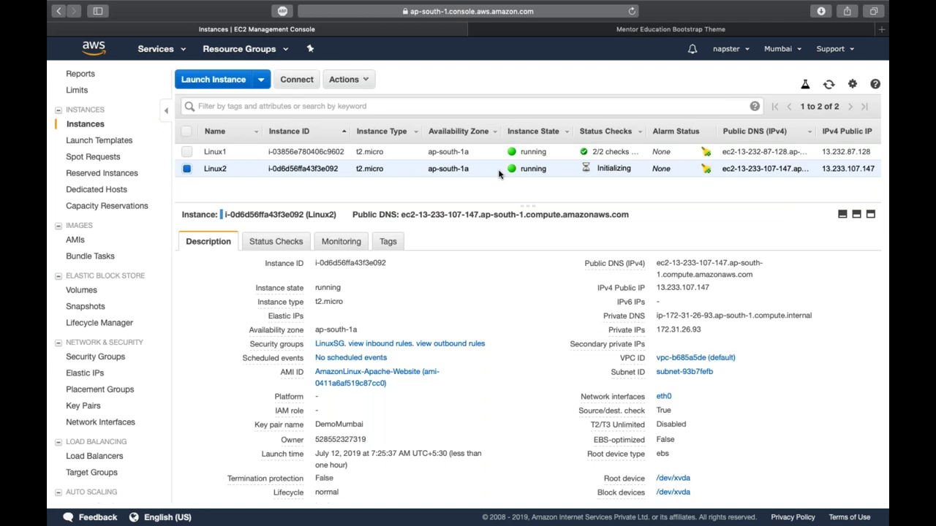
pyautogui.click(75, 240)
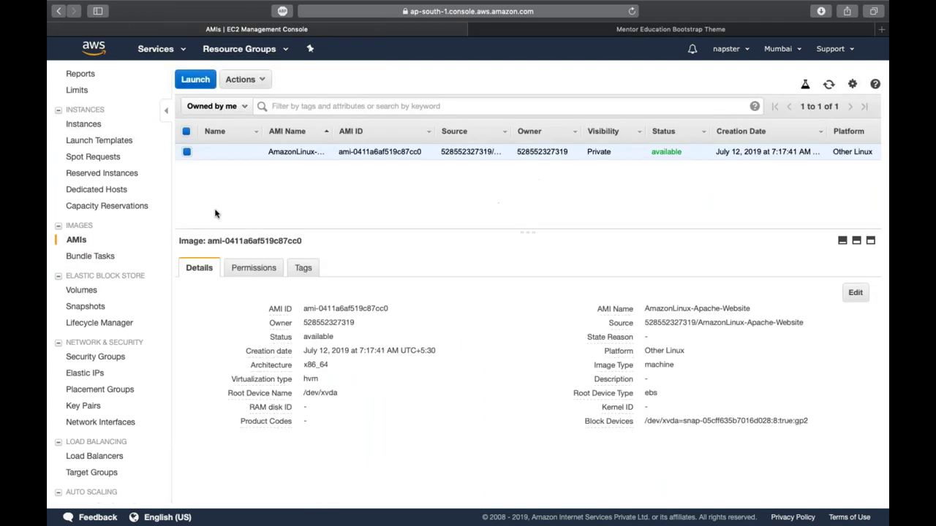
# Step: Open Elastic Block Store > Snapshots to see the completed 8 GiB AMI snapshot
pyautogui.click(85, 306)
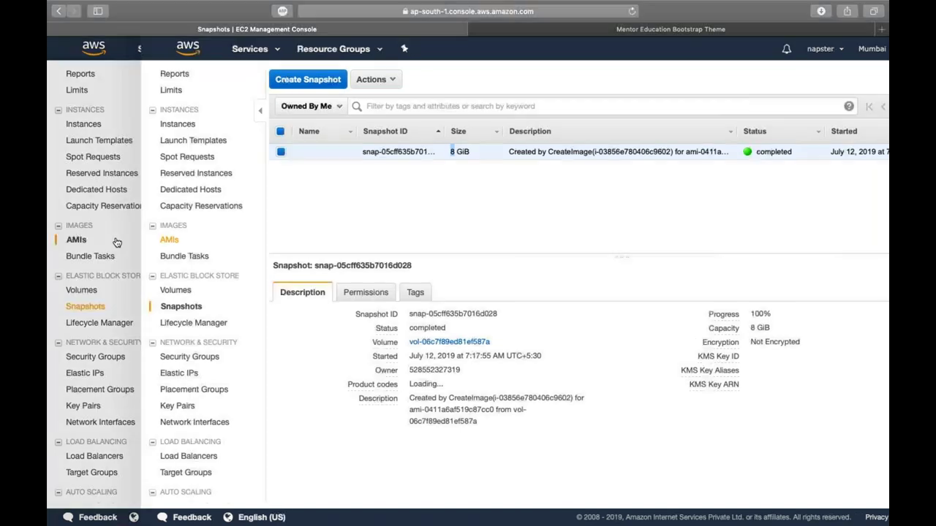
# Step: Go back to AMIs to see AmazonLinux-Apache-Website's root device on the 8 GiB gp2 snapshot
pyautogui.click(116, 241)
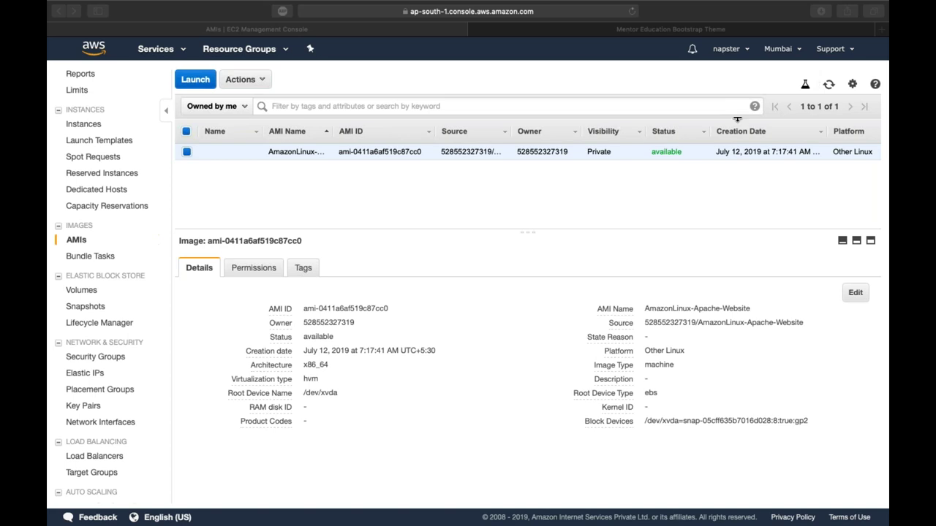
# Step: From the Instances page, start Launch Instance to reach the 38 Quick Start AMIs
pyautogui.click(478, 214)
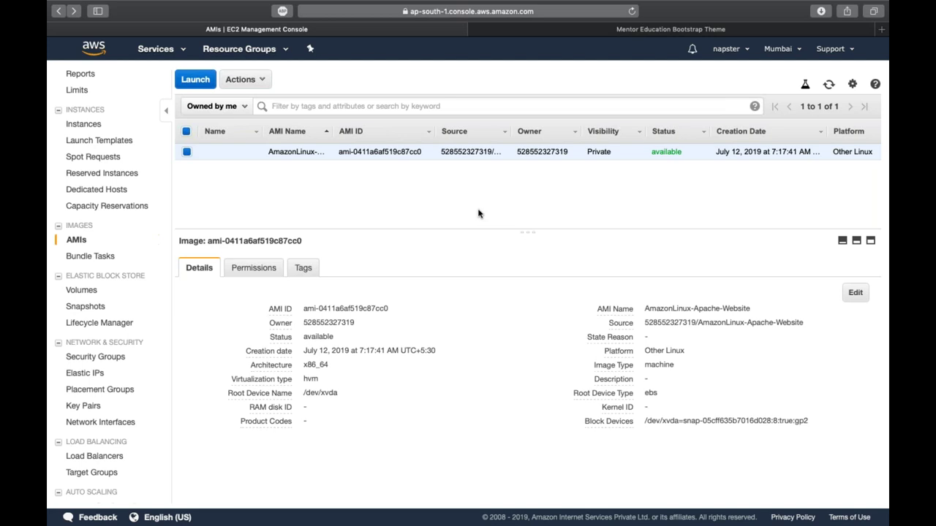
pyautogui.scroll(3, 117, 241)
pyautogui.click(102, 175)
pyautogui.click(213, 79)
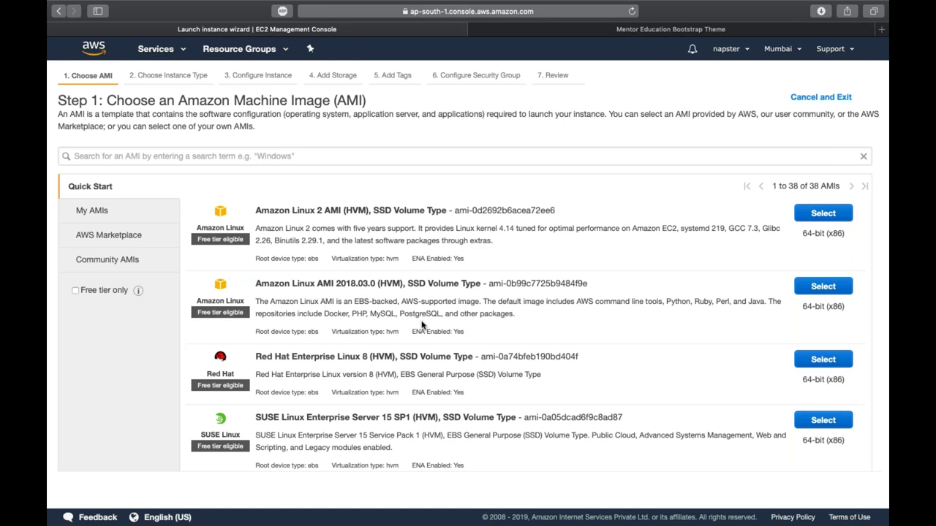
# Step: Browse the Quick Start AMIs and the Amazon Linux AMI description, then cancel the wizard
pyautogui.scroll(-3, 422, 325)
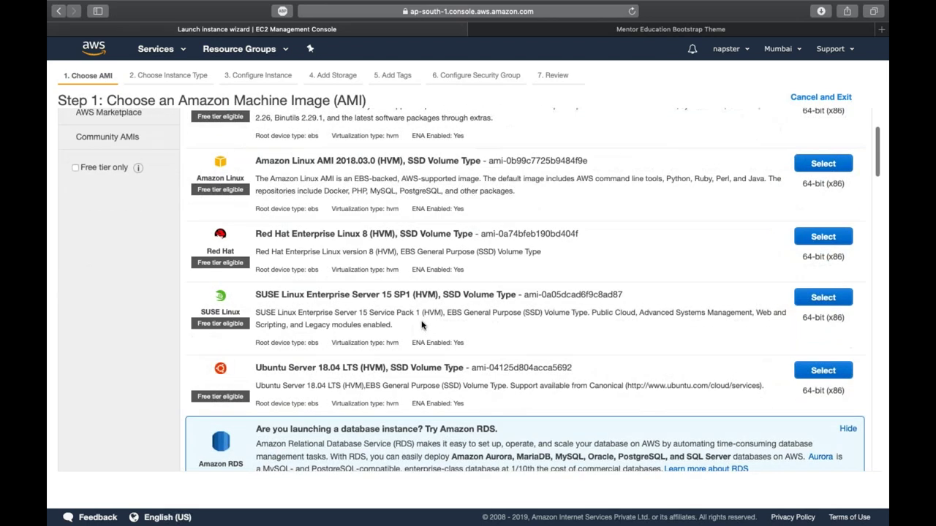
pyautogui.scroll(3, 422, 321)
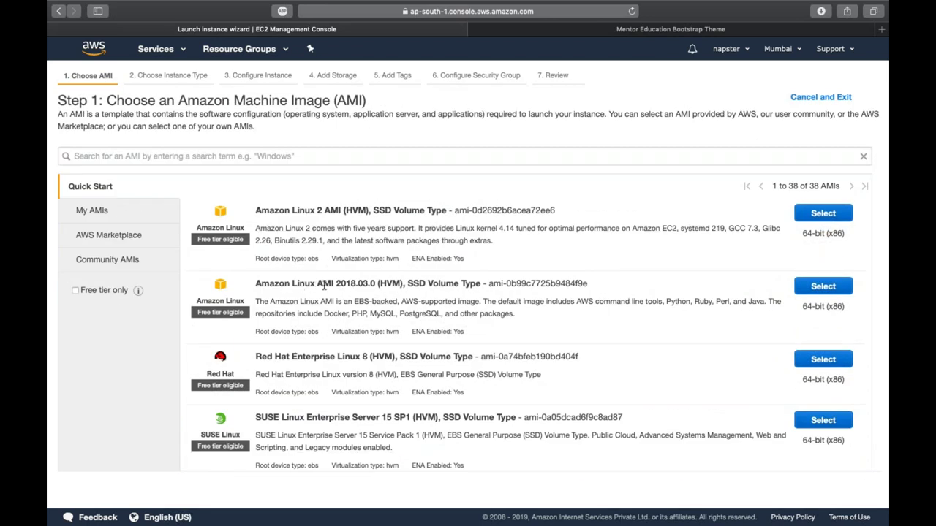
pyautogui.tripleClick(585, 301)
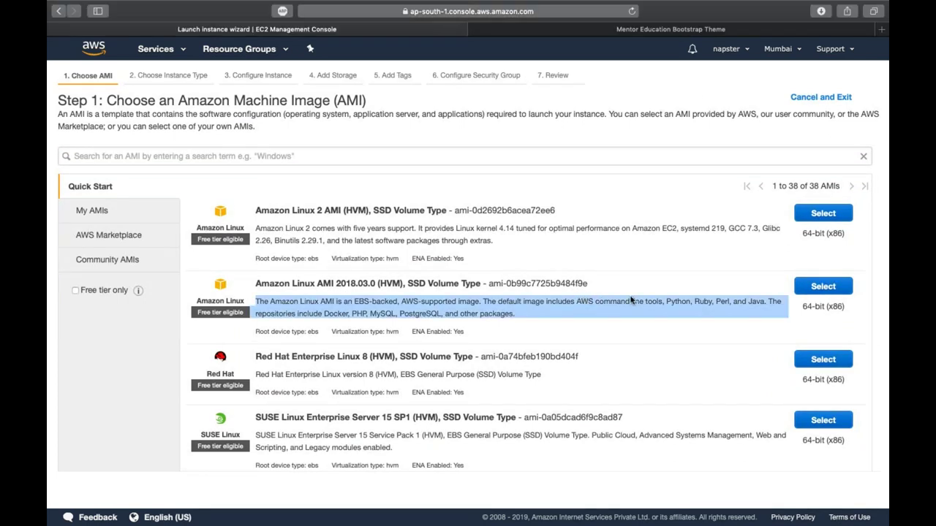
pyautogui.click(755, 298)
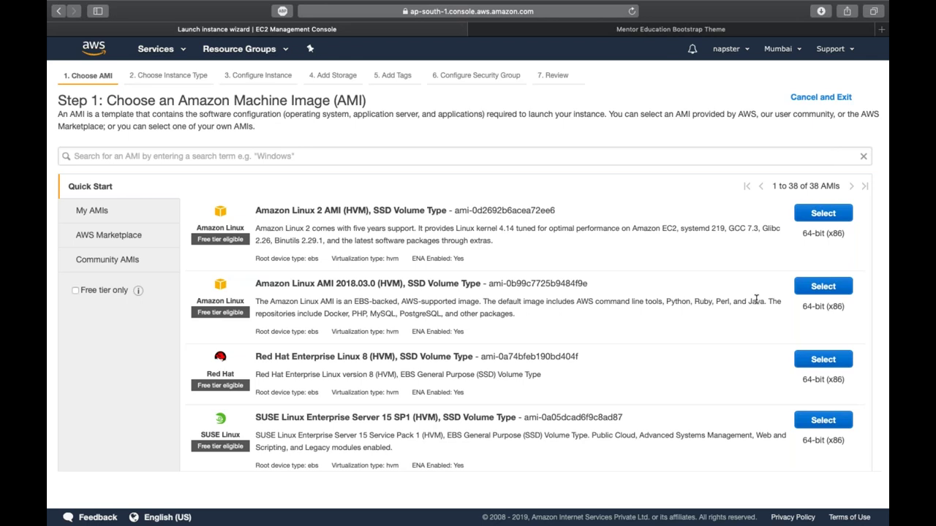
pyautogui.click(806, 98)
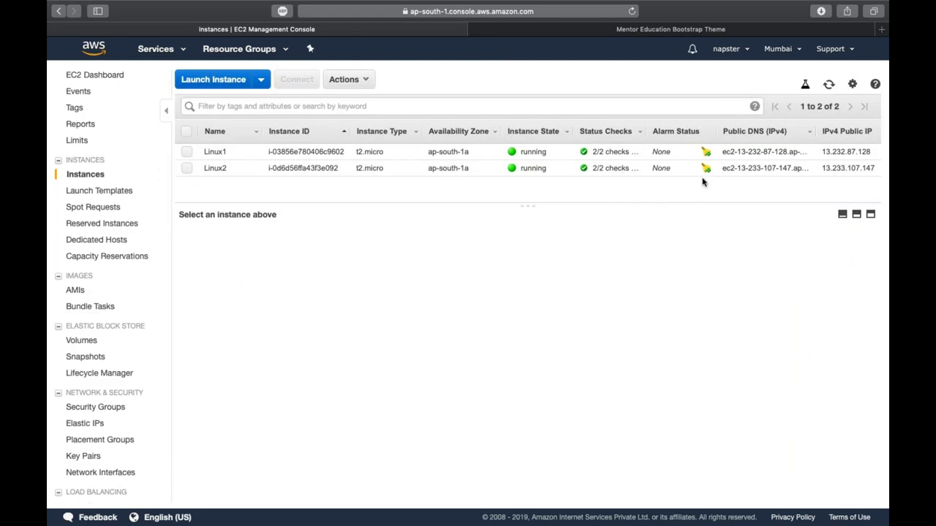
# Step: Select the Linux2 row to see its 2/2 status checks, glancing briefly at the Word notes
pyautogui.click(671, 168)
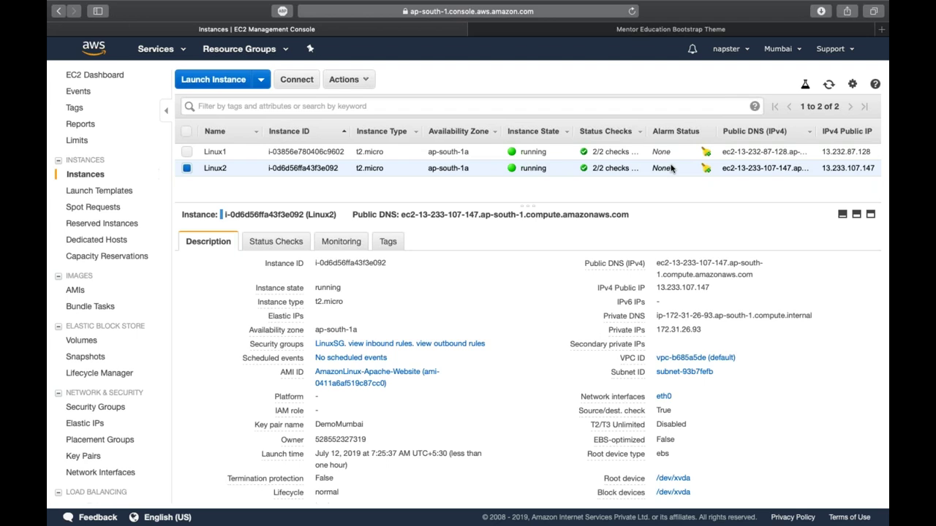
pyautogui.hotkey('ctrl', 'Left')
pyautogui.hotkey('ctrl', 'Right')
# Step: Confirm the snapshot description's AMI ID matches ami-0411a6af519c87cc0 on the AMIs page
pyautogui.click(87, 357)
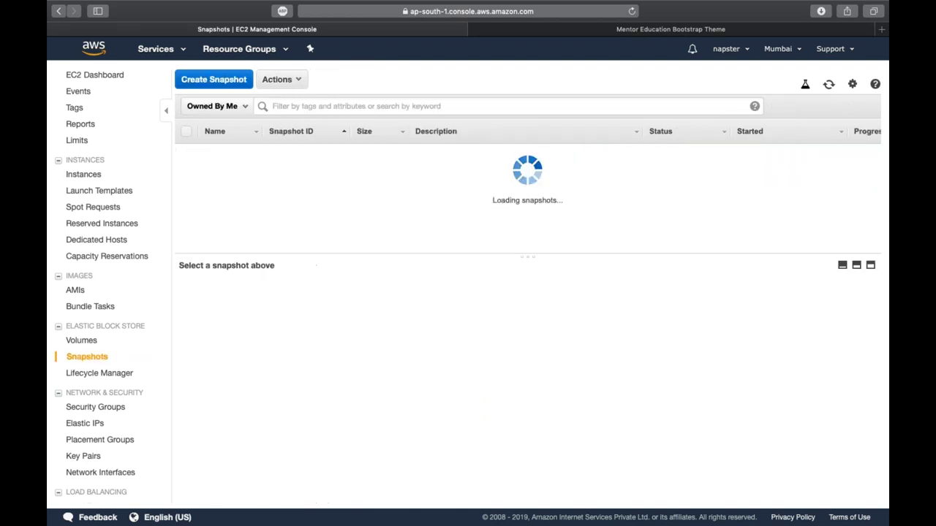
pyautogui.click(287, 82)
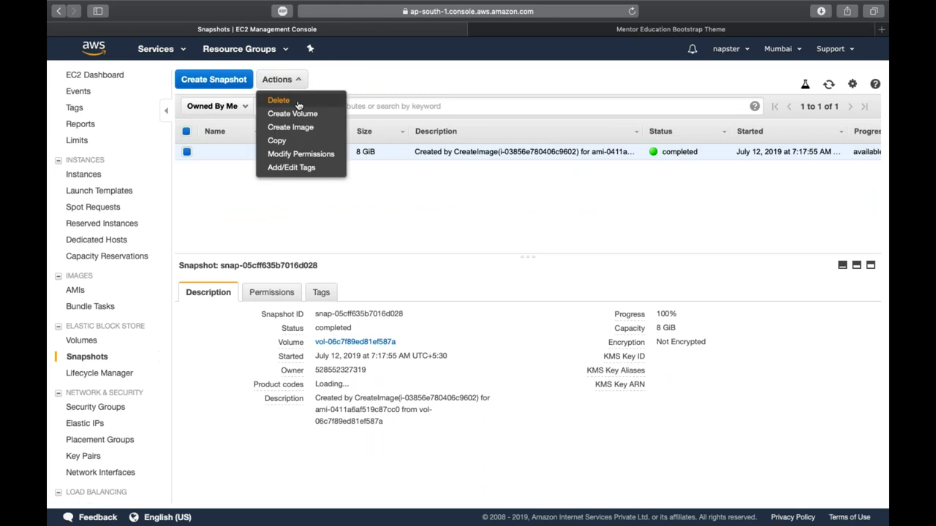
pyautogui.click(297, 80)
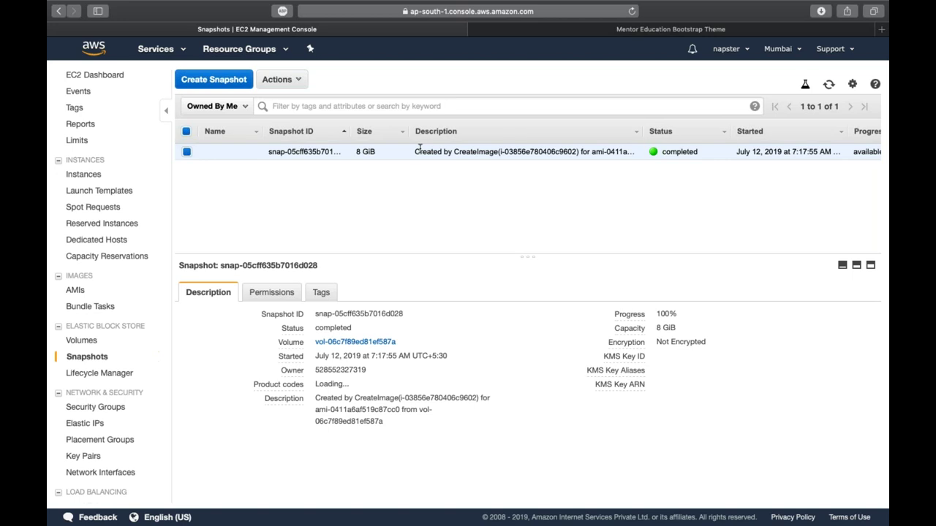
pyautogui.doubleClick(459, 153)
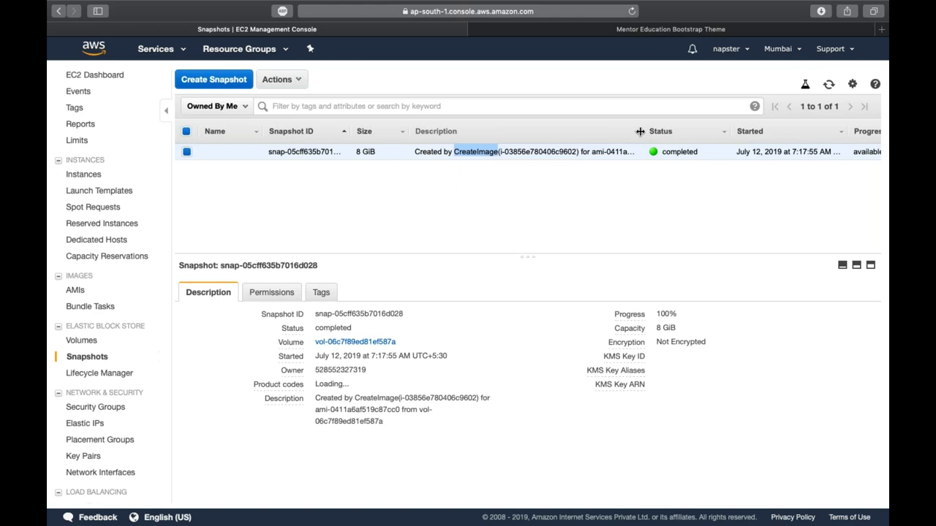
pyautogui.moveTo(639, 132); pyautogui.dragTo(709, 132)
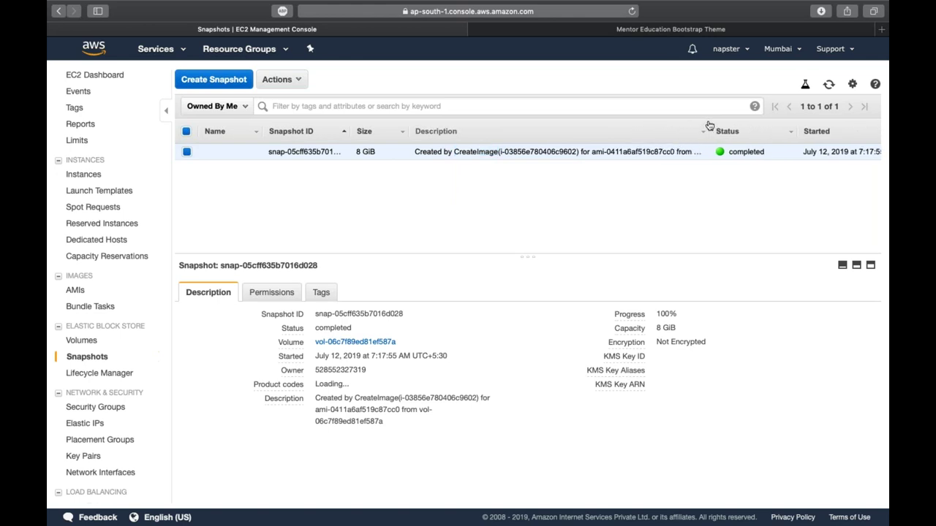
pyautogui.doubleClick(612, 151)
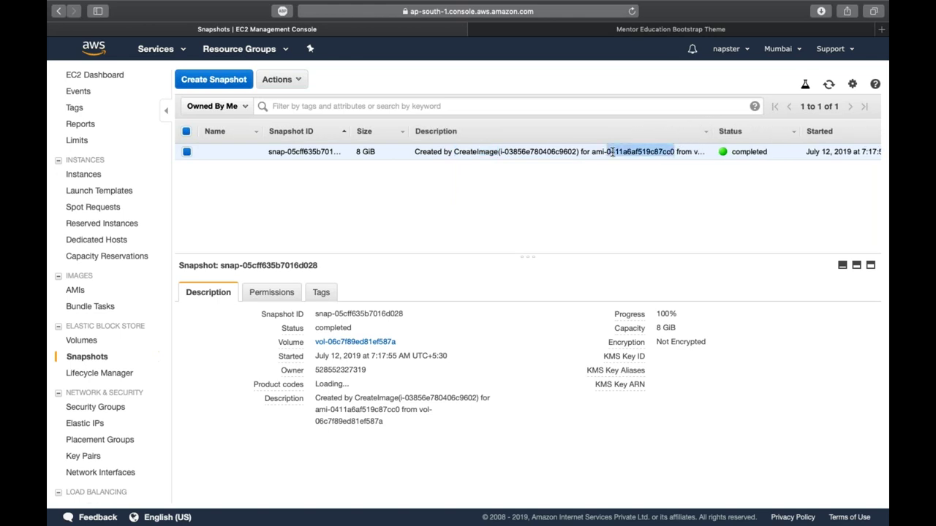
pyautogui.click(94, 291)
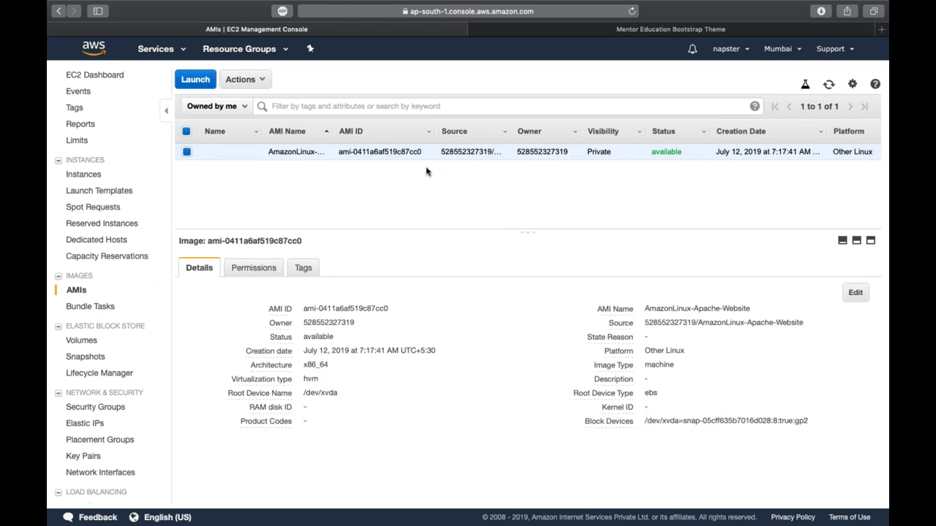
pyautogui.doubleClick(362, 152)
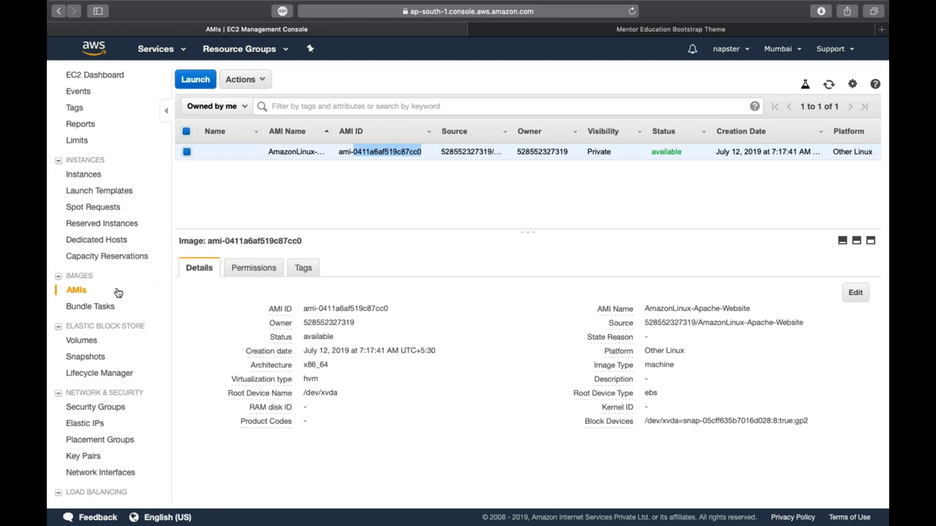
pyautogui.click(106, 357)
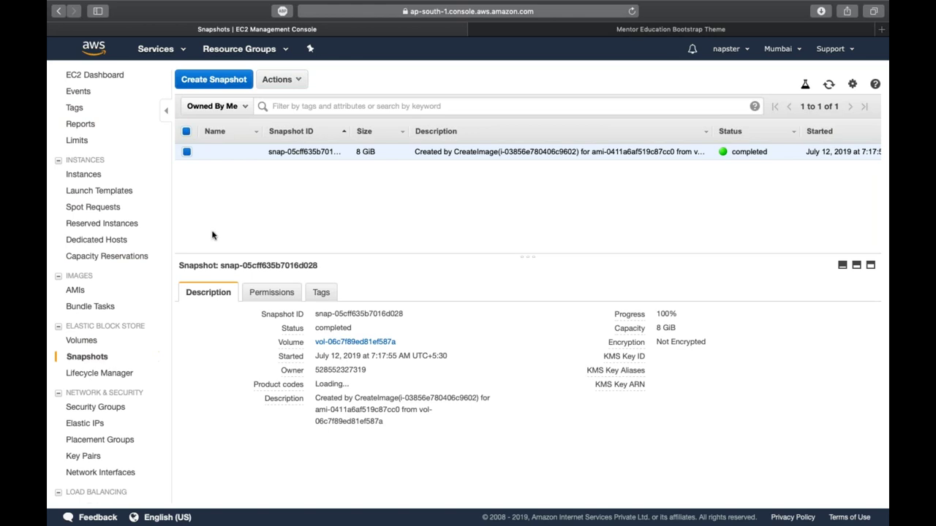
# Step: Attempt to delete the snapshot, which fails because the AMI still uses it
pyautogui.click(291, 82)
pyautogui.click(296, 104)
pyautogui.click(567, 332)
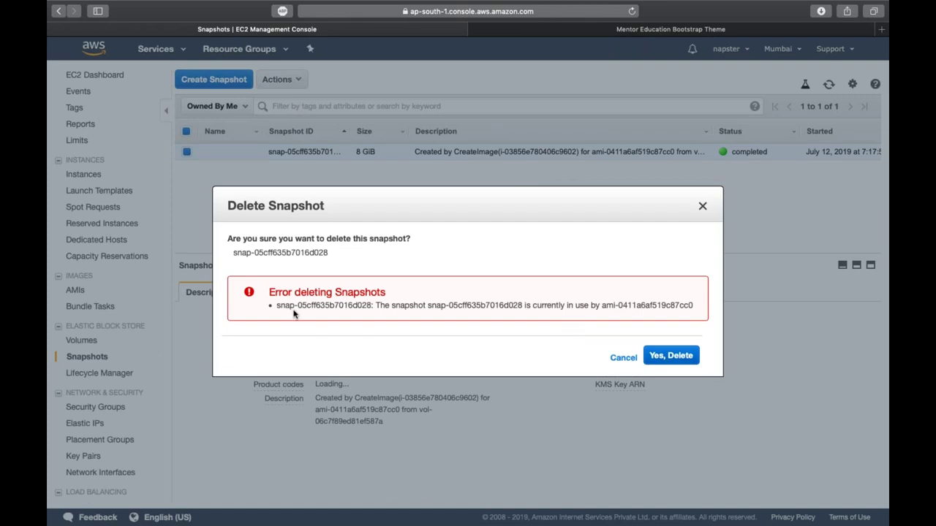
# Step: Select the deletion error text, then cancel the Delete Snapshot dialog so the snapshot is kept
pyautogui.tripleClick(634, 303)
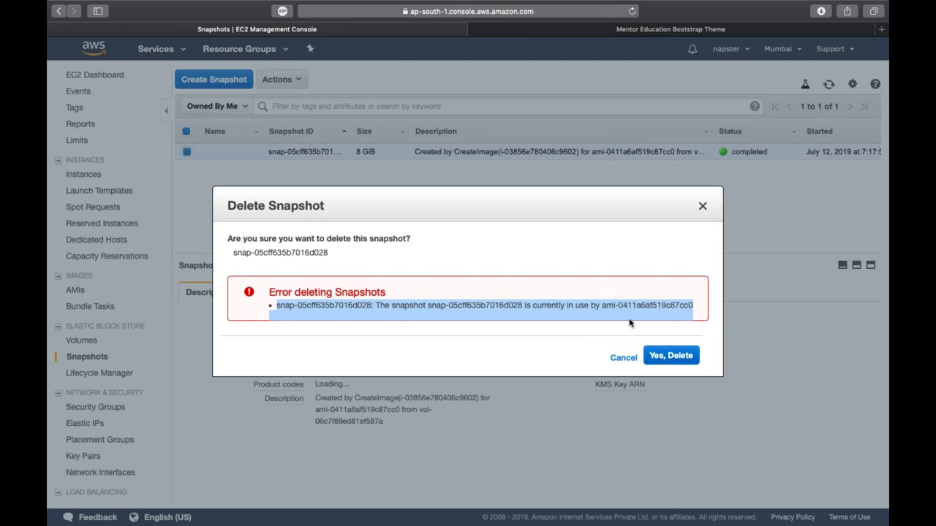
pyautogui.click(626, 358)
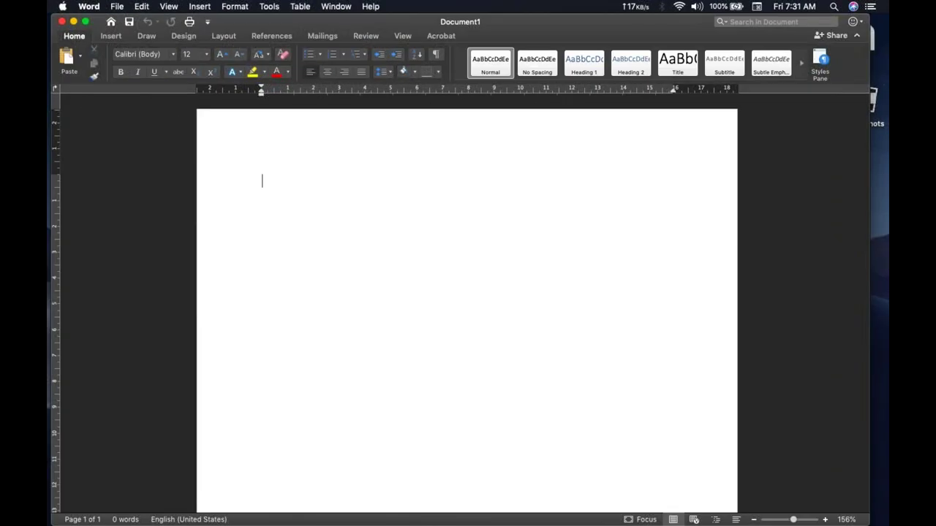
# Step: Type the note lines 'AMI -' and 'Snapshot -', then a 'replication' heading after a blank line
pyautogui.write('AMI')
pyautogui.press('Return')
pyautogui.write('Snapshot')
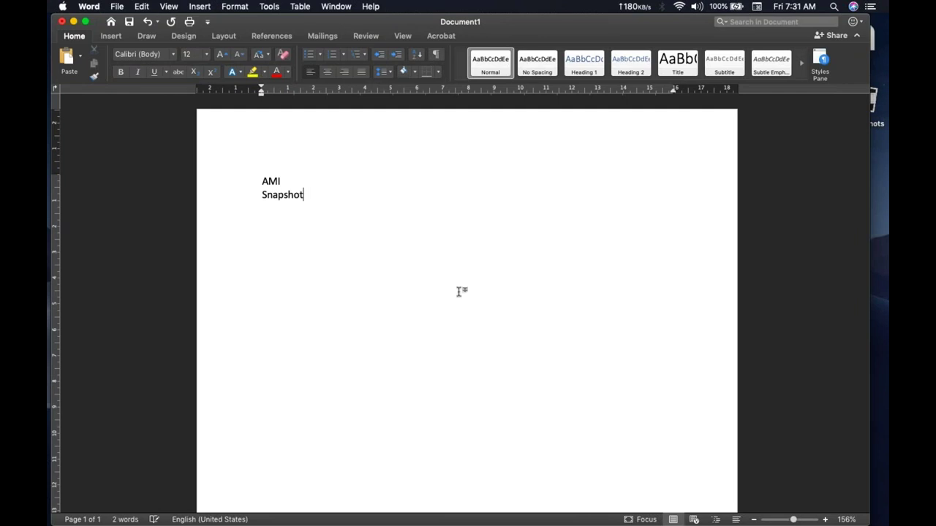
pyautogui.click(407, 181)
pyautogui.write('-')
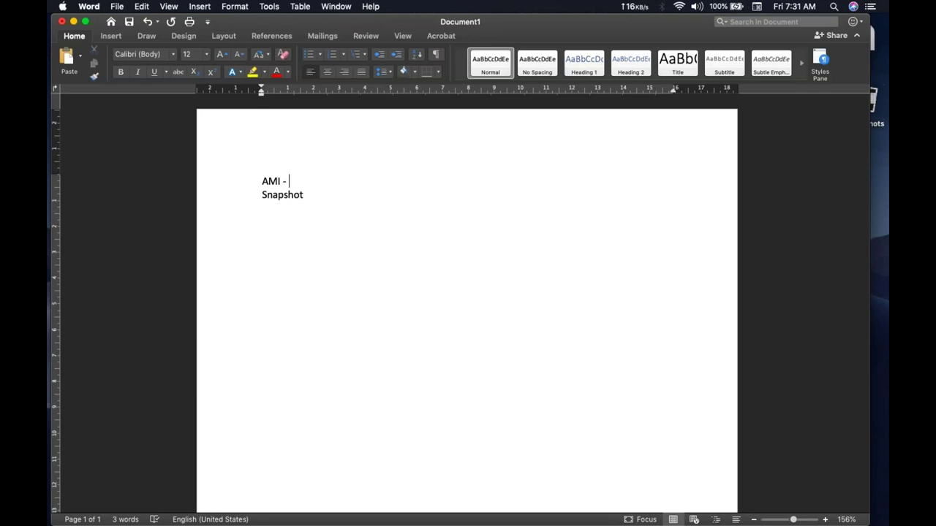
pyautogui.click(393, 190)
pyautogui.write('-')
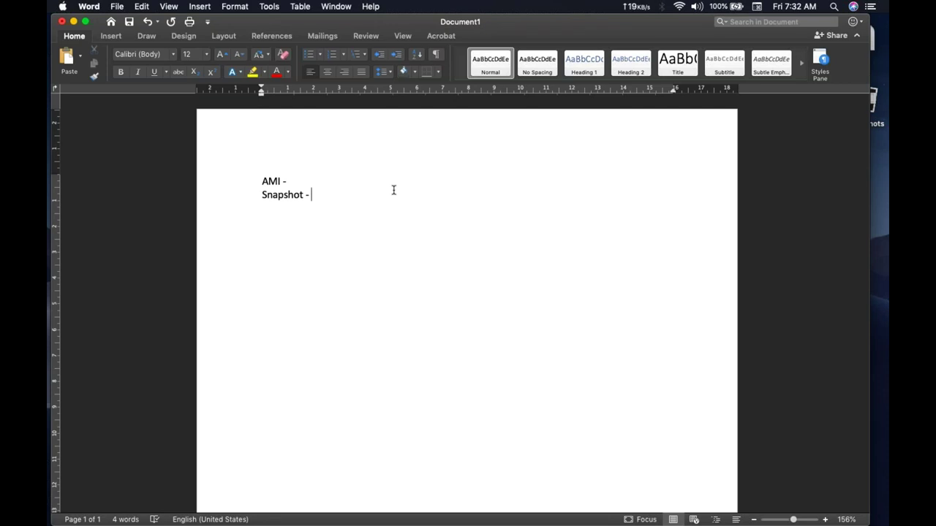
pyautogui.press('Return')
pyautogui.press('Return')
pyautogui.press('Return')
pyautogui.write('replication')
pyautogui.press('Return')
pyautogui.press('Return')
# Step: Type 'Linux - 8 boot volume, 100 gb extra', correcting 1000 to 100
pyautogui.write('Linux ')
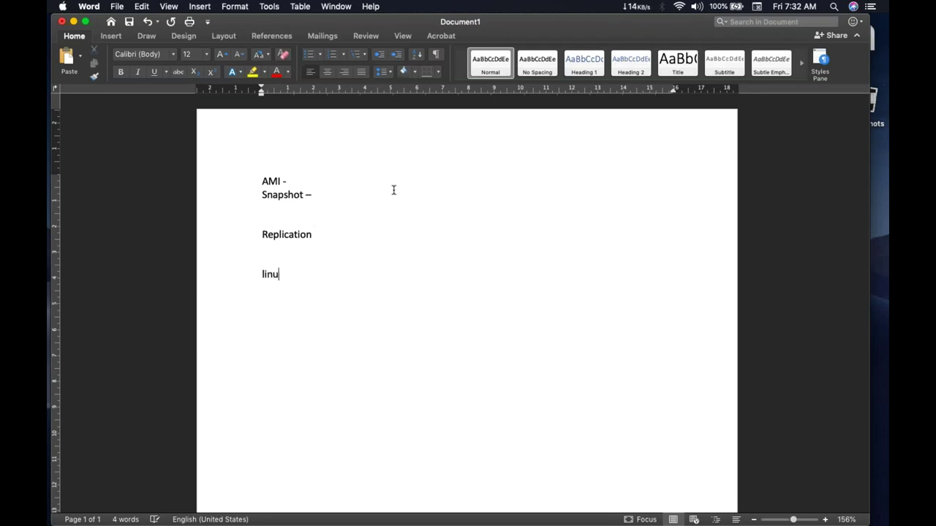
pyautogui.write('- 8 boot volume, ')
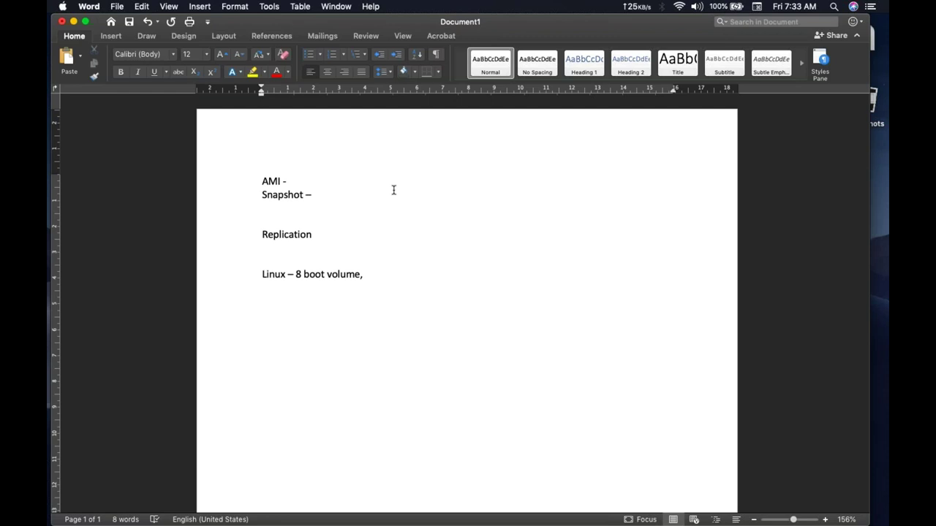
pyautogui.write('1000')
pyautogui.press('BackSpace')
pyautogui.write('gb extra')
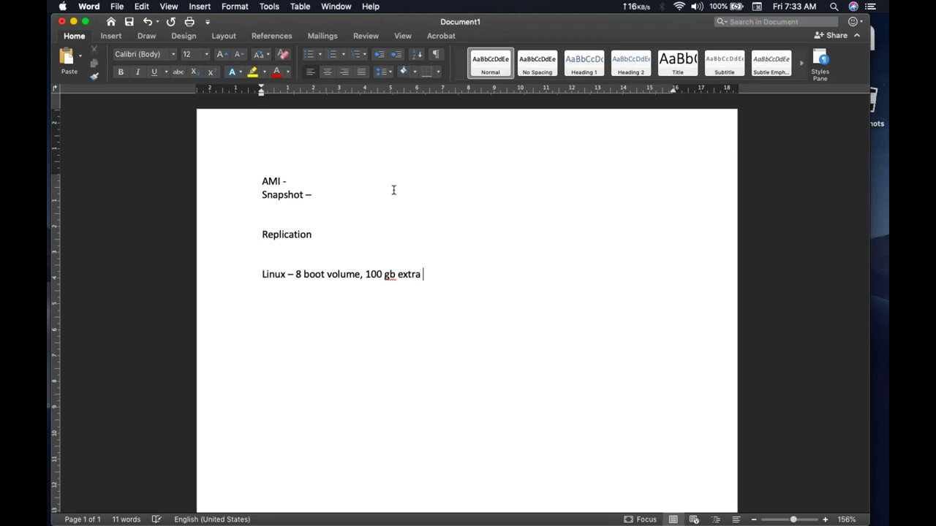
# Step: Select parts of the Linux line, including the number 8, then deselect it
pyautogui.click(300, 274)
pyautogui.tripleClick(299, 274)
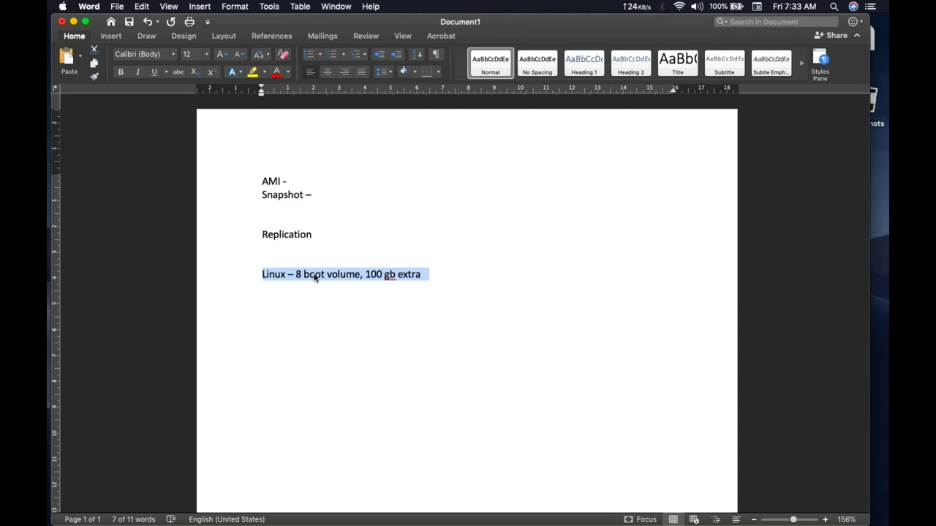
pyautogui.click(315, 275)
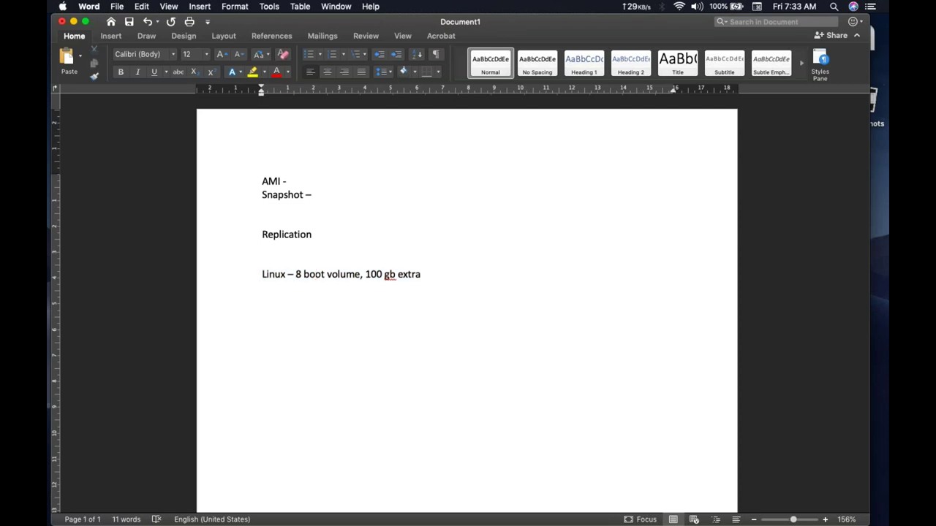
pyautogui.moveTo(260, 274); pyautogui.dragTo(344, 276)
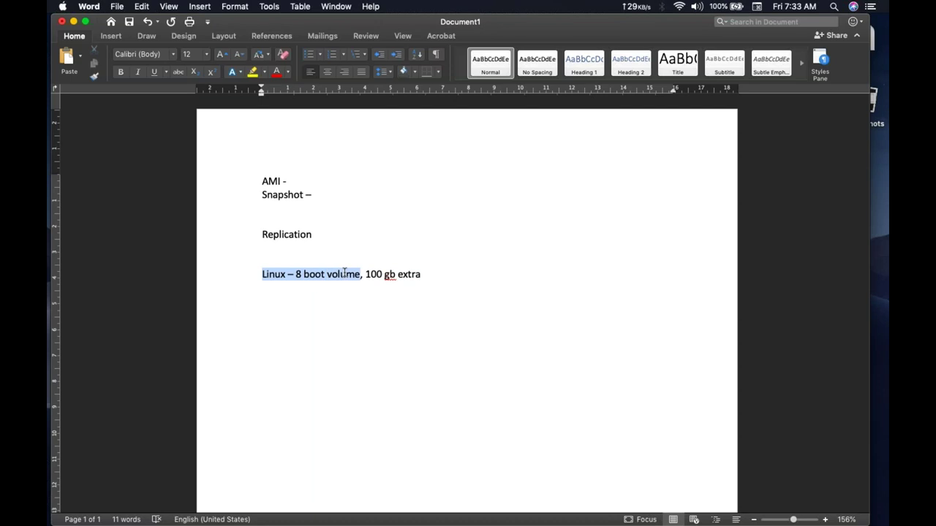
pyautogui.click(303, 275)
pyautogui.doubleClick(300, 275)
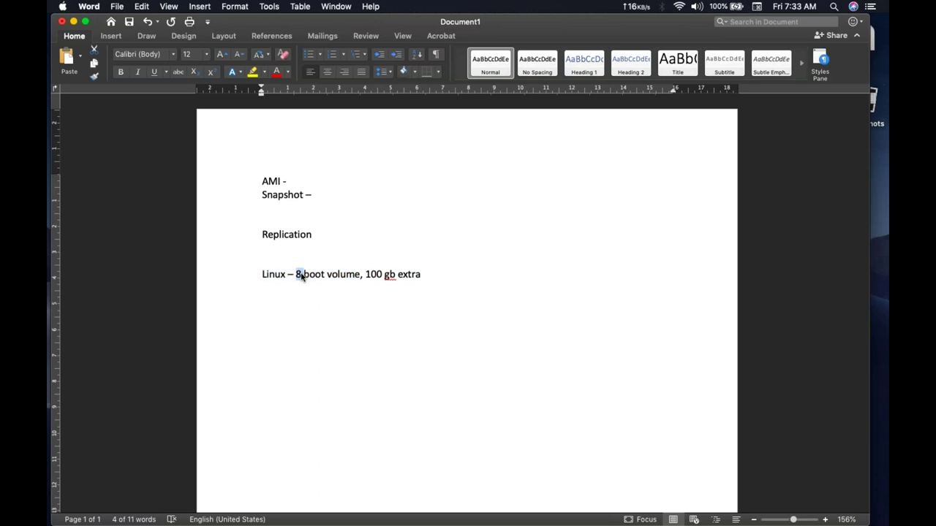
pyautogui.tripleClick(375, 274)
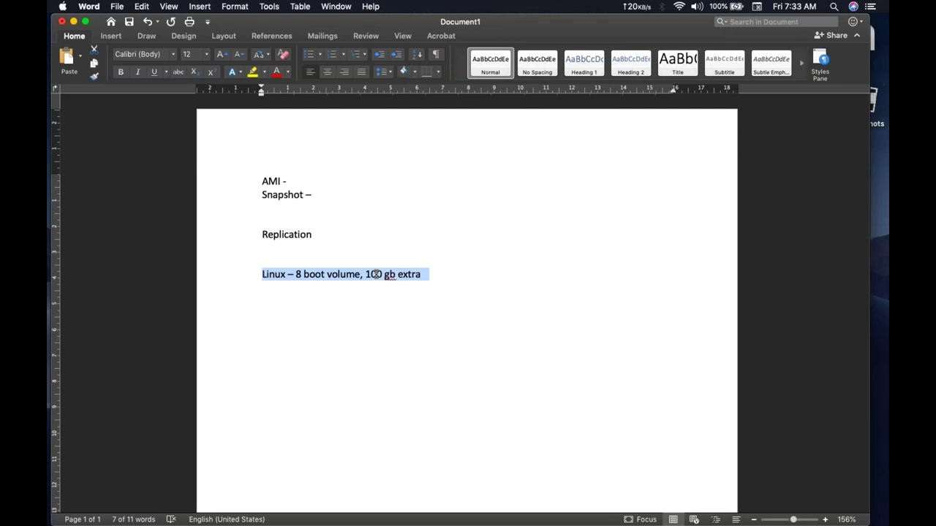
pyautogui.click(375, 274)
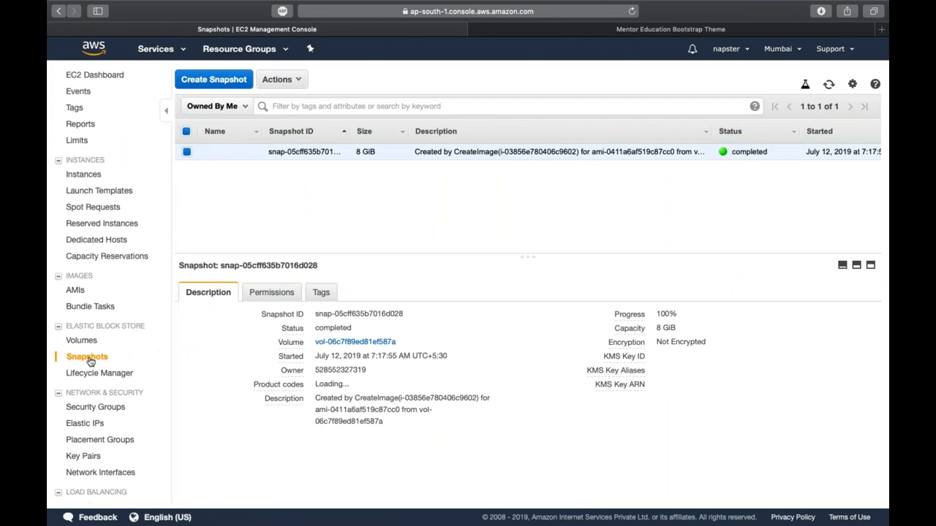
# Step: Show the Linux2 instance's details in the Instances list
pyautogui.click(76, 290)
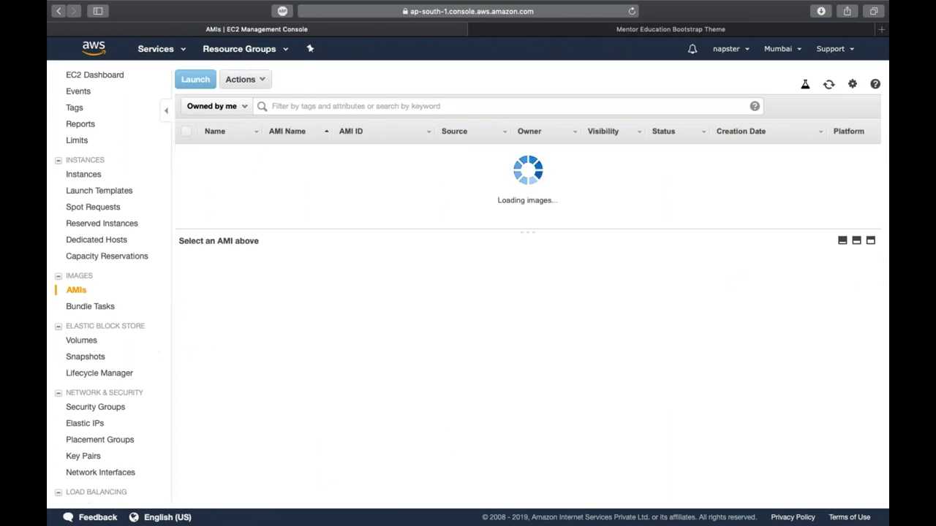
pyautogui.click(85, 176)
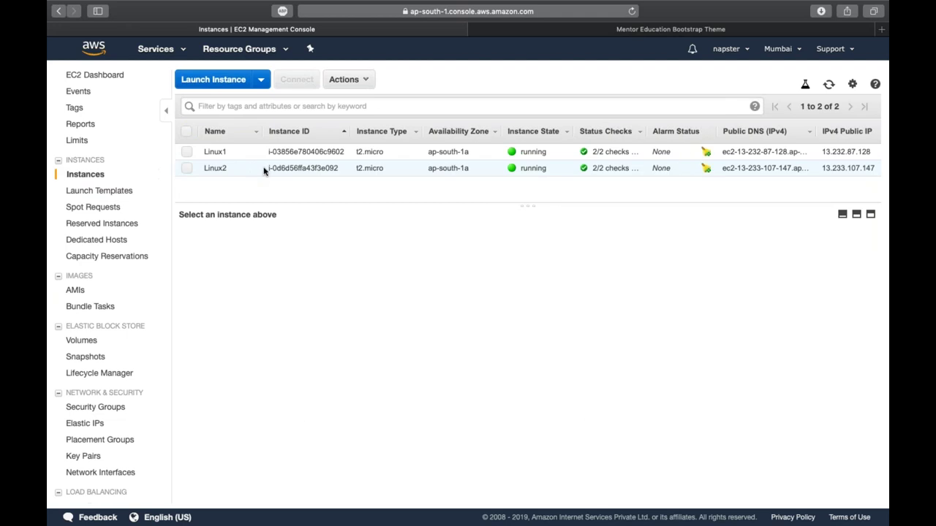
pyautogui.click(365, 167)
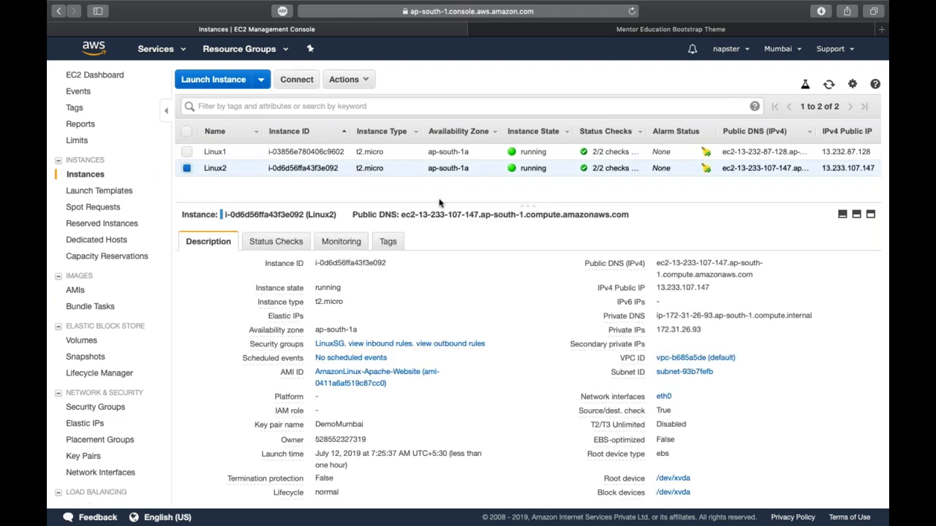
# Step: Copy Linux2's public IP 13.233.107.147 and view its security group's inbound rules
pyautogui.doubleClick(673, 288)
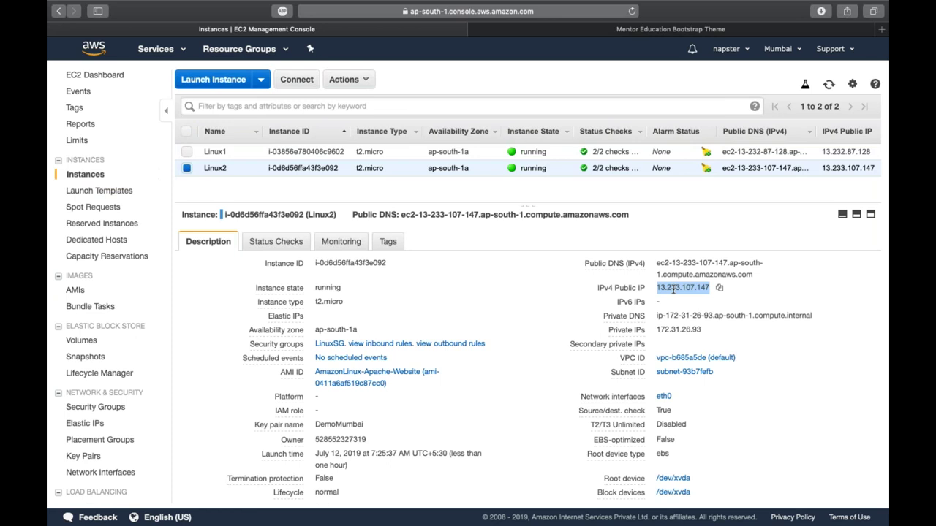
pyautogui.click(720, 289)
pyautogui.click(720, 289)
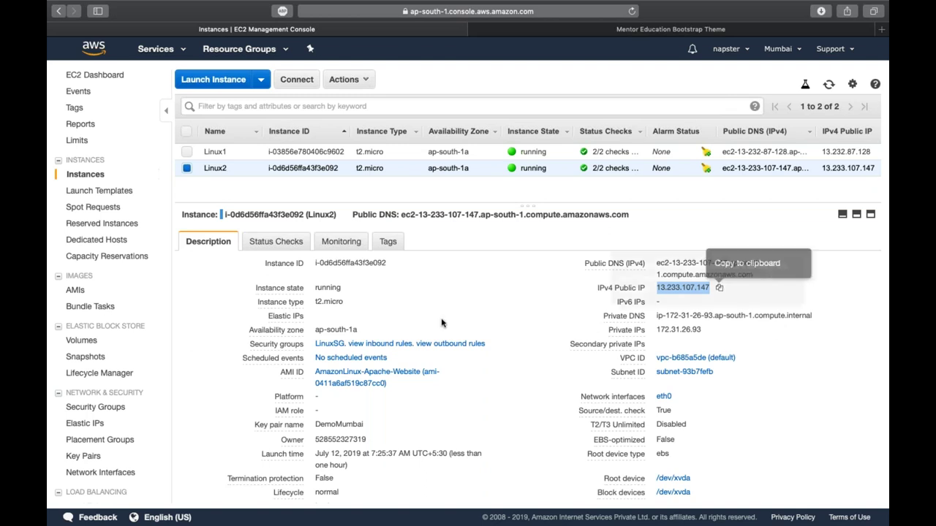
pyautogui.click(395, 345)
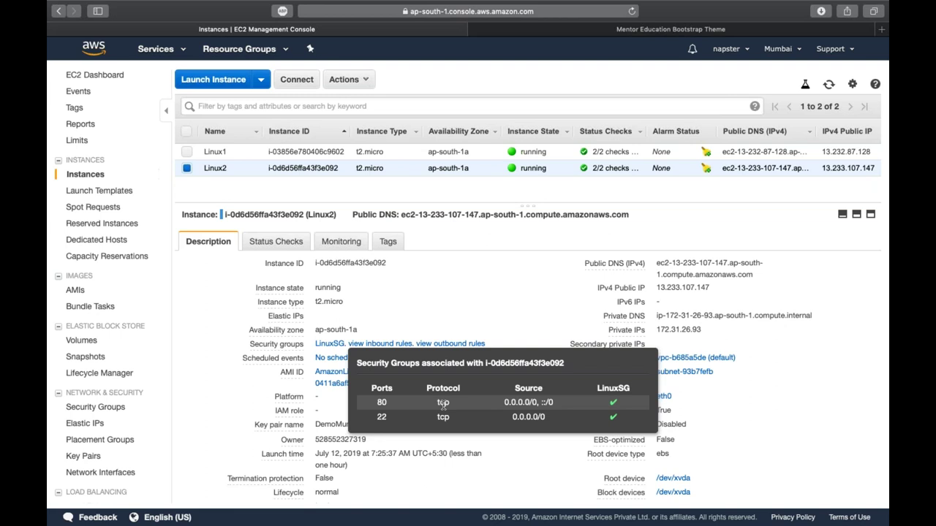
# Step: Load the copied public IP 13.233.107.147 in a new Safari tab
pyautogui.click(718, 290)
pyautogui.press('super+t')
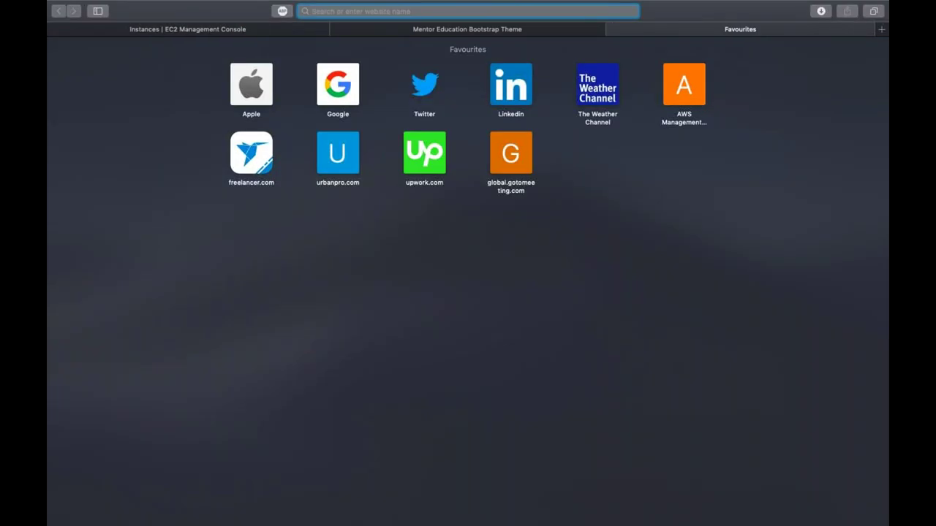
pyautogui.press('super+v')
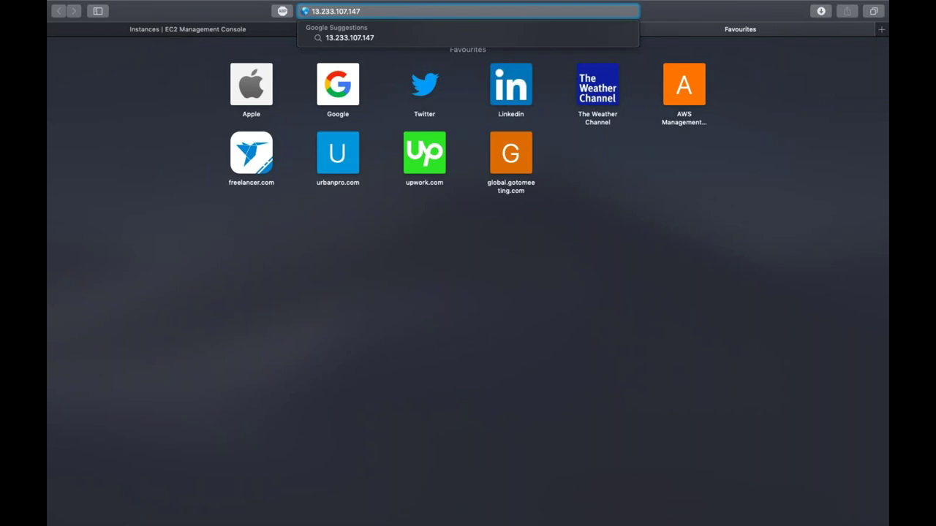
pyautogui.press('Return')
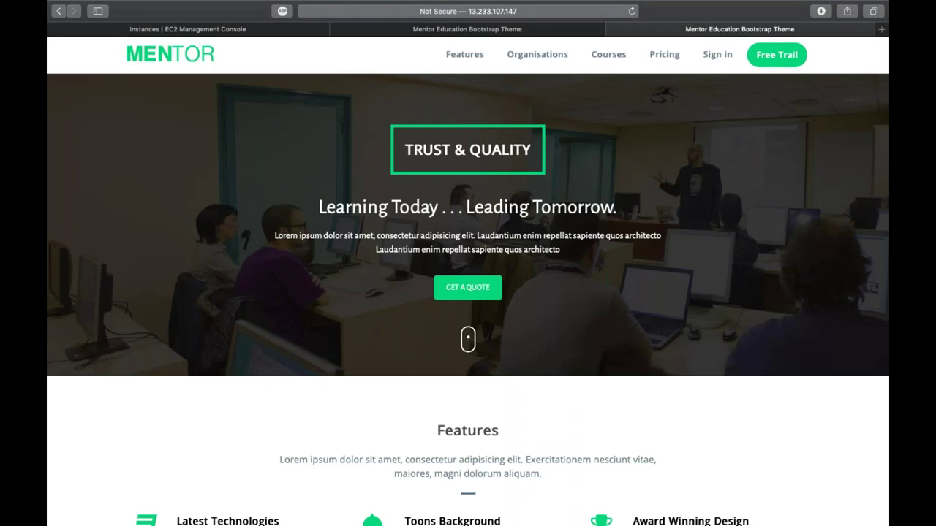
# Step: Compare the Mentor sites at 13.232.87.128 and 13.233.107.147, then return to the EC2 instances tab
pyautogui.click(474, 34)
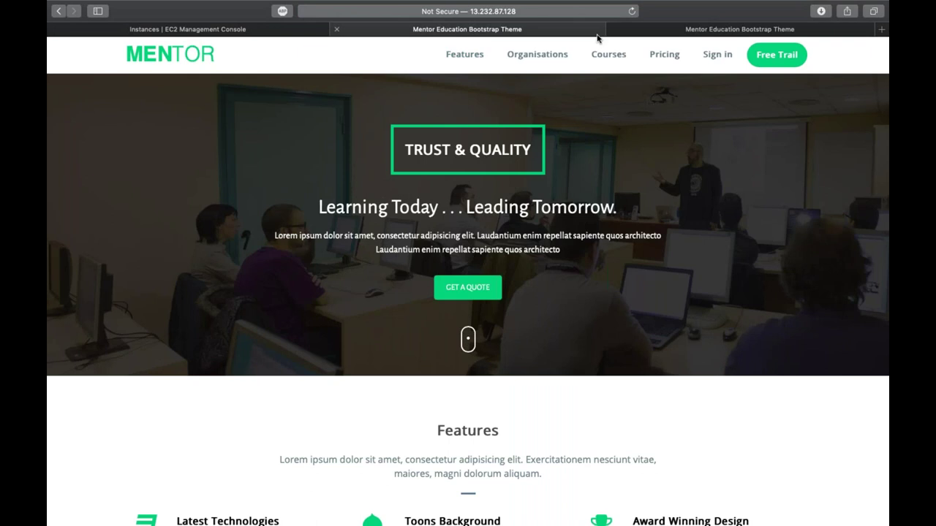
pyautogui.click(669, 33)
pyautogui.click(463, 28)
pyautogui.click(674, 33)
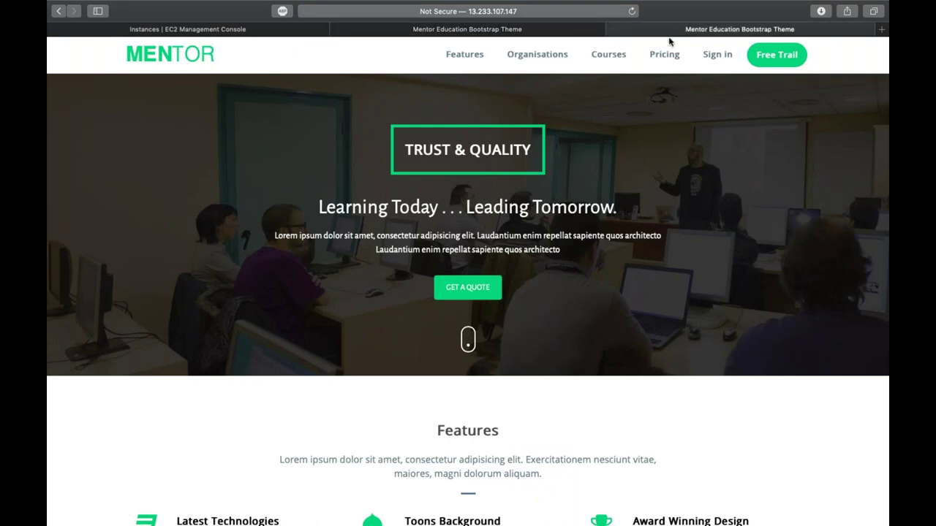
pyautogui.click(520, 31)
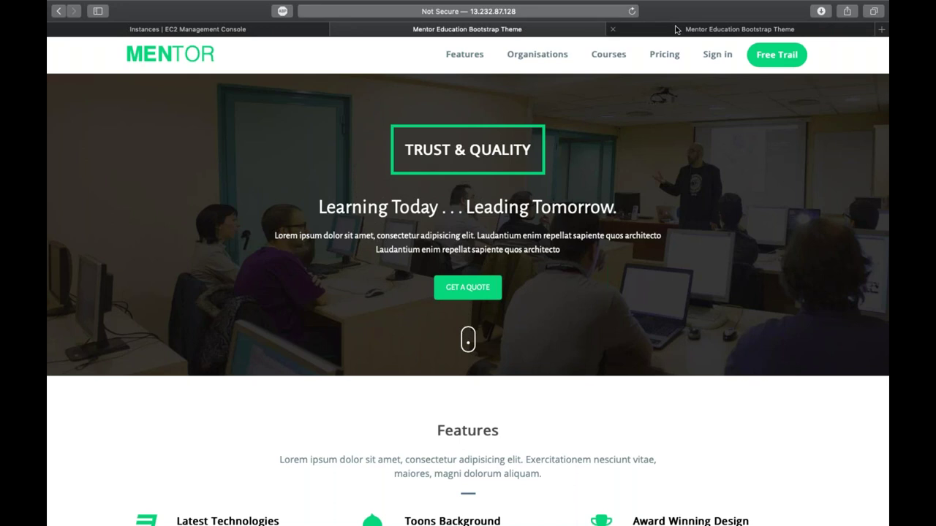
pyautogui.click(676, 29)
pyautogui.click(521, 31)
pyautogui.click(264, 30)
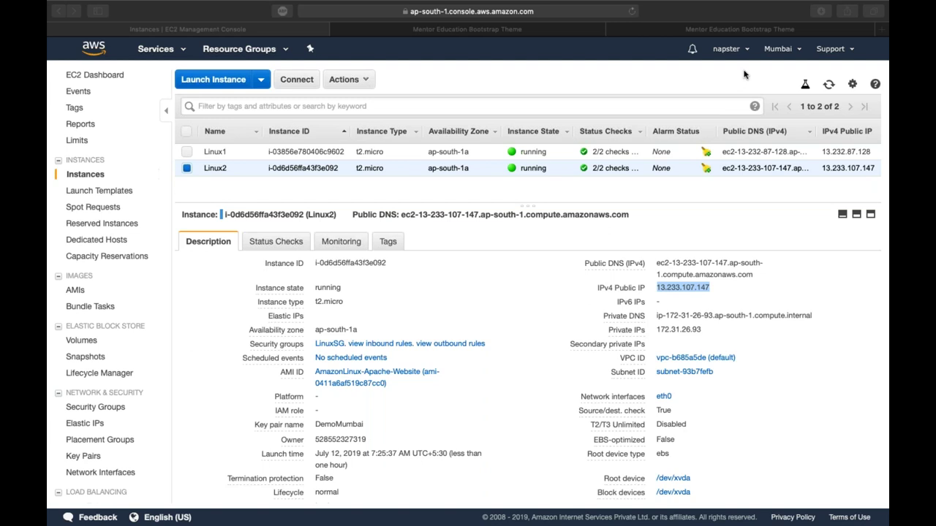
# Step: View the Mentor site at 13.233.107.147, then bring up the Word notes
pyautogui.click(646, 31)
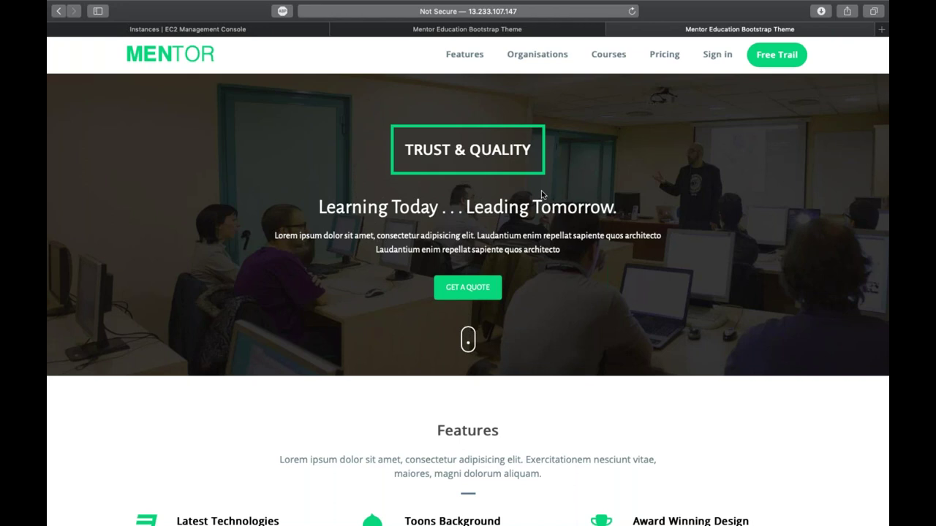
pyautogui.press('super+Tab')
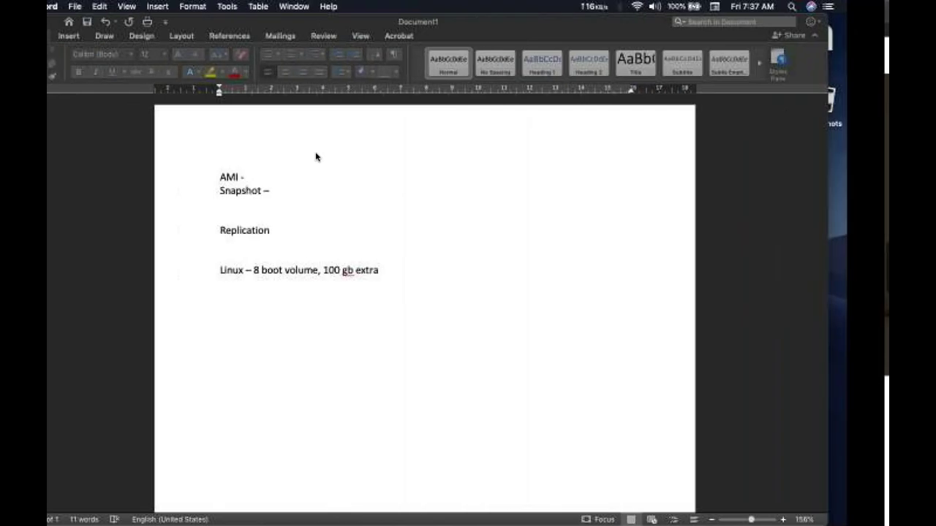
# Step: Add an empty line below 'Linux – 8 boot volume, 100 gb extra' and put the caret there
pyautogui.press('Return')
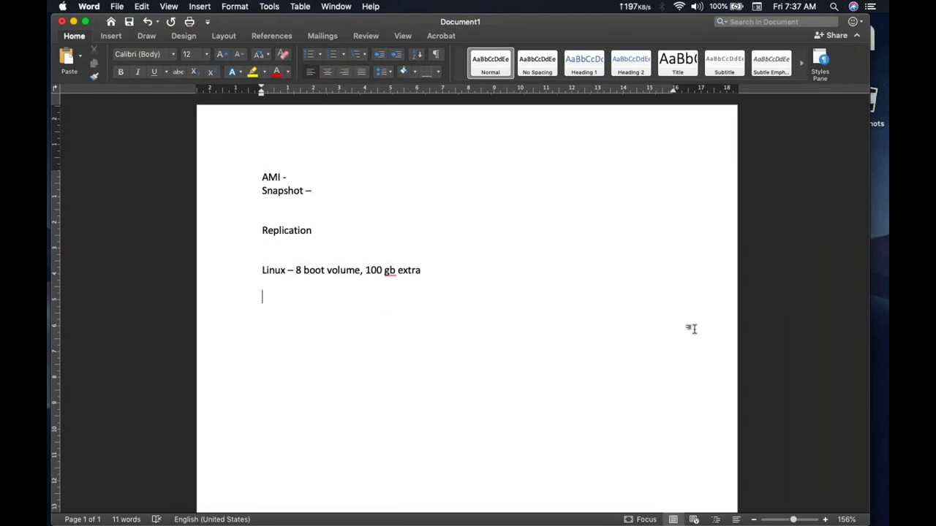
pyautogui.hotkey('ctrl', 'Right')
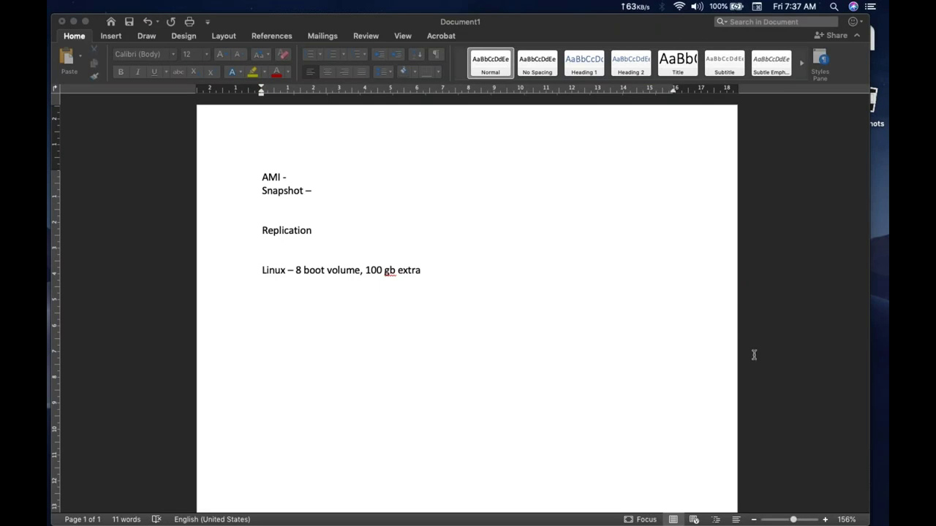
pyautogui.click(411, 359)
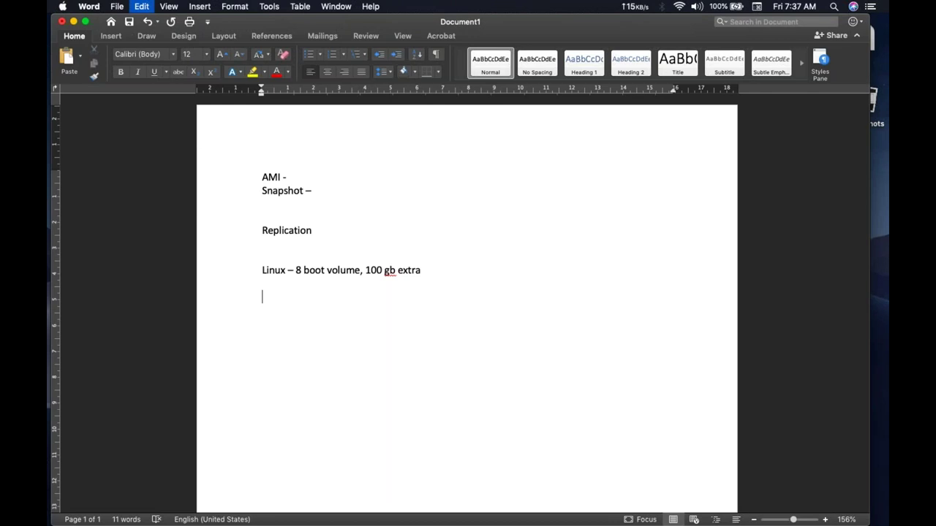
# Step: Paste the bash user-data script and delete its 'chkconfig httpd on' line, ending at service httpd start
pyautogui.press('super+v')
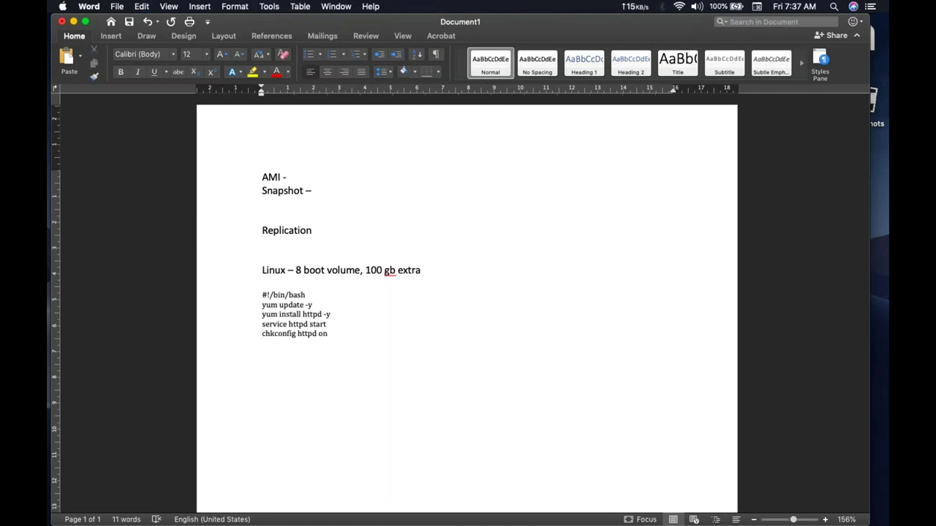
pyautogui.press('BackSpace')
pyautogui.hotkey('shift', 'Home')
pyautogui.press('BackSpace')
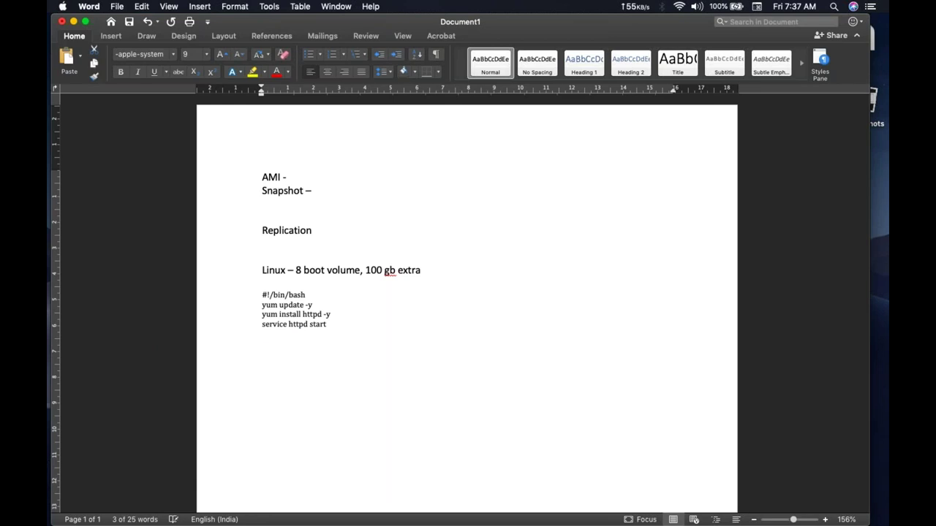
pyautogui.press('BackSpace')
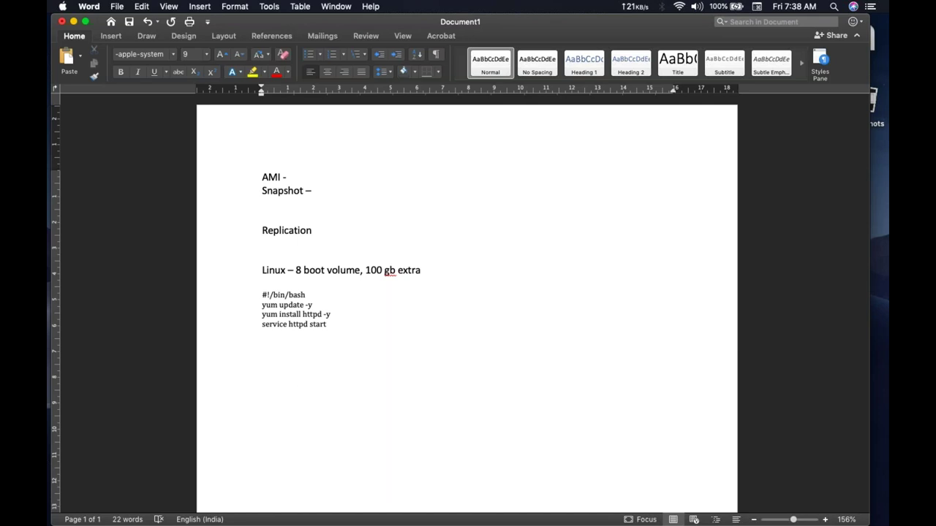
pyautogui.tripleClick(265, 326)
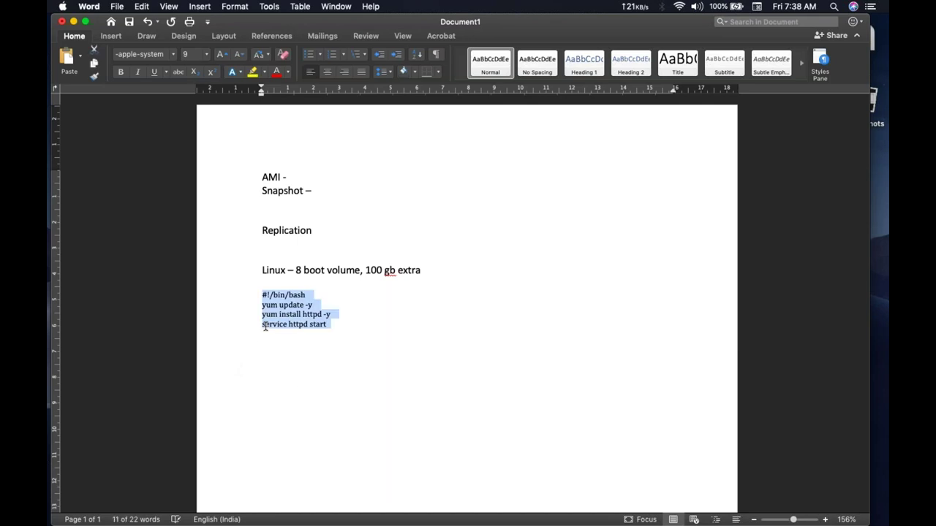
pyautogui.click(265, 326)
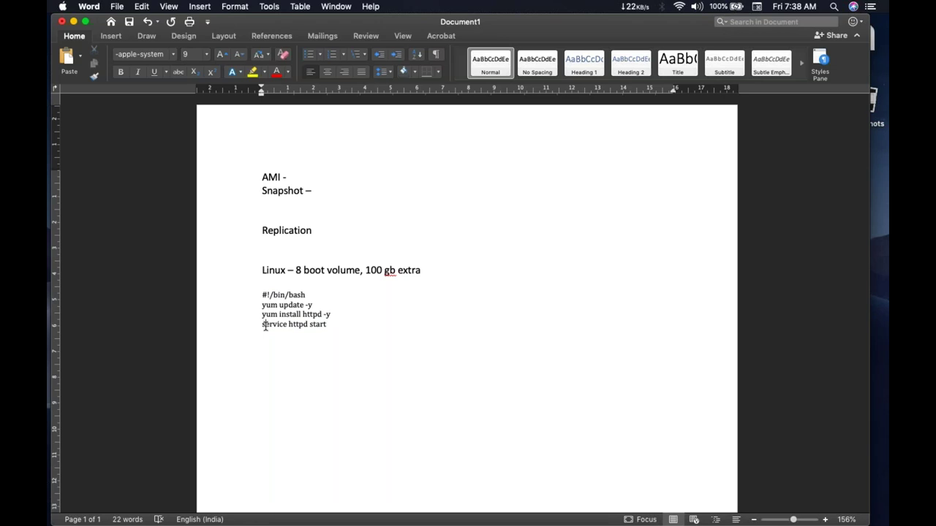
pyautogui.tripleClick(265, 326)
pyautogui.doubleClick(265, 326)
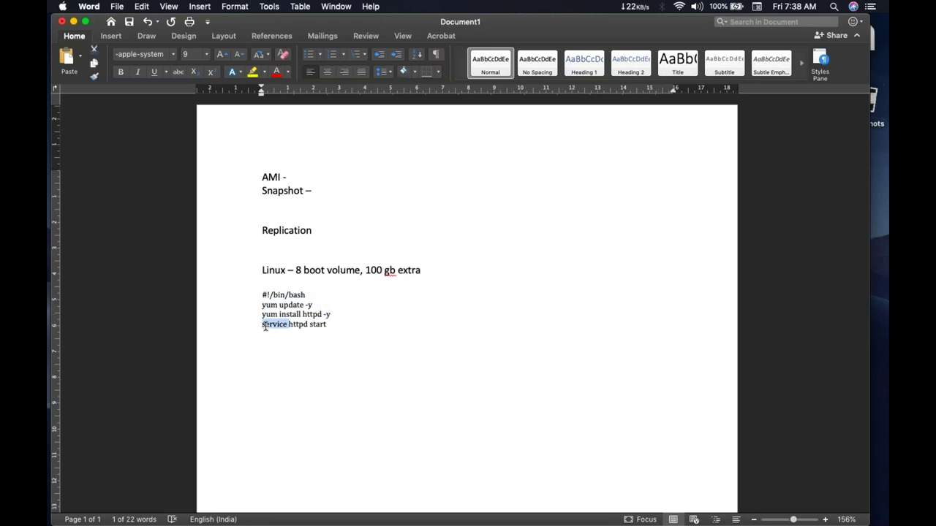
pyautogui.click(270, 336)
pyautogui.write('chk')
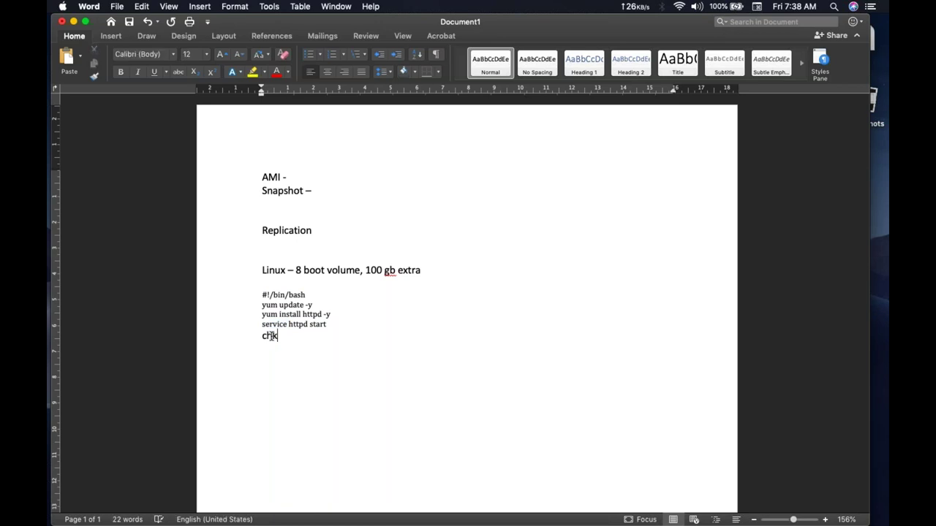
pyautogui.write('config httpd on')
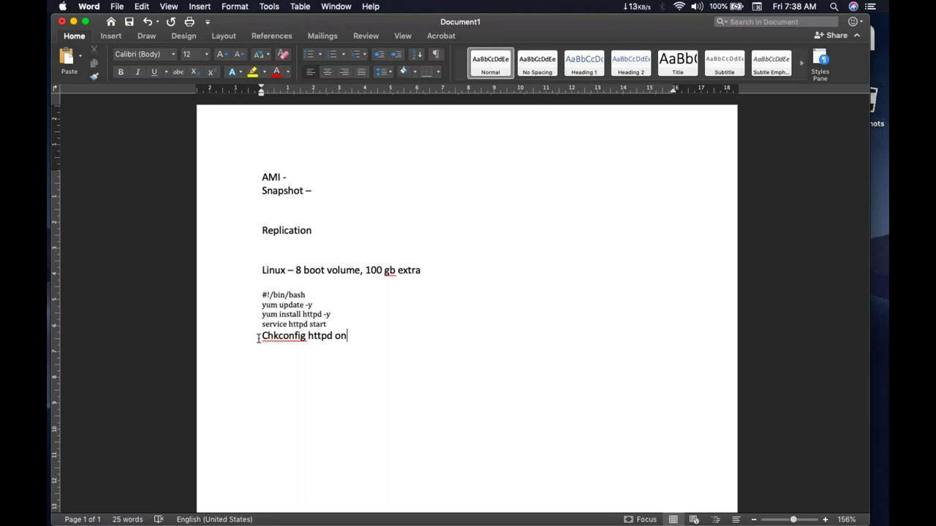
pyautogui.doubleClick(268, 339)
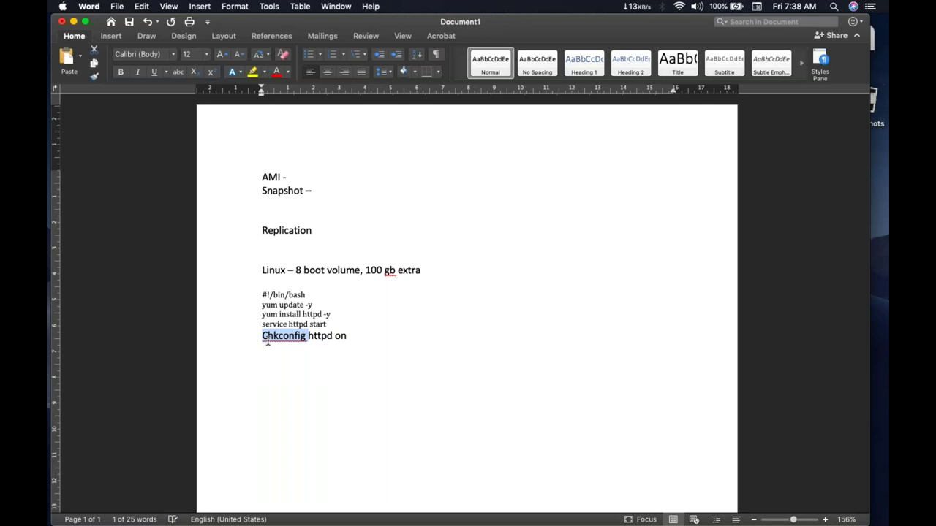
pyautogui.tripleClick(267, 338)
pyautogui.press('BackSpace')
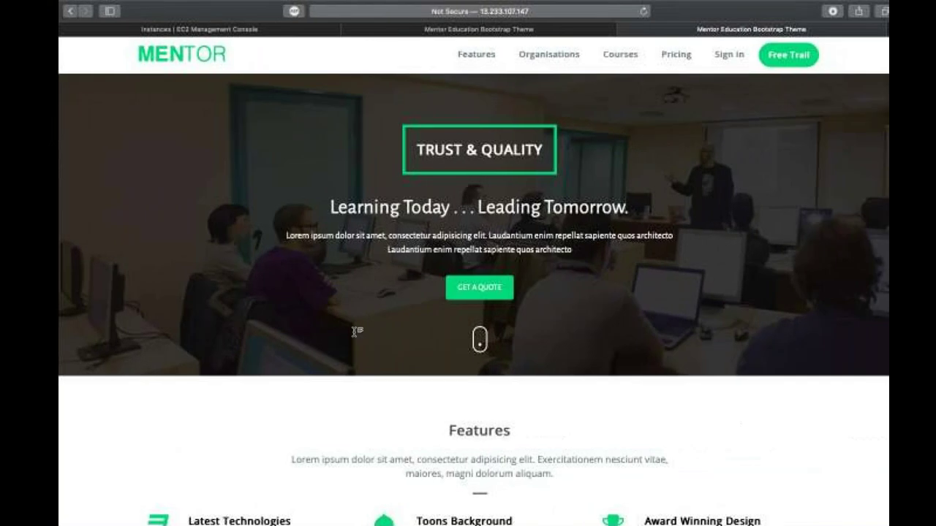
# Step: Open the AMIs list, start a launch from AmazonLinux-Apache-Website, then cancel the wizard
pyautogui.hotkey('ctrl', 'Tab')
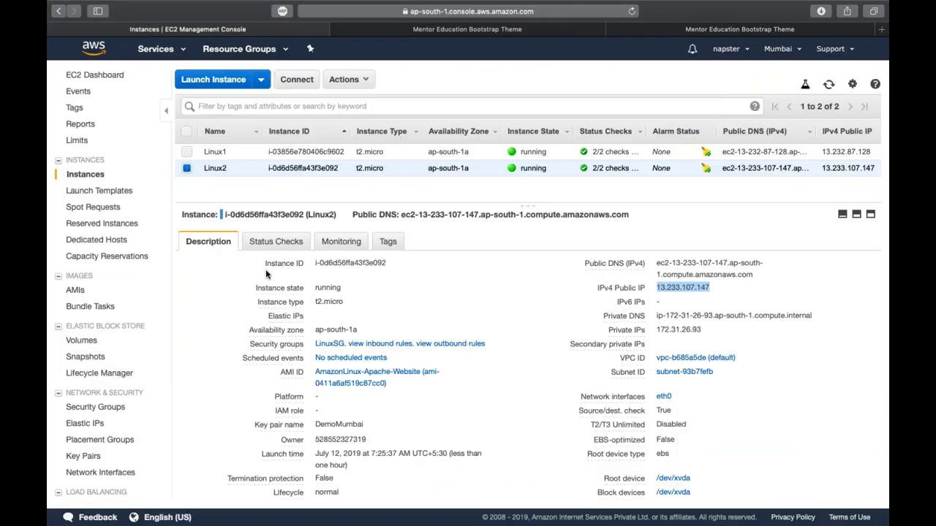
pyautogui.click(75, 290)
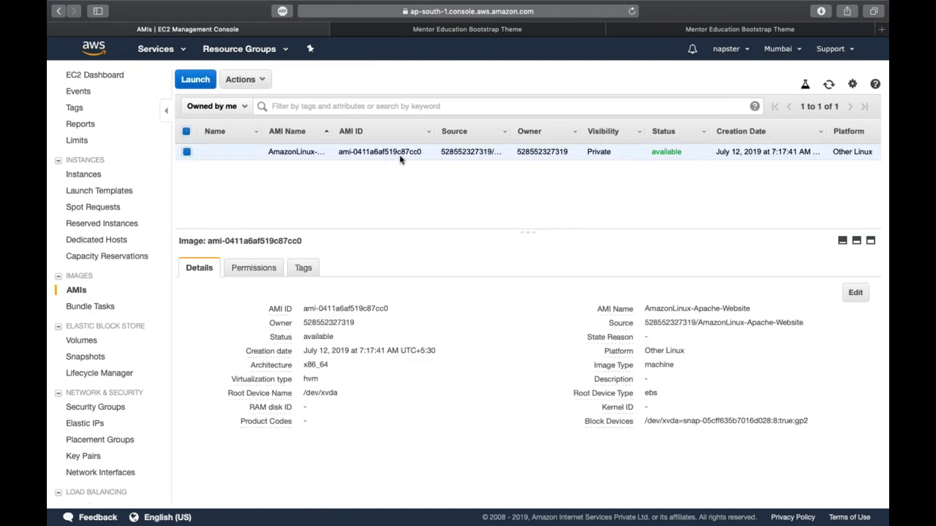
pyautogui.click(195, 80)
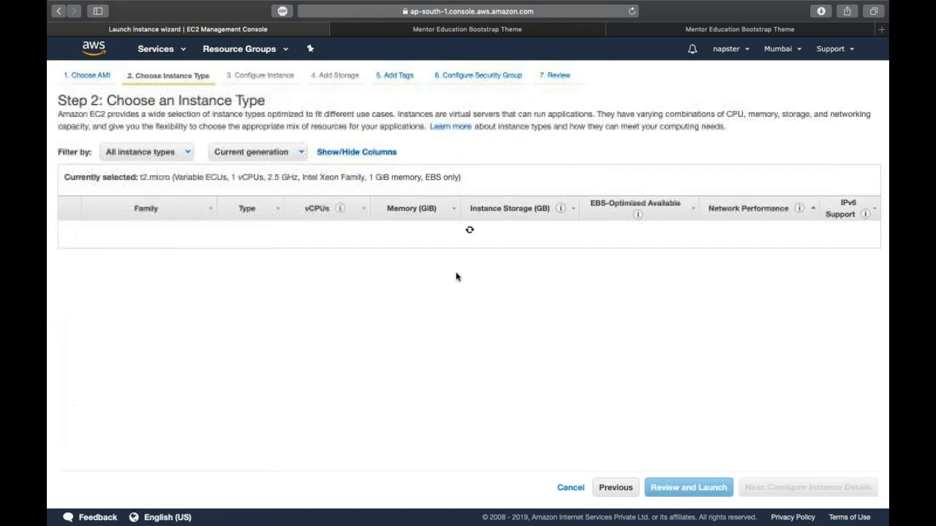
pyautogui.click(570, 488)
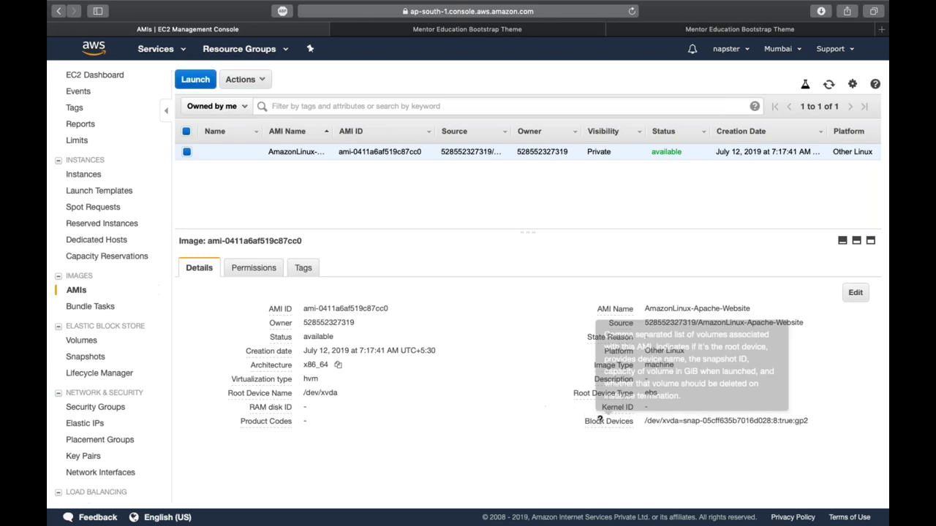
pyautogui.moveTo(601, 423)
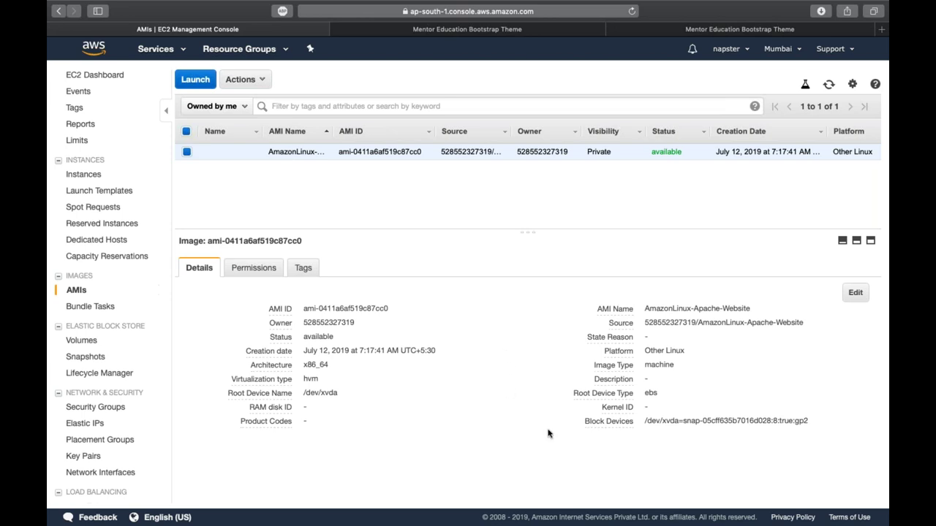
pyautogui.doubleClick(688, 422)
pyautogui.tripleClick(746, 420)
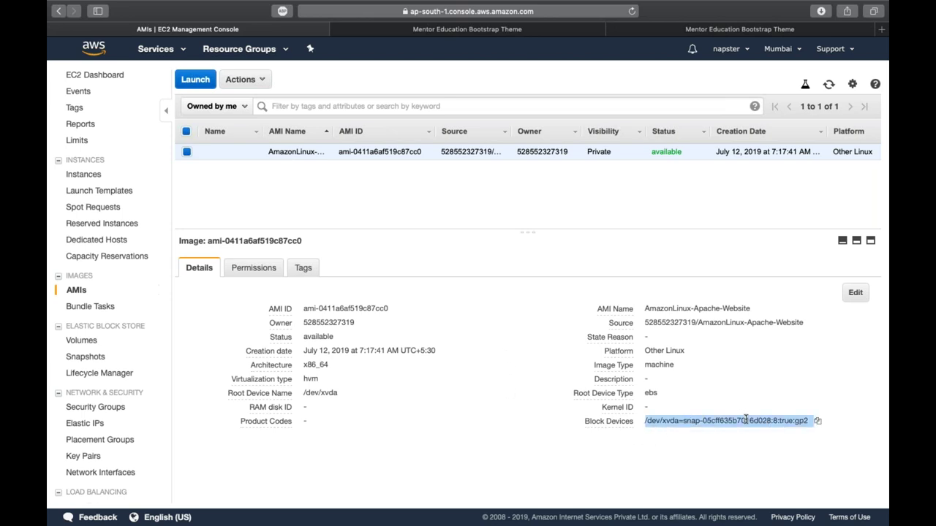
pyautogui.doubleClick(723, 421)
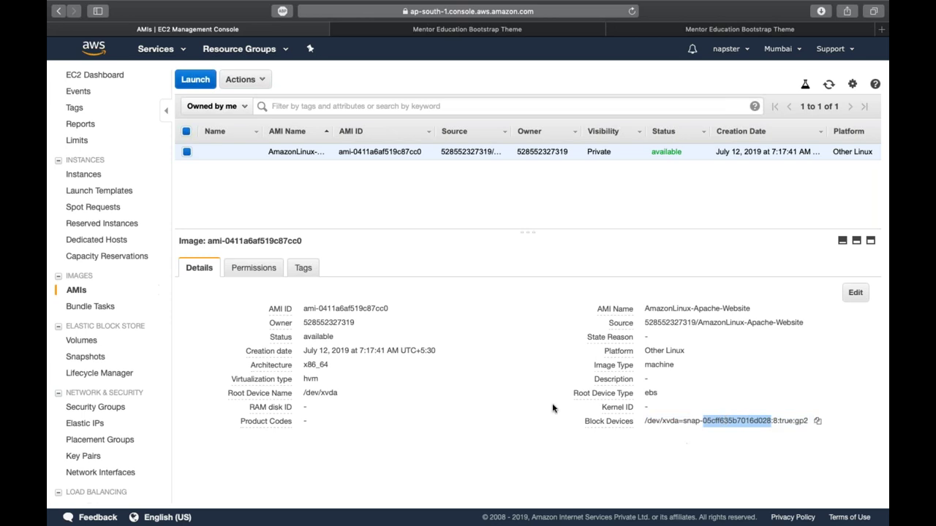
pyautogui.click(86, 357)
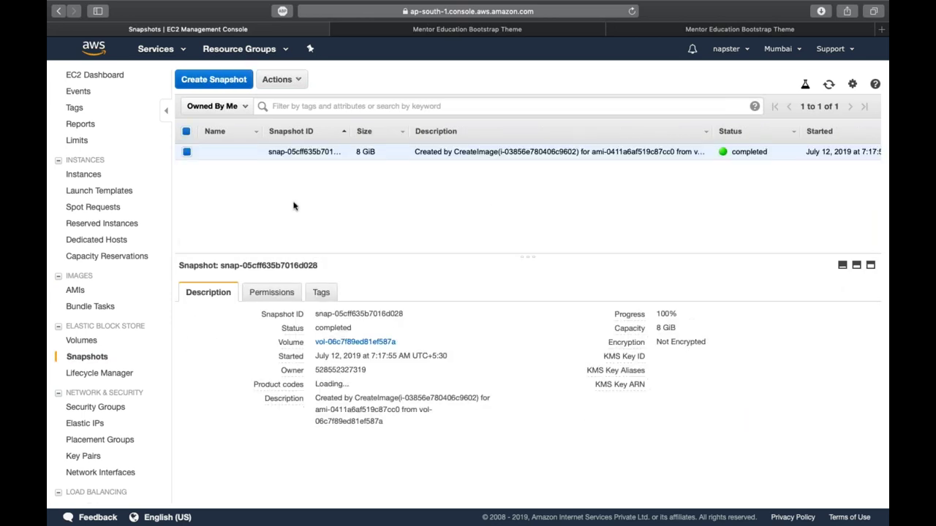
pyautogui.doubleClick(308, 151)
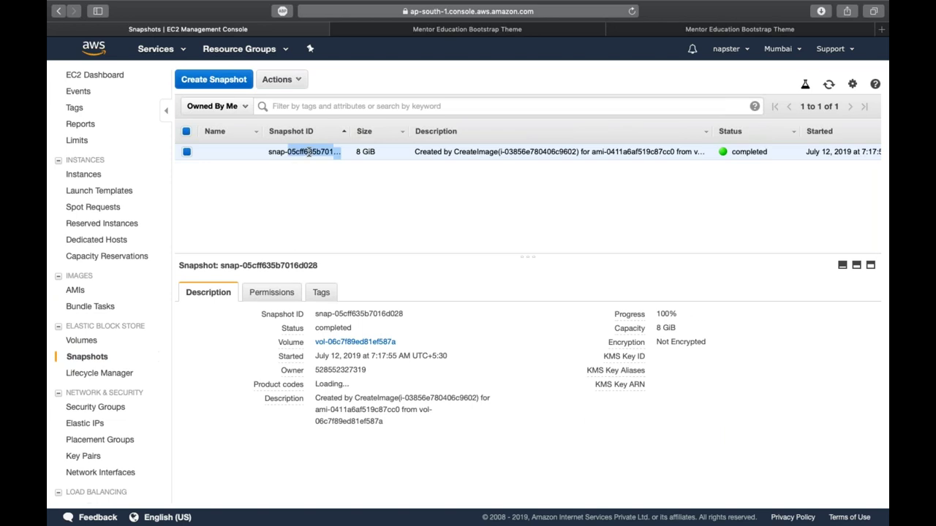
pyautogui.click(81, 291)
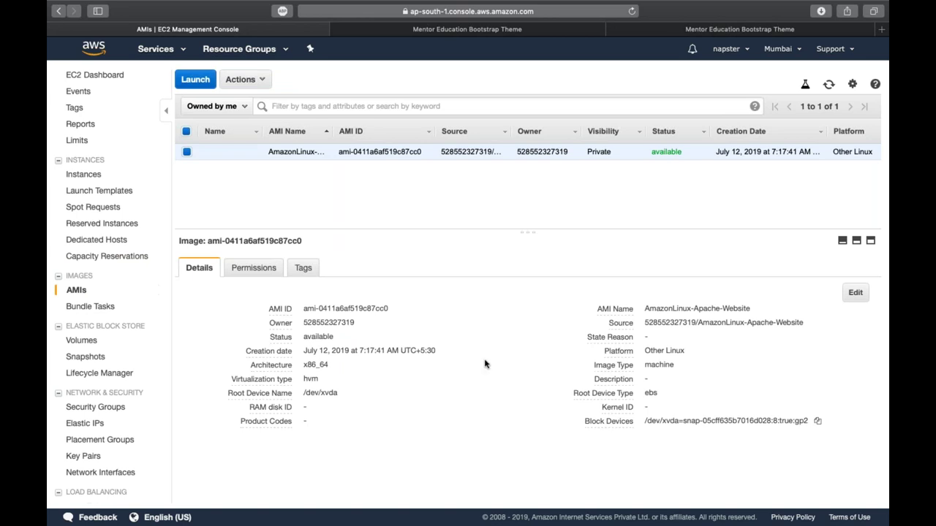
# Step: Open the AMI's Modify Image Permissions, switch Public back to Private, and cancel without sharing
pyautogui.click(249, 274)
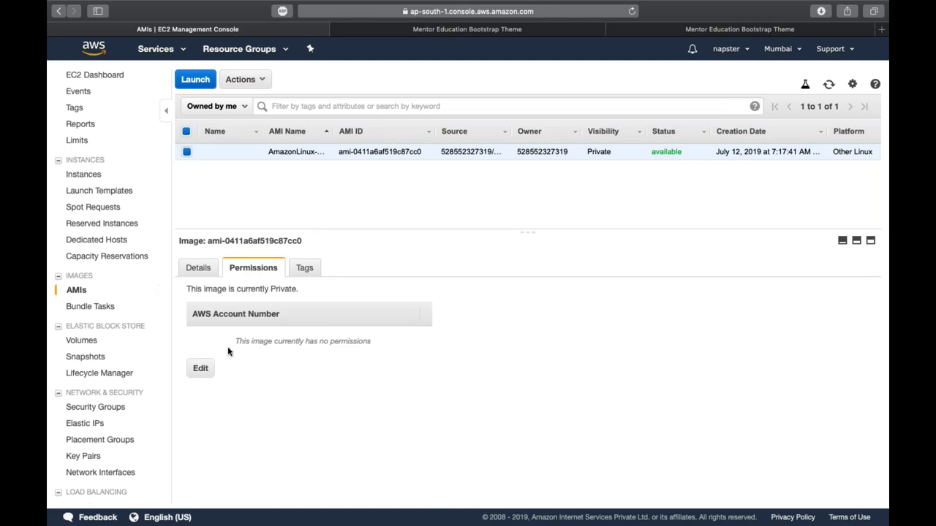
pyautogui.click(207, 369)
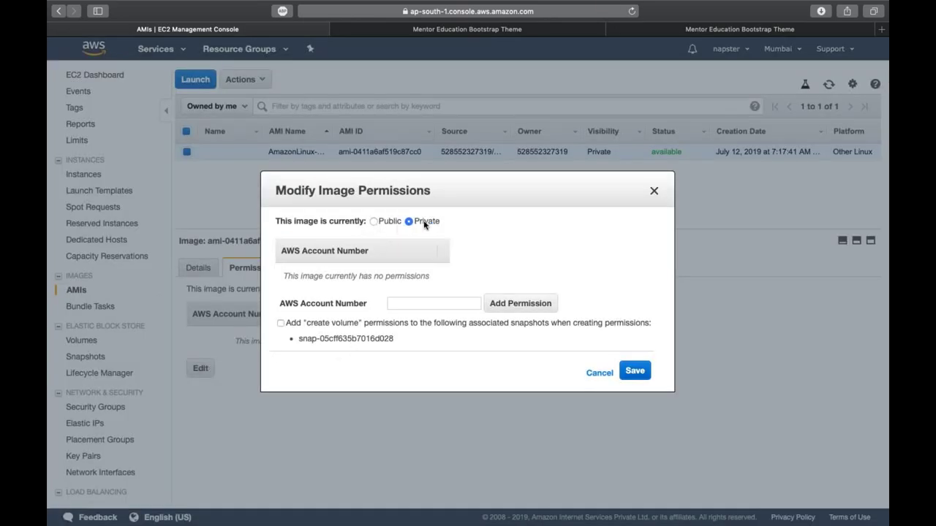
pyautogui.click(374, 222)
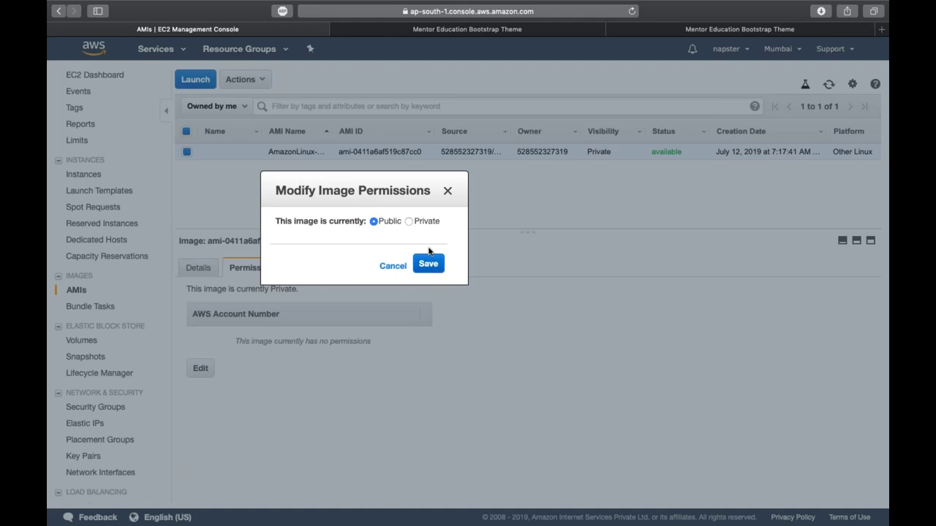
pyautogui.click(409, 223)
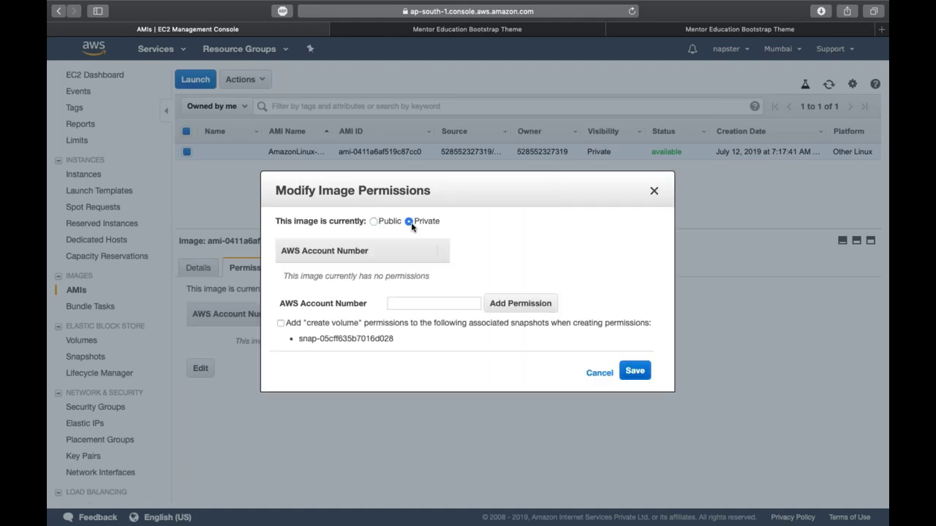
pyautogui.click(434, 302)
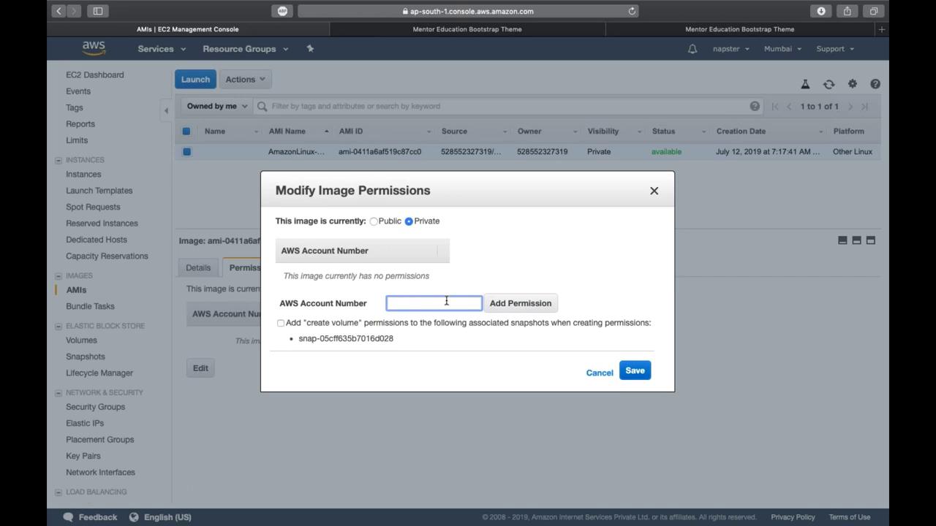
pyautogui.click(590, 371)
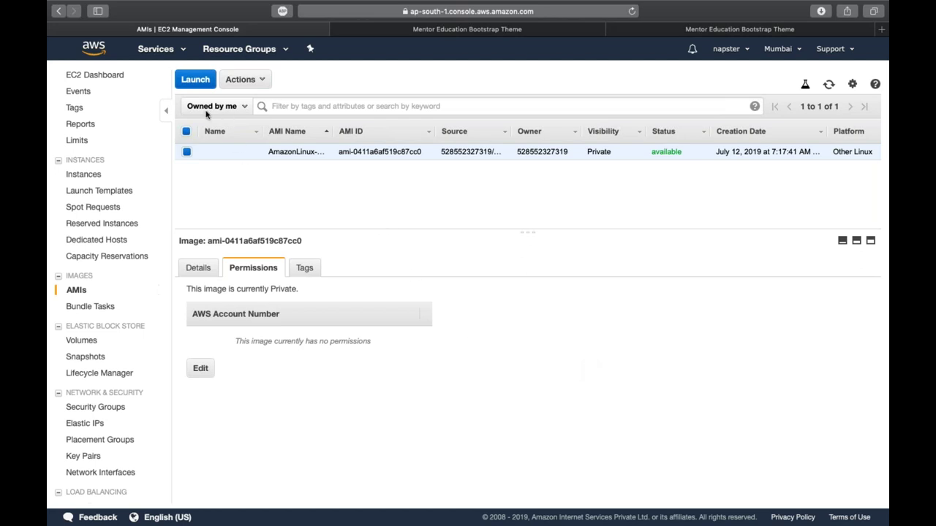
# Step: Switch the AMI list from Owned by me to the 40,011 Public images
pyautogui.tripleClick(288, 155)
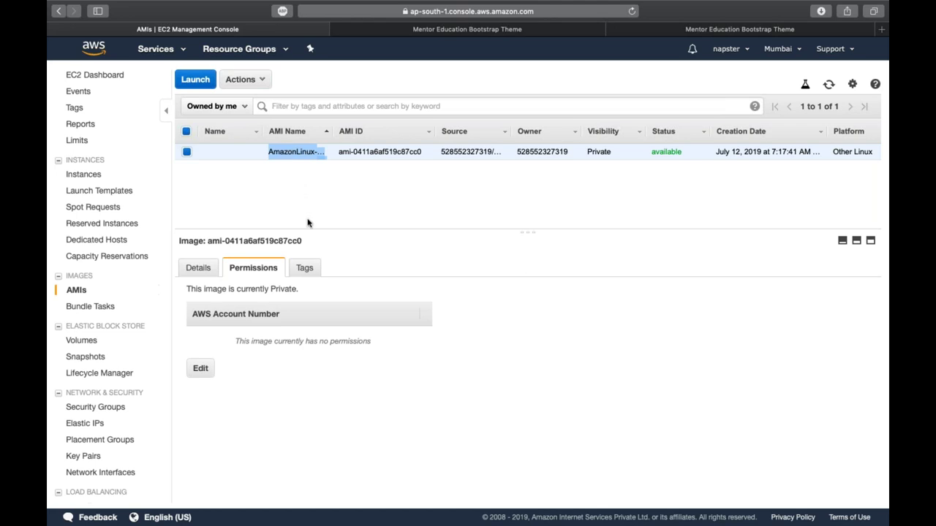
pyautogui.click(245, 107)
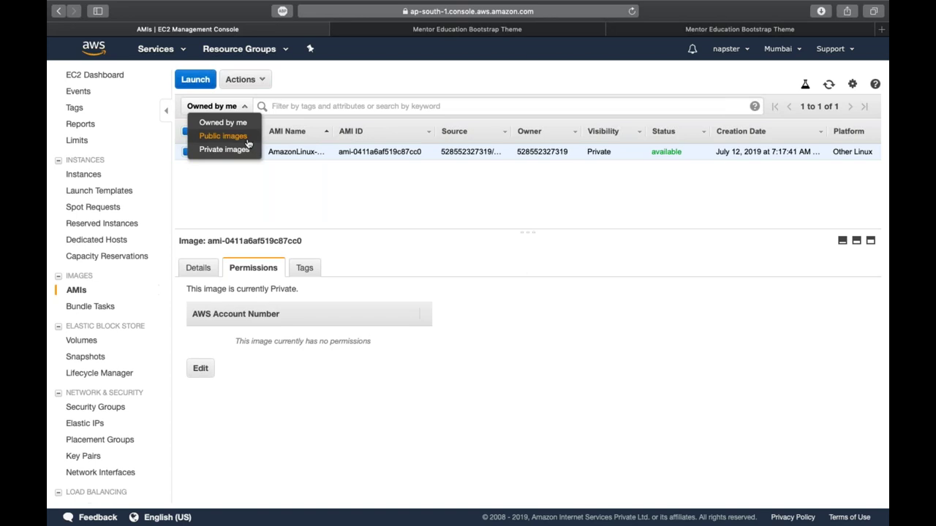
pyautogui.click(246, 139)
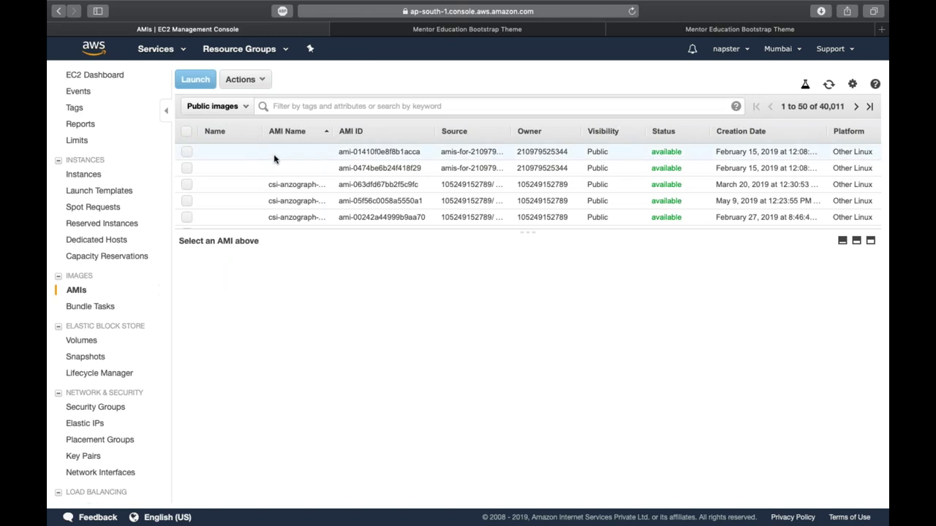
pyautogui.scroll(-5, 309, 182)
pyautogui.scroll(-5, 308, 182)
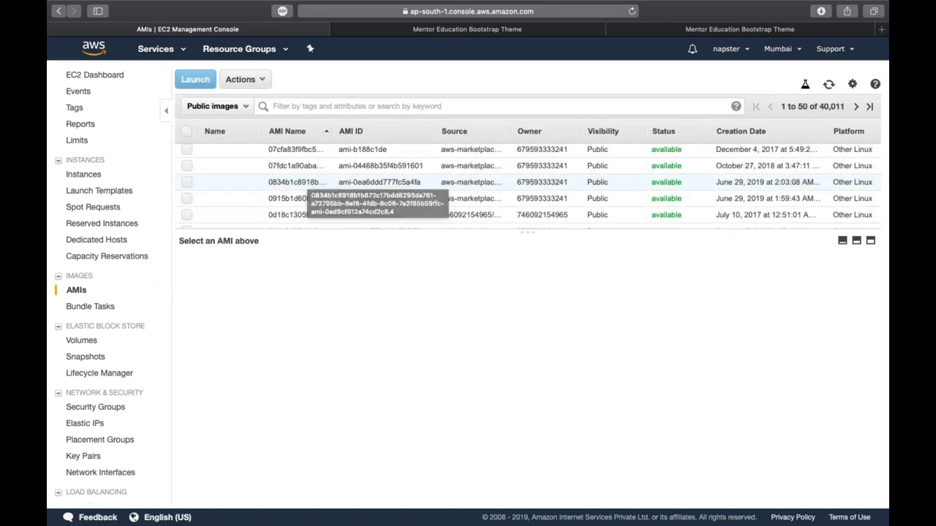
pyautogui.scroll(10, 422, 190)
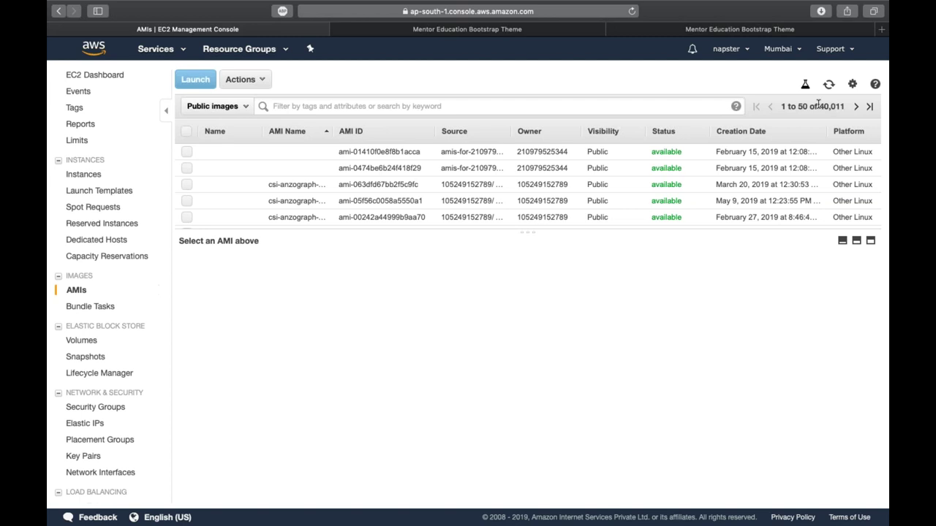
pyautogui.scroll(1, 661, 152)
# Step: Show the first public AMI's details (AllegroGraph 6.4.6) and widen the AMI Name column
pyautogui.click(319, 158)
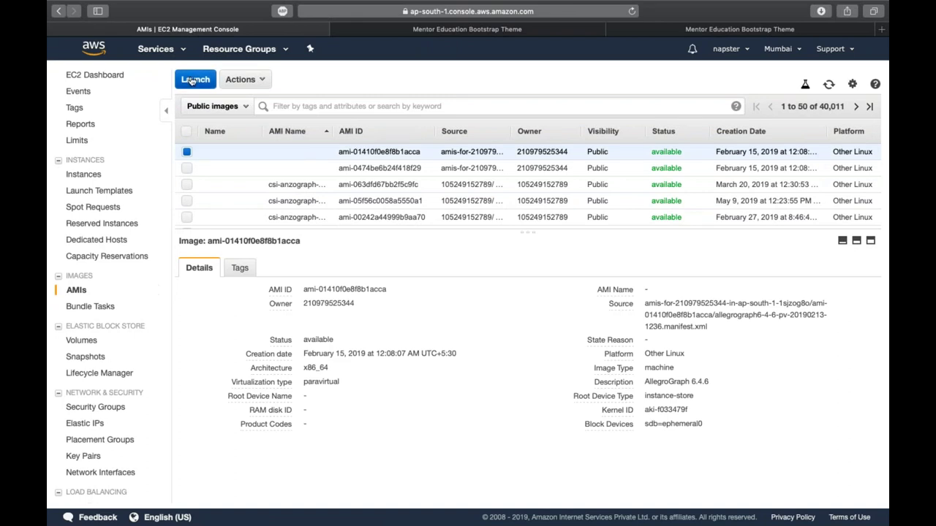
pyautogui.click(237, 107)
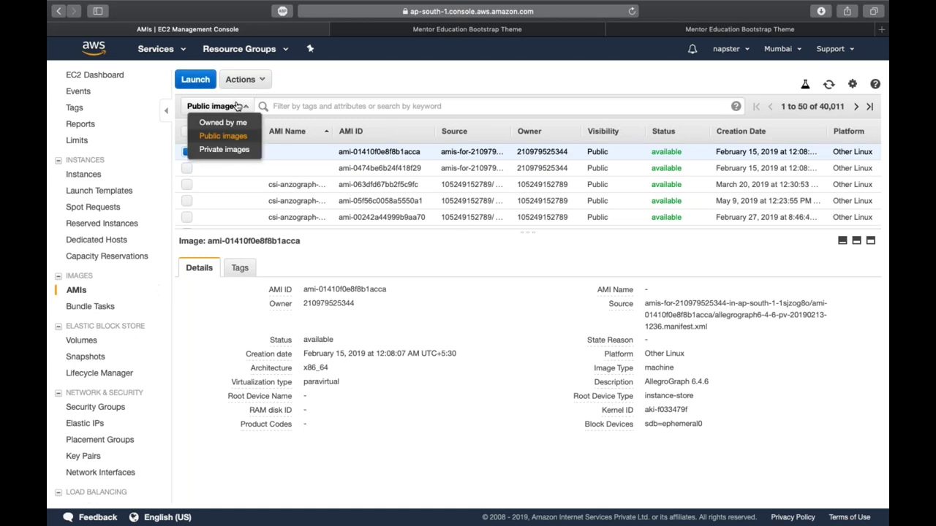
pyautogui.click(420, 135)
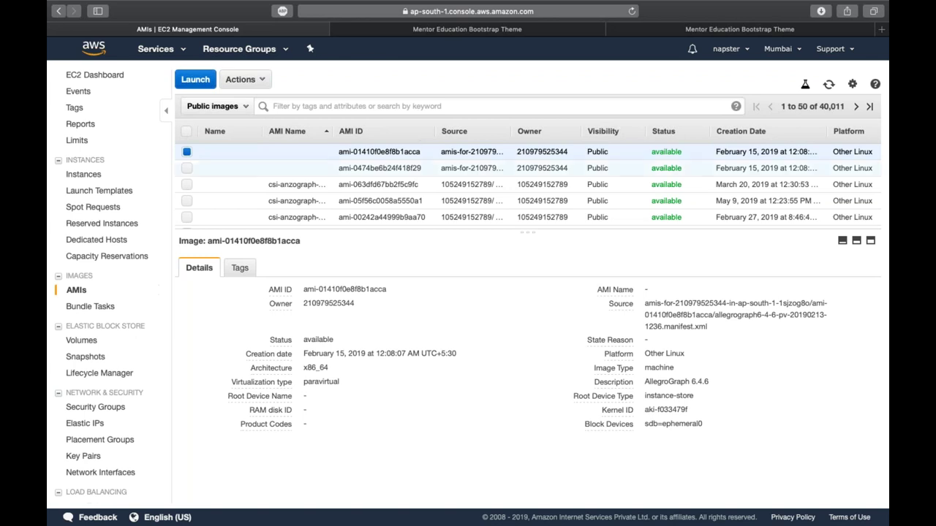
pyautogui.tripleClick(758, 304)
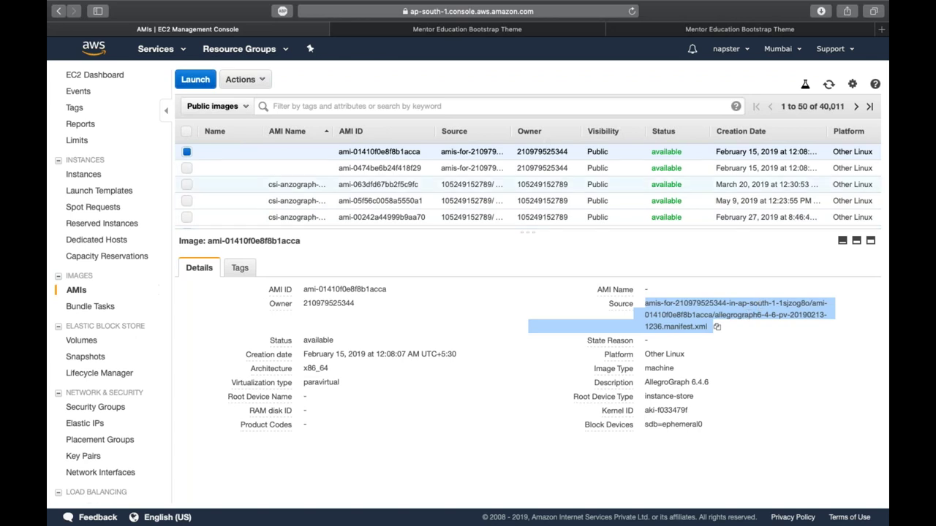
pyautogui.moveTo(330, 131); pyautogui.dragTo(441, 131)
# Step: Check the selected public AMI's Tags and Details tabs
pyautogui.scroll(-5, 439, 187)
pyautogui.scroll(-4, 526, 187)
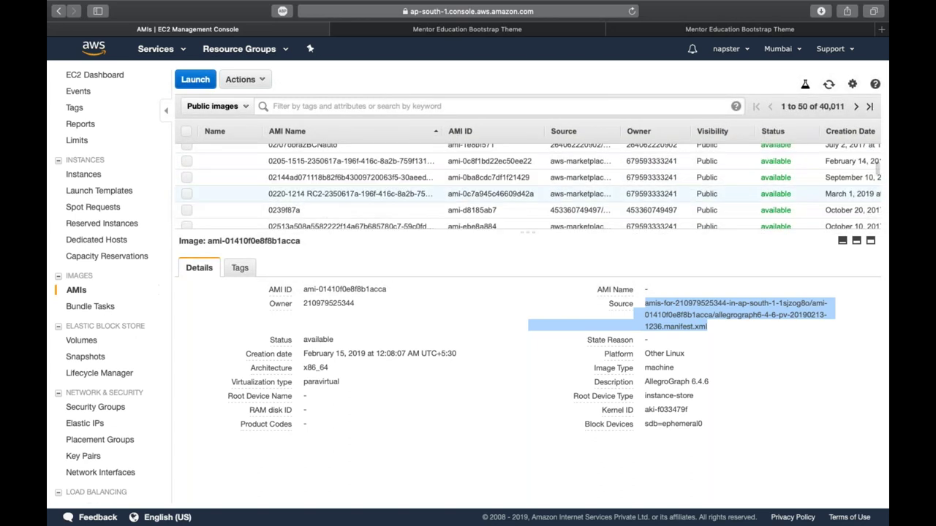
pyautogui.click(241, 268)
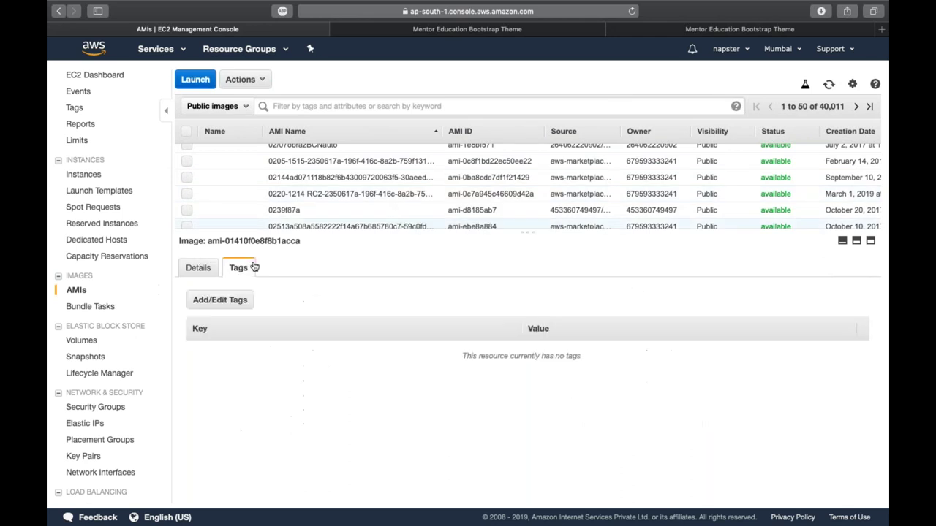
pyautogui.click(212, 269)
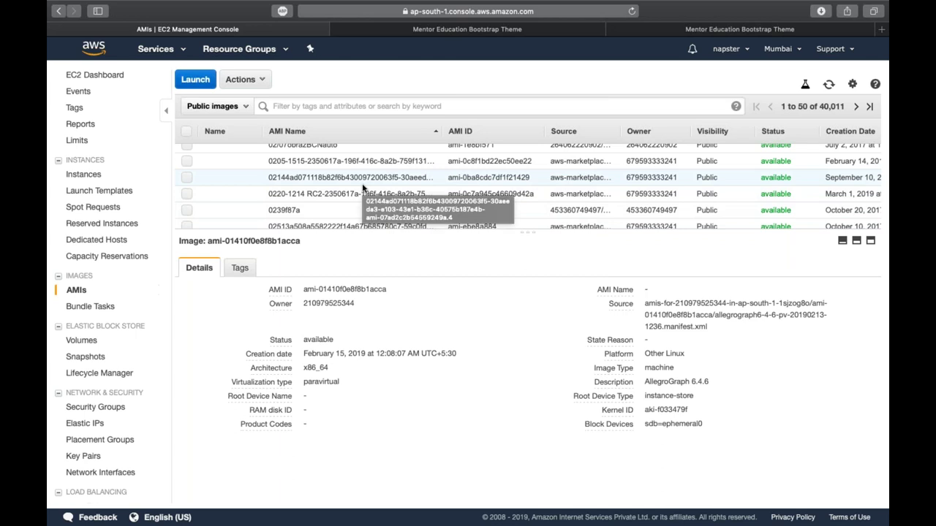
# Step: Browse other public AMIs, ending on 03.06-UBUNTU-QUASAR-MAIN's Details tab
pyautogui.scroll(-2, 362, 189)
pyautogui.click(363, 184)
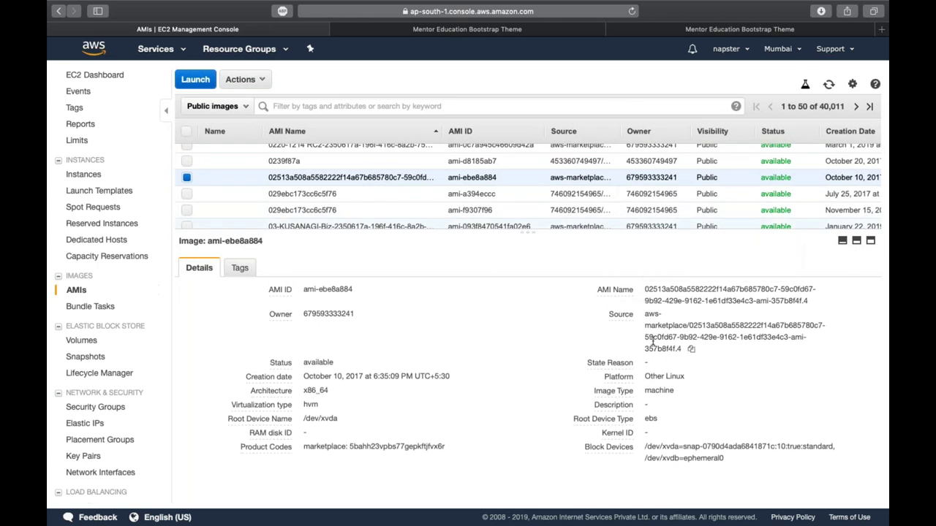
pyautogui.scroll(-1, 480, 209)
pyautogui.scroll(-3, 480, 209)
pyautogui.click(395, 211)
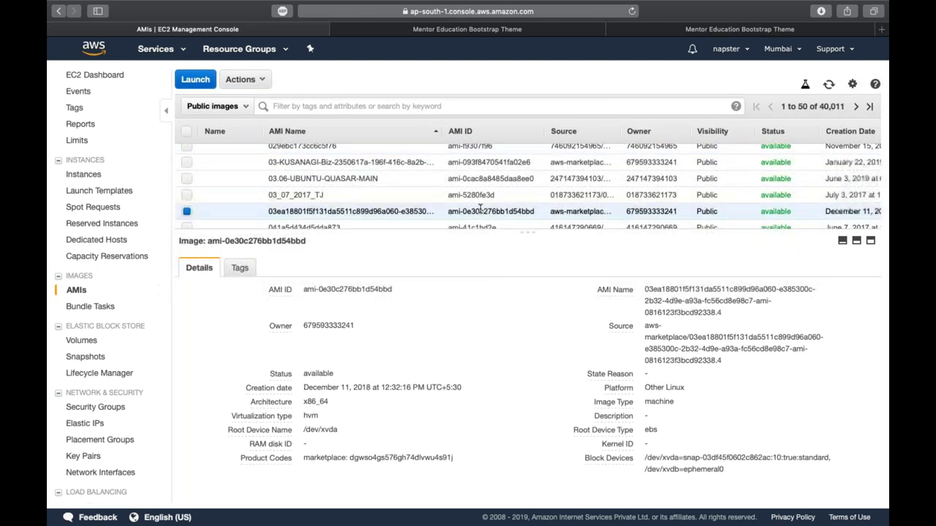
pyautogui.click(430, 181)
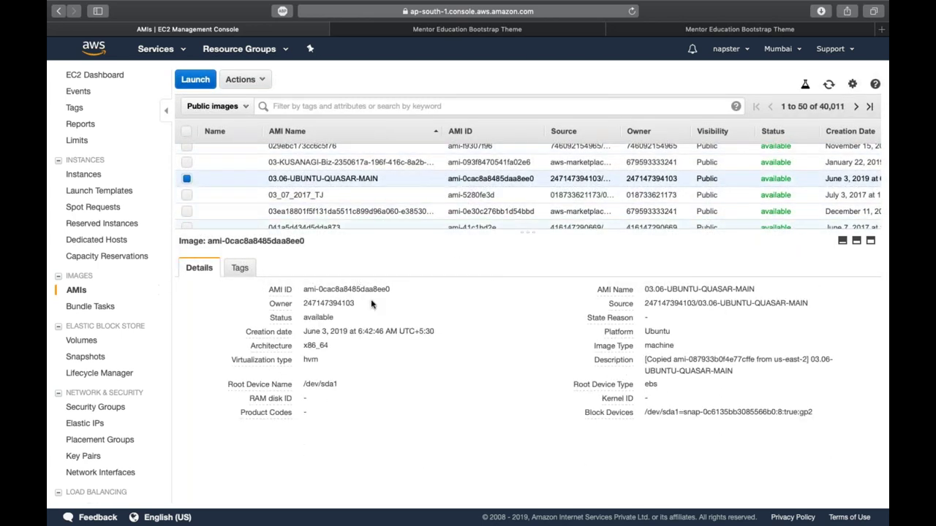
pyautogui.click(227, 268)
pyautogui.click(203, 268)
# Step: On the Instances page, compare the details of Linux1 and Linux2
pyautogui.click(82, 174)
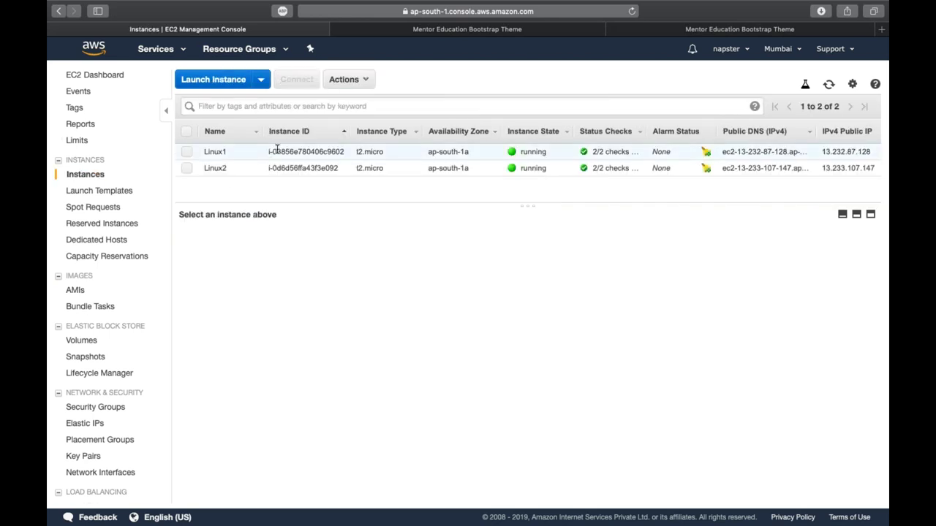
pyautogui.click(273, 151)
pyautogui.click(295, 168)
pyautogui.click(307, 151)
pyautogui.click(319, 171)
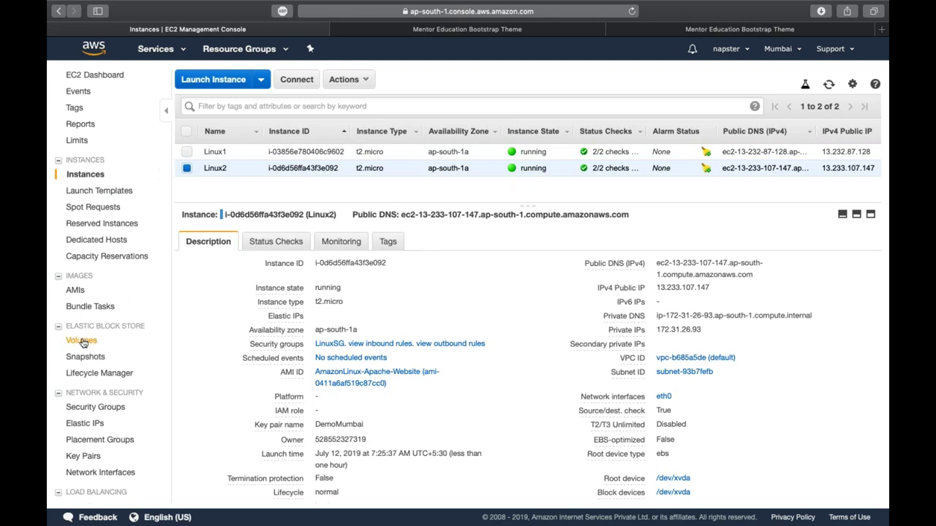
# Step: On the Volumes page, view the Linux2 and Linux volume details, ending on Linux
pyautogui.click(80, 342)
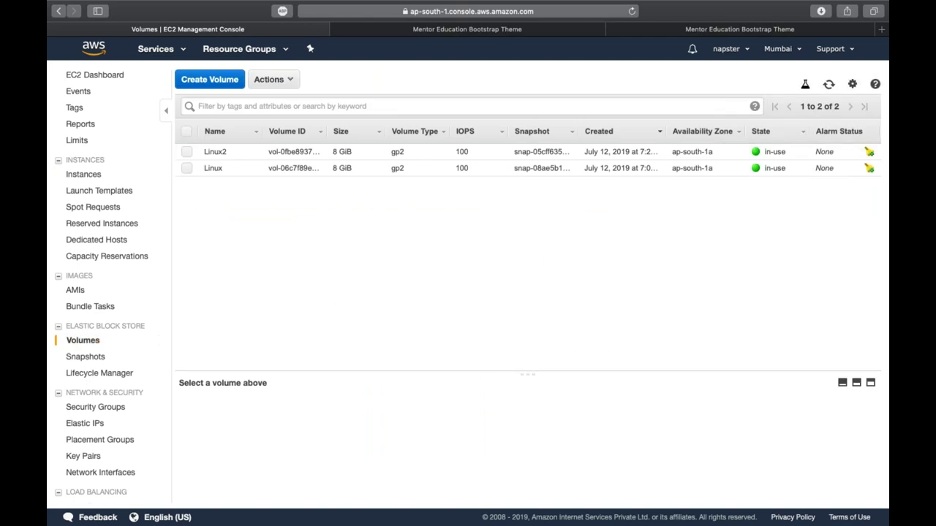
pyautogui.doubleClick(340, 167)
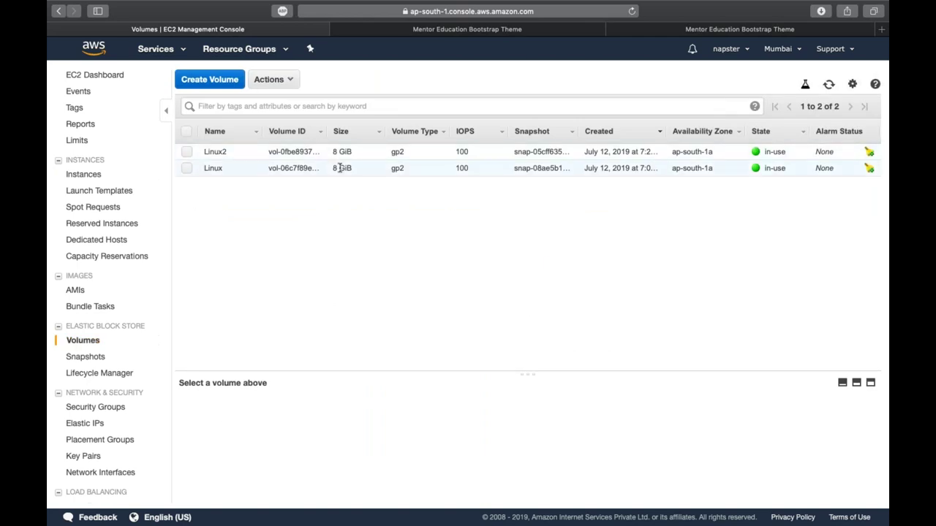
pyautogui.click(340, 151)
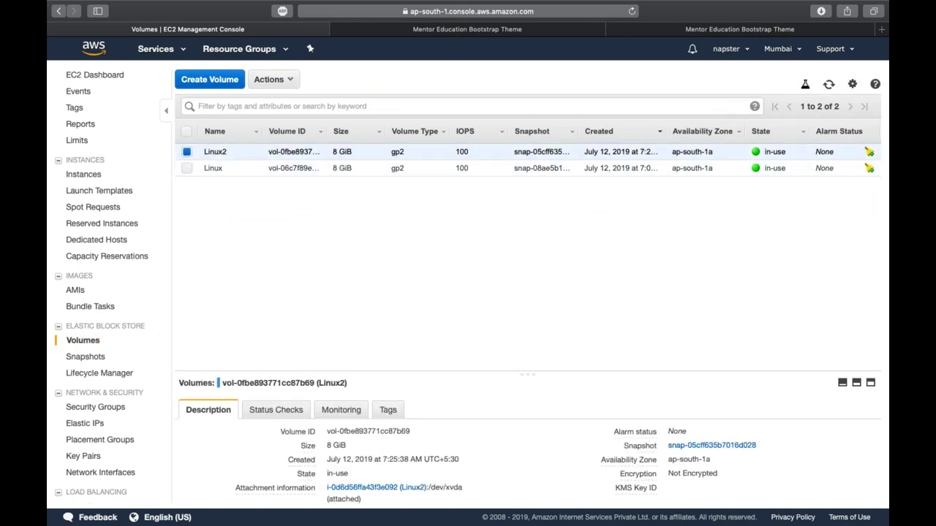
pyautogui.click(351, 168)
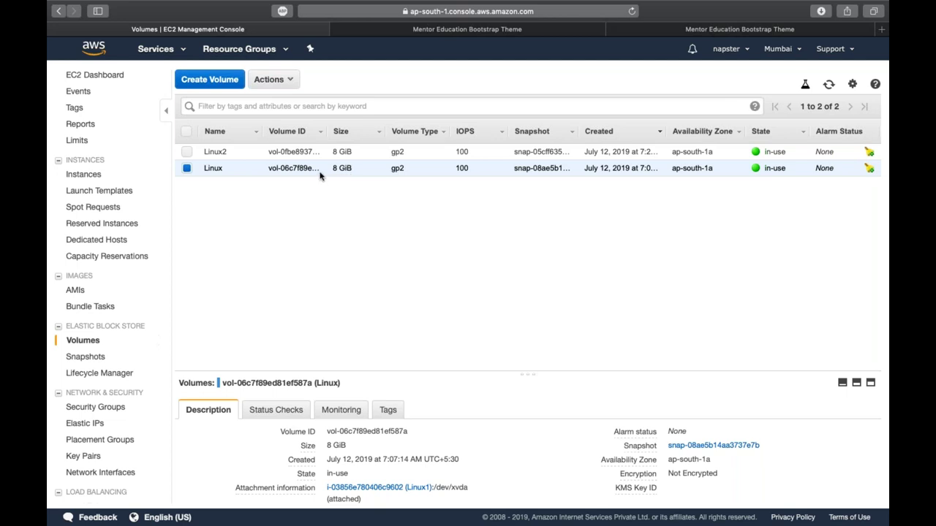
# Step: Check the Linux volume's Actions menu and reselect the Linux volume on the Volumes page
pyautogui.click(288, 83)
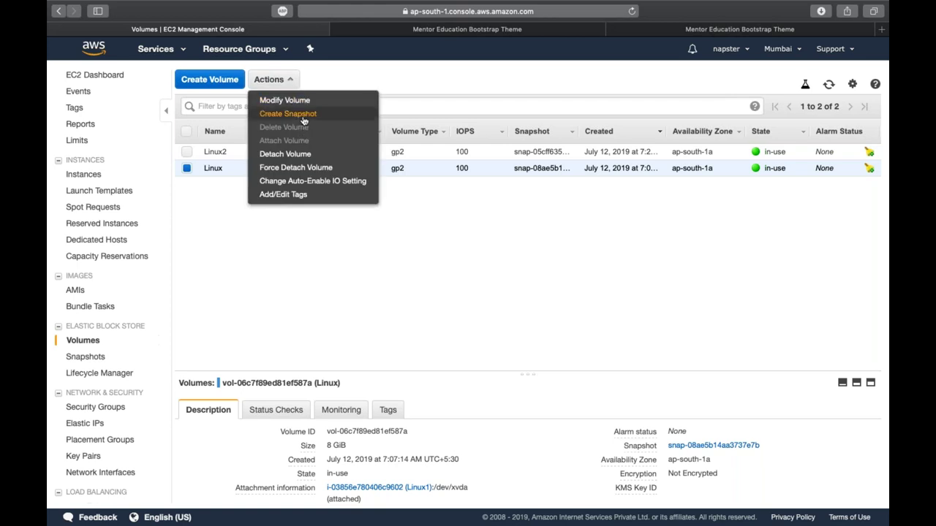
pyautogui.click(500, 237)
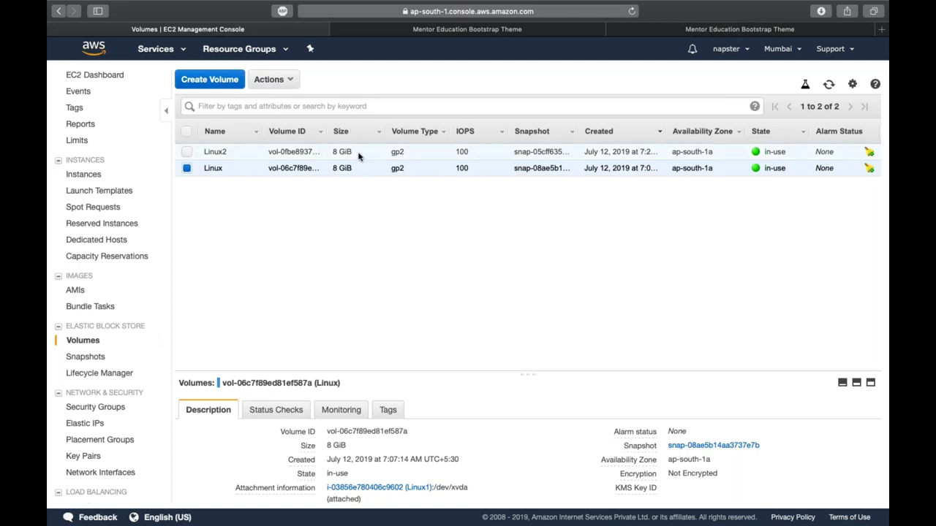
pyautogui.click(81, 174)
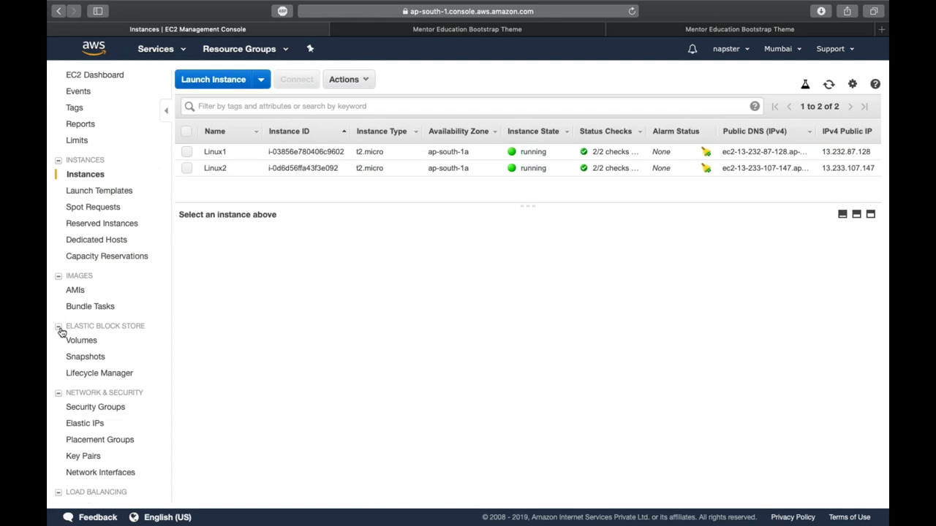
pyautogui.click(92, 342)
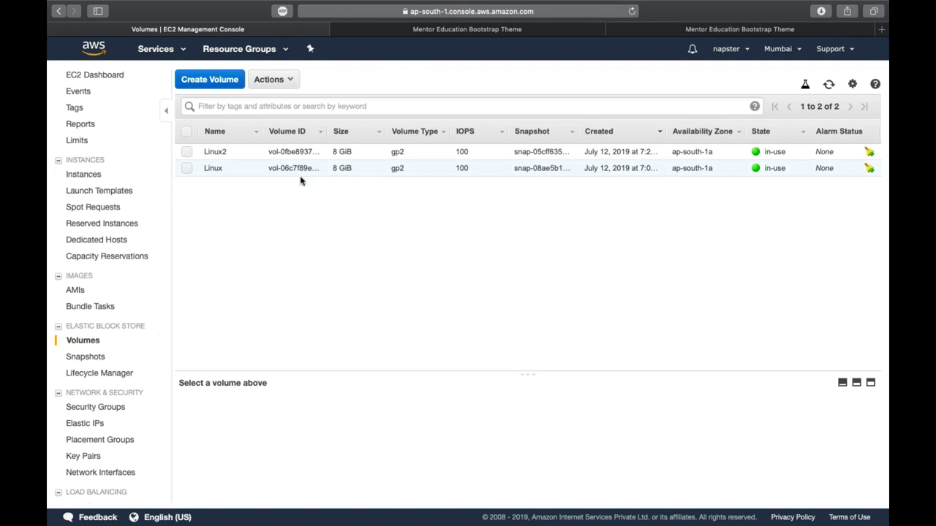
pyautogui.click(296, 168)
pyautogui.click(274, 80)
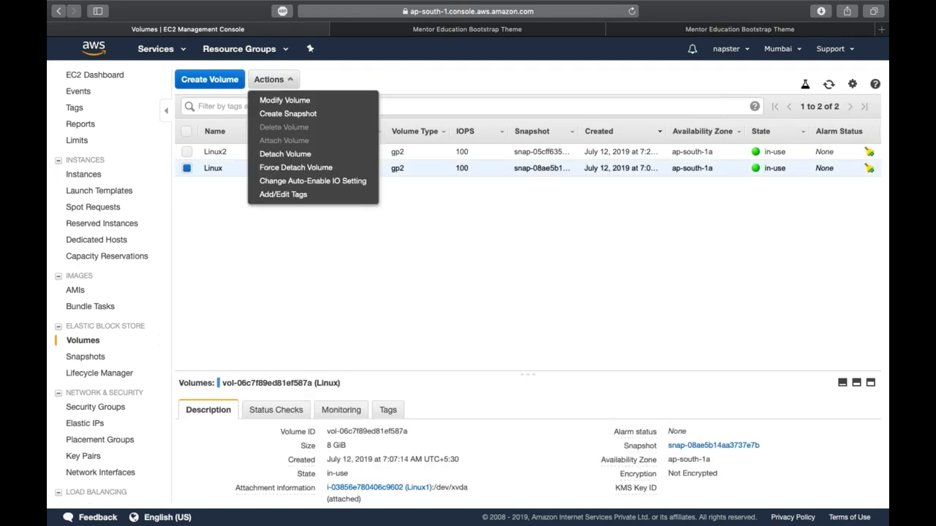
pyautogui.click(586, 309)
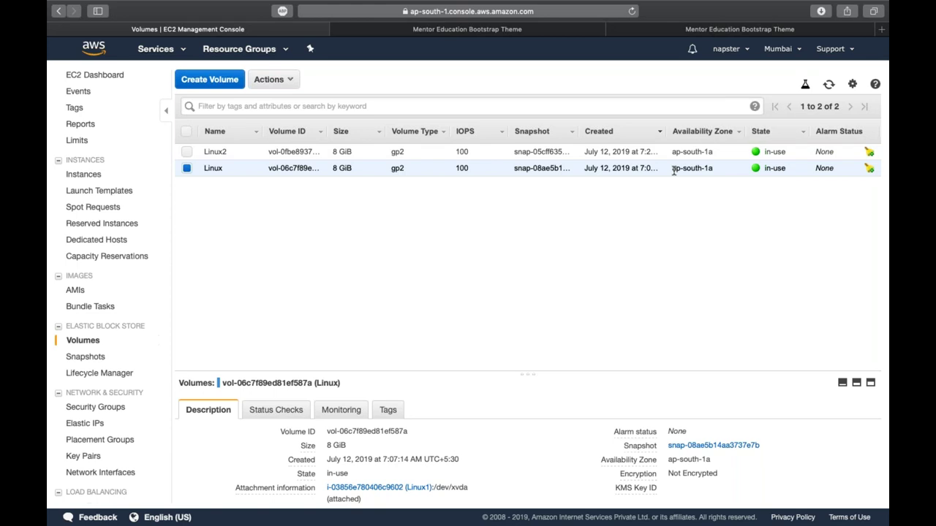
# Step: In the Word notes, add the line '8gb boot information' below the bash script
pyautogui.hotkey('ctrl', 'Left')
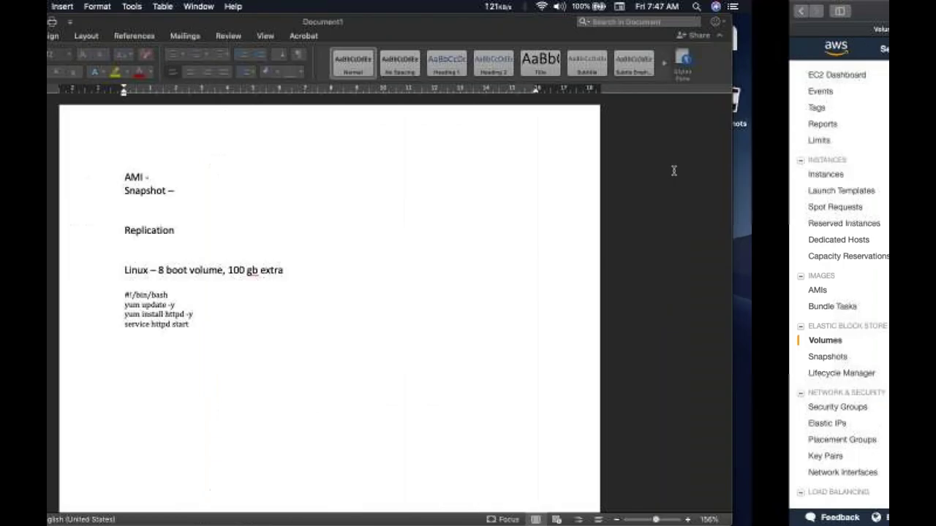
pyautogui.click(614, 422)
pyautogui.press('Return')
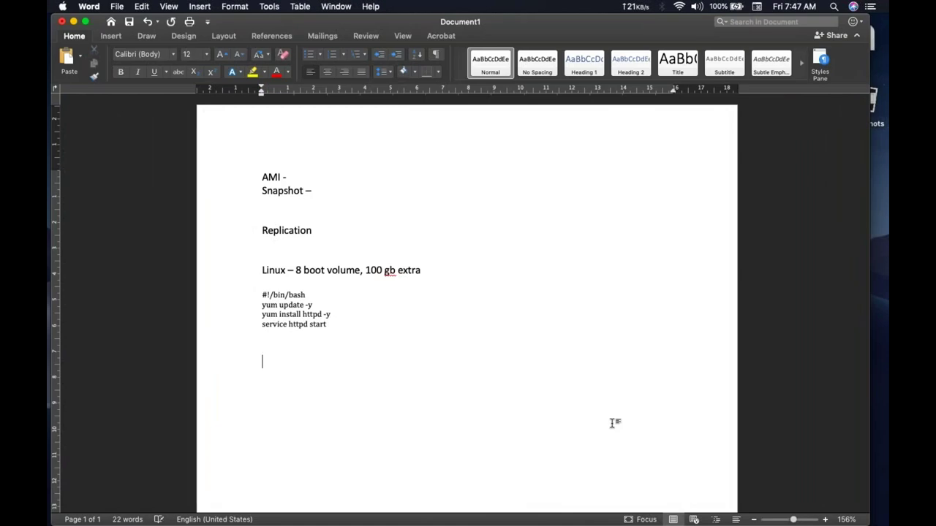
pyautogui.write('8')
pyautogui.press('BackSpace')
pyautogui.write('gb boot information')
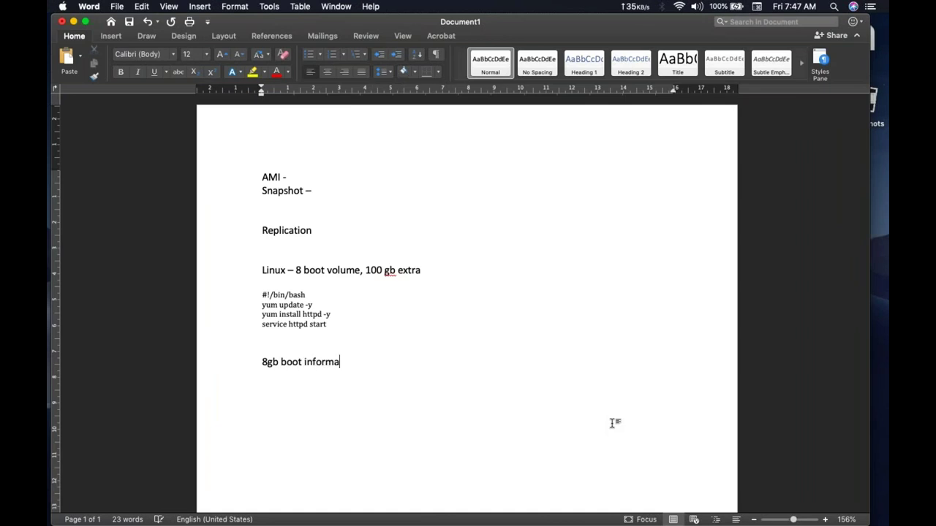
# Step: Add the lines '100gb data', '8gb snap' and '100gb snap'
pyautogui.press('Return')
pyautogui.write('100gb ex')
pyautogui.press('BackSpace')
pyautogui.press('BackSpace')
pyautogui.write('data')
pyautogui.press('Return')
pyautogui.press('Return')
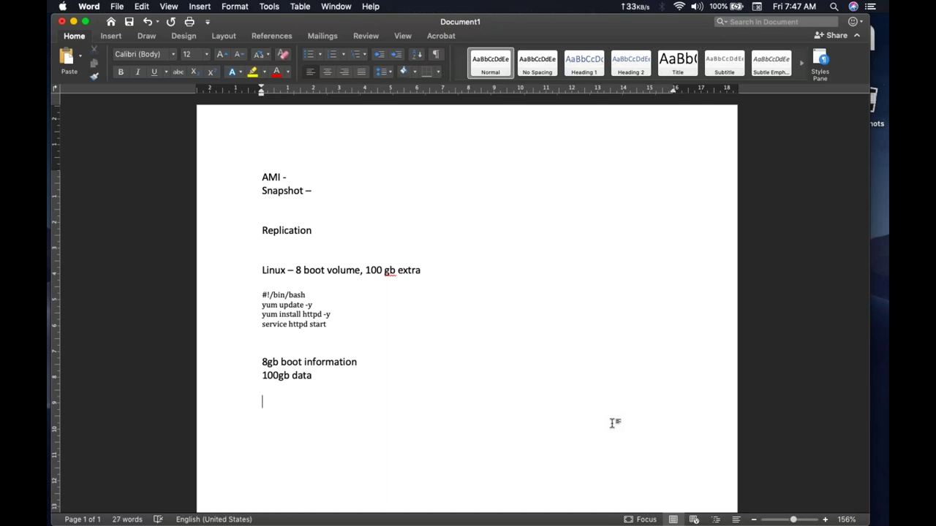
pyautogui.write('8gb s')
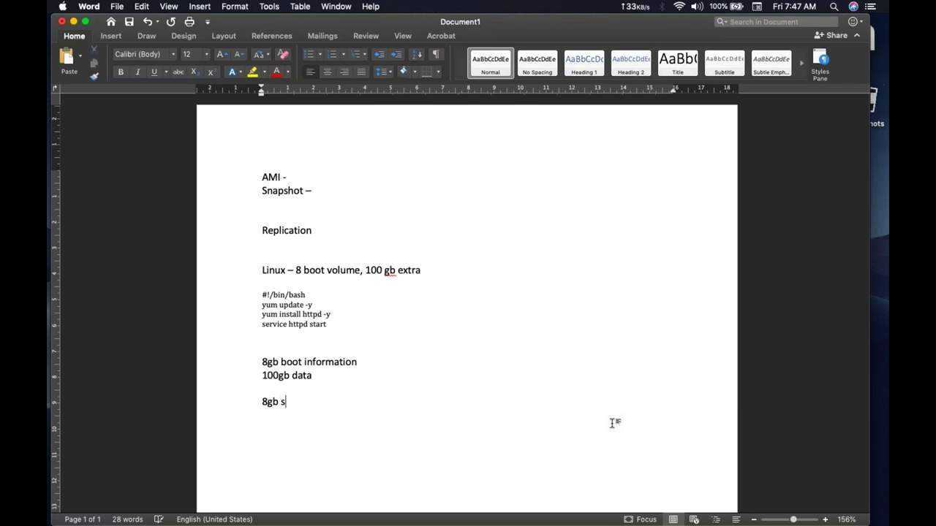
pyautogui.write('nap')
pyautogui.press('Return')
pyautogui.write('100gb snap')
pyautogui.press('Return')
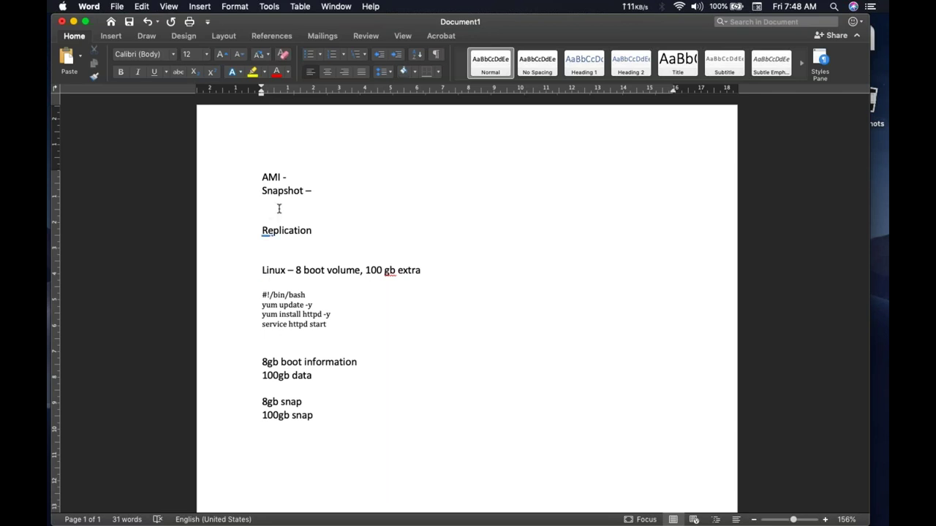
# Step: Below '100gb snap', add the lines '8gb snap' and 'goto launching'
pyautogui.tripleClick(272, 175)
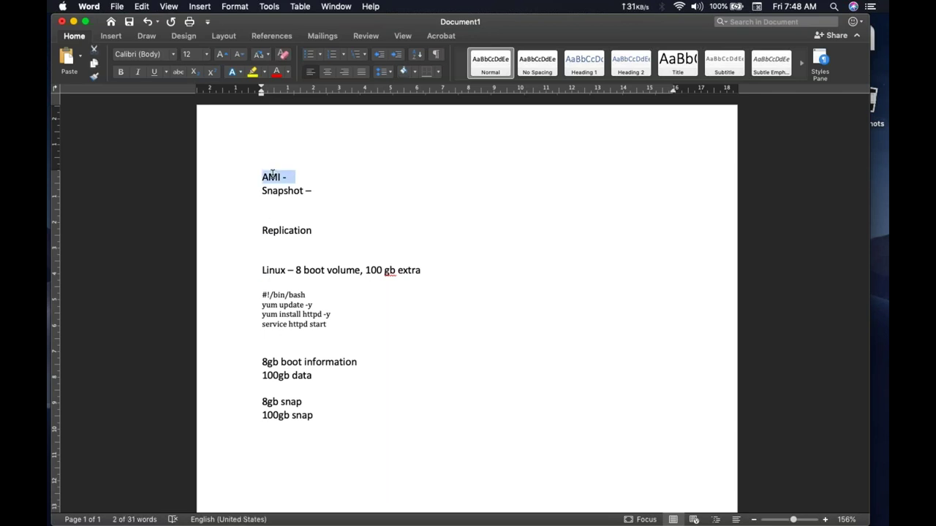
pyautogui.click(304, 177)
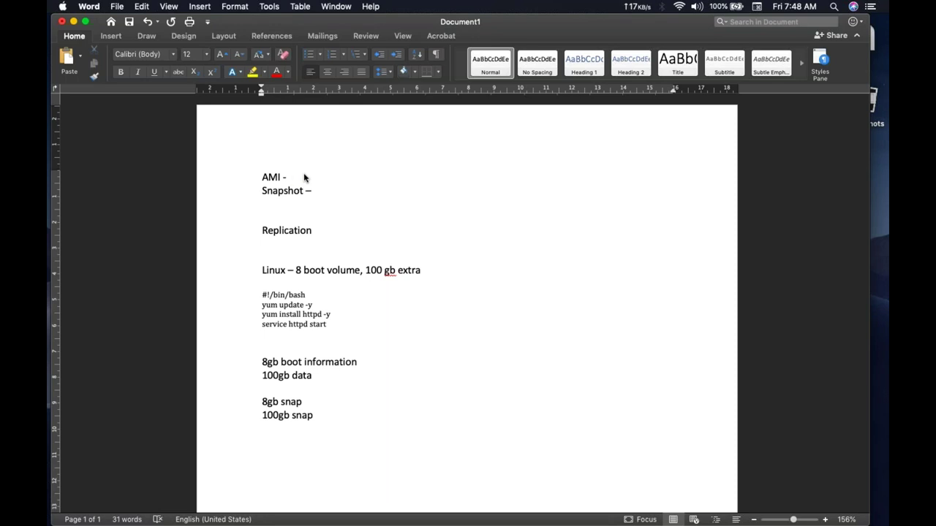
pyautogui.scroll(-2, 305, 177)
pyautogui.click(342, 427)
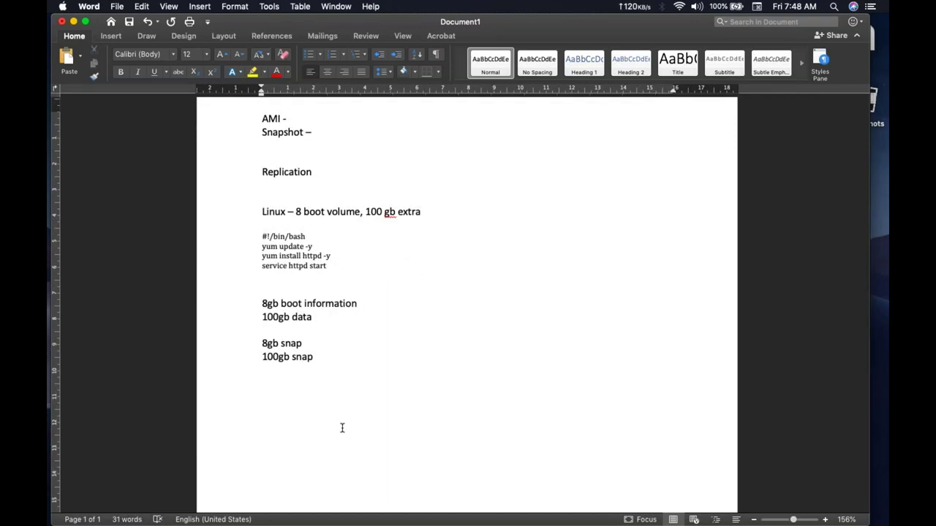
pyautogui.write('8gb snap')
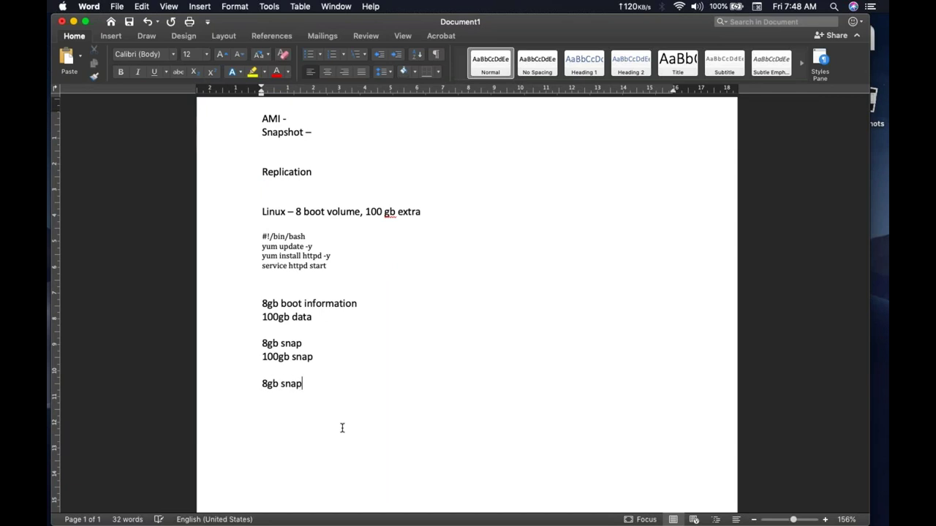
pyautogui.press('Return')
pyautogui.write('goto launching')
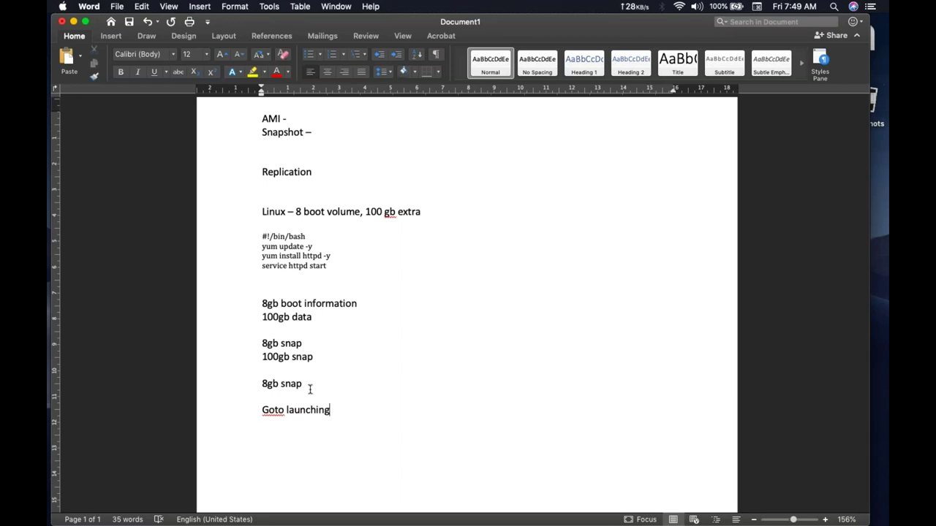
# Step: Bring the Word document back and place the caret at the end of 'Goto launching'
pyautogui.moveTo(308, 387); pyautogui.dragTo(308, 389)
pyautogui.click(877, 194)
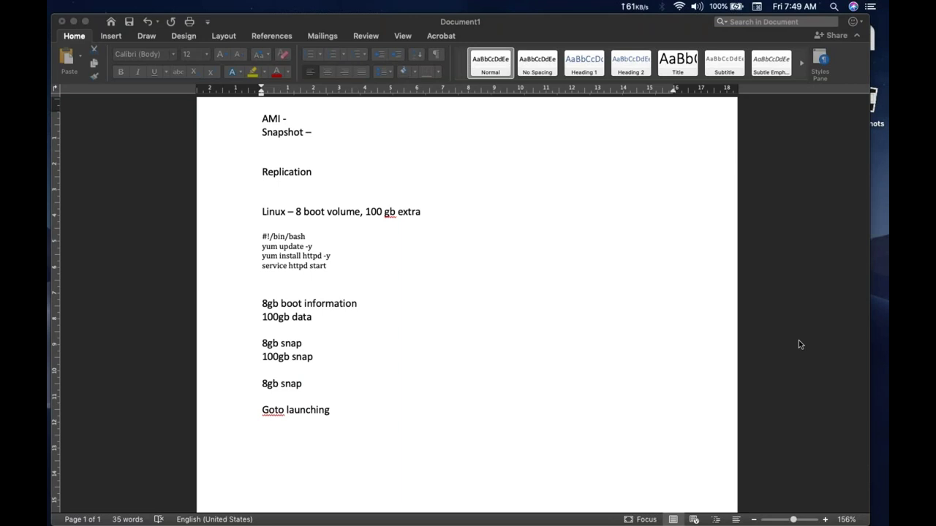
pyautogui.click(542, 334)
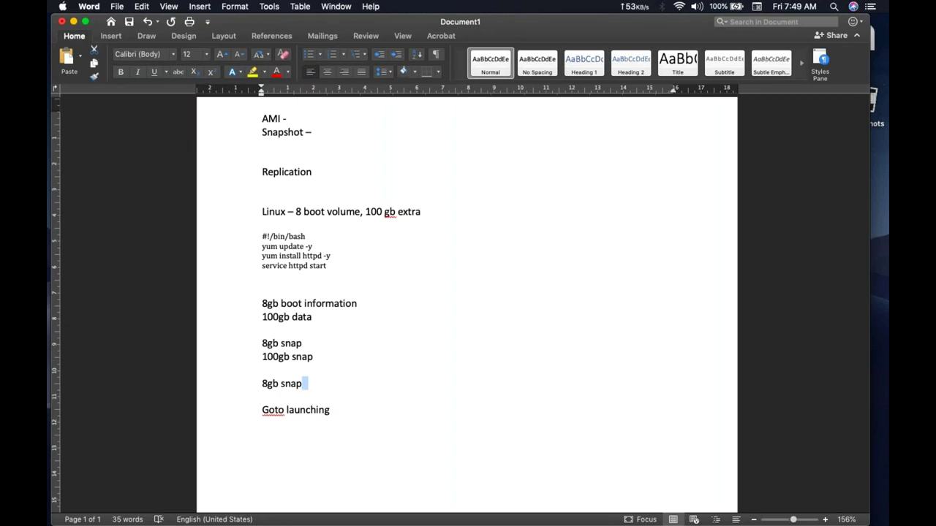
pyautogui.scroll(-2, 467, 307)
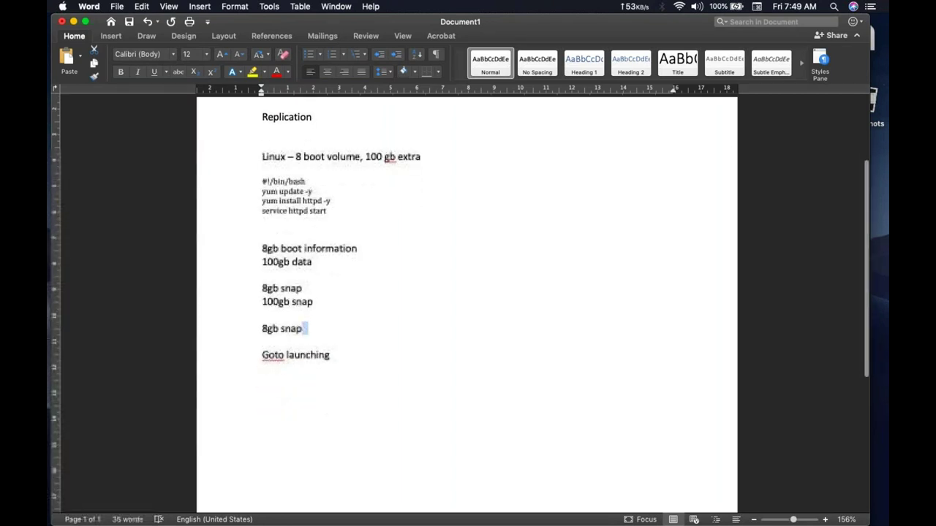
pyautogui.press('XF86AudioRaiseVolume')
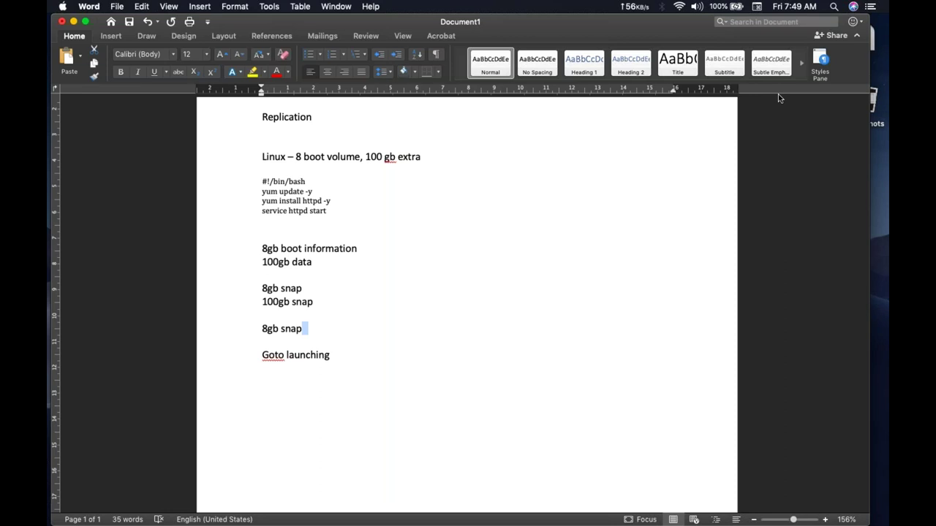
pyautogui.click(497, 363)
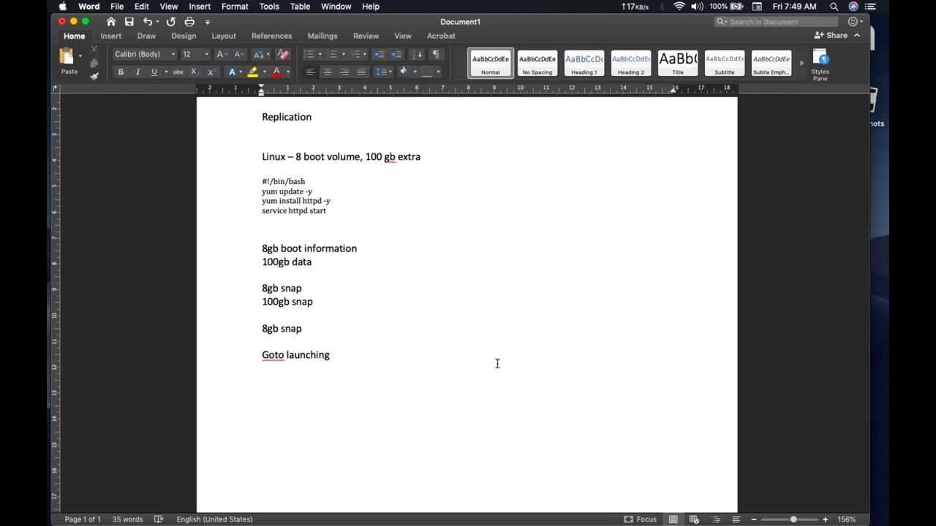
# Step: Add the lines 'new machine - 8gb ami' and '8gb snap' below Goto launching
pyautogui.press('Return')
pyautogui.write('new machine')
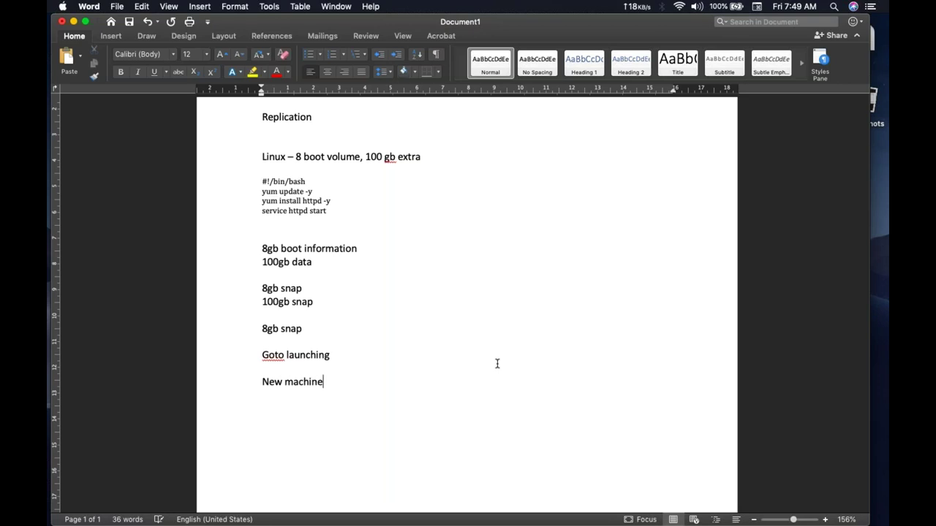
pyautogui.write(' - 8gb ami')
pyautogui.press('Return')
pyautogui.write('8gb')
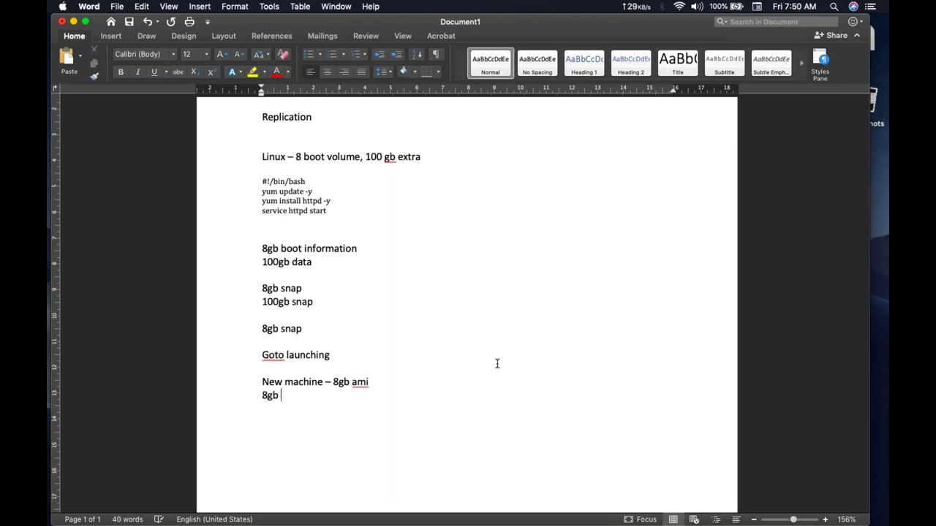
pyautogui.write(' snap')
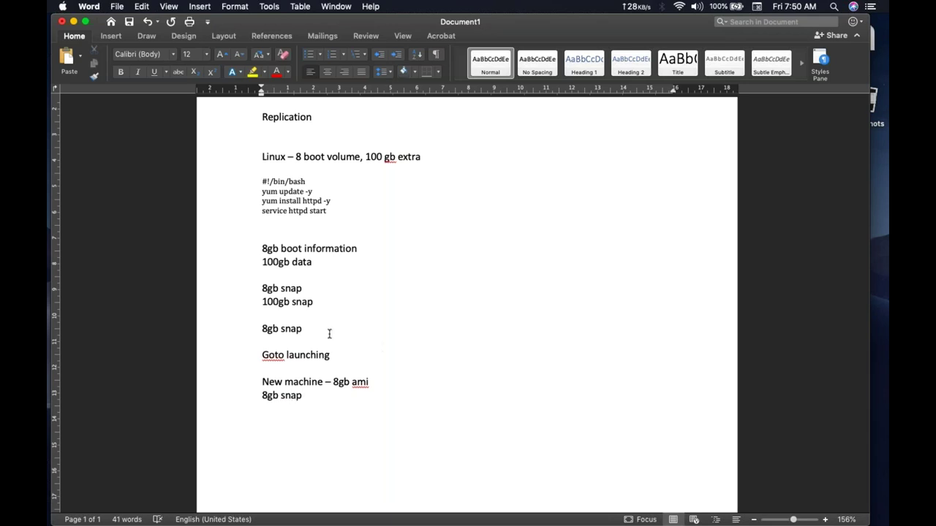
# Step: Review the notes by selecting each of the 8gb snap lines in turn
pyautogui.tripleClick(325, 329)
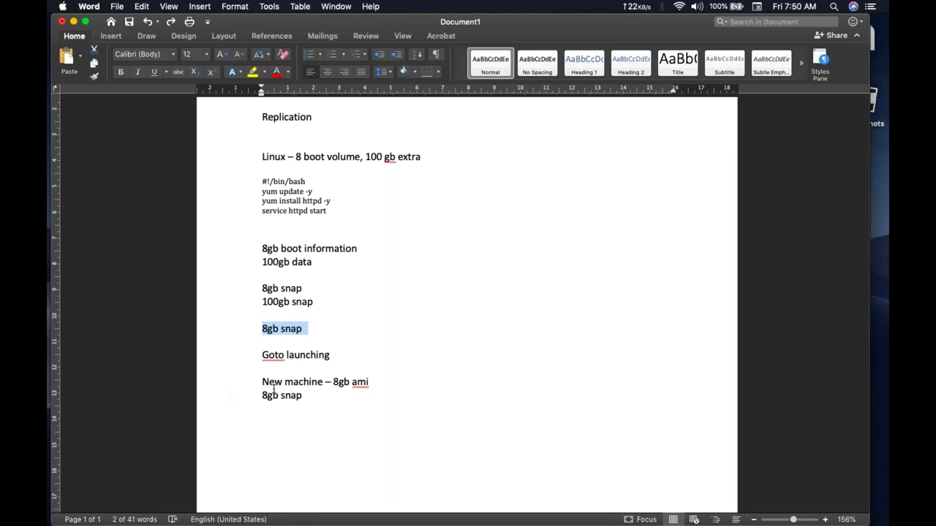
pyautogui.click(322, 403)
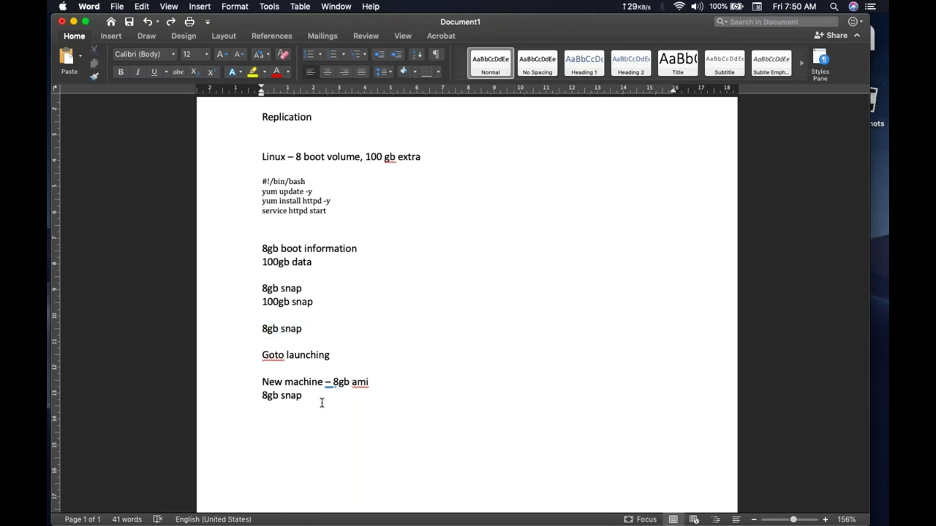
pyautogui.tripleClick(291, 397)
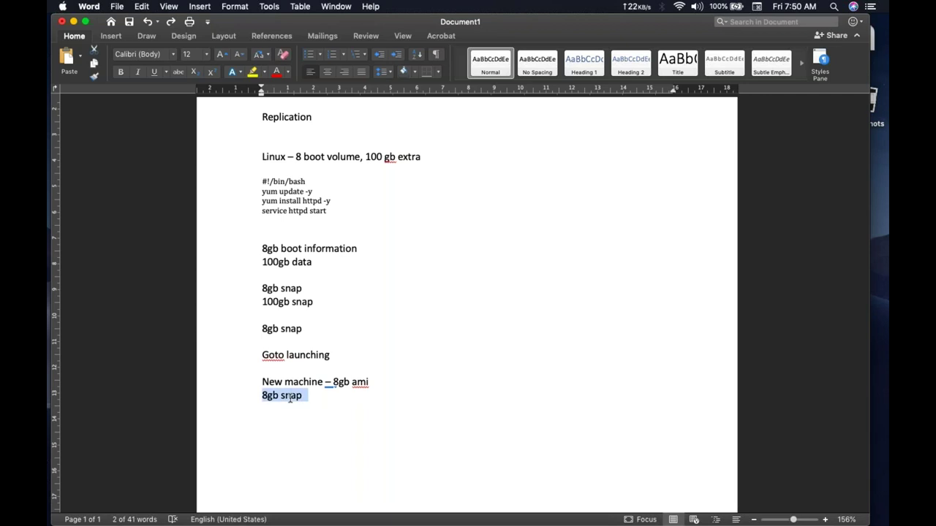
pyautogui.click(373, 382)
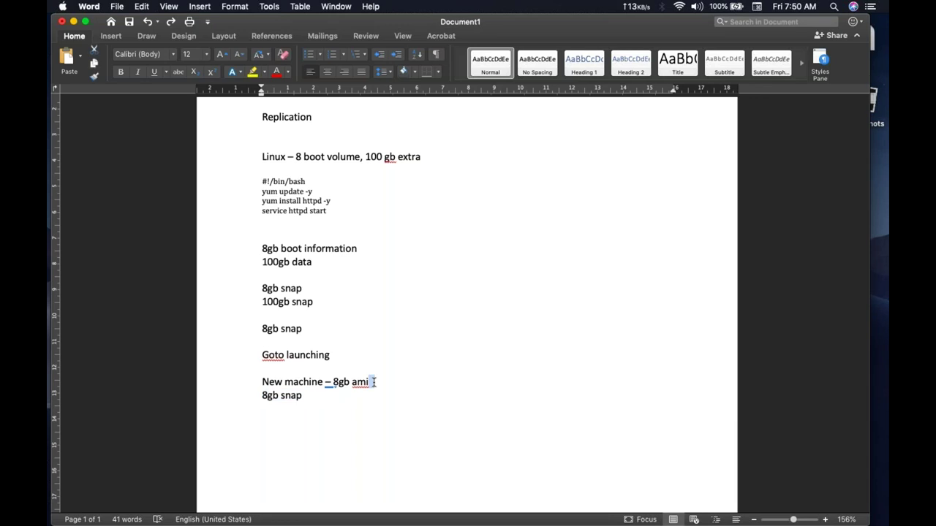
pyautogui.tripleClick(308, 289)
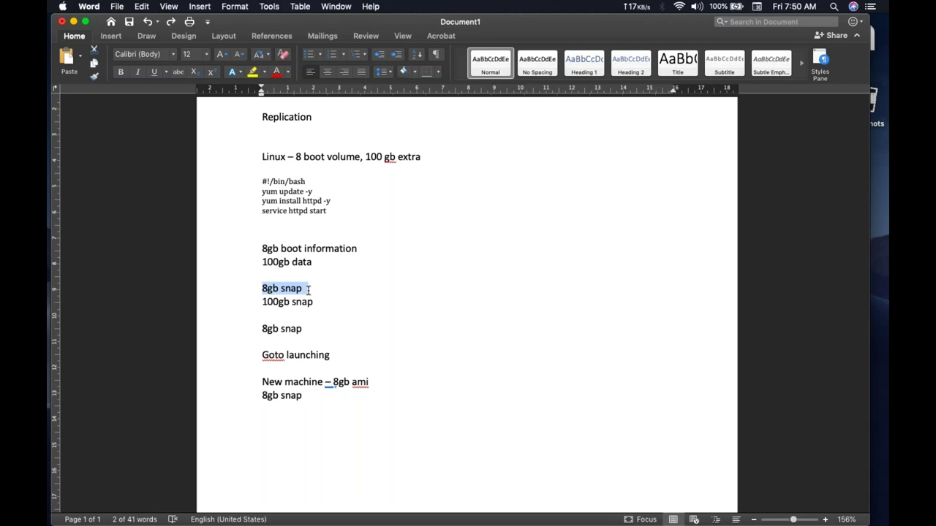
pyautogui.click(308, 289)
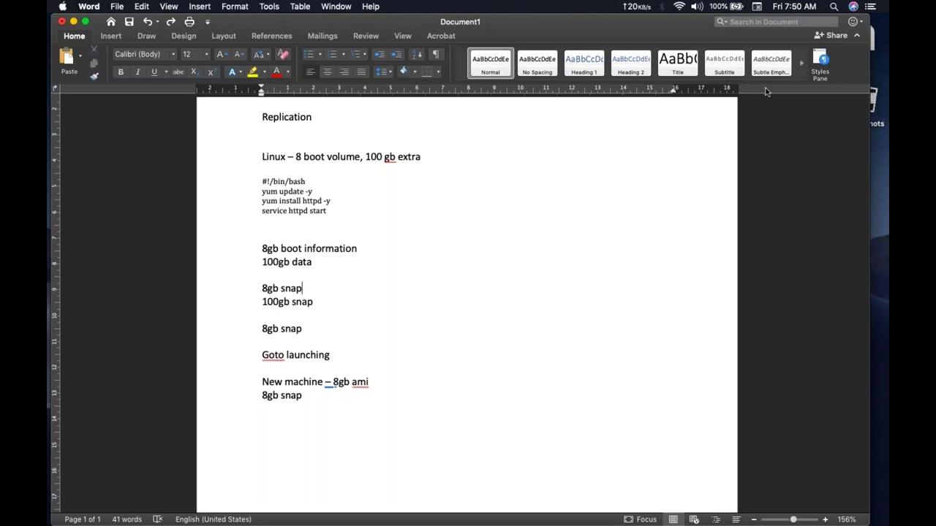
# Step: Return to the EC2 console and start Launch Instance from the Instances page
pyautogui.hotkey('ctrl', 'Right')
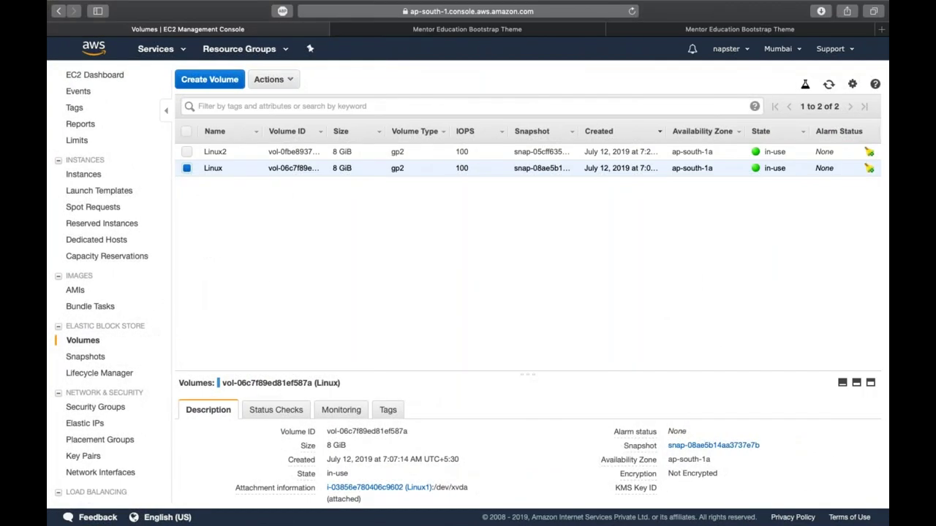
pyautogui.moveTo(514, 372); pyautogui.dragTo(528, 222)
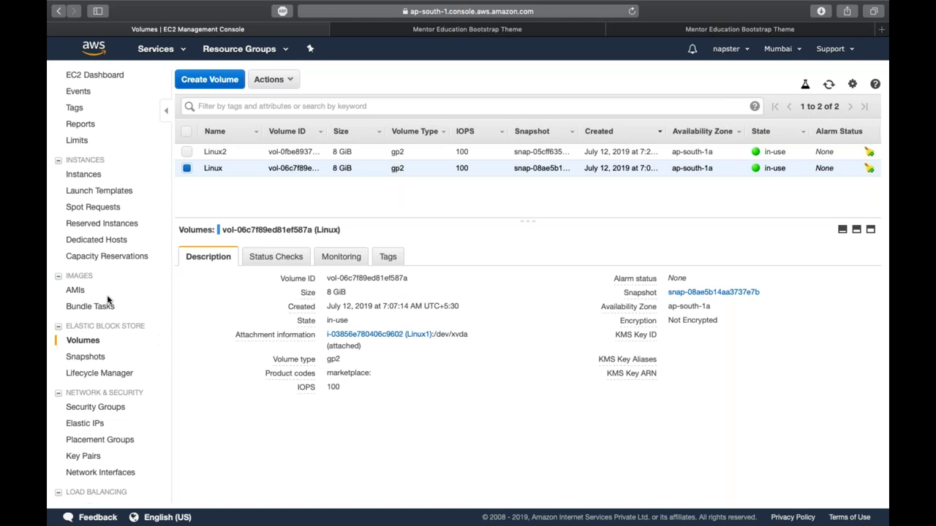
pyautogui.click(102, 175)
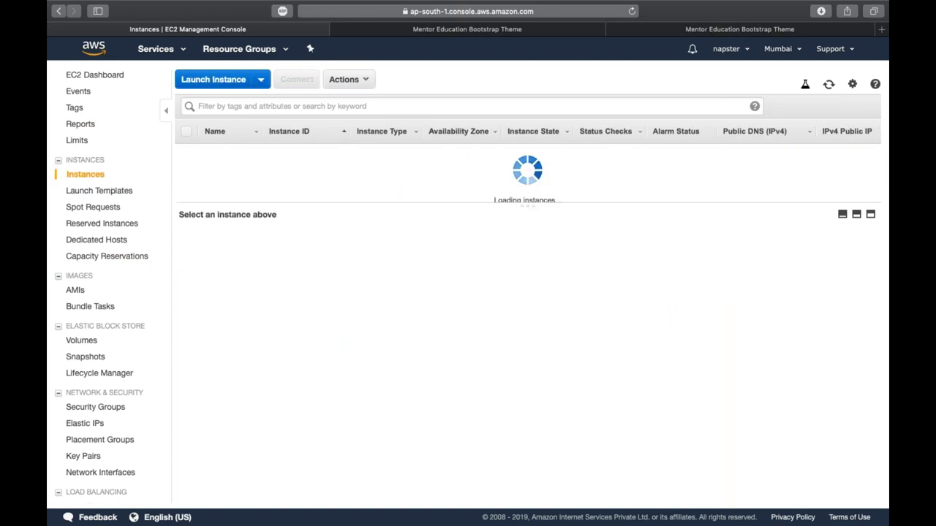
pyautogui.click(75, 290)
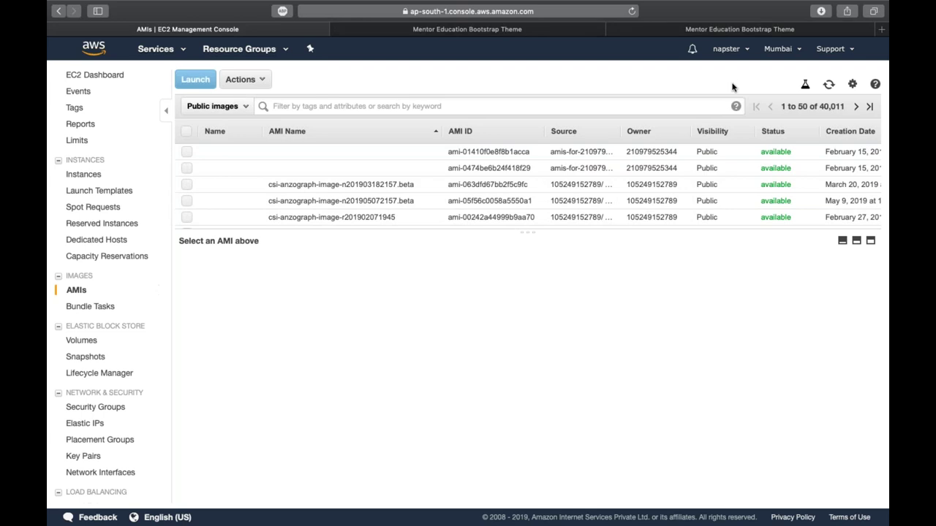
pyautogui.press('super+Tab')
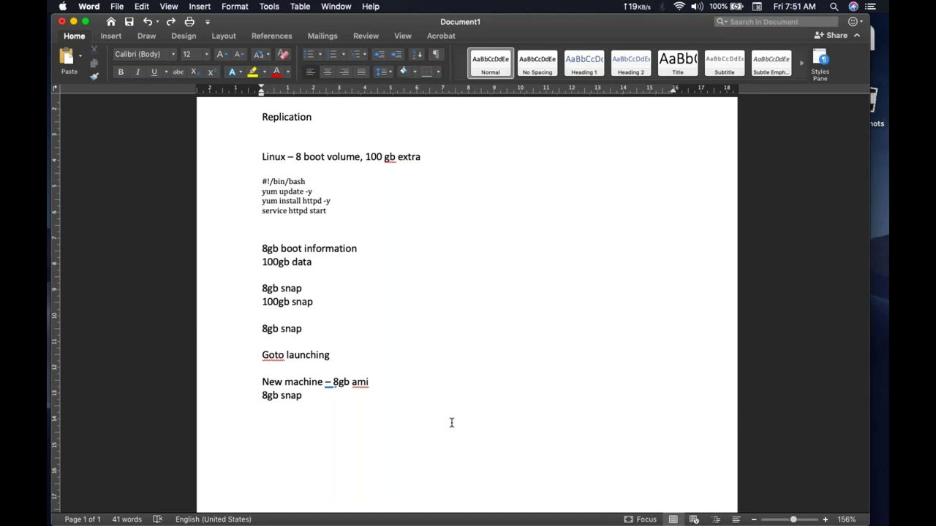
pyautogui.press('super+Tab')
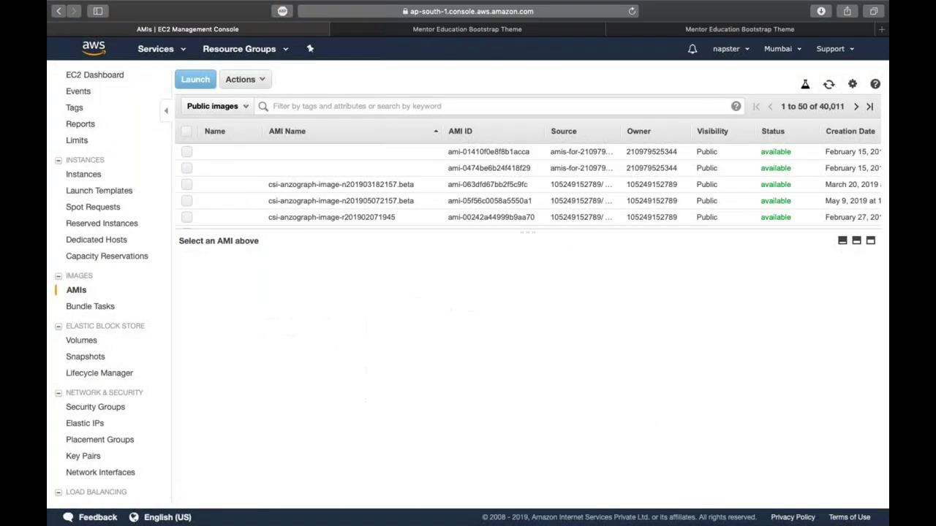
pyautogui.click(85, 175)
pyautogui.click(214, 79)
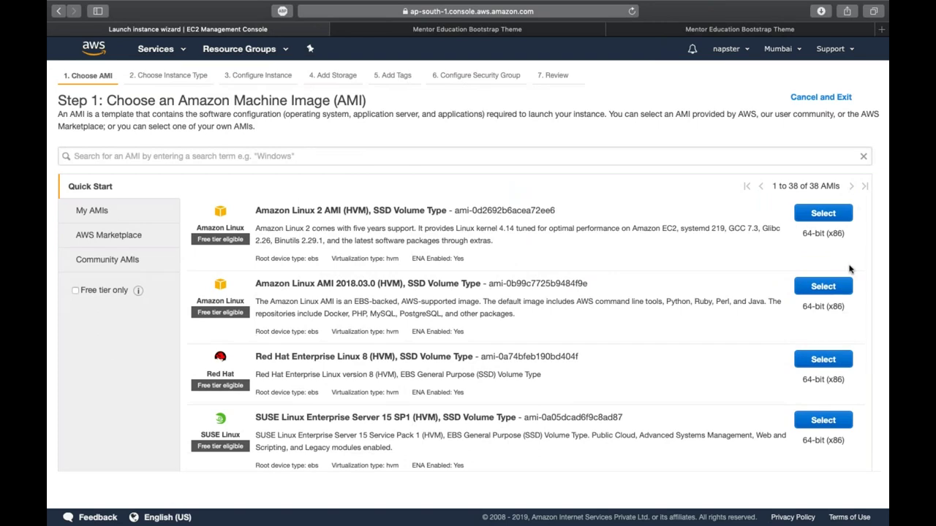
# Step: Pick an AMI and the t2.micro instance type, then advance to the storage settings
pyautogui.click(823, 214)
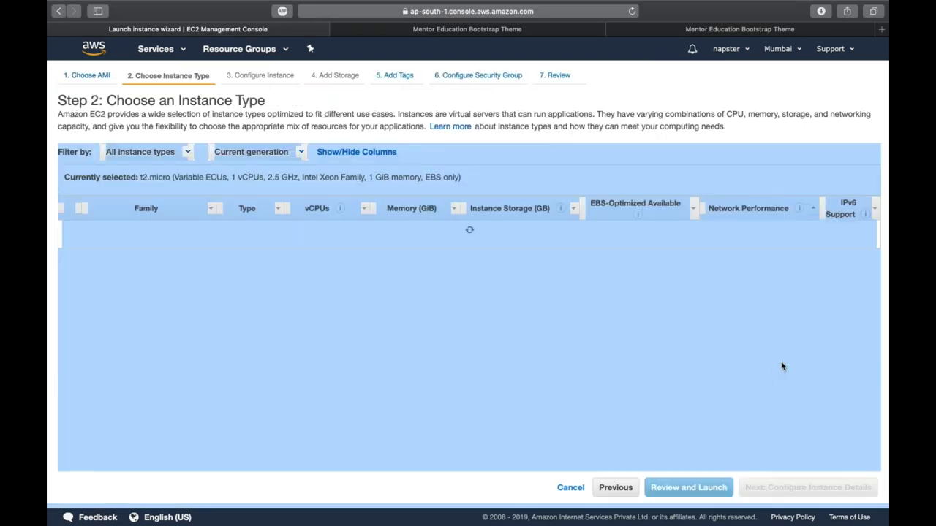
pyautogui.click(775, 364)
pyautogui.click(670, 271)
pyautogui.click(804, 488)
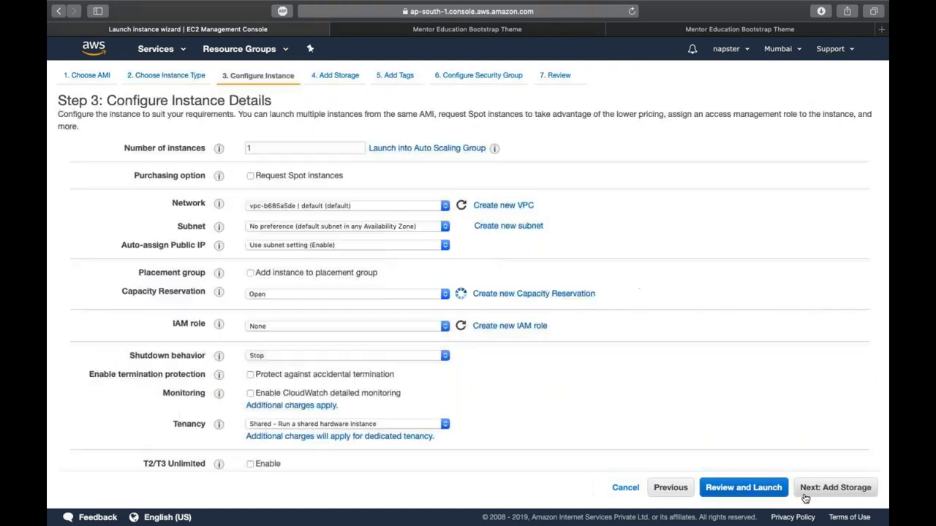
pyautogui.click(808, 492)
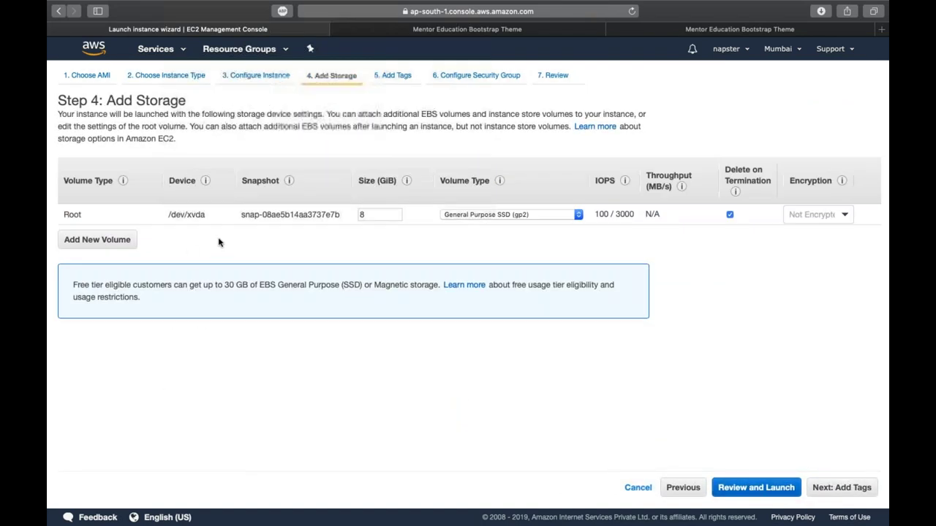
# Step: Add a new 8 GiB EBS volume, search its snapshots, then cancel the launch
pyautogui.click(116, 241)
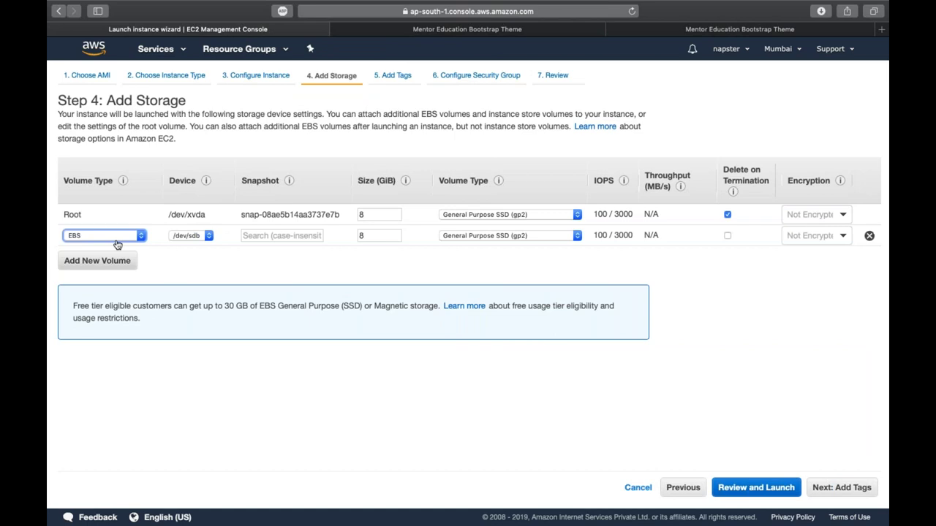
pyautogui.doubleClick(380, 236)
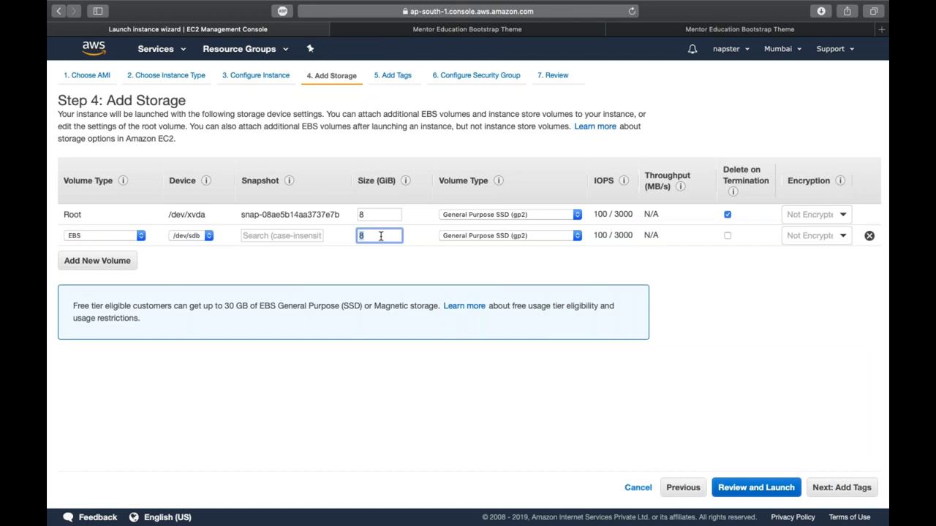
pyautogui.click(290, 236)
pyautogui.write('s')
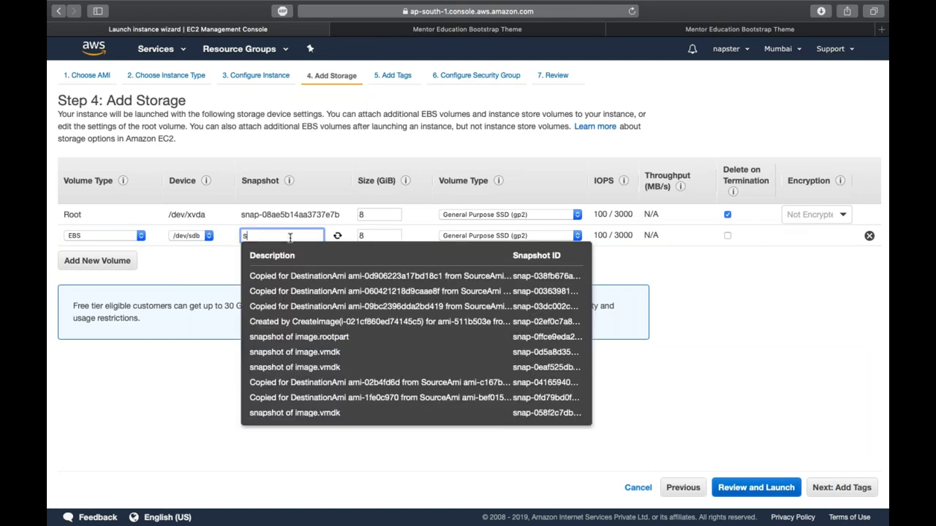
pyautogui.scroll(-5, 380, 351)
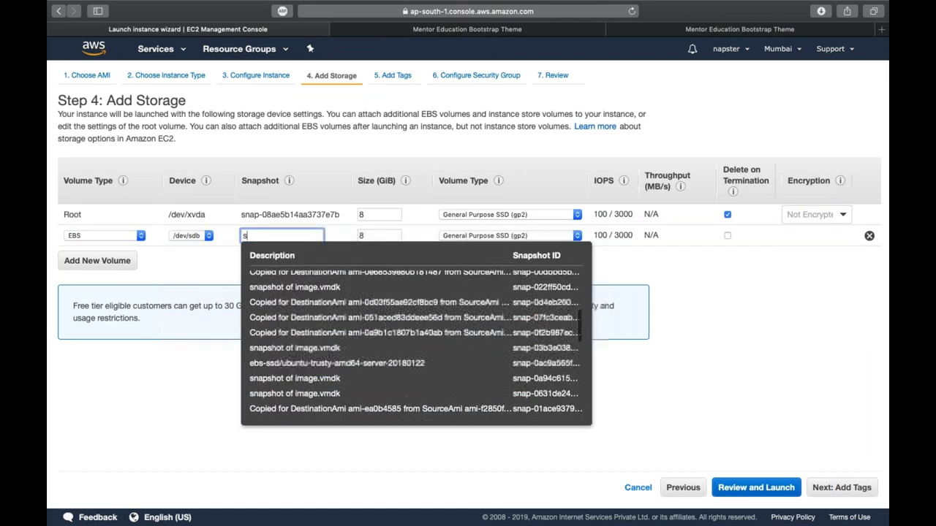
pyautogui.scroll(-3, 417, 336)
pyautogui.click(744, 300)
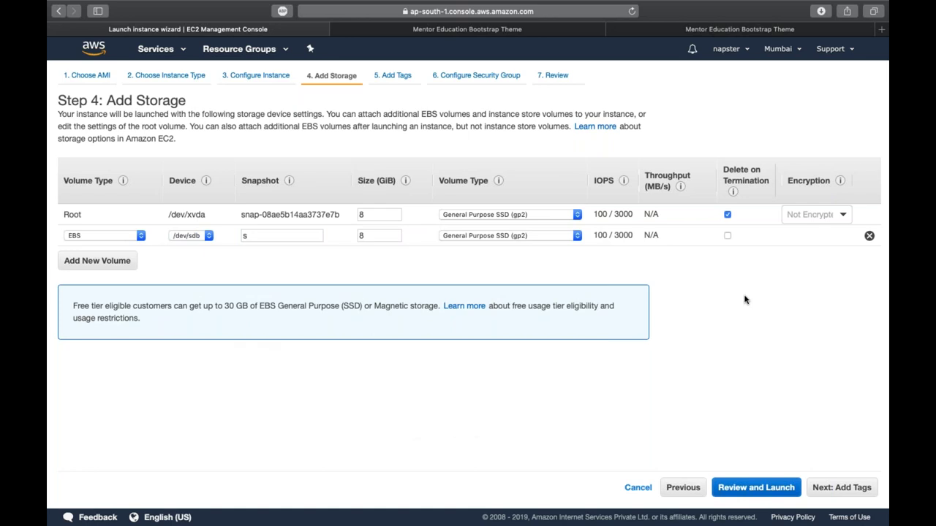
pyautogui.click(637, 487)
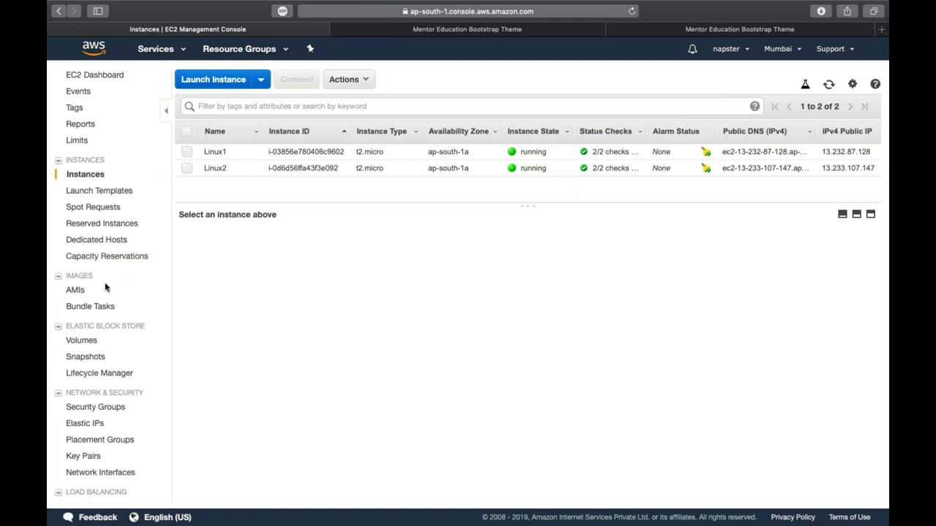
# Step: Filter AMIs to Private images, then Owned by me, and open Actions for AmazonLinux-Apache-Website
pyautogui.click(98, 293)
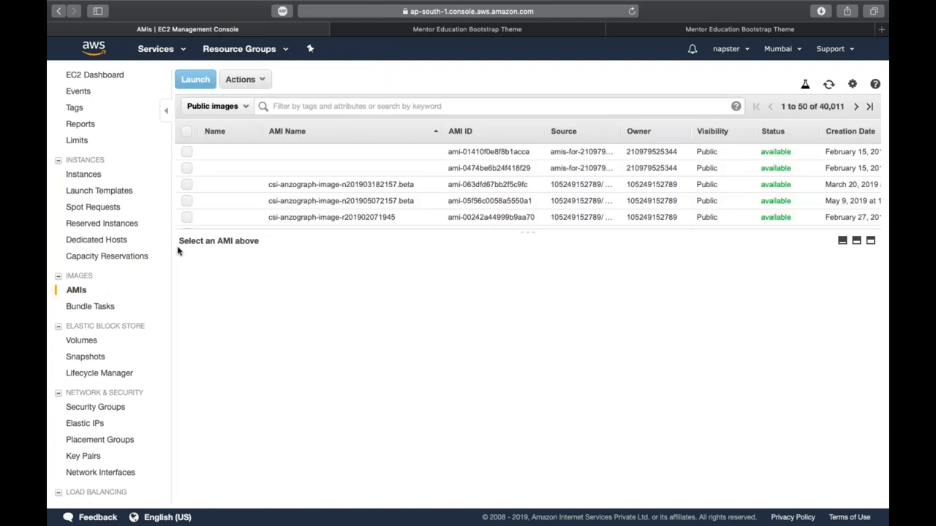
pyautogui.click(240, 109)
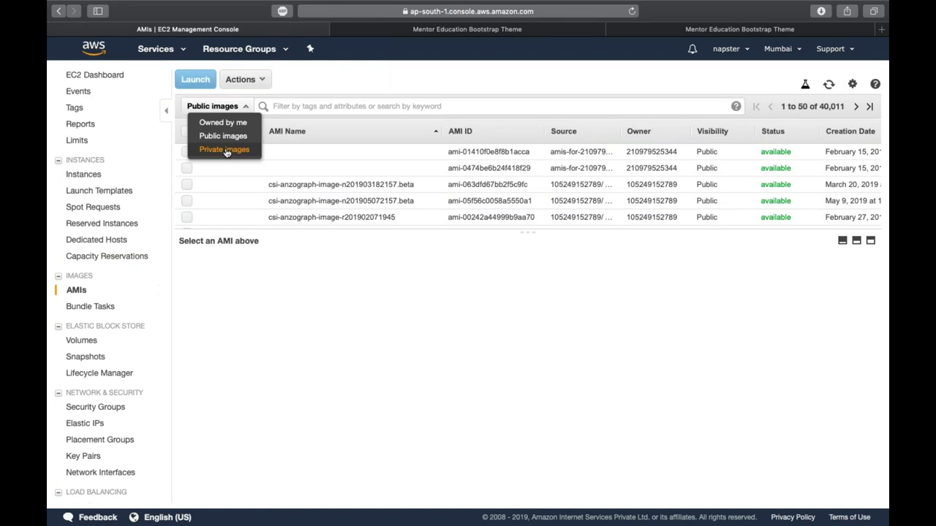
pyautogui.click(226, 151)
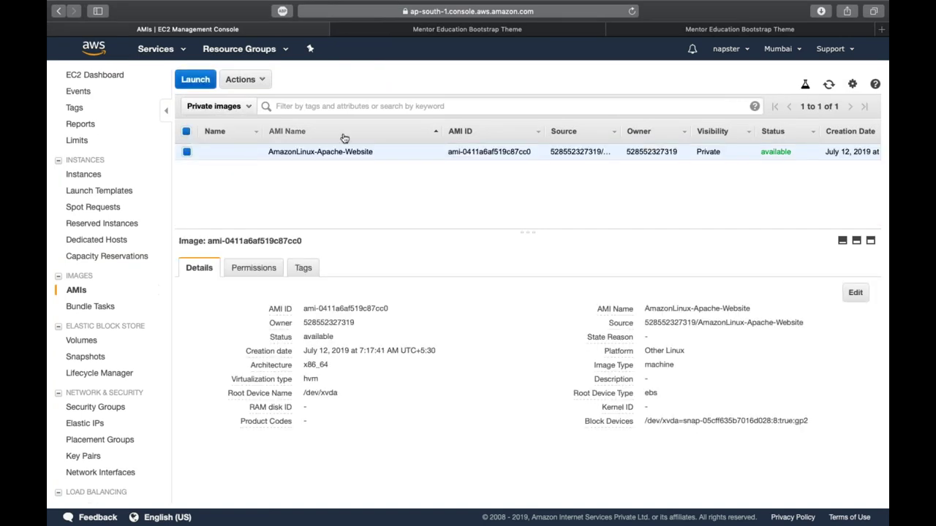
pyautogui.click(223, 108)
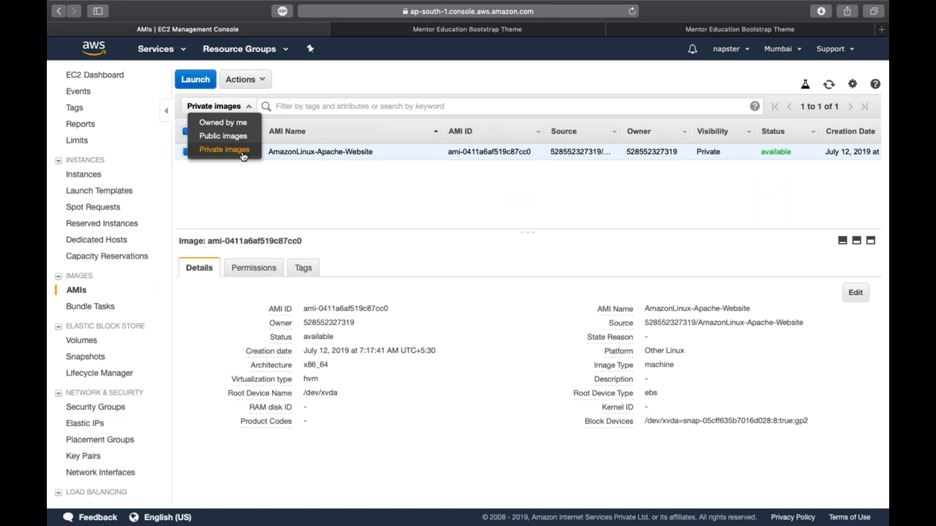
pyautogui.click(240, 123)
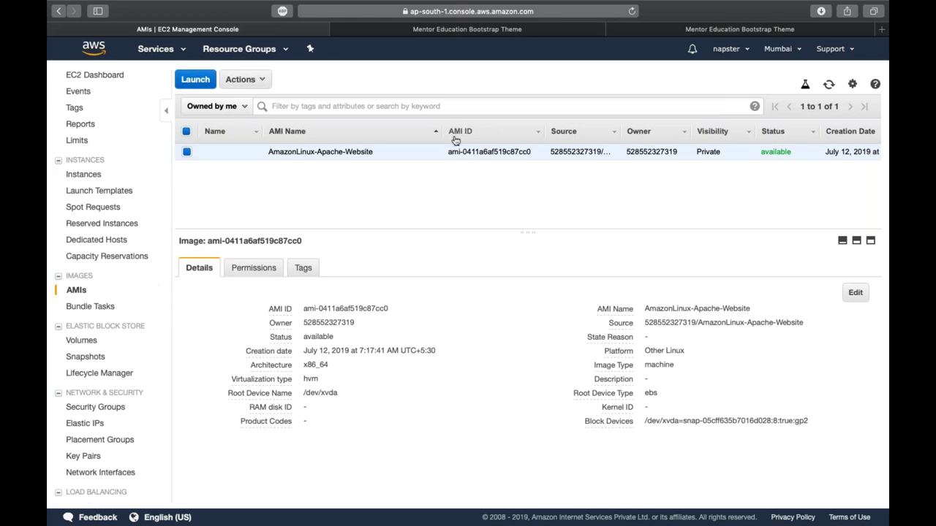
pyautogui.click(259, 79)
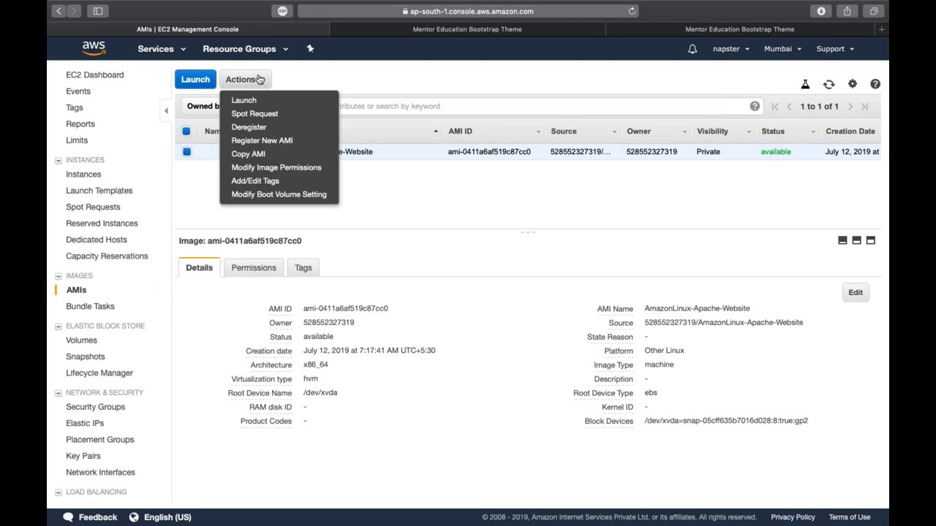
# Step: Copy the AMI to US East (N. Virginia) and open the us-east-1 AMIs page in a new tab
pyautogui.click(282, 153)
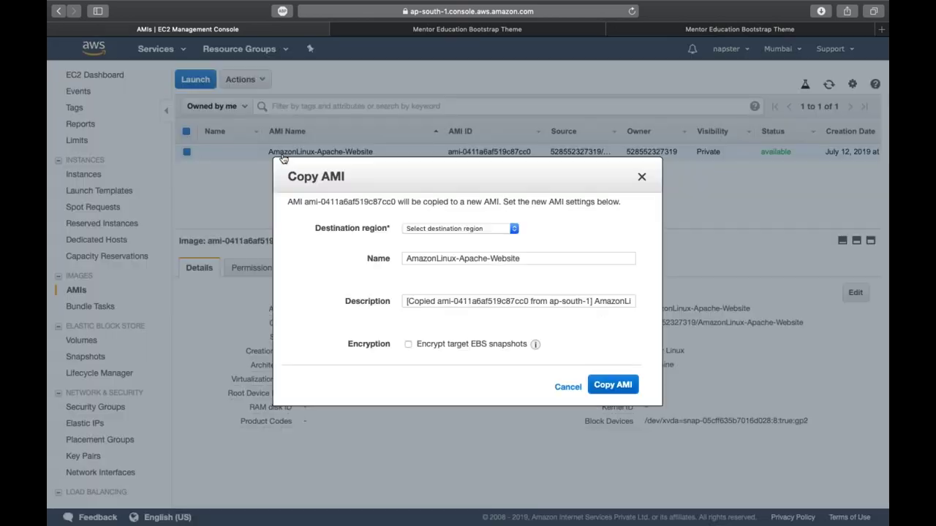
pyautogui.click(469, 231)
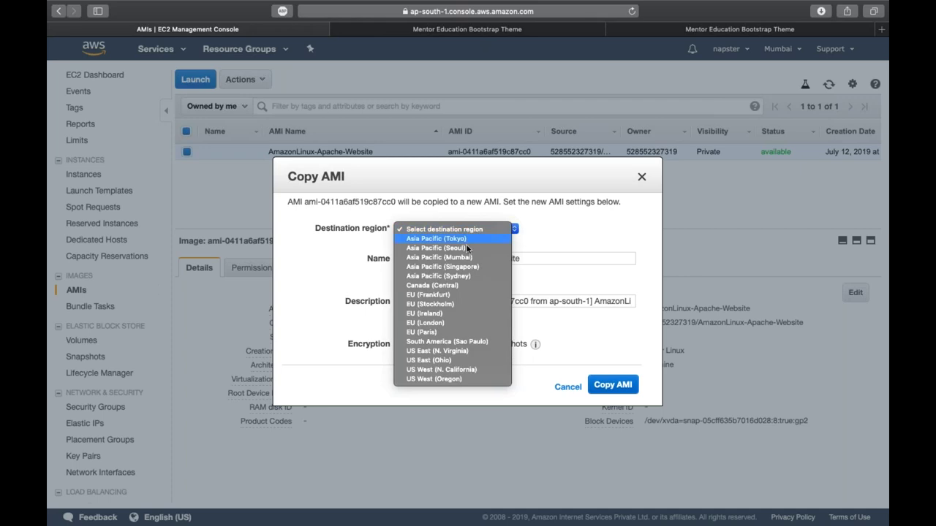
pyautogui.click(466, 352)
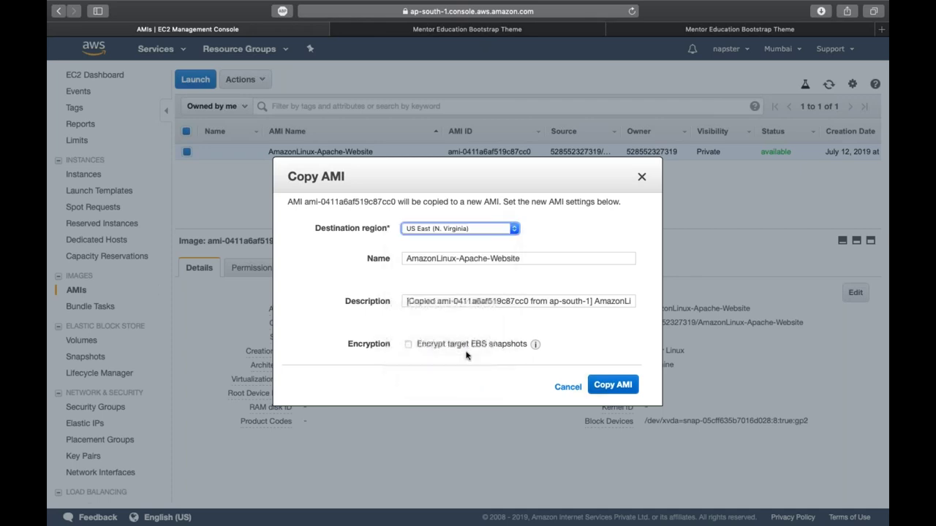
pyautogui.click(613, 385)
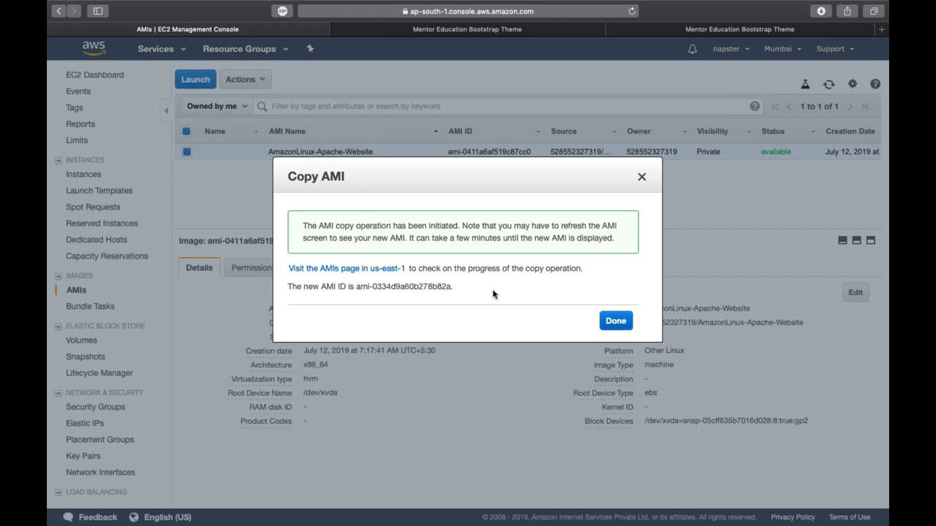
pyautogui.click(387, 269)
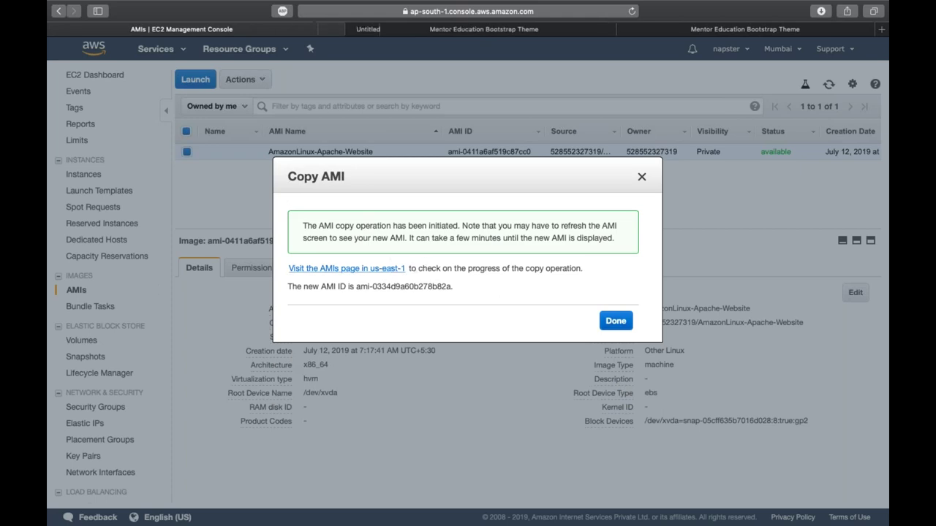
pyautogui.click(616, 321)
# Step: Verify copied AMI ami-0334d9a60b278b82a stays pending after refreshing, then return to the Word notes
pyautogui.click(369, 30)
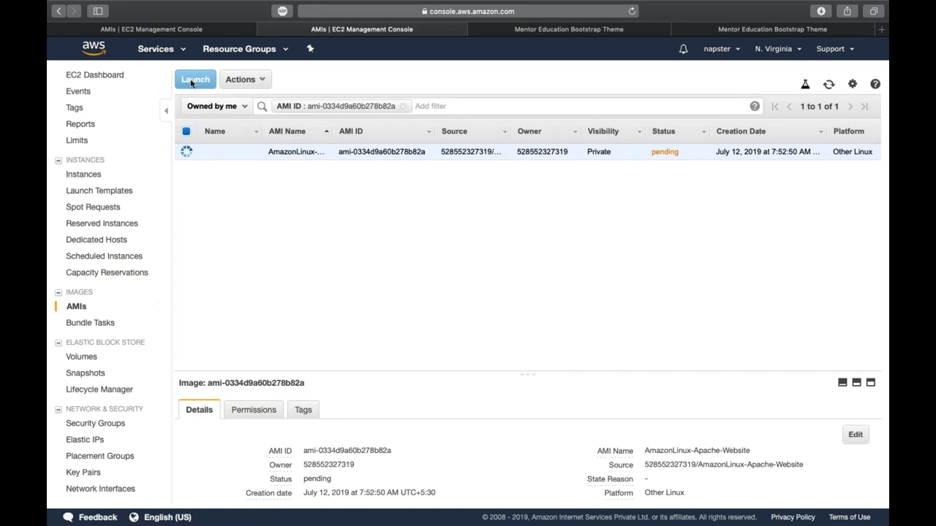
pyautogui.tripleClick(671, 152)
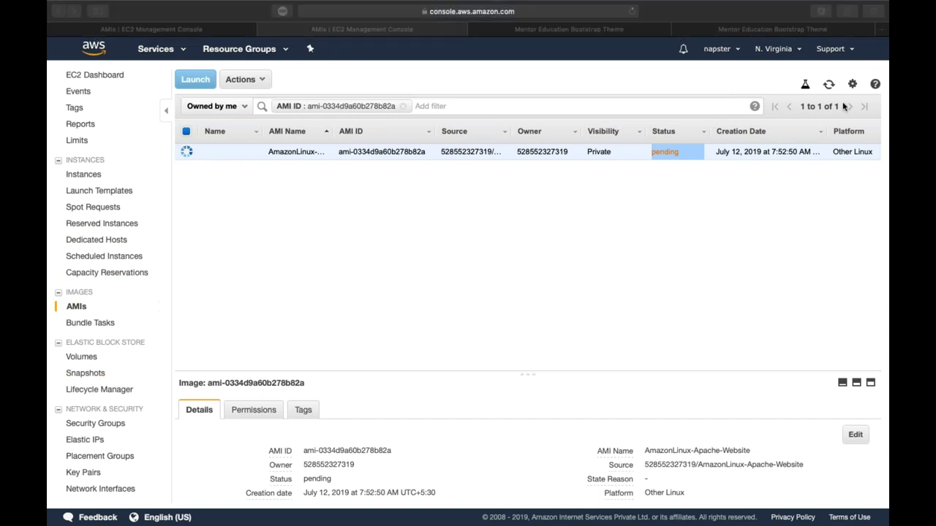
pyautogui.click(505, 202)
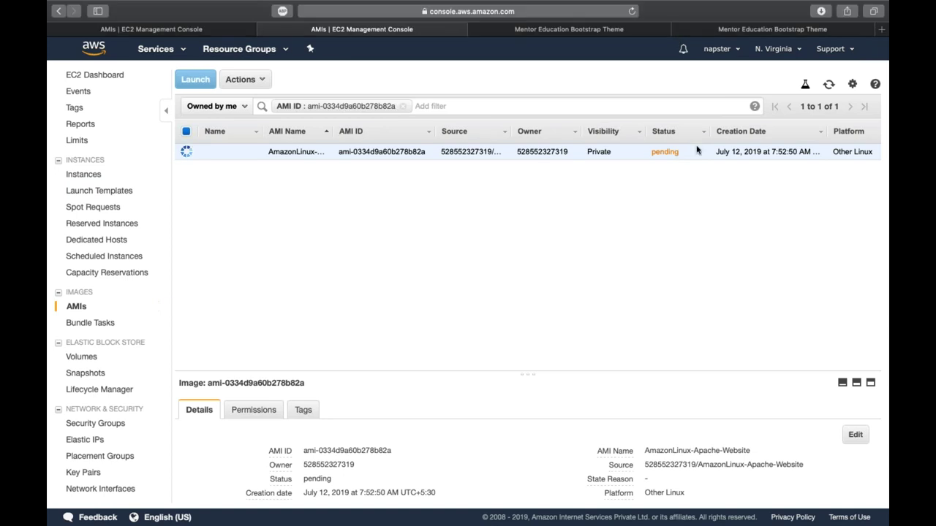
pyautogui.click(831, 84)
pyautogui.click(830, 84)
pyautogui.hotkey('ctrl', 'Left')
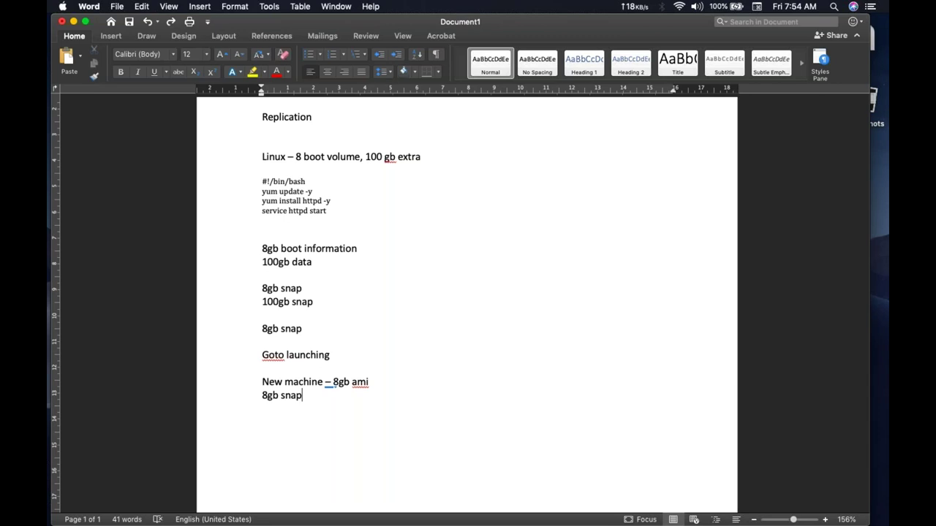
# Step: Refresh the Mumbai AMI list to check AmazonLinux-Apache-Website's status and glance at the empty Instances page
pyautogui.hotkey('ctrl', 'Right')
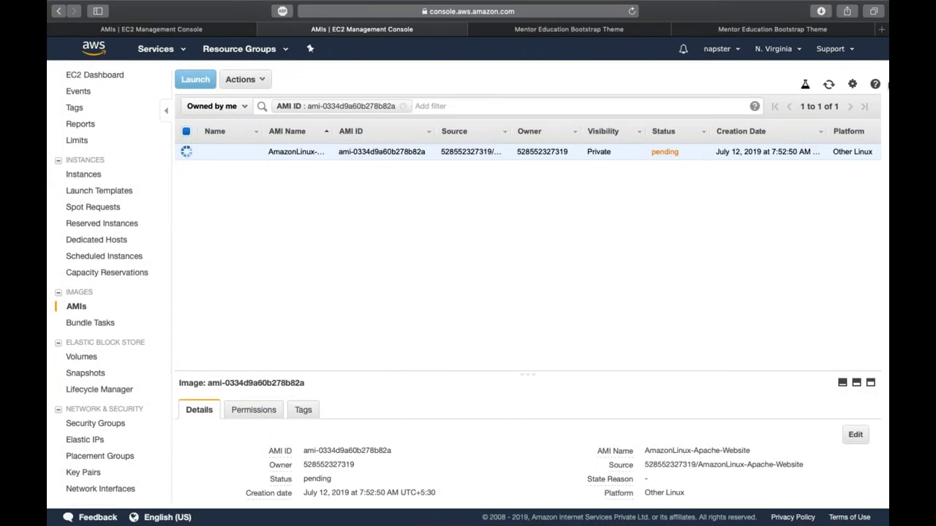
pyautogui.click(830, 87)
pyautogui.click(830, 87)
pyautogui.click(830, 86)
pyautogui.click(84, 174)
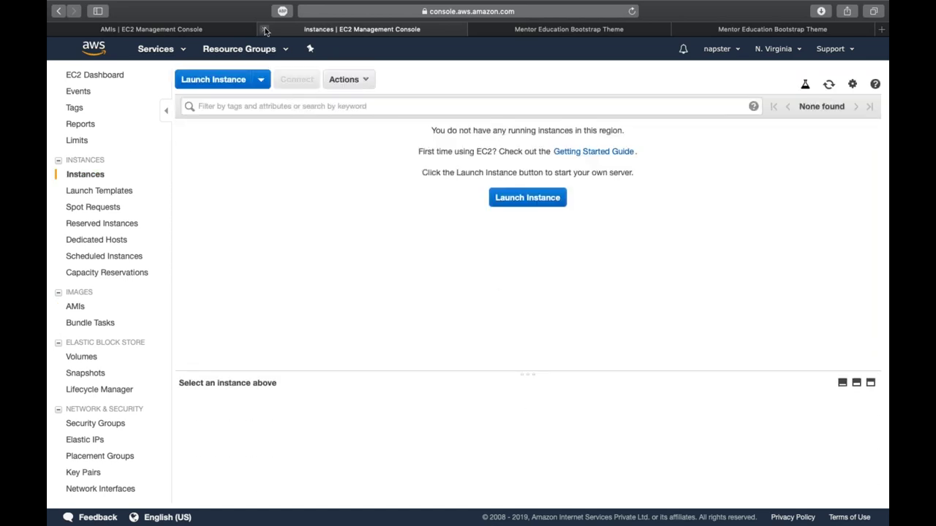
pyautogui.click(265, 29)
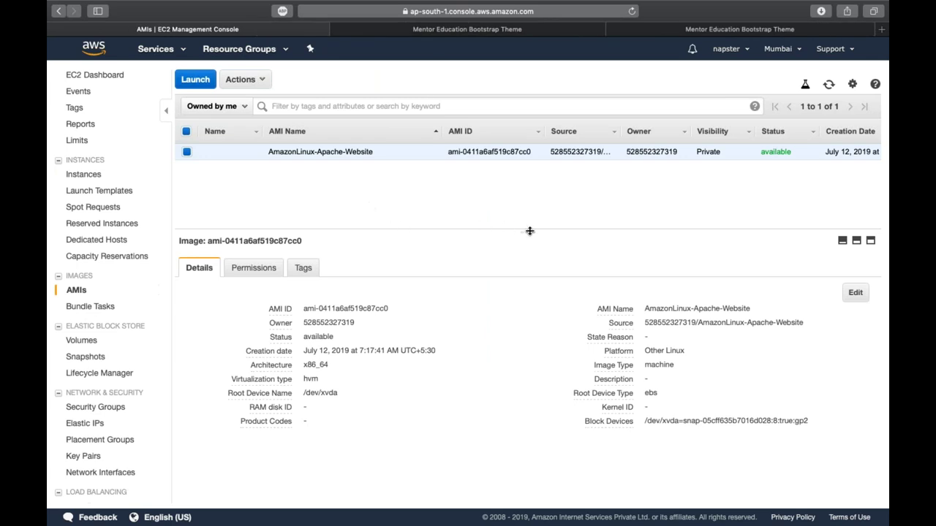
# Step: Enlarge the details panel and select Linux2 in Instances to show its private IP 172.31.26.93
pyautogui.moveTo(529, 231); pyautogui.dragTo(530, 217)
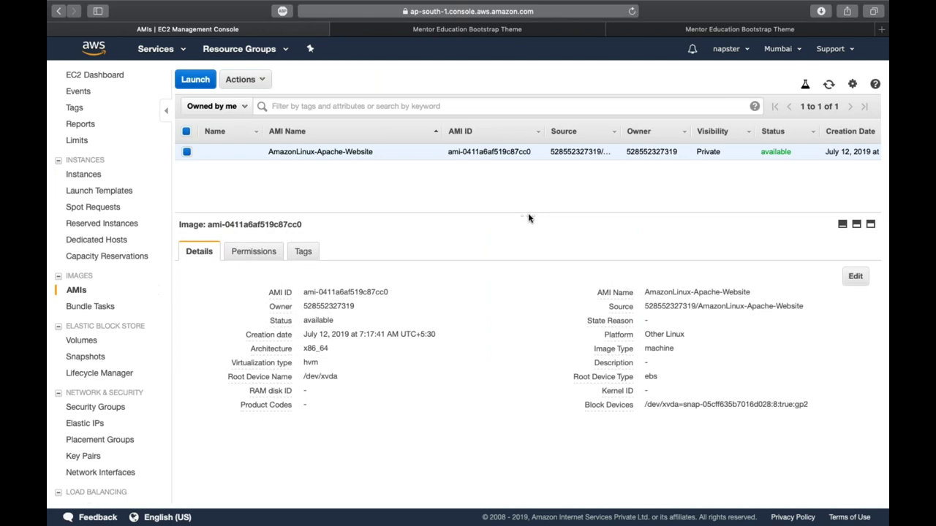
pyautogui.click(82, 174)
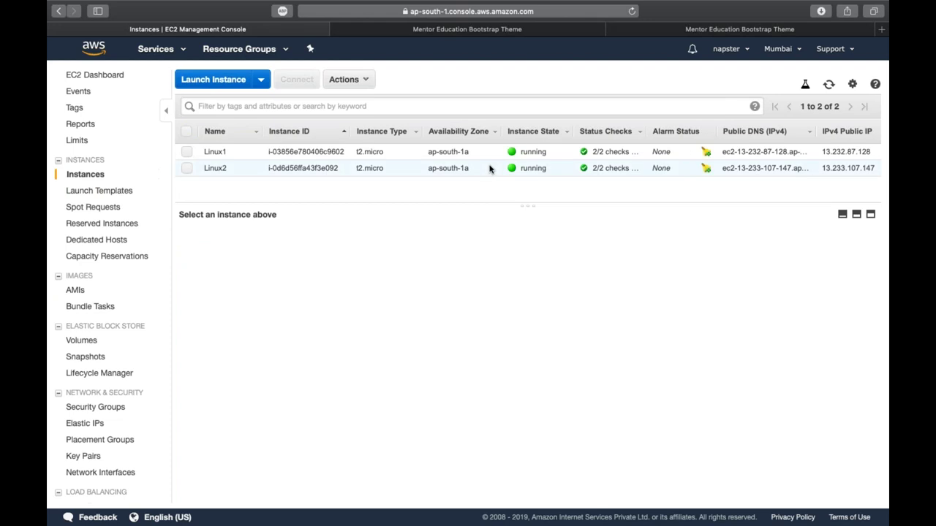
pyautogui.click(490, 168)
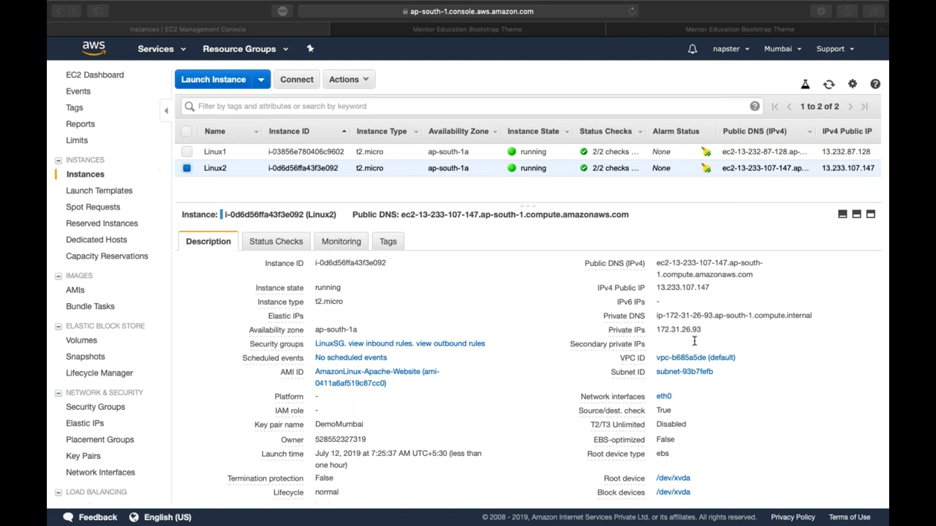
pyautogui.click(426, 204)
pyautogui.click(723, 372)
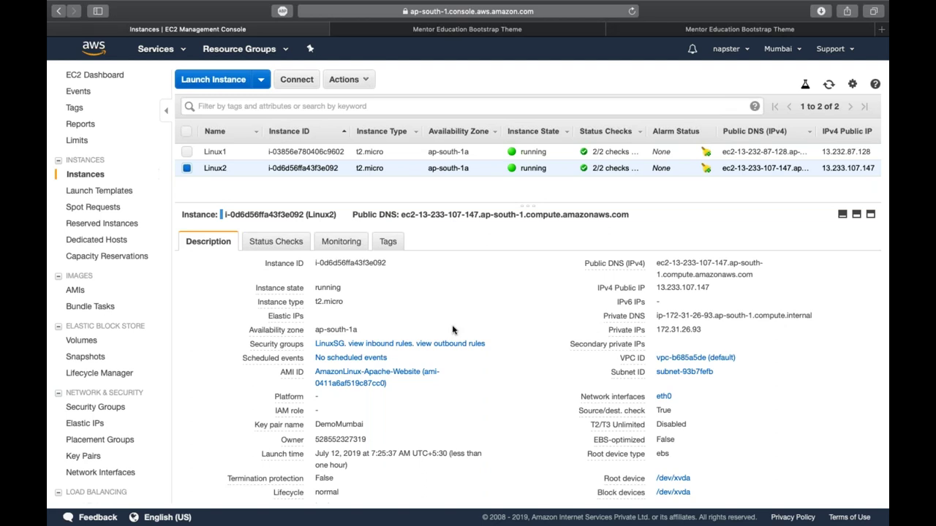
pyautogui.moveTo(335, 321)
pyautogui.scroll(-5, 334, 321)
pyautogui.scroll(5, 335, 321)
pyautogui.click(83, 340)
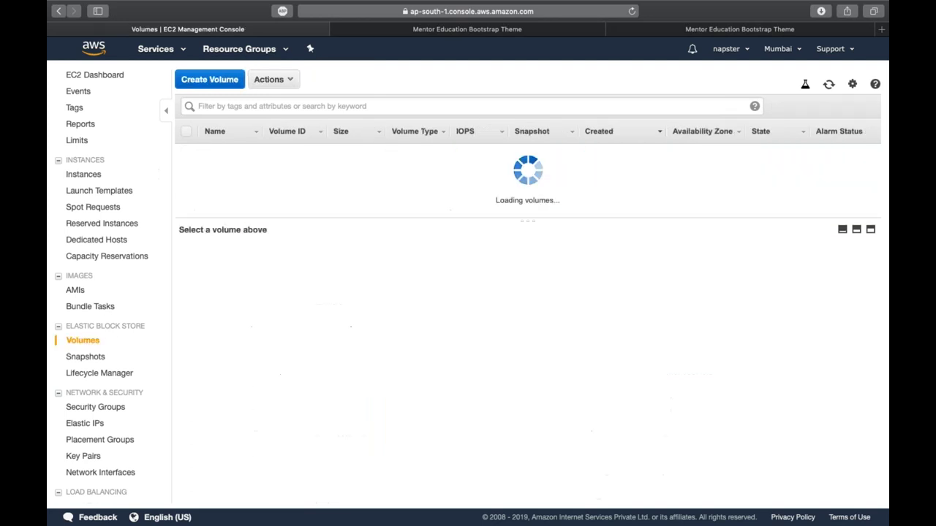
pyautogui.click(99, 358)
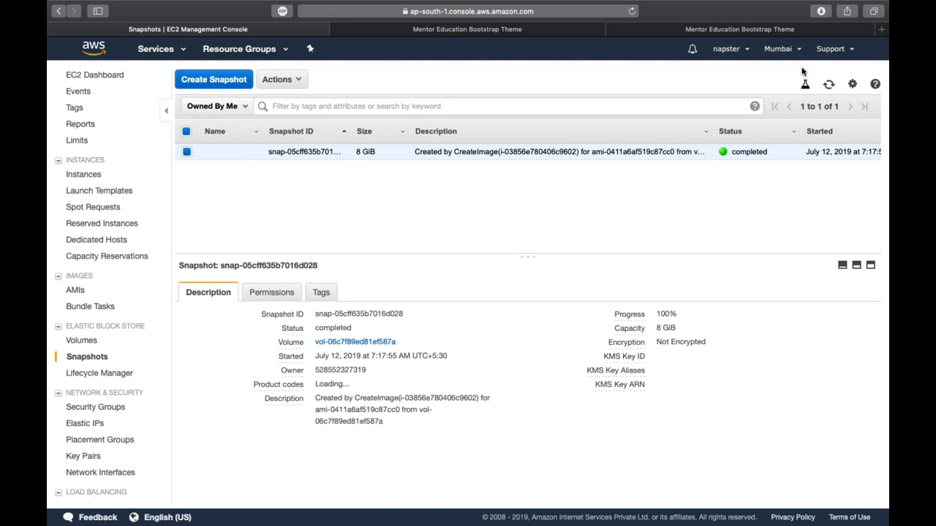
pyautogui.click(84, 173)
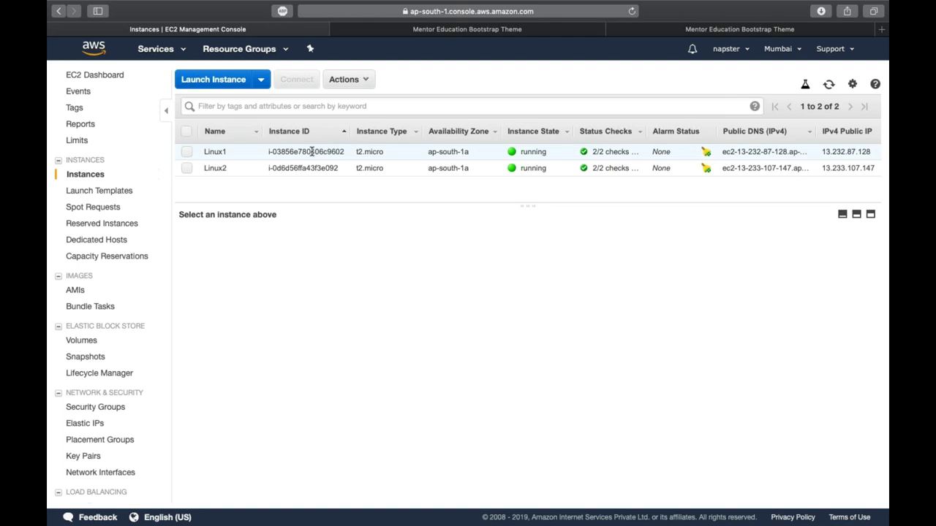
# Step: Select the Linux1 instance and copy its public IP 13.232.87.128
pyautogui.click(312, 151)
pyautogui.click(318, 167)
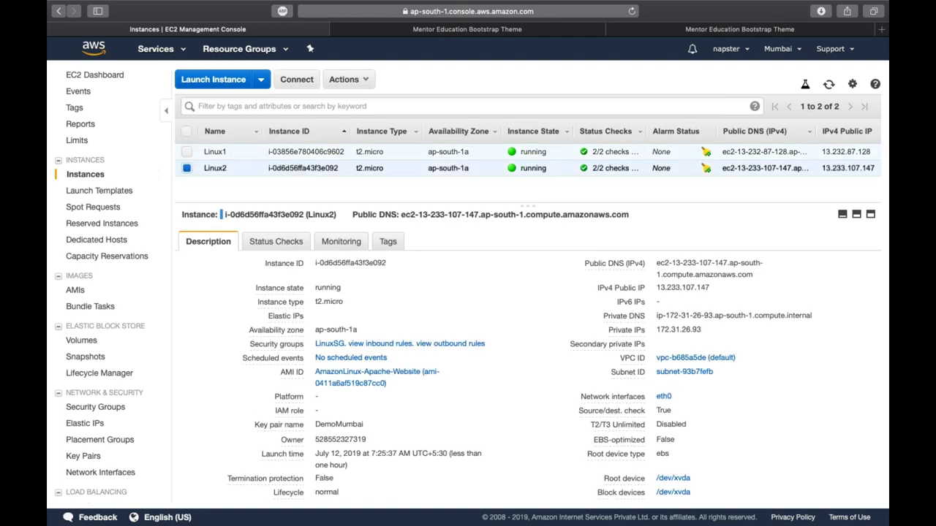
pyautogui.click(317, 152)
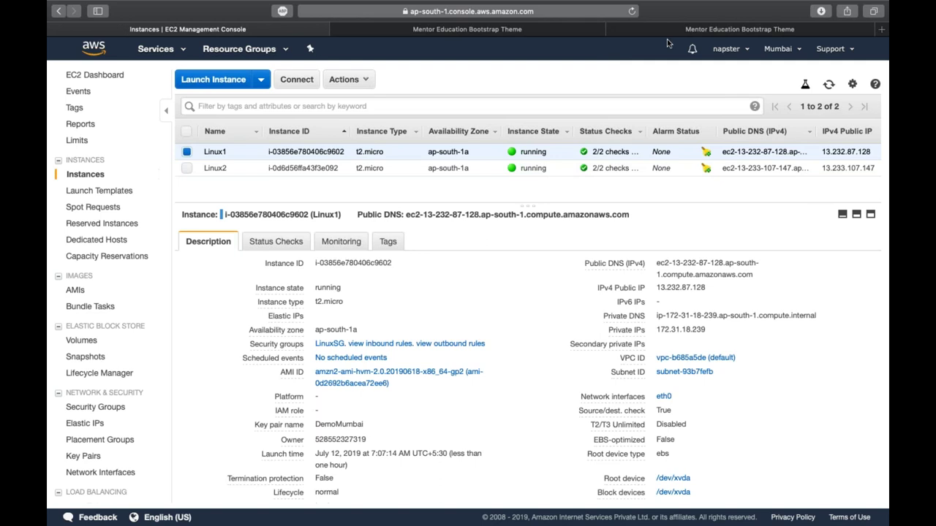
pyautogui.moveTo(722, 290)
pyautogui.click(715, 288)
pyautogui.press('super+space')
# Step: In Terminal, rerun the previous ssh command with the pasted IP 13.232.87.128 to reach Linux1
pyautogui.write('terminal')
pyautogui.press('Return')
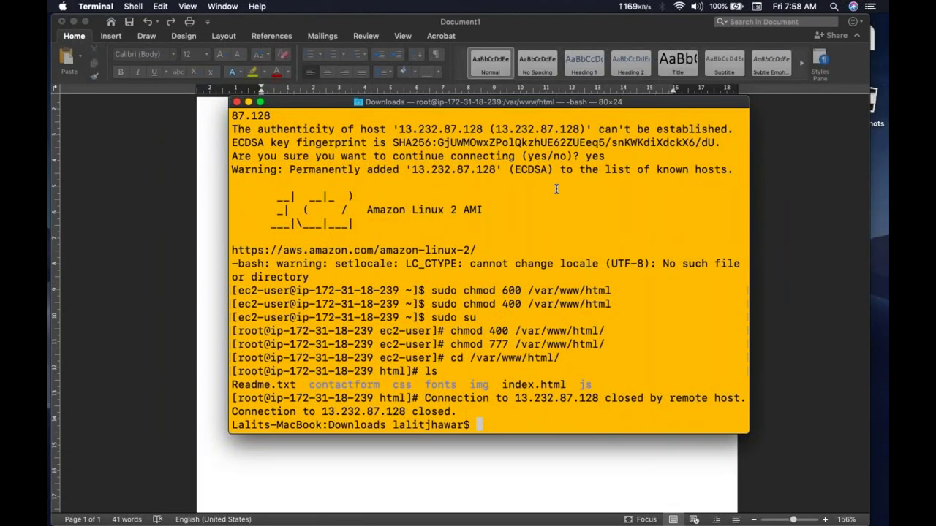
pyautogui.press('Up')
pyautogui.press('BackSpace')
pyautogui.press('BackSpace')
pyautogui.press('BackSpace')
pyautogui.press('BackSpace')
pyautogui.press('BackSpace')
pyautogui.press('BackSpace')
pyautogui.press('BackSpace')
pyautogui.press('BackSpace')
pyautogui.press('BackSpace')
pyautogui.press('BackSpace')
pyautogui.press('BackSpace')
pyautogui.press('BackSpace')
pyautogui.press('BackSpace')
pyautogui.press('super+v')
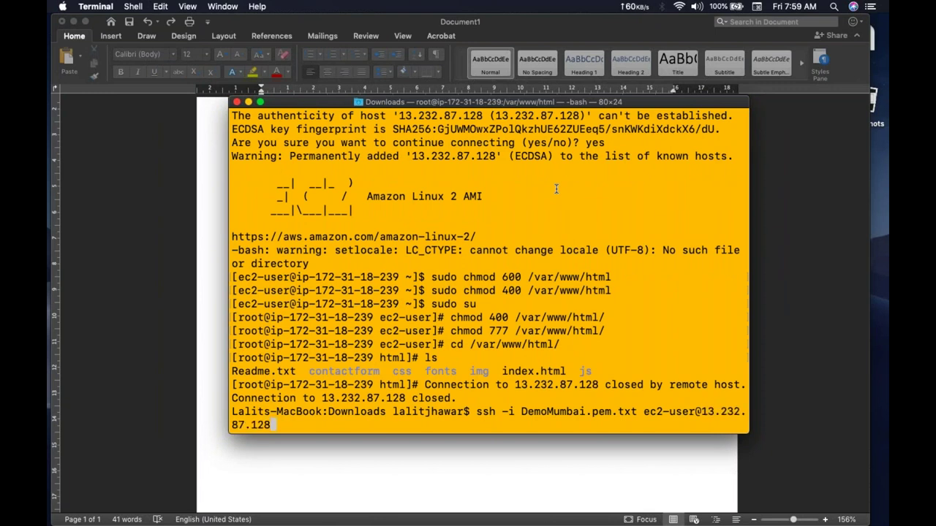
pyautogui.press('Return')
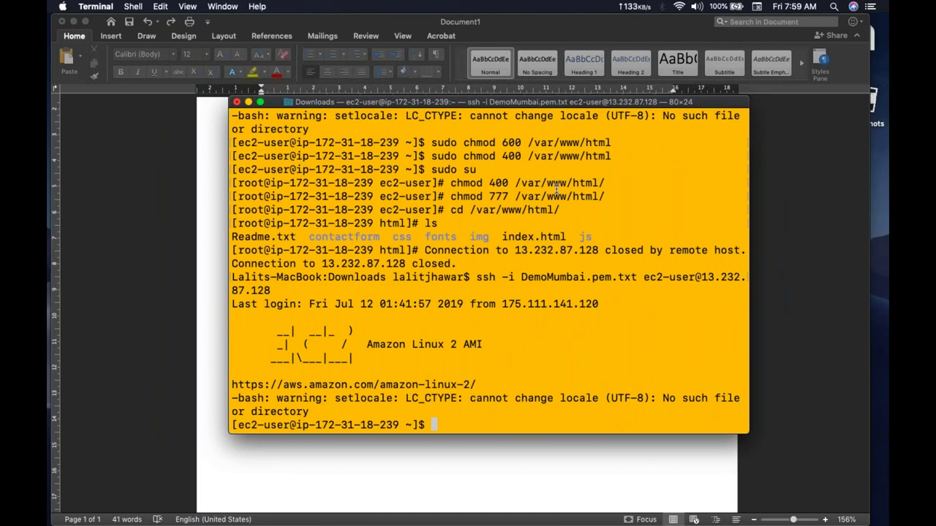
# Step: Switch to the root user with sudo su and clear the screen
pyautogui.write('sudo su')
pyautogui.press('Return')
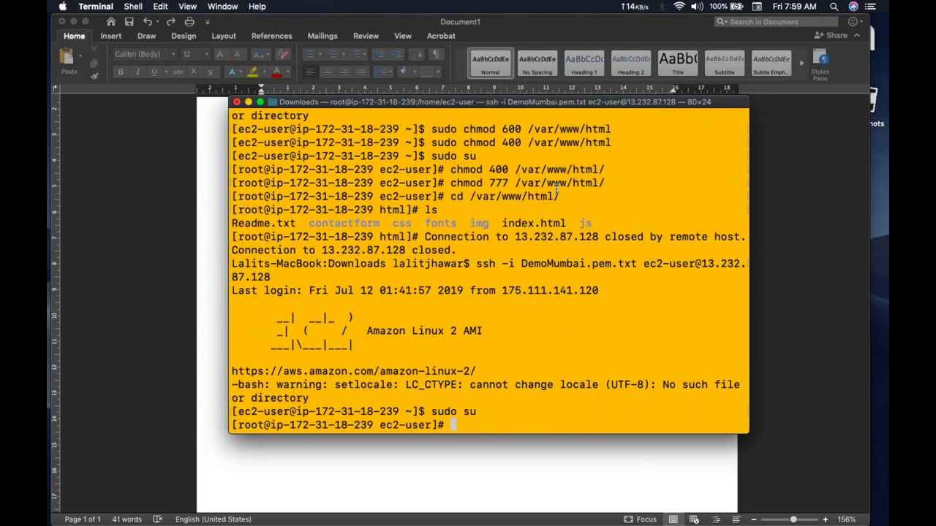
pyautogui.write('cler')
pyautogui.press('Return')
pyautogui.write('clear')
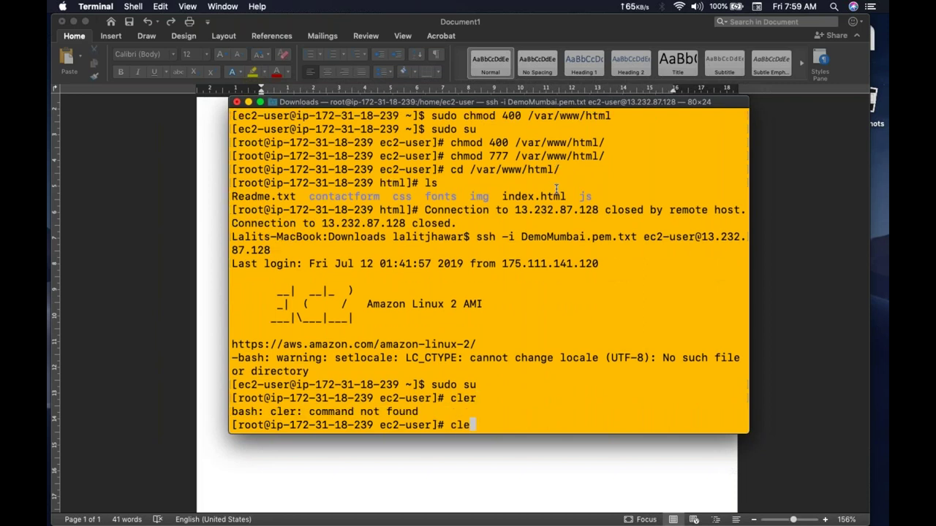
pyautogui.press('Return')
# Step: Check the key pair name DemoMumbai, then create a new vi file named key in insert mode
pyautogui.hotkey('ctrl', 'Right')
pyautogui.scroll(-3, 501, 323)
pyautogui.doubleClick(354, 366)
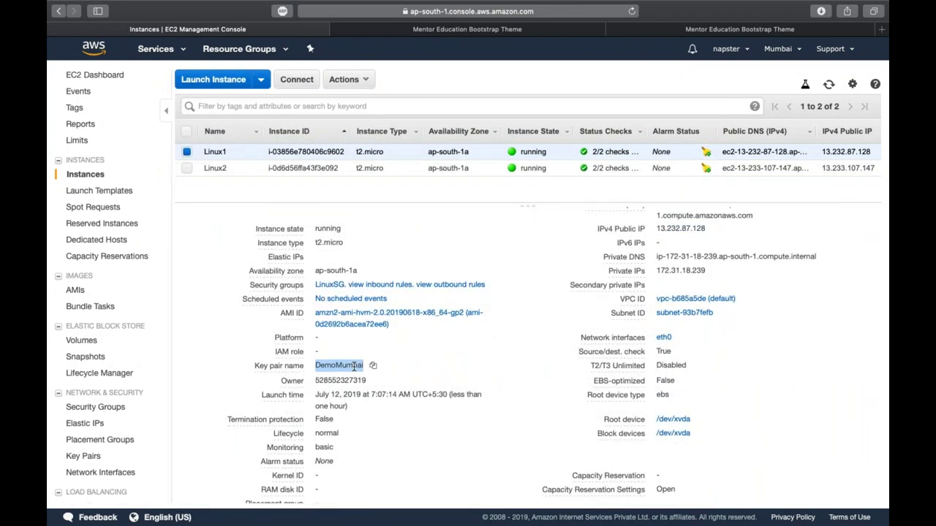
pyautogui.hotkey('ctrl', 'Left')
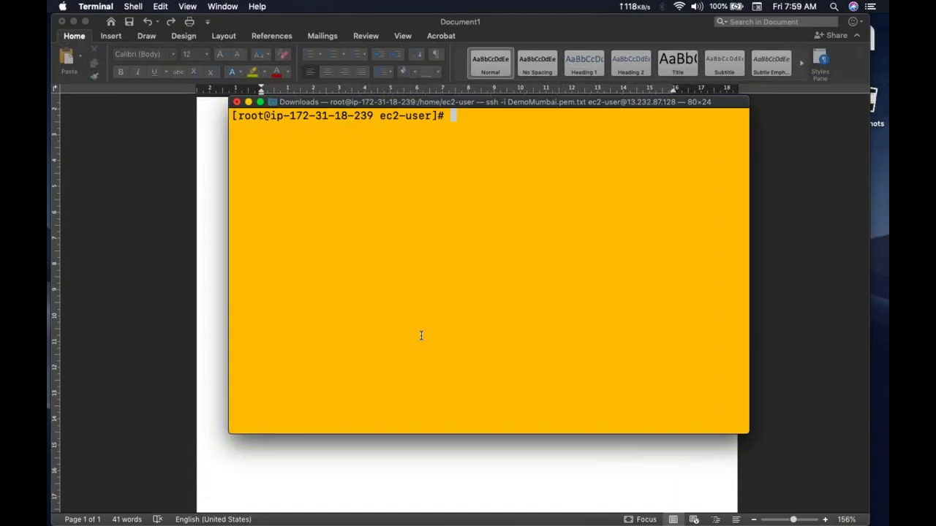
pyautogui.write('vi key')
pyautogui.press('Return')
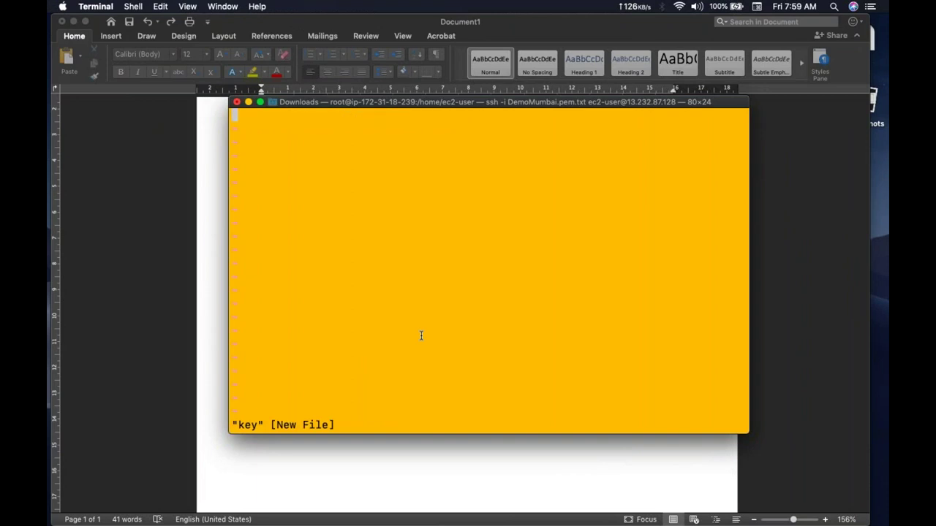
pyautogui.press('i')
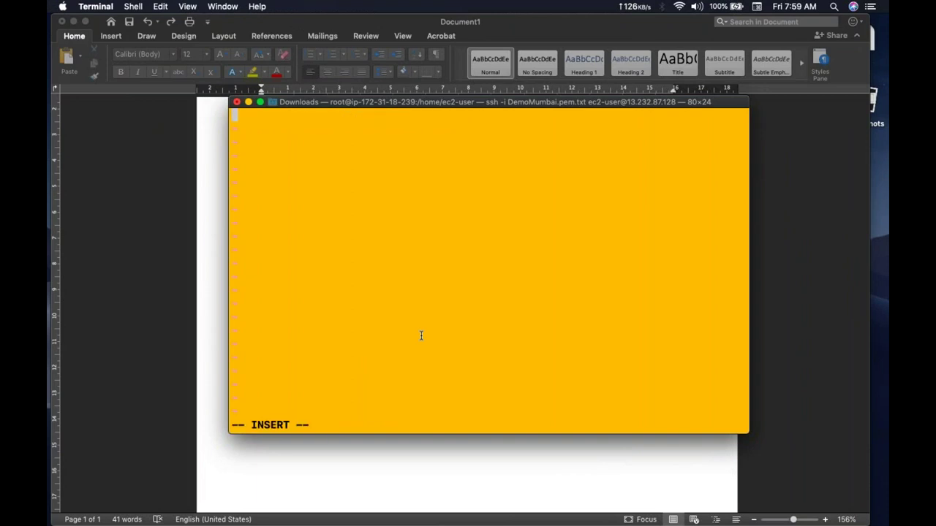
# Step: Open DemoMumbai.pem.txt from Downloads and copy the whole private key text
pyautogui.moveTo(403, 505)
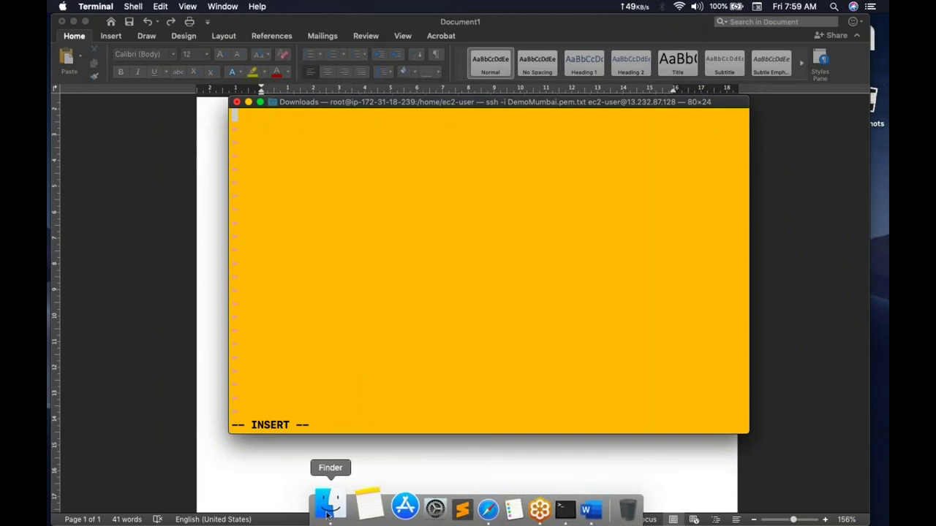
pyautogui.click(326, 512)
pyautogui.rightClick(373, 414)
pyautogui.click(384, 205)
pyautogui.moveTo(324, 426); pyautogui.dragTo(351, 184)
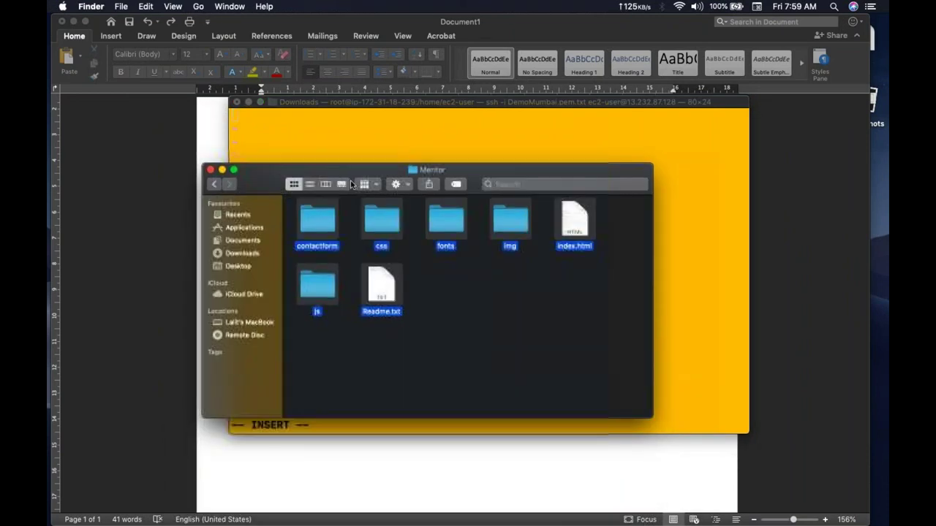
pyautogui.click(456, 267)
pyautogui.press('super+alt+l')
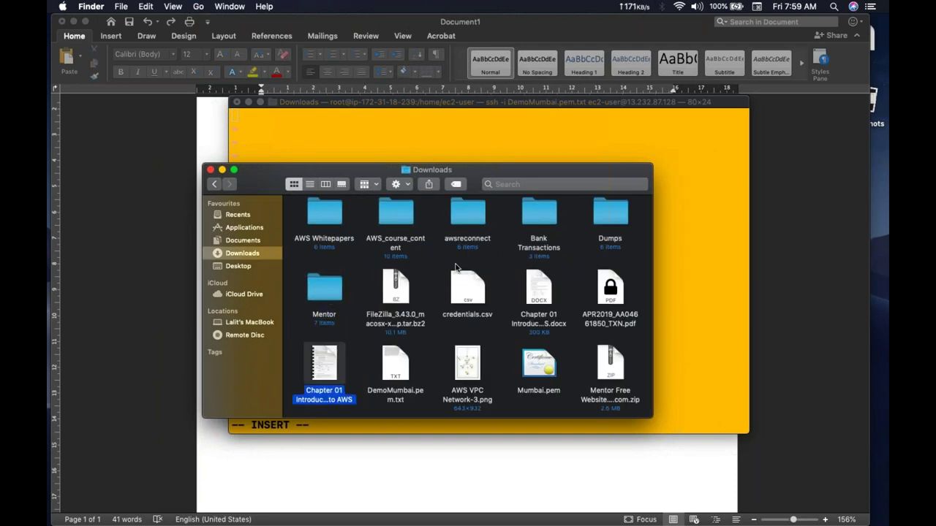
pyautogui.press('Right')
pyautogui.press('super+o')
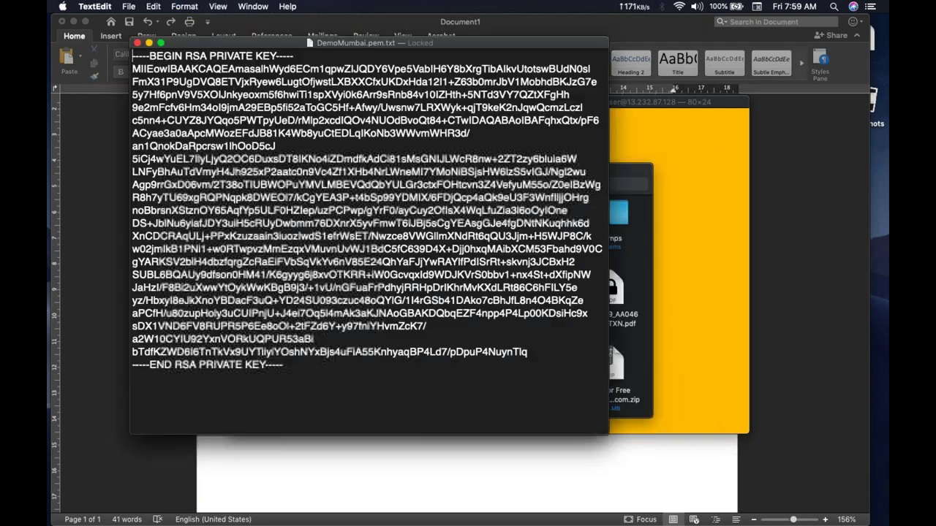
pyautogui.press('super+a')
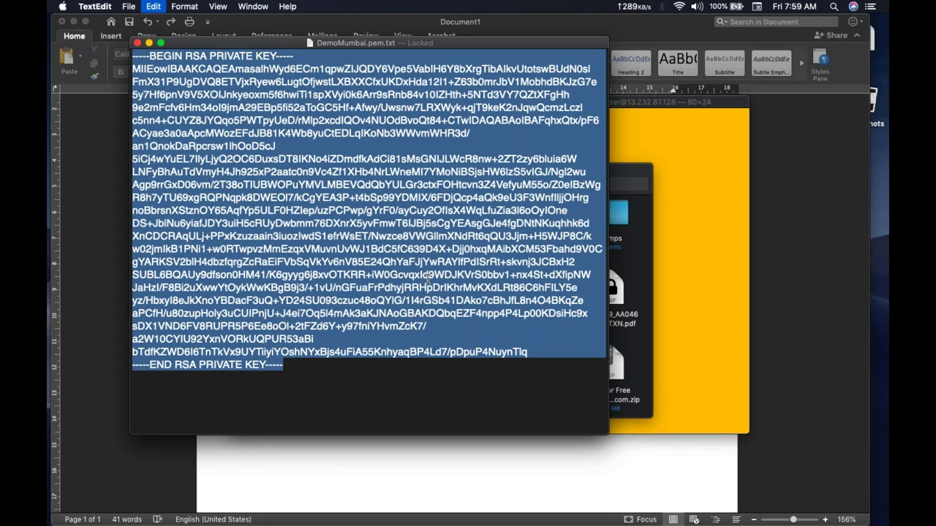
pyautogui.press('super+q')
# Step: Paste the private key into the vi file key on Linux1 and save with :wq
pyautogui.click(741, 292)
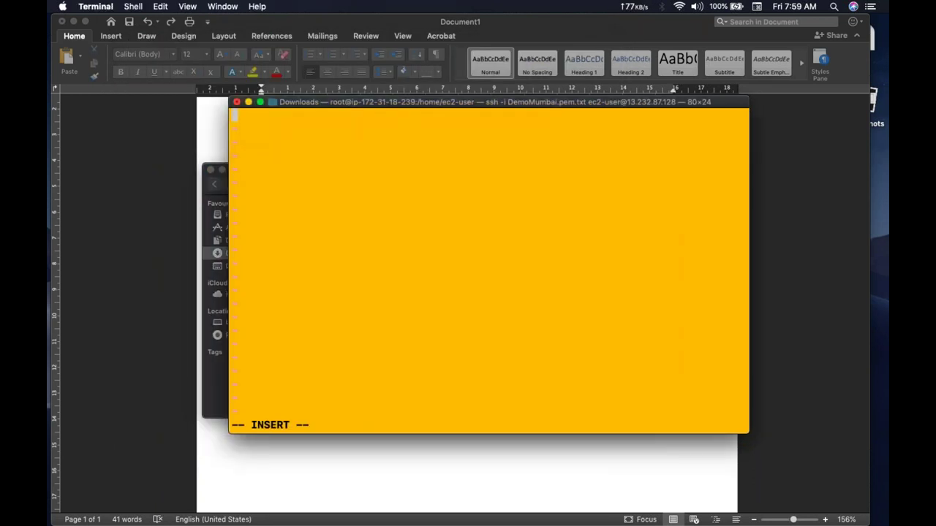
pyautogui.press('super+v')
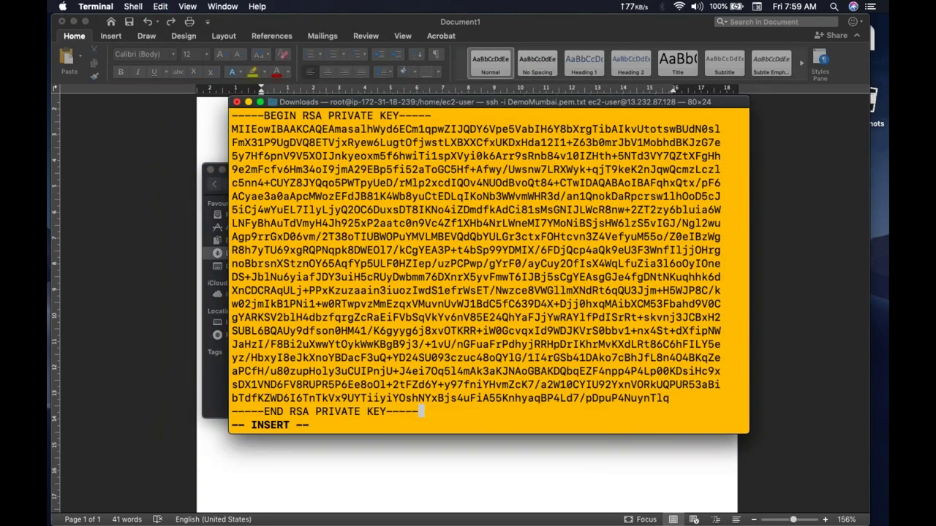
pyautogui.press('Escape')
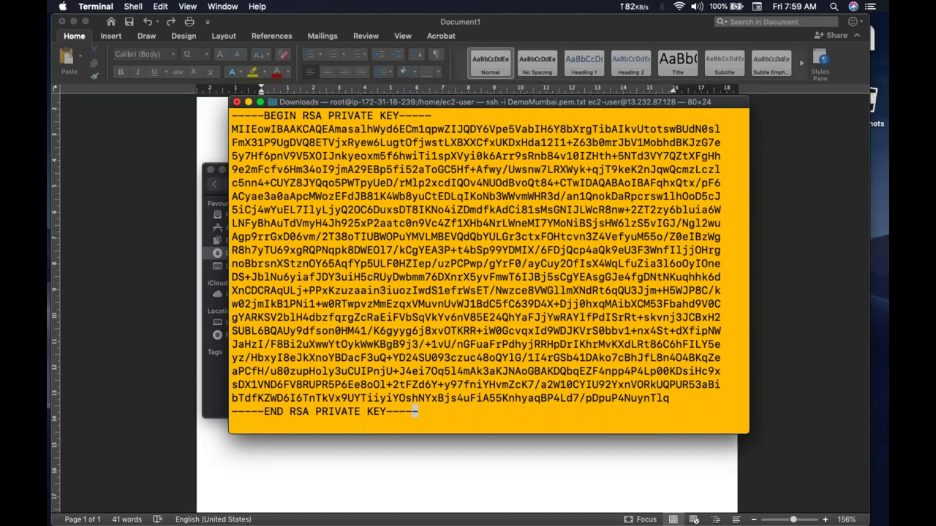
pyautogui.write(':wq')
pyautogui.press('Return')
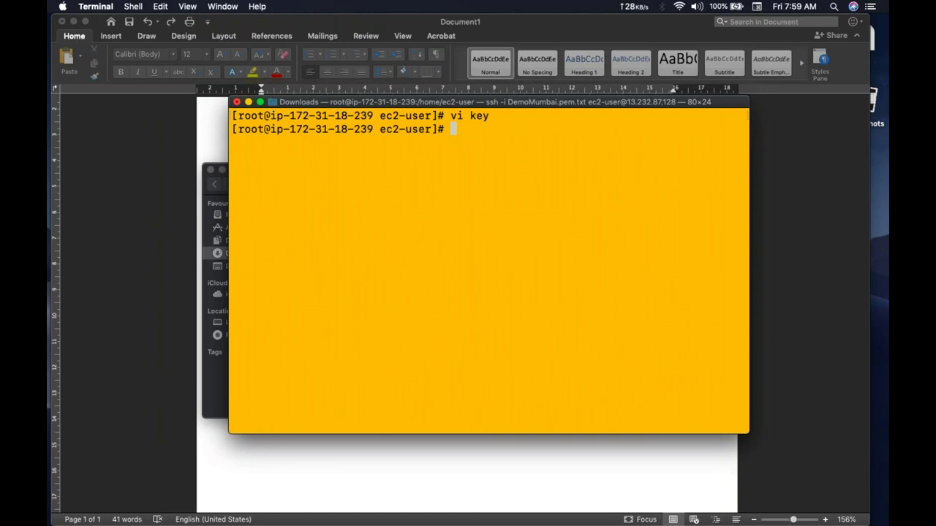
# Step: Restrict the key file with chmod 400 key and begin the command ssh -i key ec2-user@
pyautogui.write('chmod 400 key')
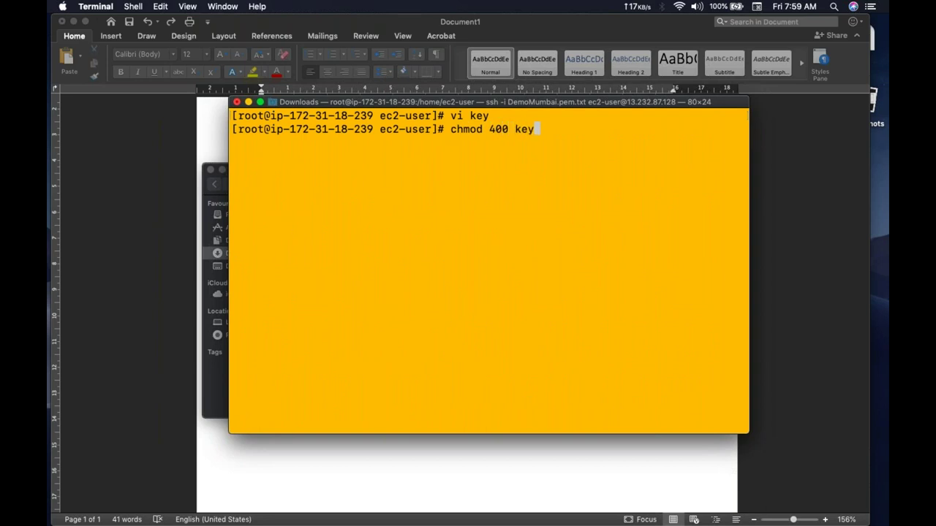
pyautogui.press('Return')
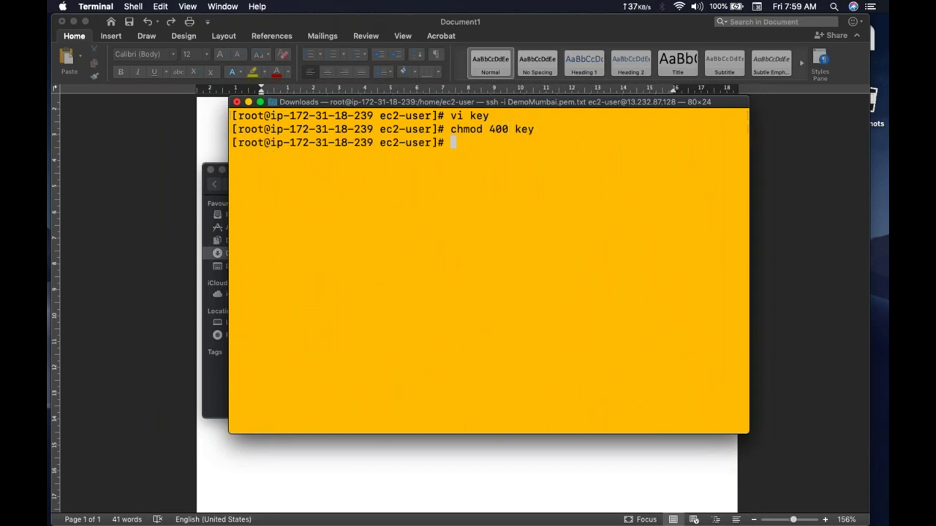
pyautogui.write('ssh -i key')
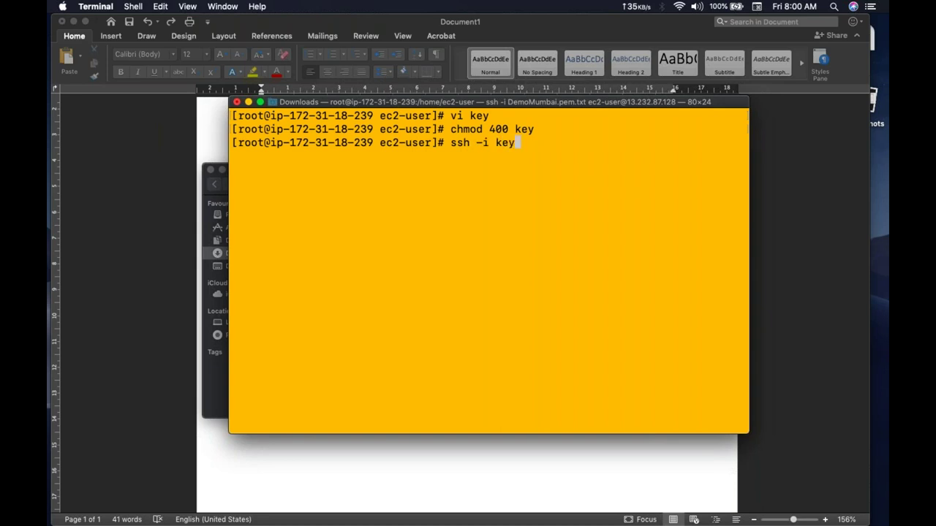
pyautogui.write(' ec2-user@')
# Step: Select Linux2 in the Instances list and copy its private IP 172.31.26.93
pyautogui.hotkey('ctrl', 'Right')
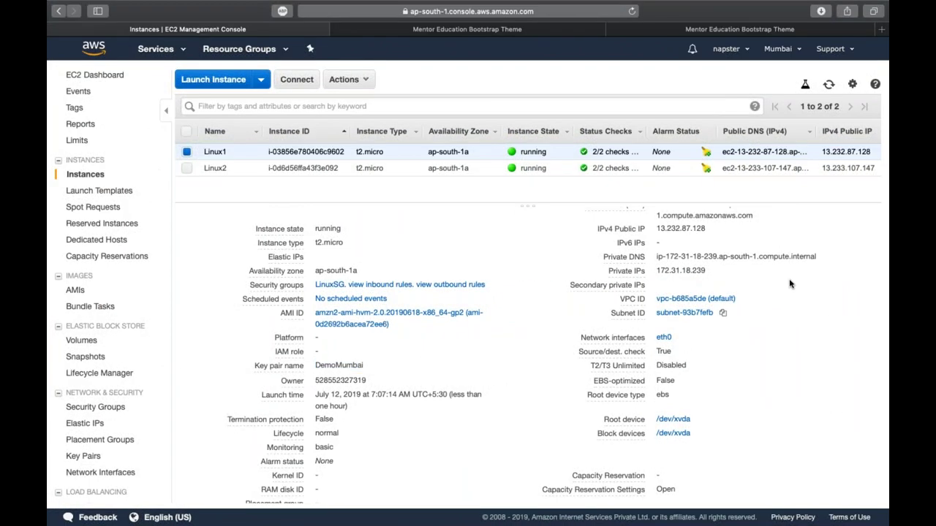
pyautogui.scroll(2, 790, 283)
pyautogui.click(629, 169)
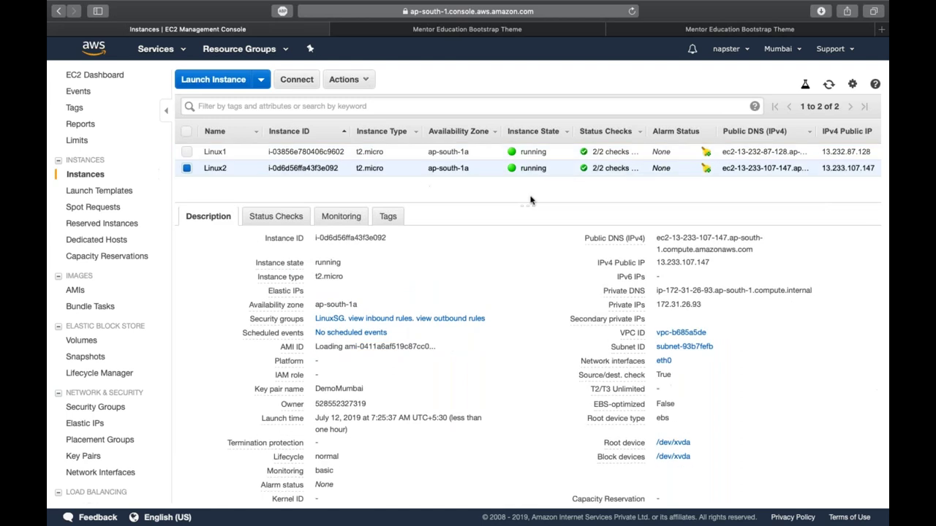
pyautogui.moveTo(694, 307)
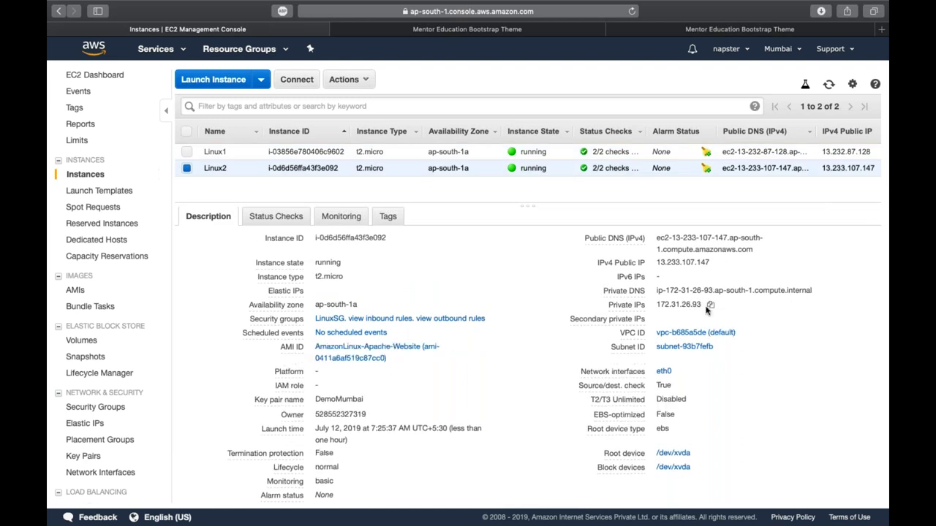
pyautogui.click(710, 306)
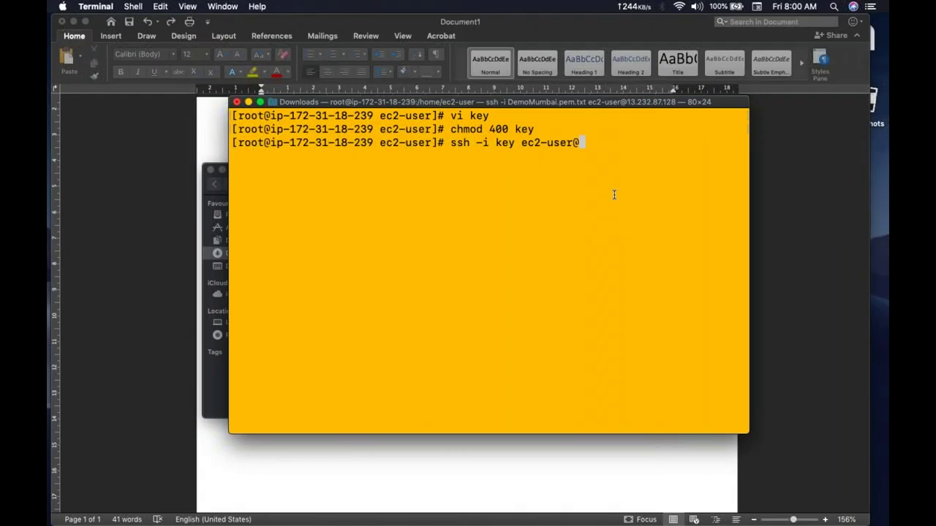
# Step: Complete the ssh command with 172.31.26.93, run it, and accept the new host with yes
pyautogui.press('super+v')
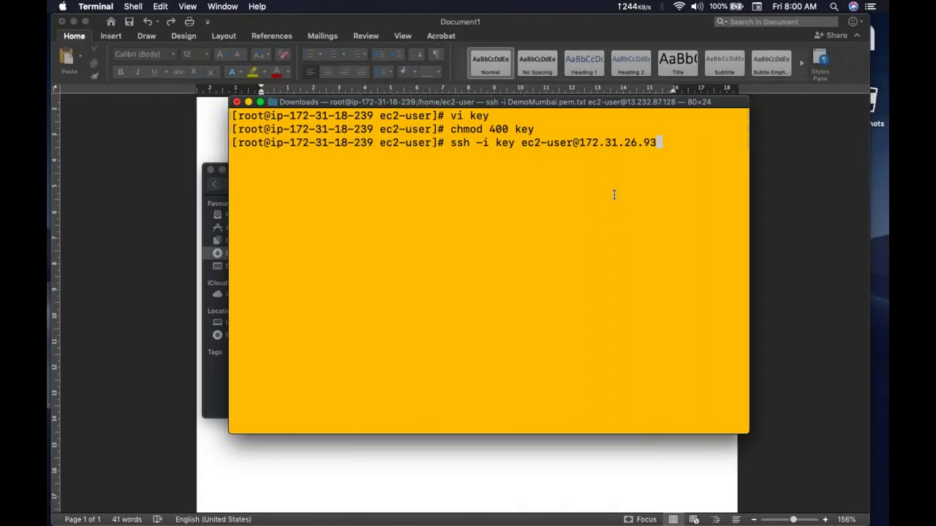
pyautogui.press('Return')
pyautogui.write('yes')
pyautogui.press('Return')
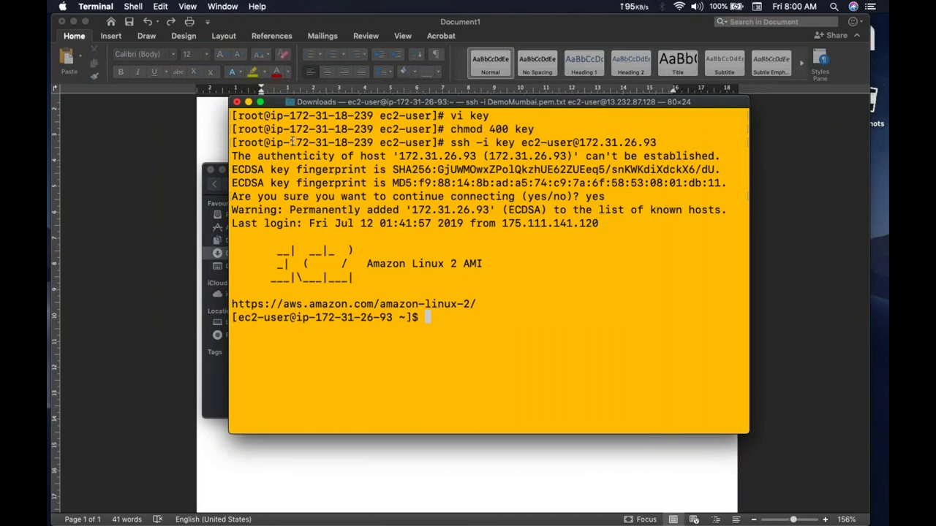
pyautogui.moveTo(290, 143); pyautogui.dragTo(375, 140)
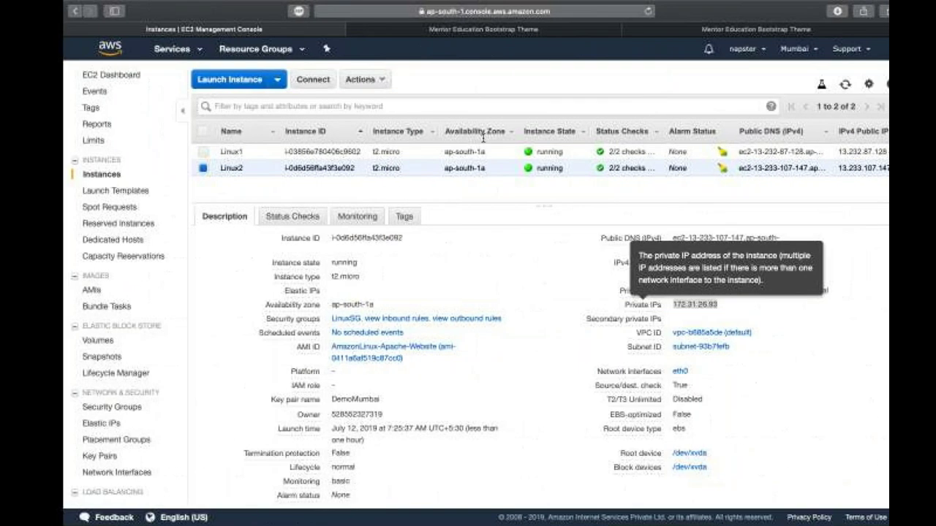
# Step: Match the new prompt's address against Linux2's private IP 172.31.26.93 in the Description tab
pyautogui.moveTo(686, 306)
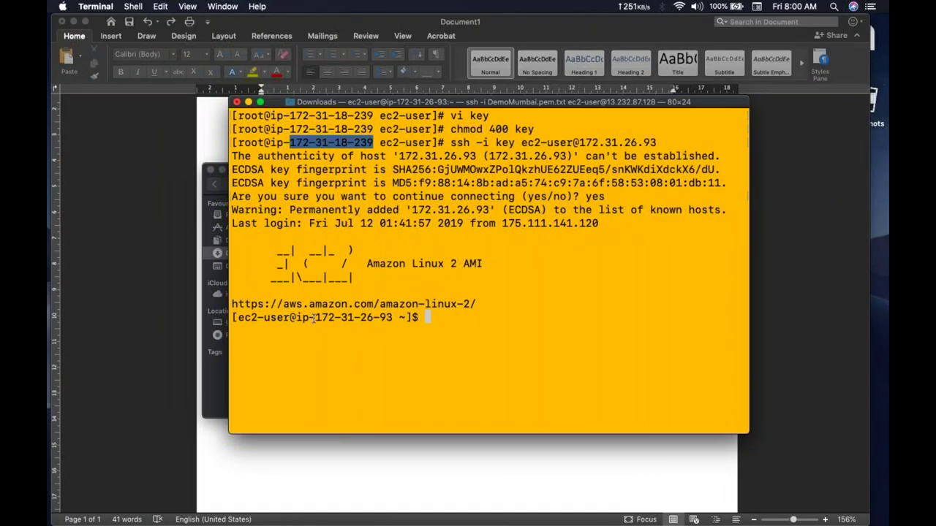
pyautogui.moveTo(314, 317); pyautogui.dragTo(394, 317)
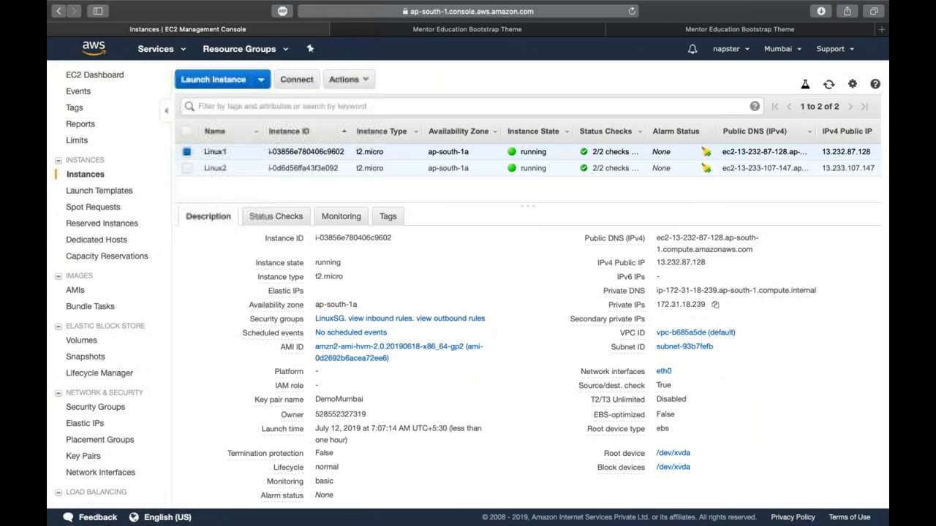
pyautogui.doubleClick(698, 305)
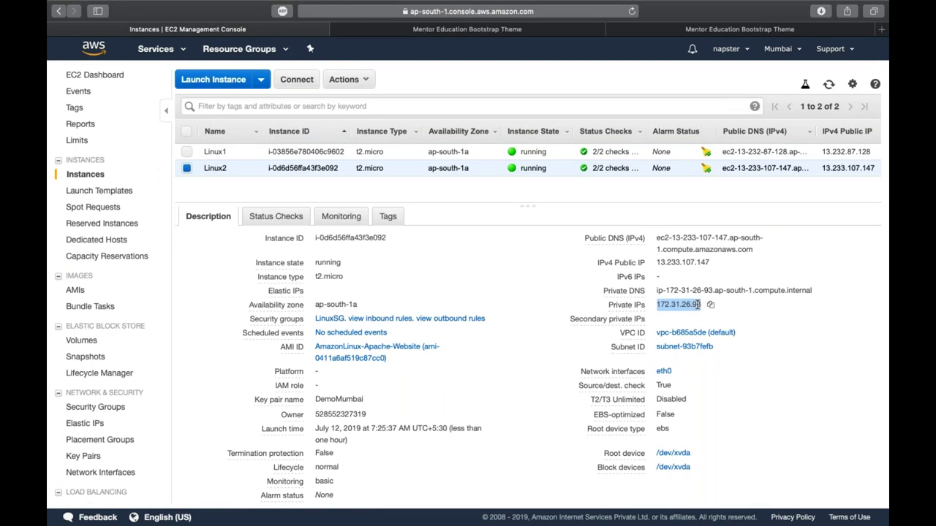
pyautogui.click(543, 244)
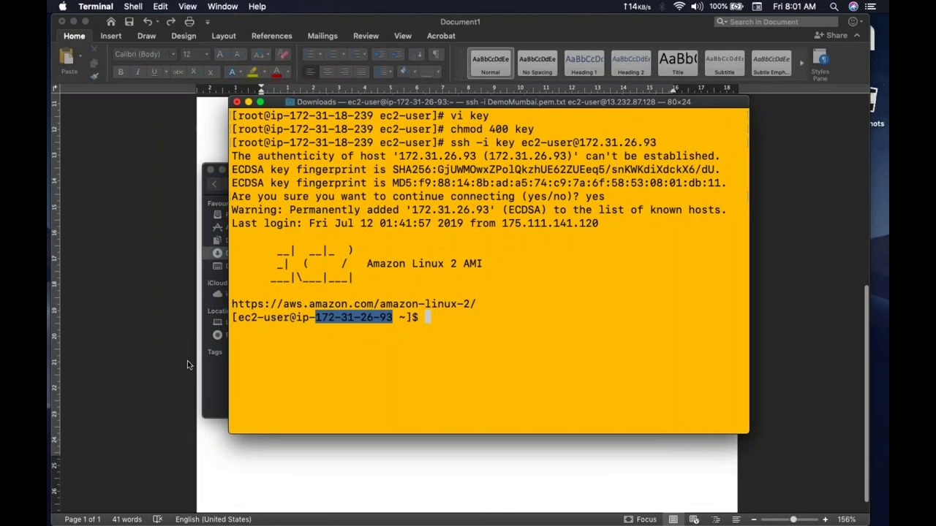
# Step: Browse iCloud Drive to Solution Architect- Associate > EC2 and open 2. EBS.pptx
pyautogui.click(222, 377)
pyautogui.click(241, 294)
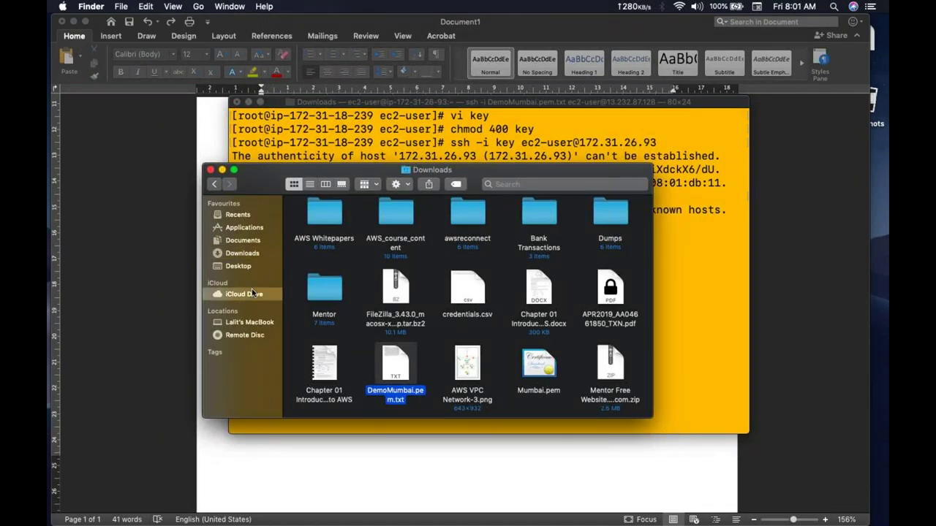
pyautogui.doubleClick(342, 291)
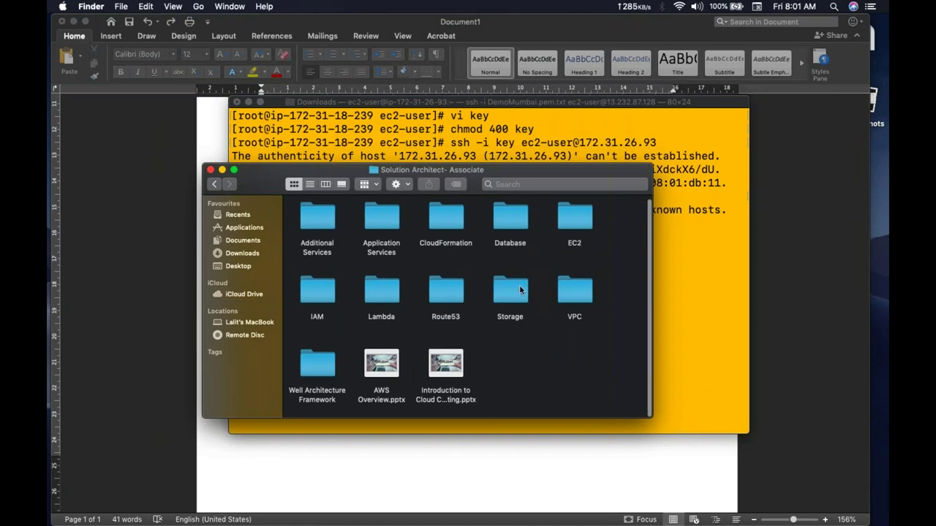
pyautogui.doubleClick(574, 231)
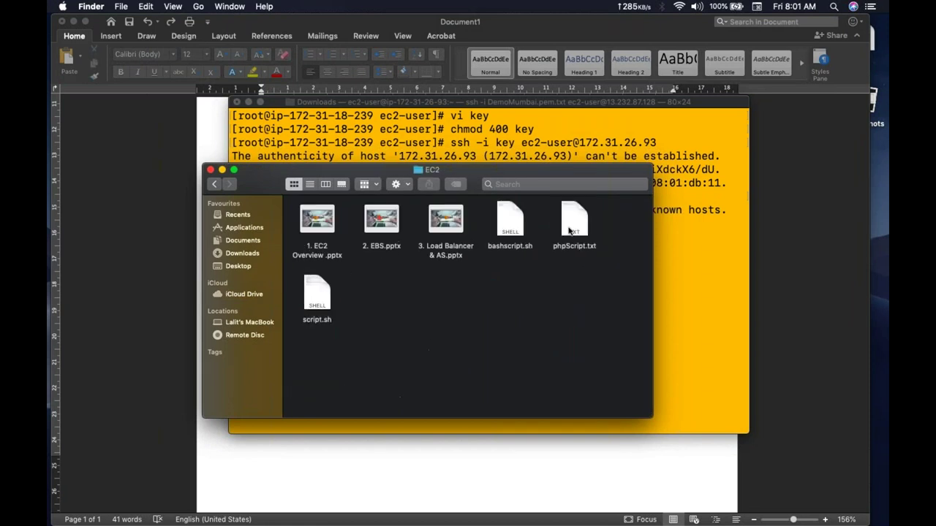
pyautogui.click(380, 218)
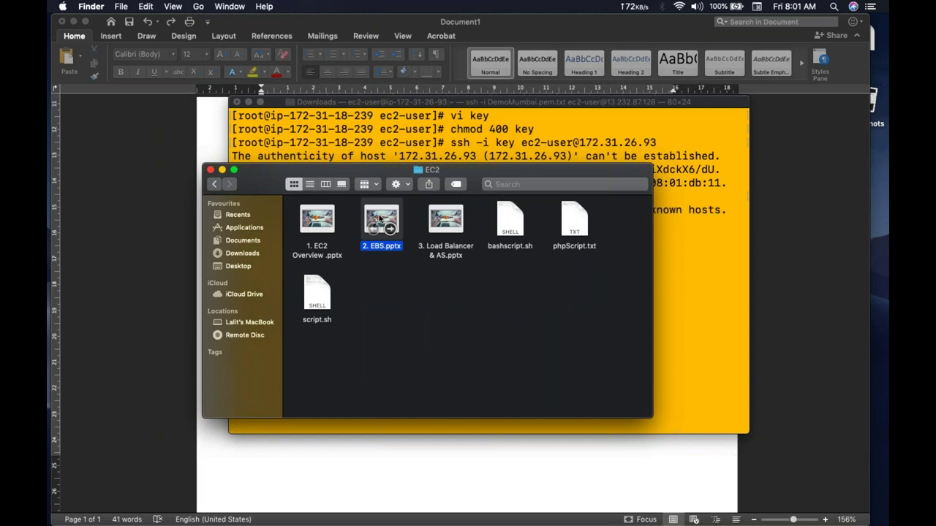
pyautogui.doubleClick(380, 217)
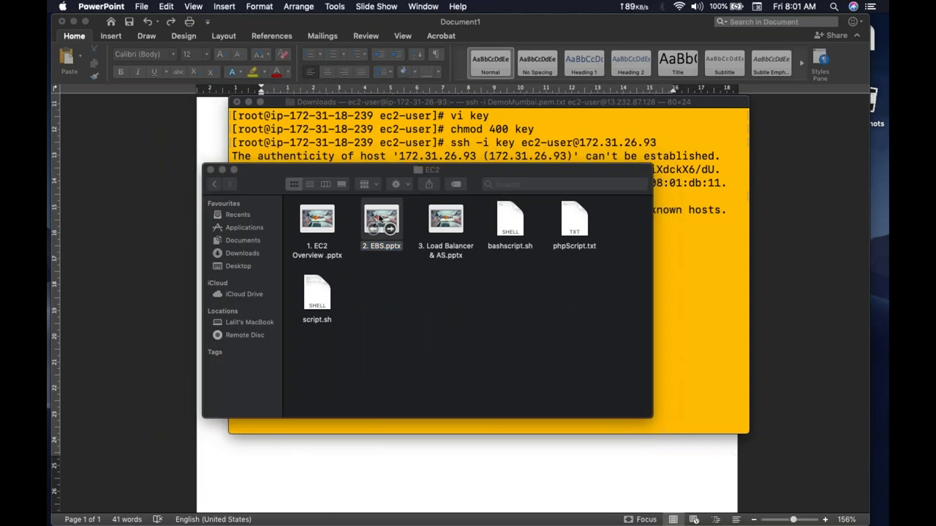
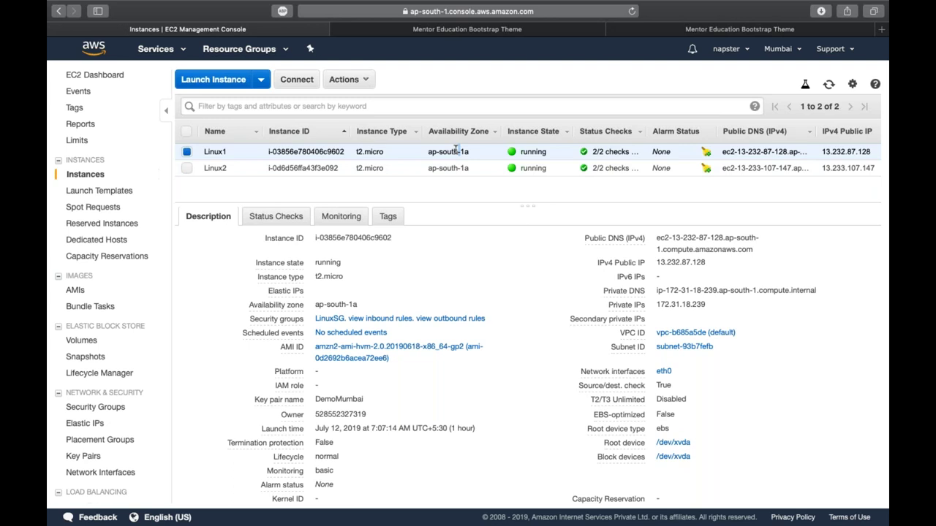
# Step: Select the 8 GiB Linux volume in the Volumes list and bring up its Actions menu
pyautogui.tripleClick(456, 149)
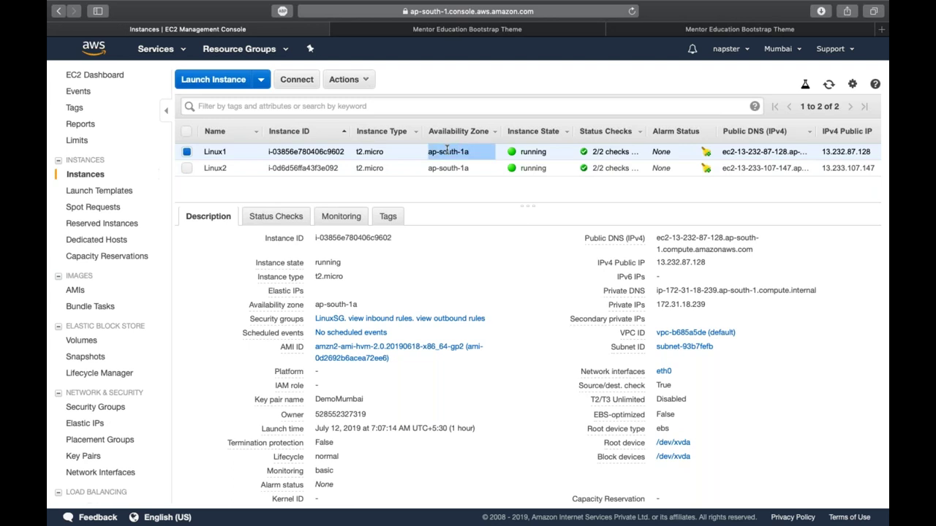
pyautogui.scroll(-3, 95, 256)
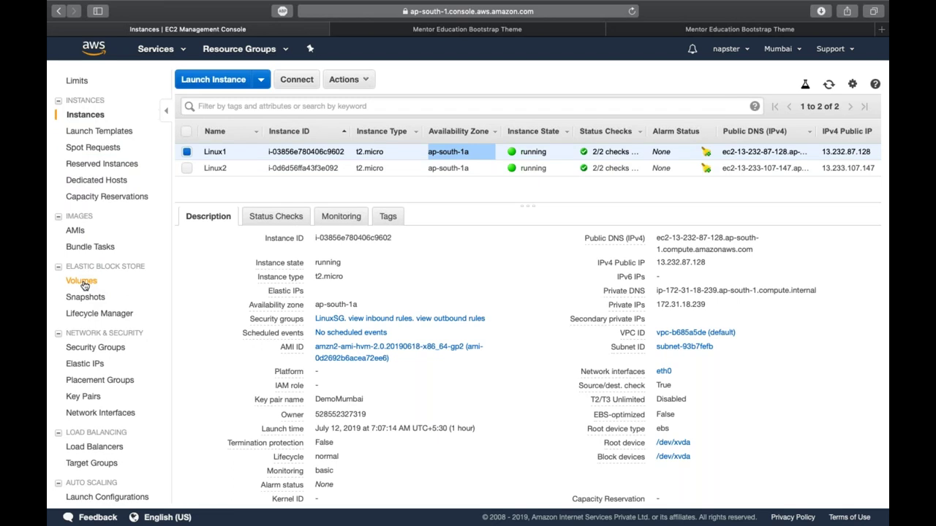
pyautogui.click(82, 281)
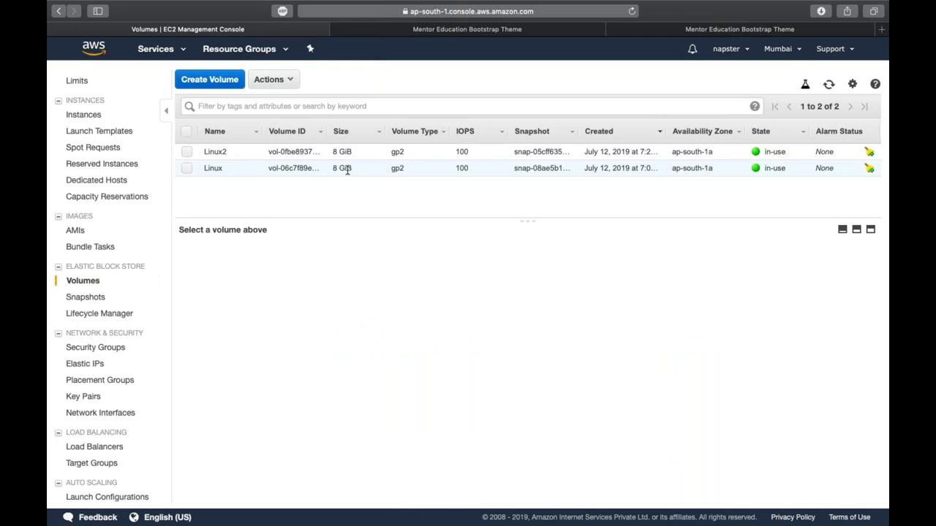
pyautogui.click(347, 171)
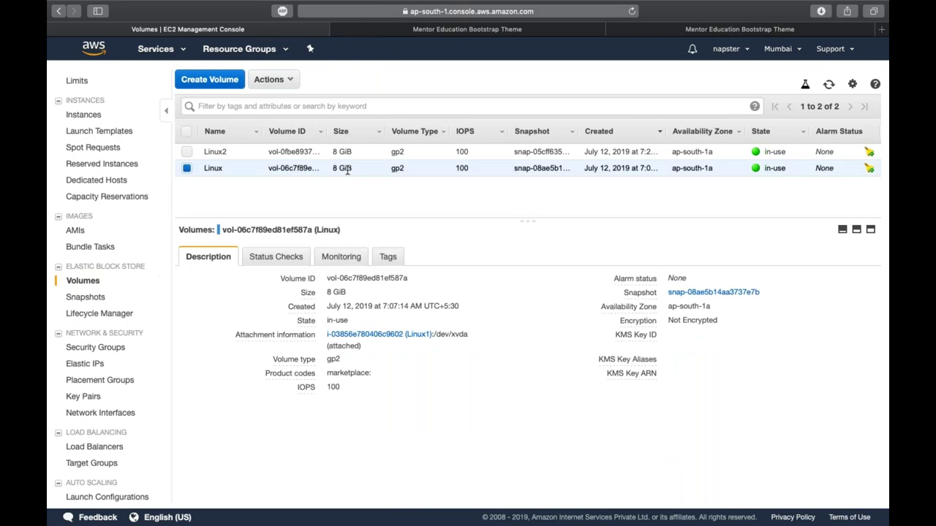
pyautogui.click(280, 84)
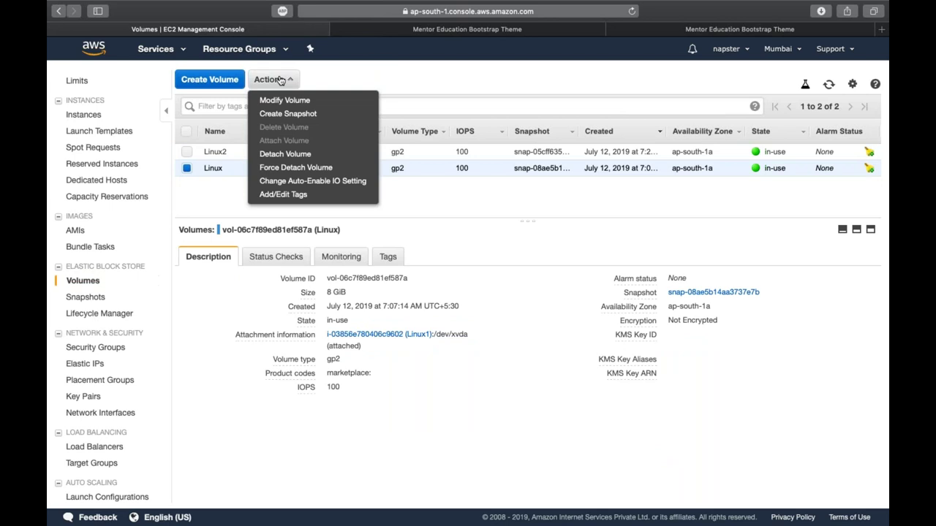
# Step: In Modify Volume, try sizes 112 and 7 GiB, note that shrinking is rejected, and cancel
pyautogui.click(288, 102)
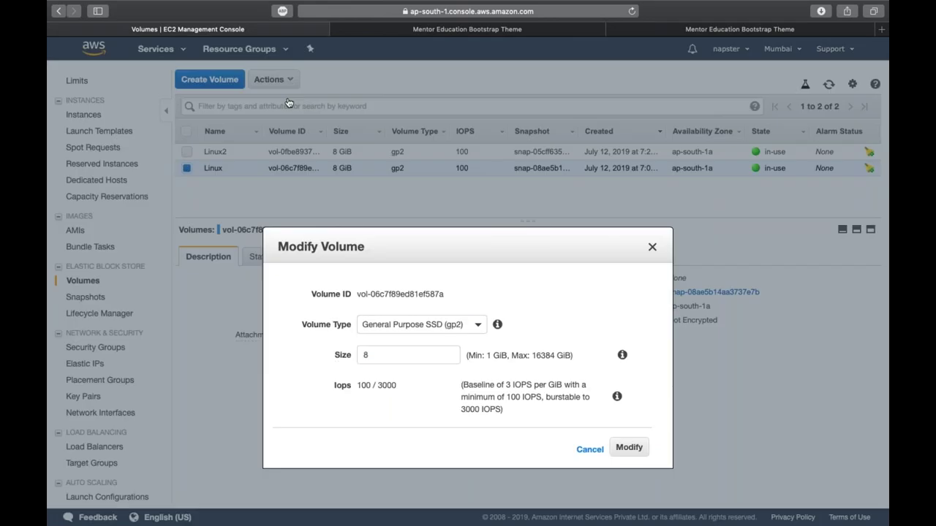
pyautogui.doubleClick(426, 354)
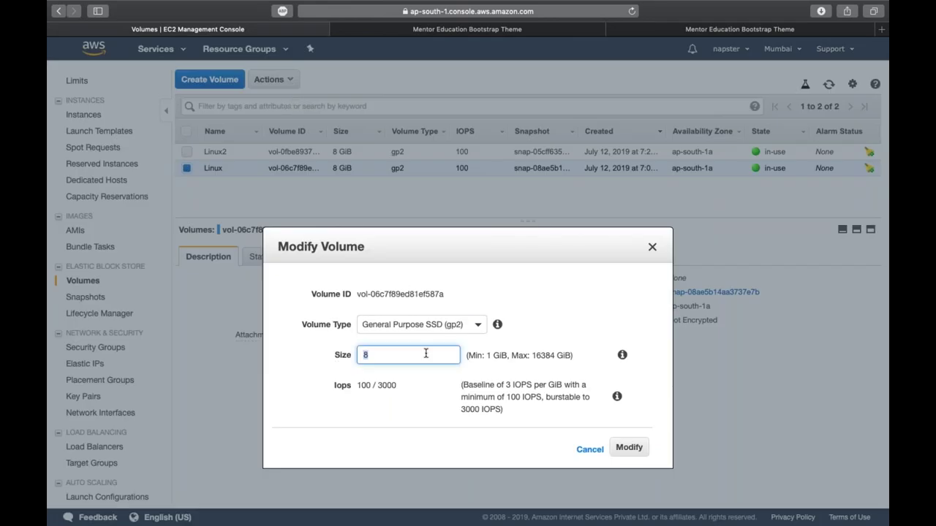
pyautogui.write('112')
pyautogui.click(491, 357)
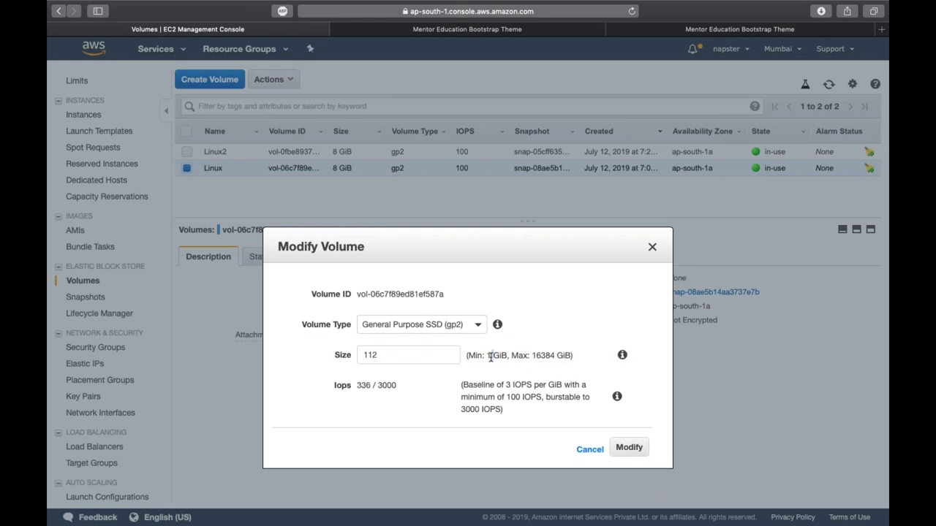
pyautogui.doubleClick(551, 354)
pyautogui.doubleClick(433, 354)
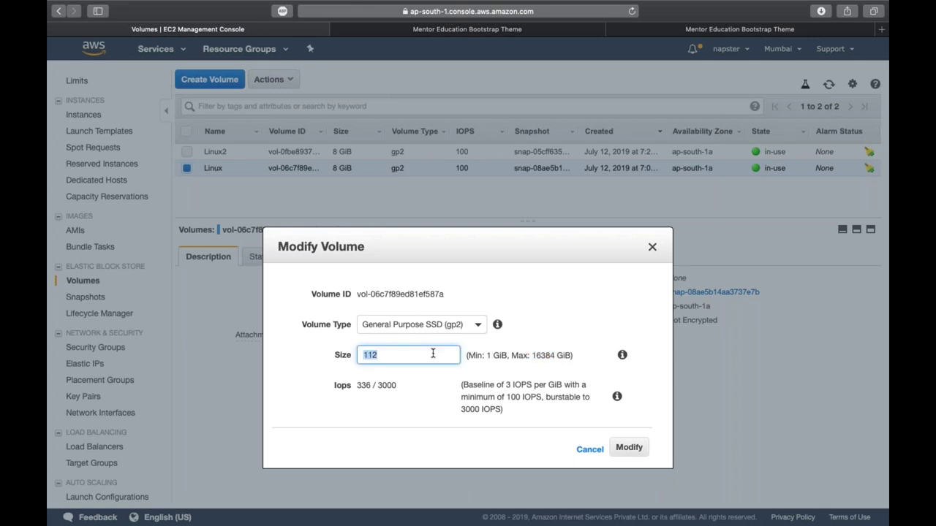
pyautogui.write('7')
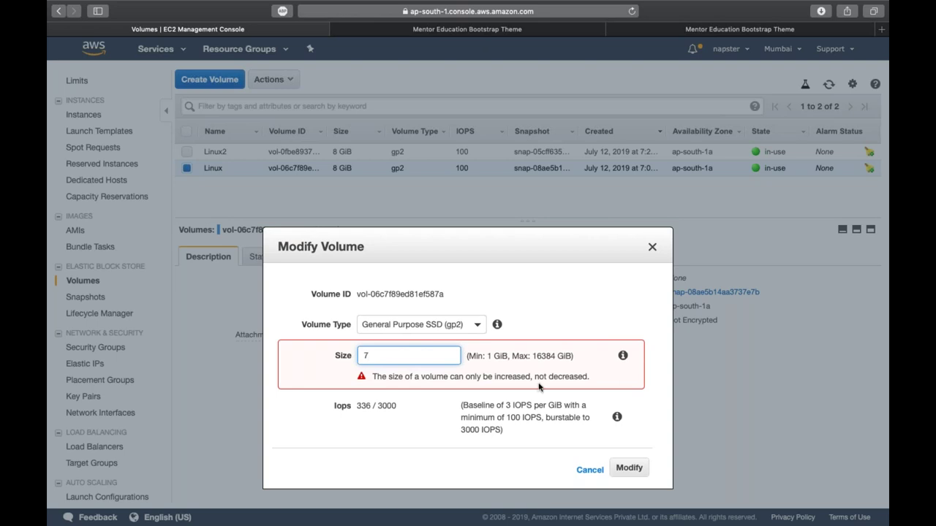
pyautogui.click(591, 471)
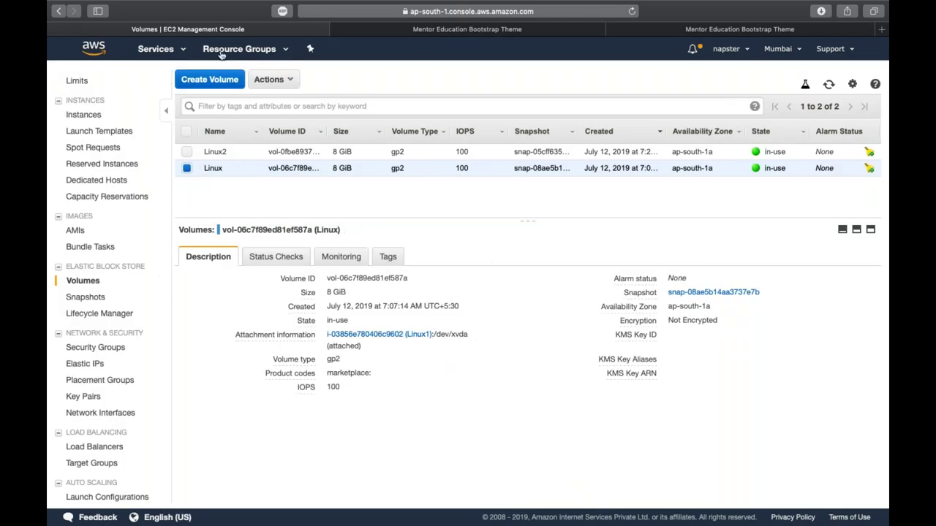
# Step: Start a new volume with size 10 GiB, type gp2 and availability zone ap-south-1a
pyautogui.click(224, 77)
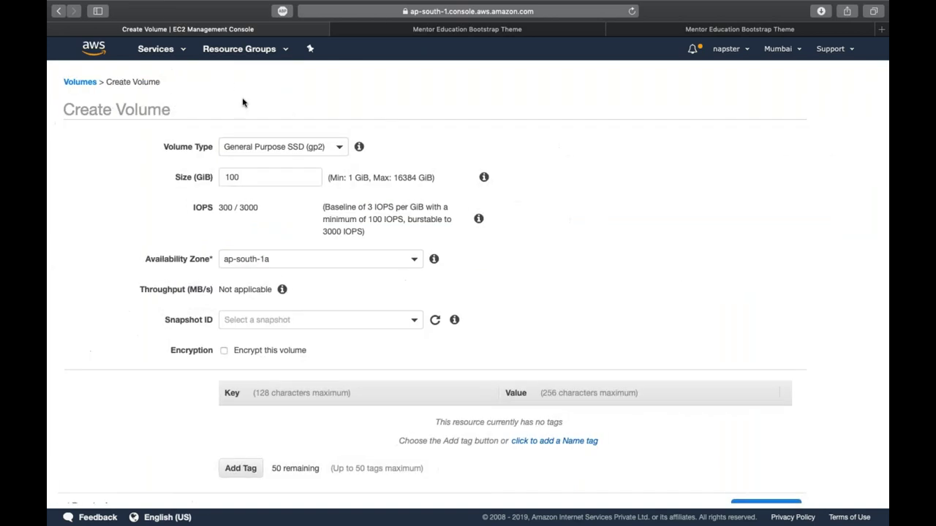
pyautogui.doubleClick(265, 175)
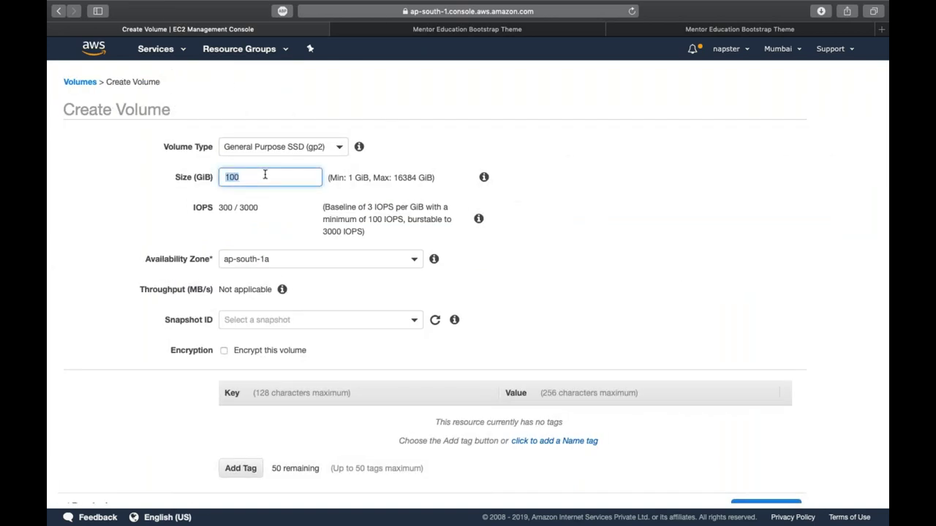
pyautogui.write('10')
pyautogui.click(283, 146)
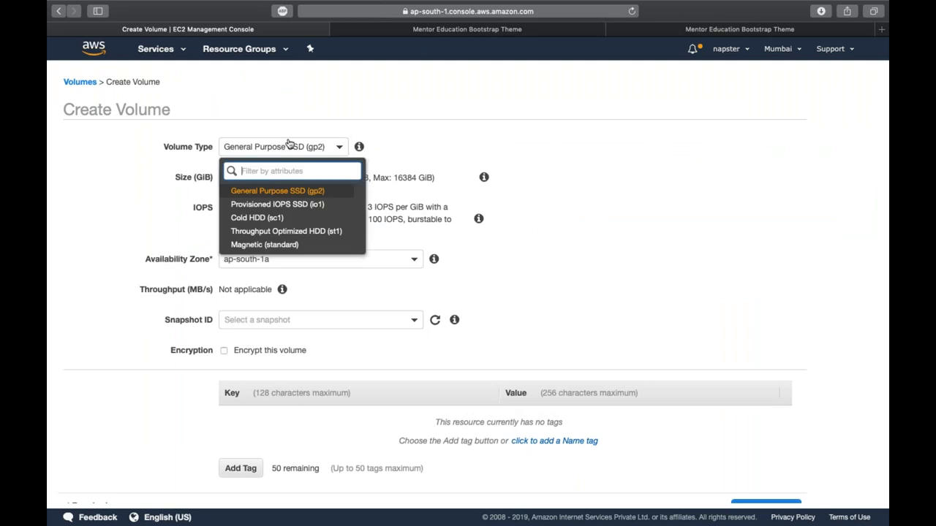
pyautogui.click(305, 194)
pyautogui.click(578, 238)
pyautogui.scroll(-2, 578, 238)
pyautogui.click(359, 241)
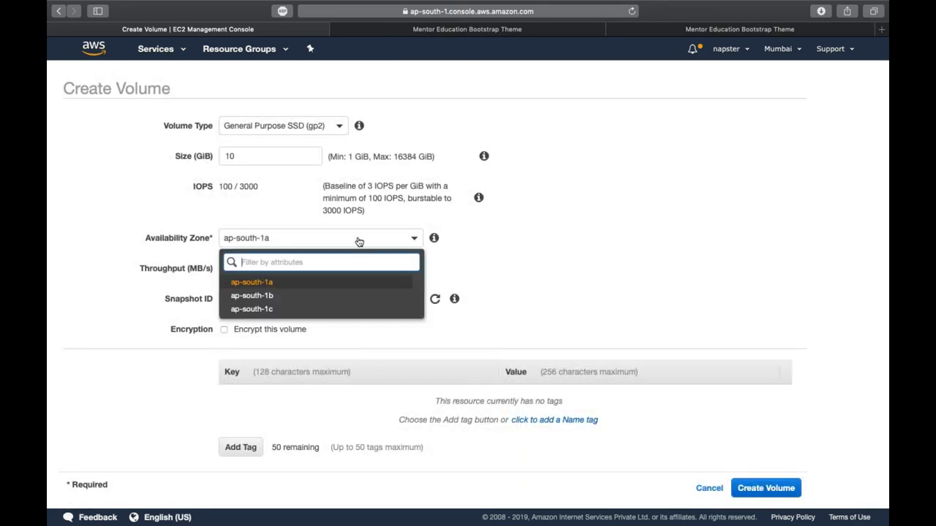
pyautogui.click(333, 290)
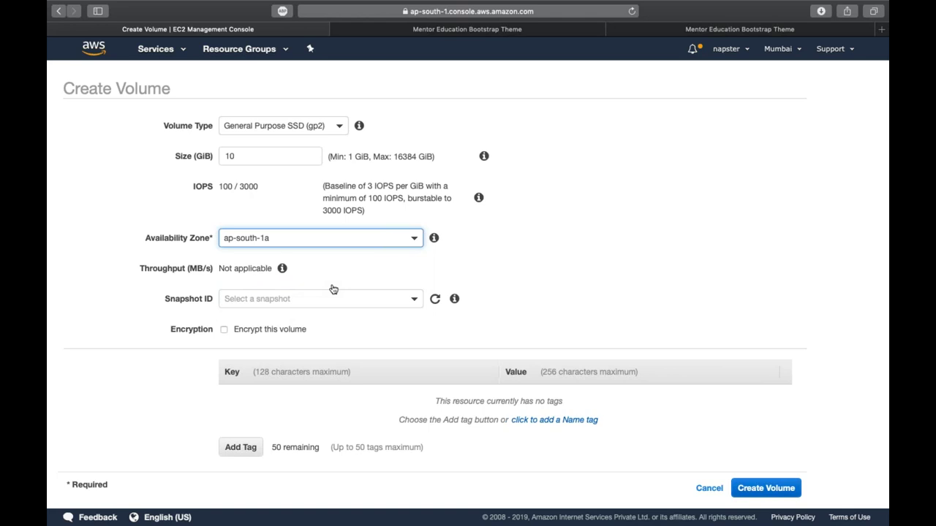
# Step: Leave the snapshot empty, add tag Name=ExtraVolume, and create the volume
pyautogui.click(314, 299)
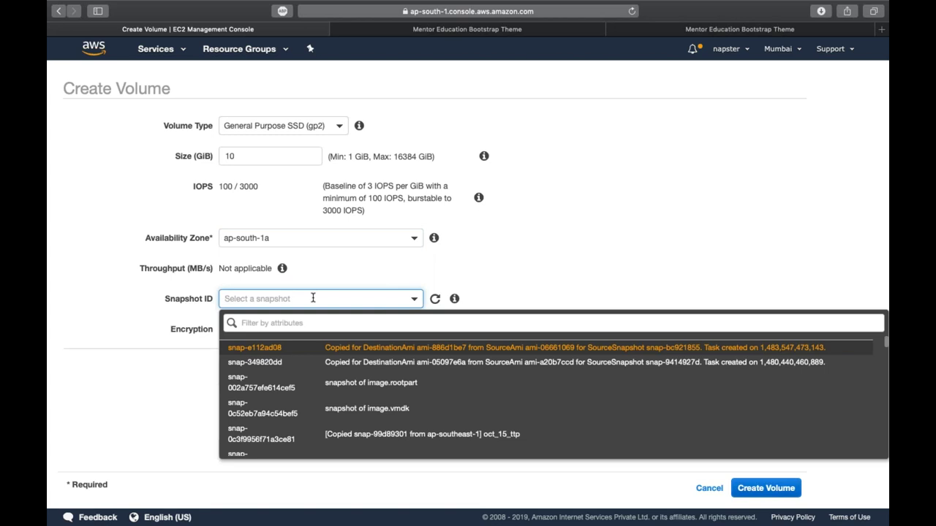
pyautogui.click(322, 322)
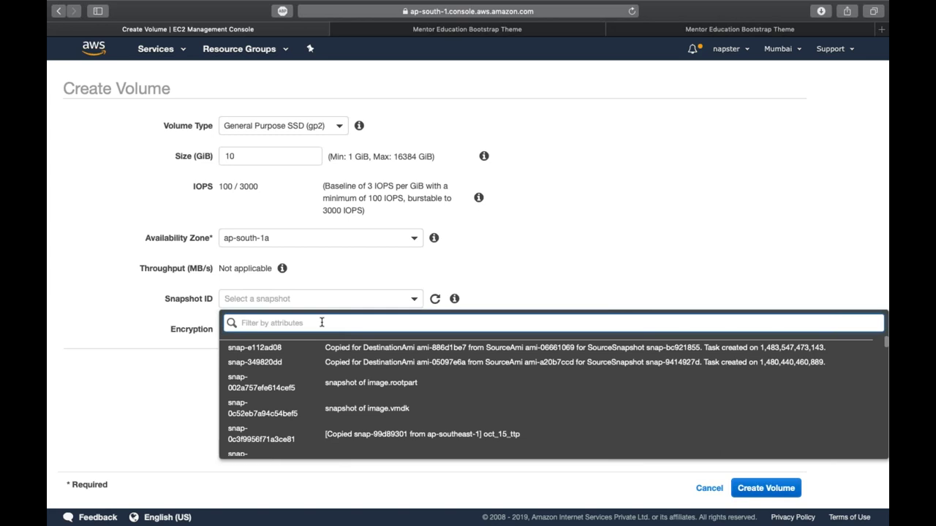
pyautogui.click(545, 284)
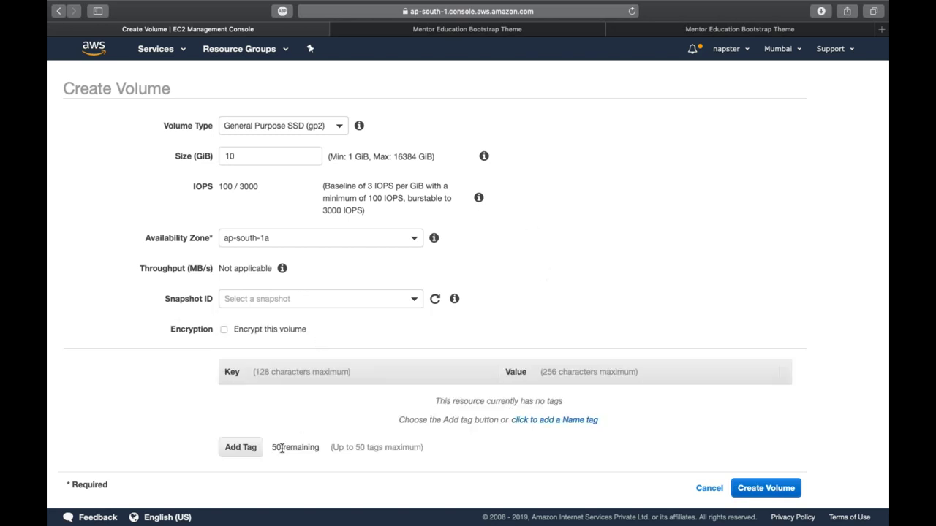
pyautogui.click(250, 445)
pyautogui.write('Name')
pyautogui.press('Tab')
pyautogui.write('Ex')
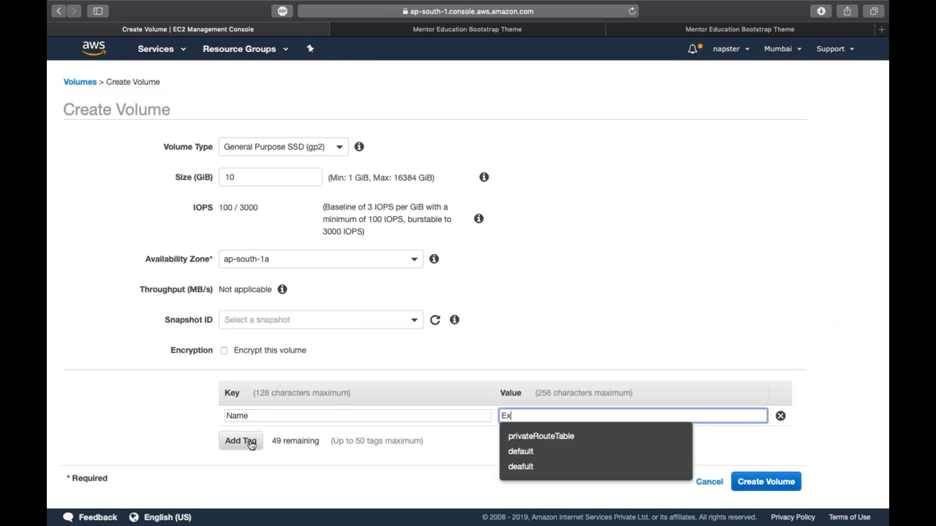
pyautogui.write('traVolume')
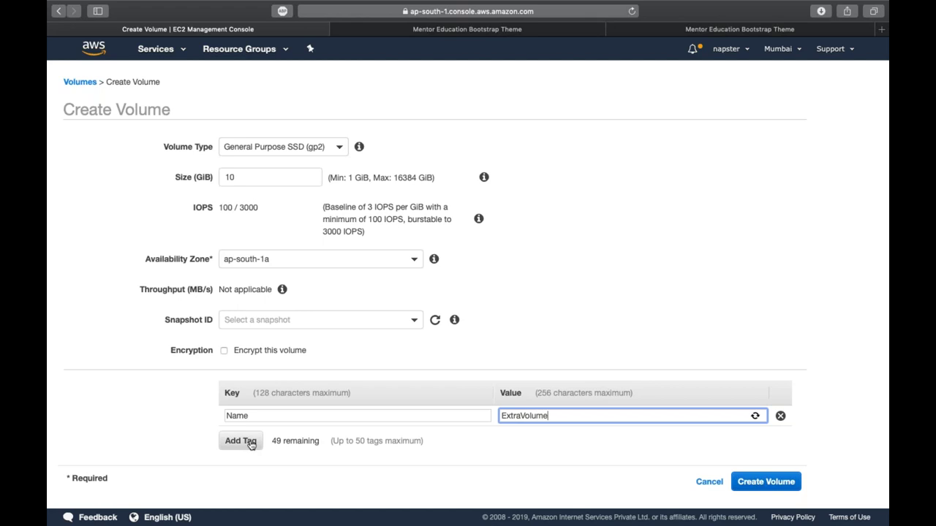
pyautogui.click(771, 488)
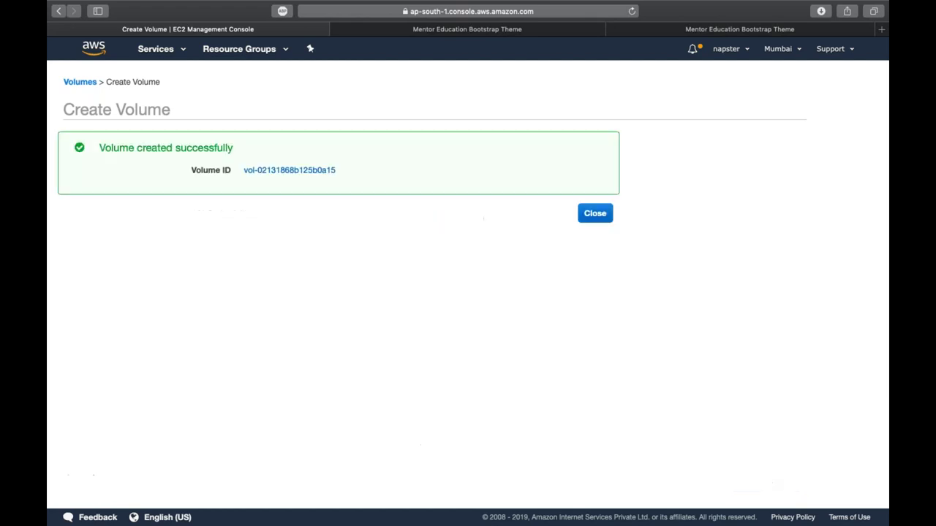
# Step: Refresh the Volumes list until ExtraVolume appears and select it
pyautogui.click(595, 214)
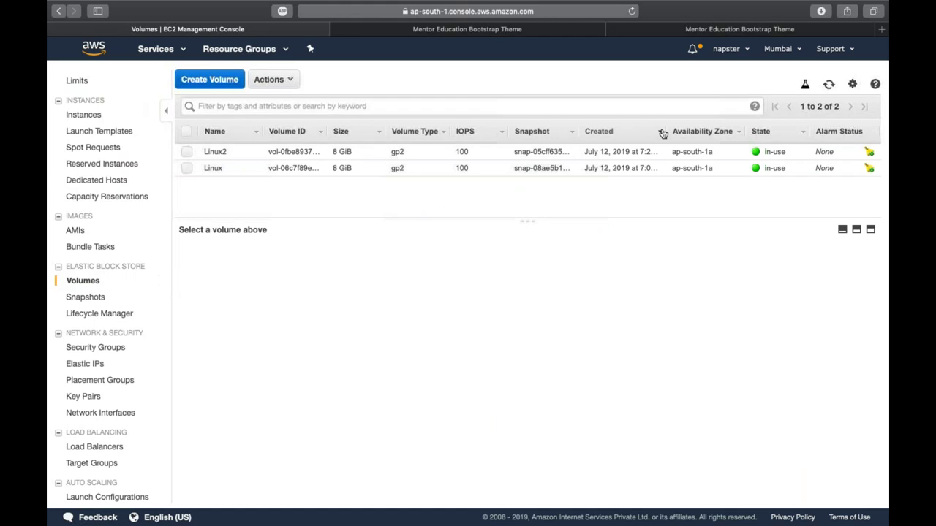
pyautogui.click(829, 84)
pyautogui.click(829, 85)
pyautogui.click(368, 174)
pyautogui.click(368, 162)
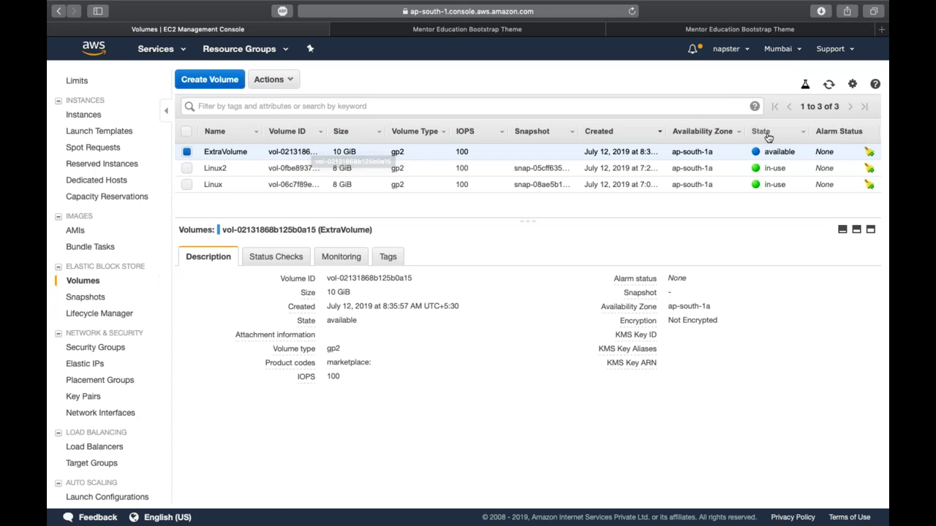
# Step: Compare ExtraVolume's available state with Linux2's in-use state
pyautogui.tripleClick(788, 149)
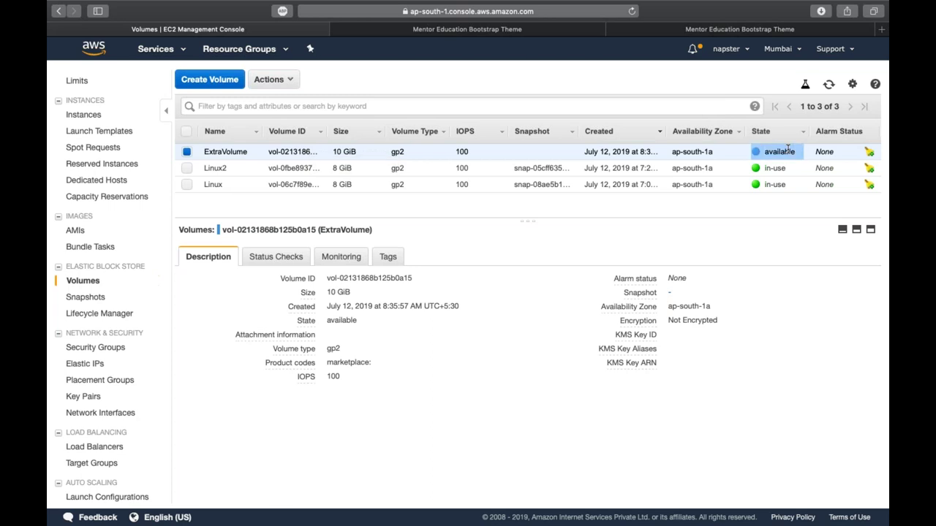
pyautogui.click(788, 149)
pyautogui.doubleClick(788, 149)
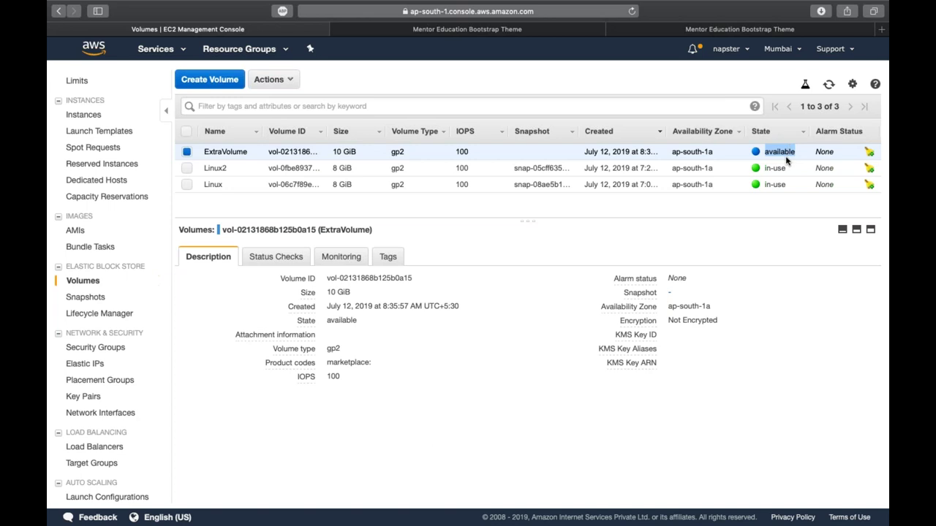
pyautogui.tripleClick(782, 166)
pyautogui.click(781, 151)
# Step: Start Attach Volume for ExtraVolume and list the candidate instances
pyautogui.click(291, 80)
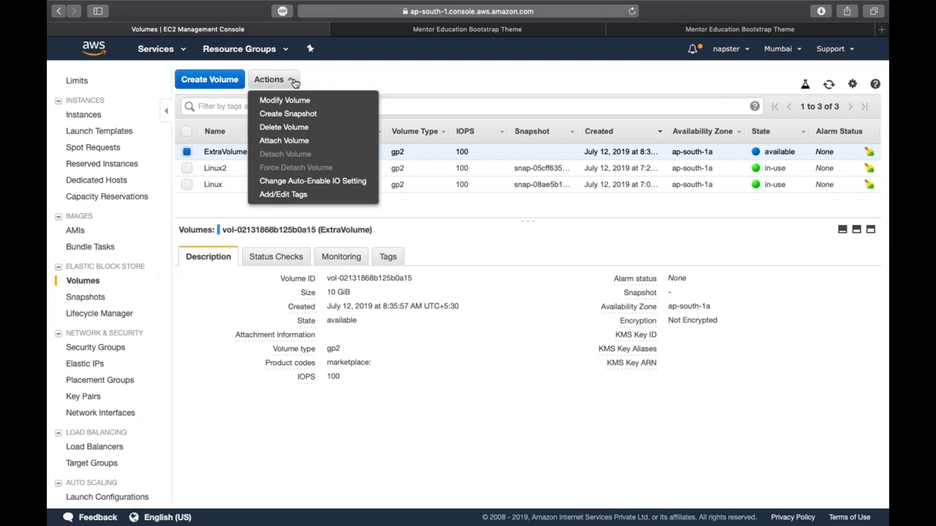
pyautogui.click(299, 143)
pyautogui.click(458, 277)
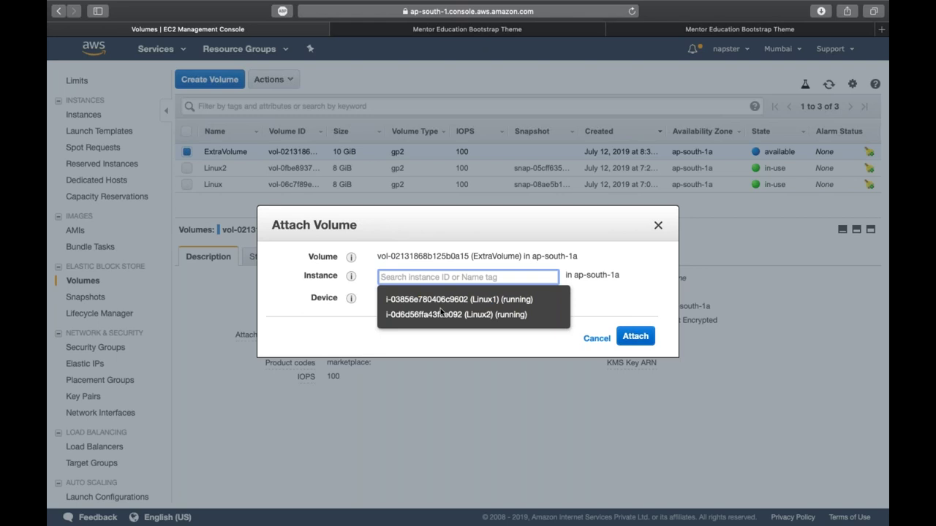
# Step: Attach ExtraVolume to Linux1 at /dev/sdf, refresh volume states, then go to Instances
pyautogui.press('Down')
pyautogui.click(436, 300)
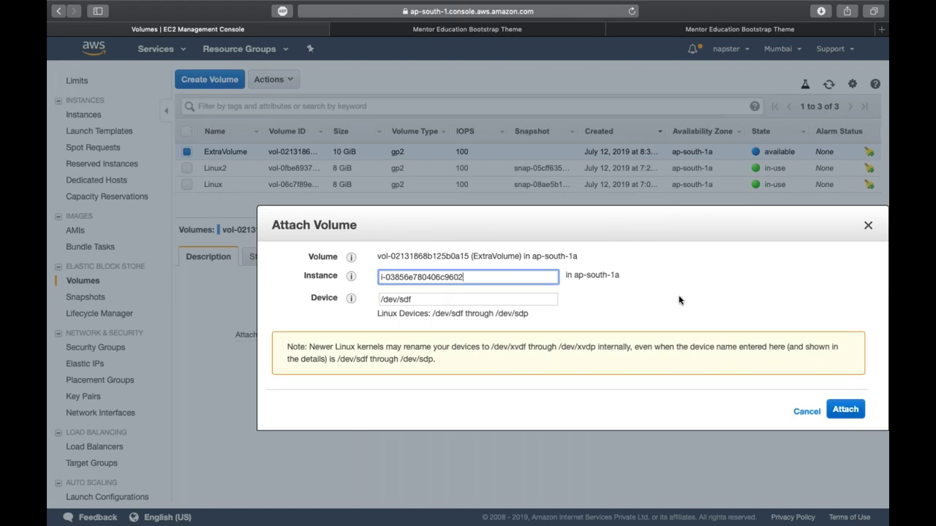
pyautogui.click(854, 410)
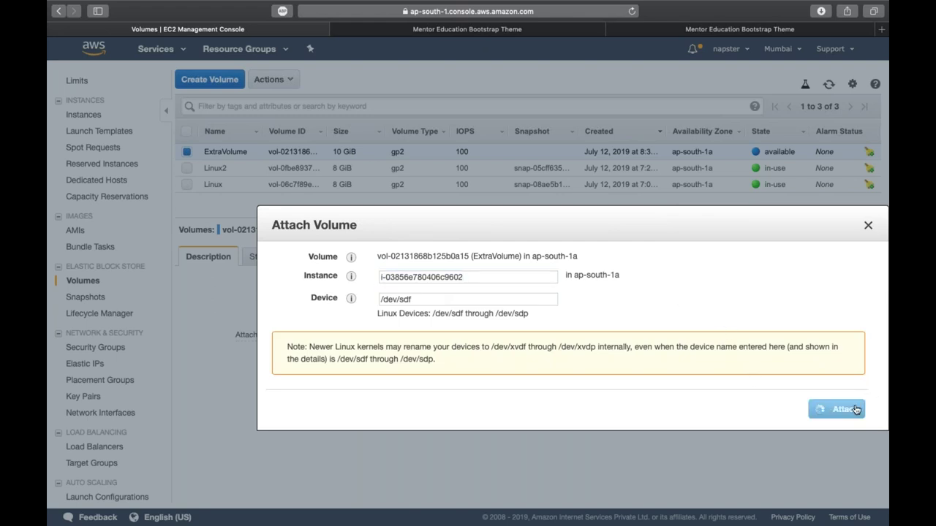
pyautogui.click(828, 84)
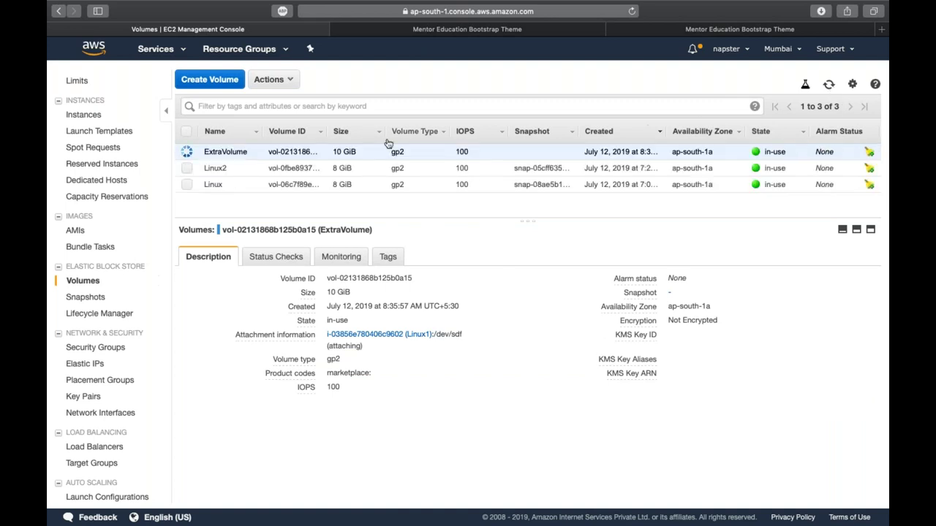
pyautogui.click(82, 115)
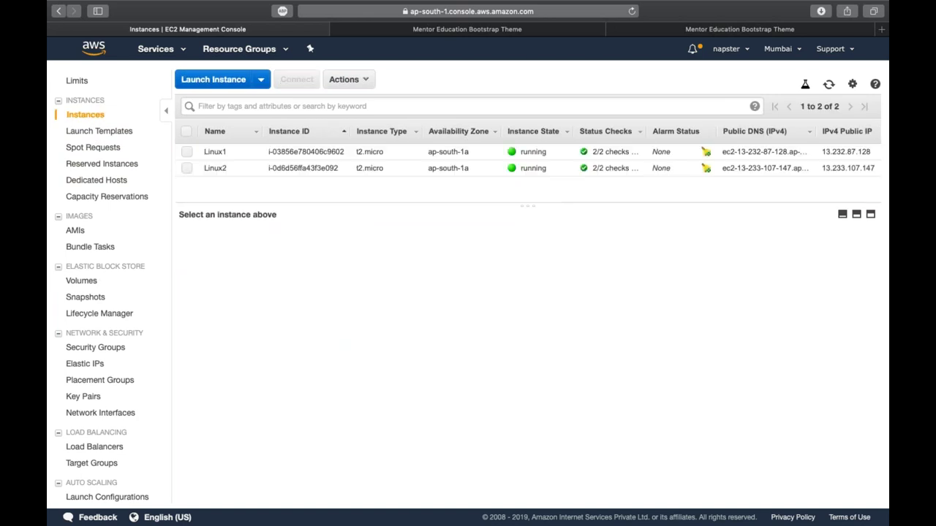
# Step: Compare block devices: Linux1 shows /dev/xvda and /dev/sdf, Linux2 only /dev/xvda
pyautogui.click(314, 151)
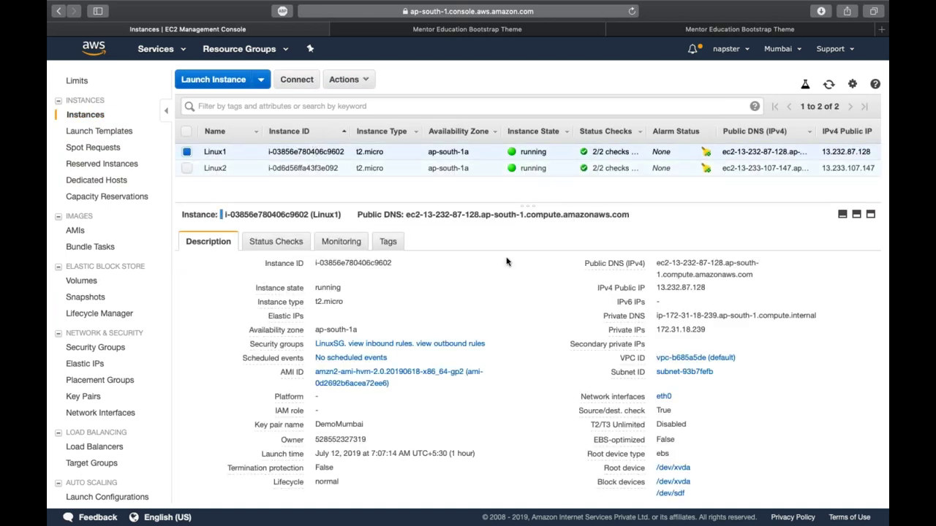
pyautogui.scroll(-5, 572, 424)
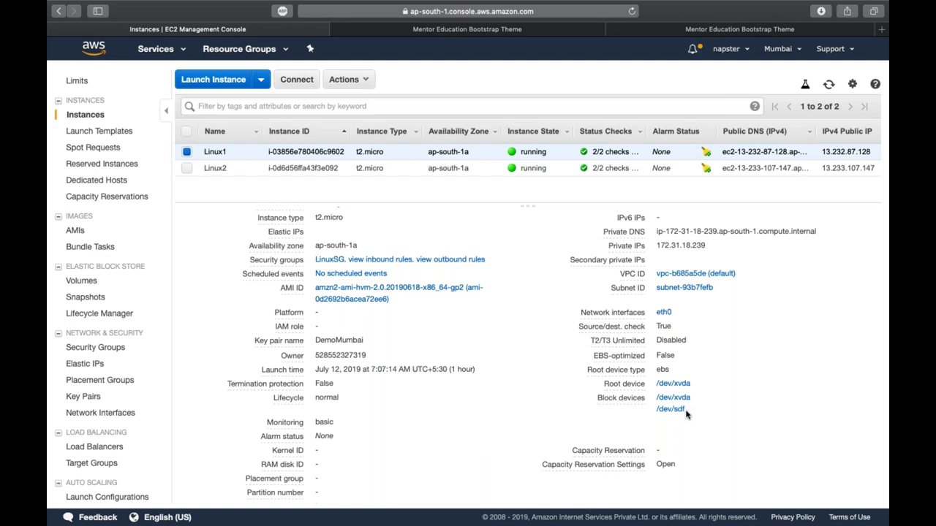
pyautogui.click(561, 168)
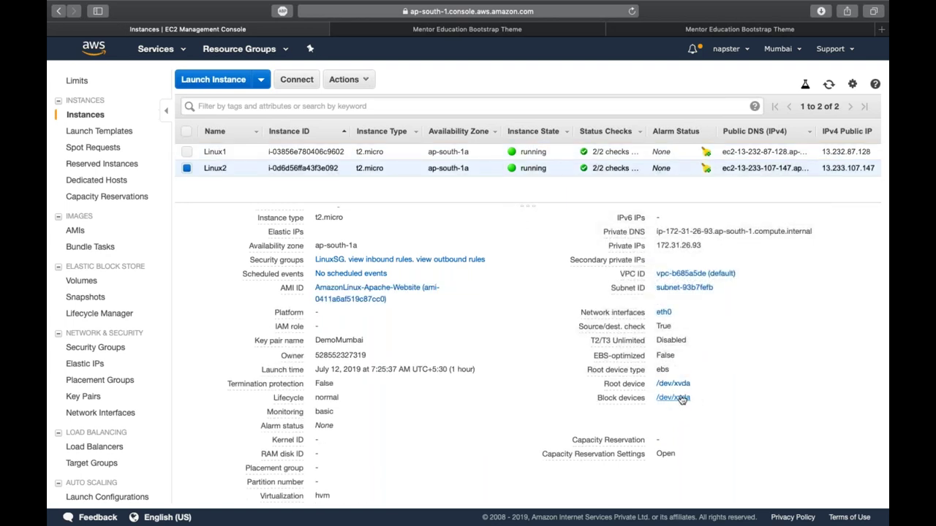
pyautogui.click(448, 151)
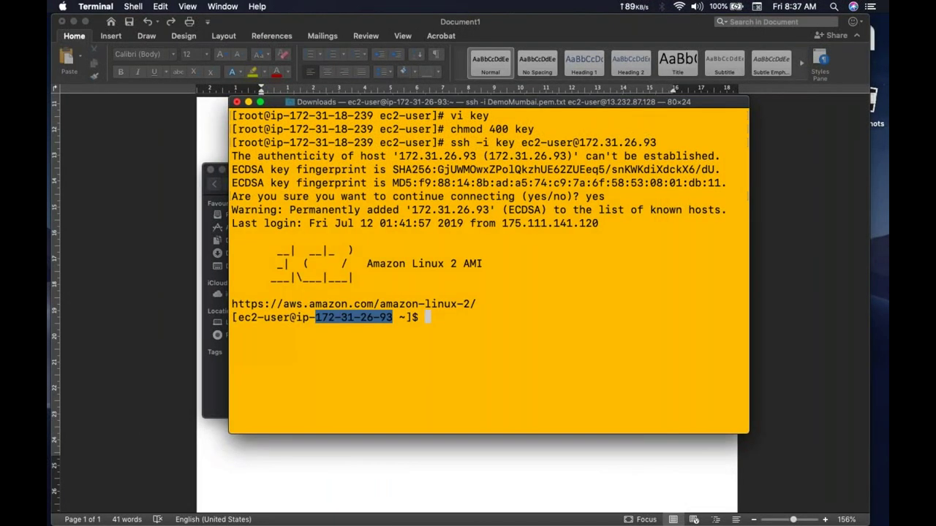
# Step: Exit the Linux2 SSH session and check the local host's IP in the prompt
pyautogui.write('e')
pyautogui.write('xit')
pyautogui.press('Return')
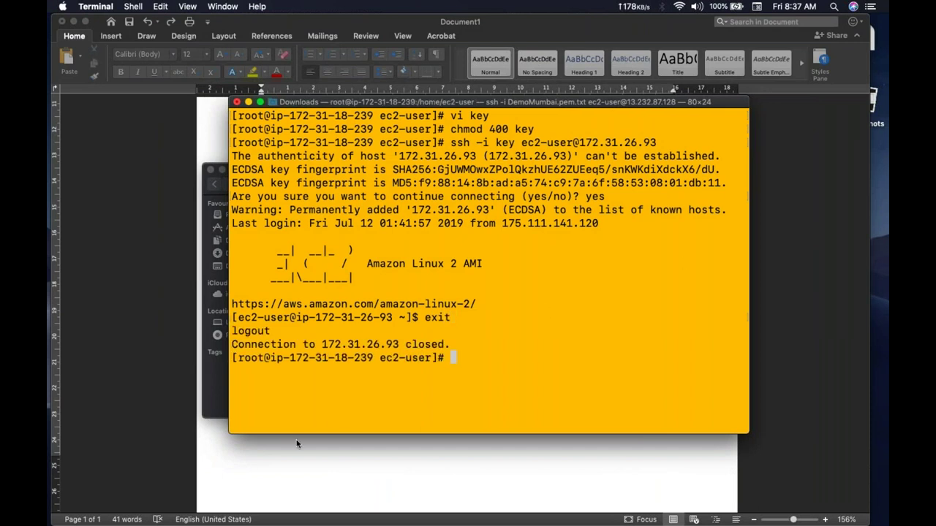
pyautogui.moveTo(292, 357); pyautogui.dragTo(373, 358)
# Step: Confirm in the EC2 console that Linux1's private IP is 172.31.18.239, then return to Terminal
pyautogui.hotkey('ctrl', 'Right')
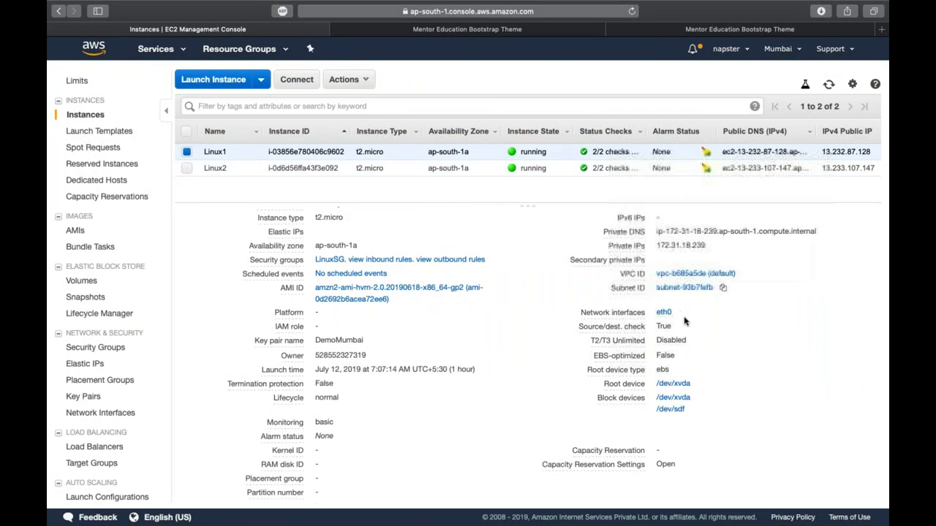
pyautogui.scroll(3, 696, 311)
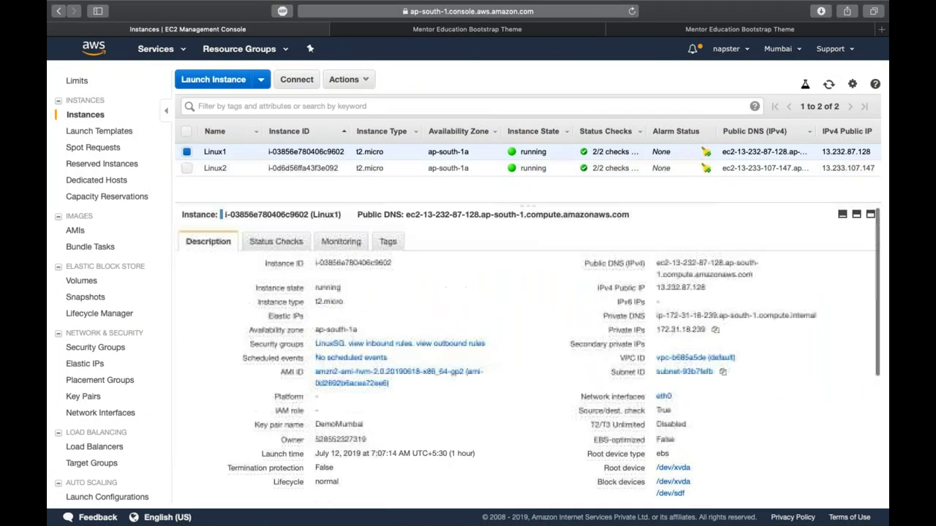
pyautogui.doubleClick(700, 330)
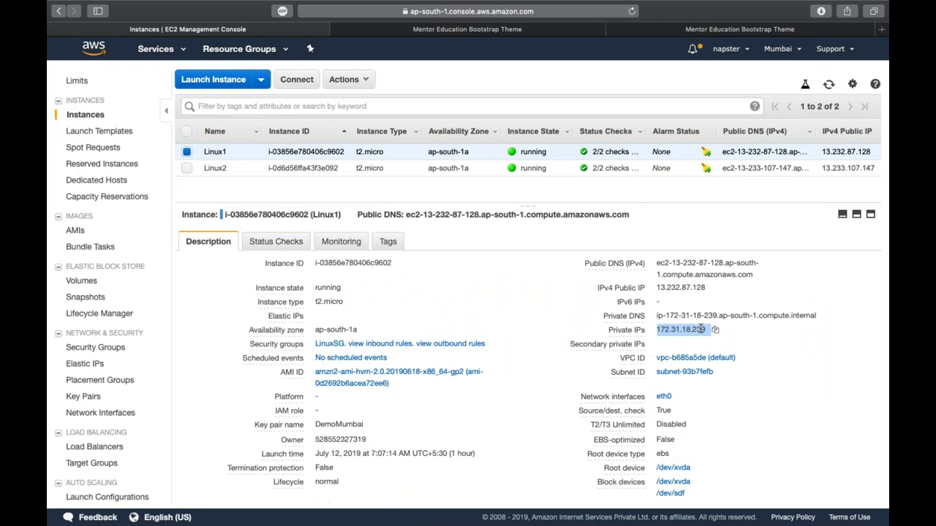
pyautogui.hotkey('ctrl', 'Left')
pyautogui.click(606, 321)
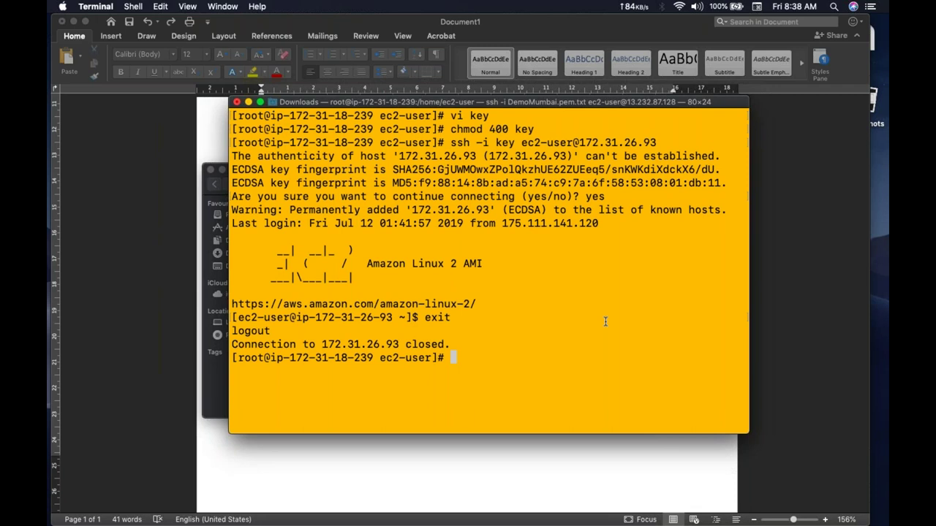
# Step: Run lsblk and highlight the 8G xvda/xvda1 rows and the unmounted 10G xvdf
pyautogui.write('lsblk')
pyautogui.press('Return')
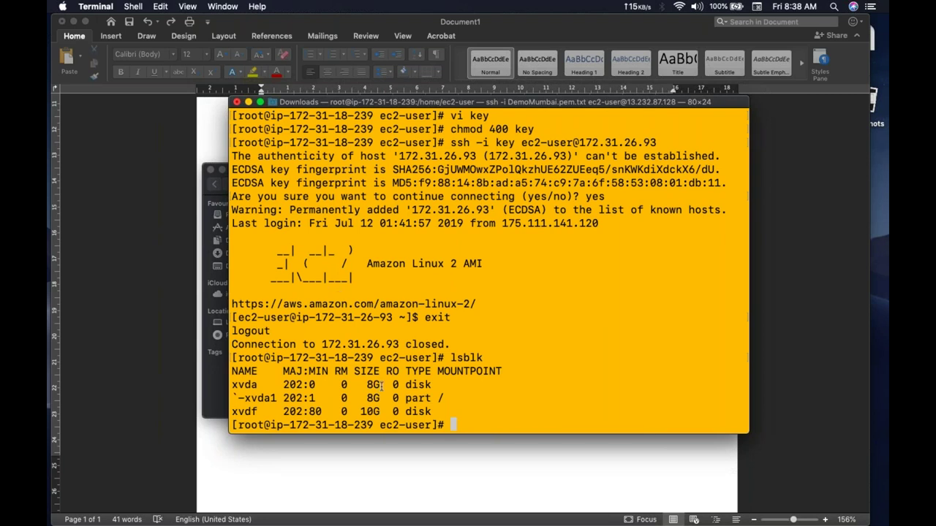
pyautogui.moveTo(367, 383); pyautogui.dragTo(370, 396)
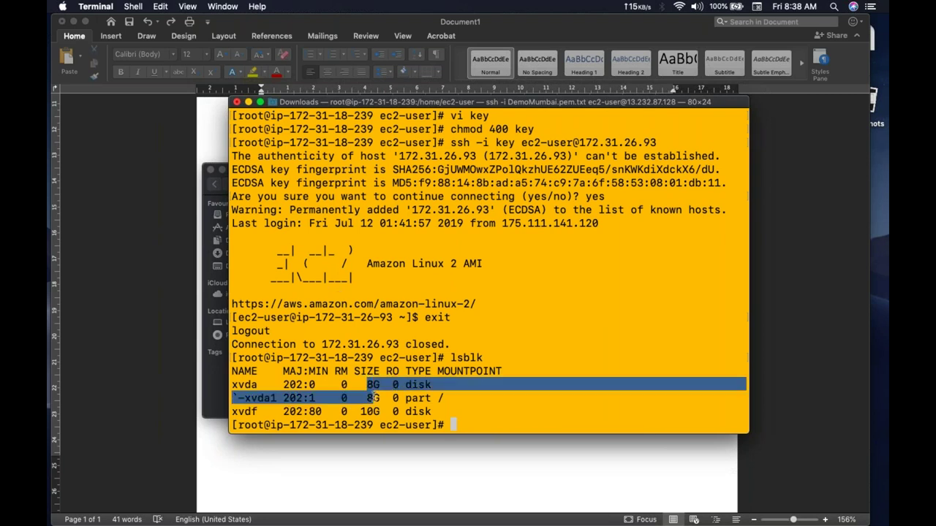
pyautogui.doubleClick(373, 398)
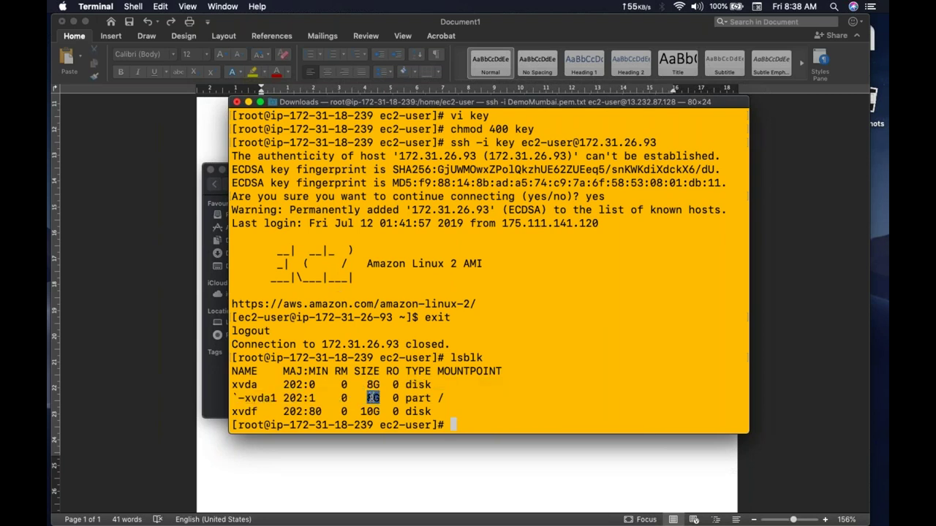
pyautogui.doubleClick(247, 412)
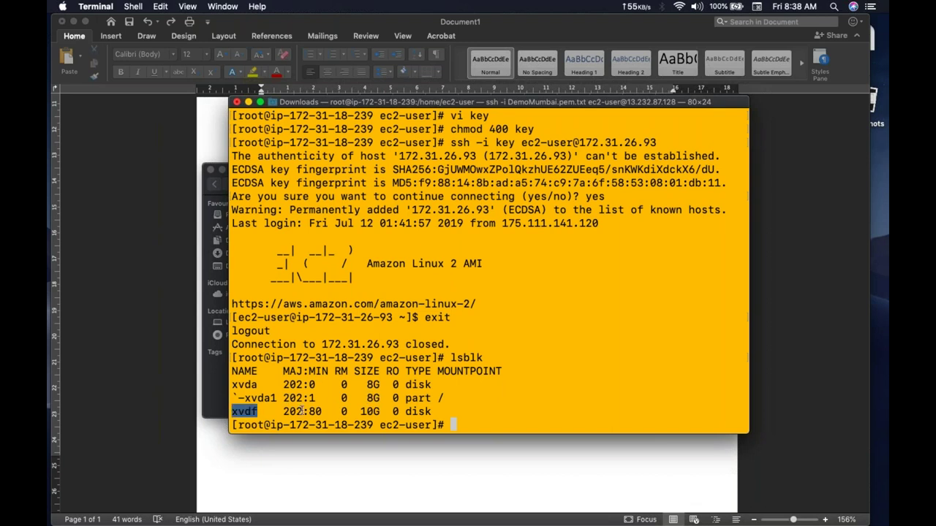
pyautogui.tripleClick(368, 411)
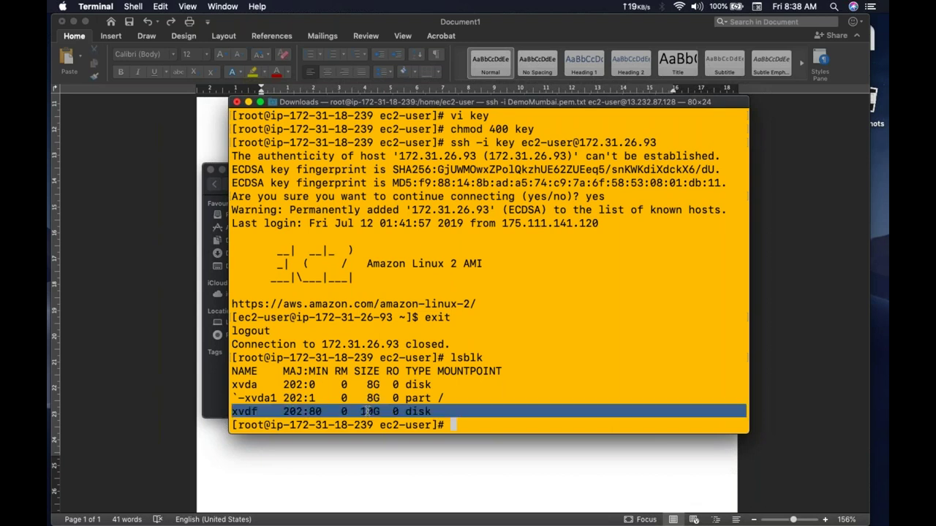
pyautogui.click(456, 418)
pyautogui.tripleClick(443, 398)
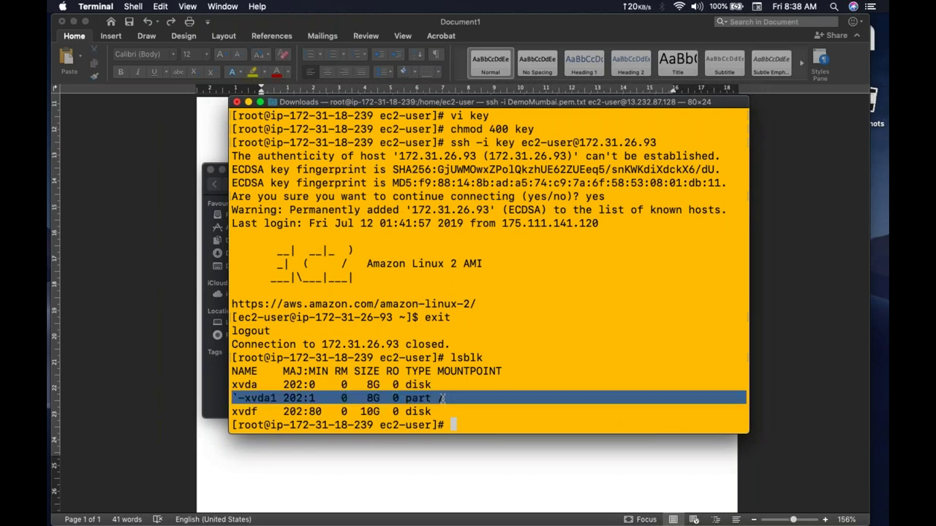
pyautogui.doubleClick(460, 411)
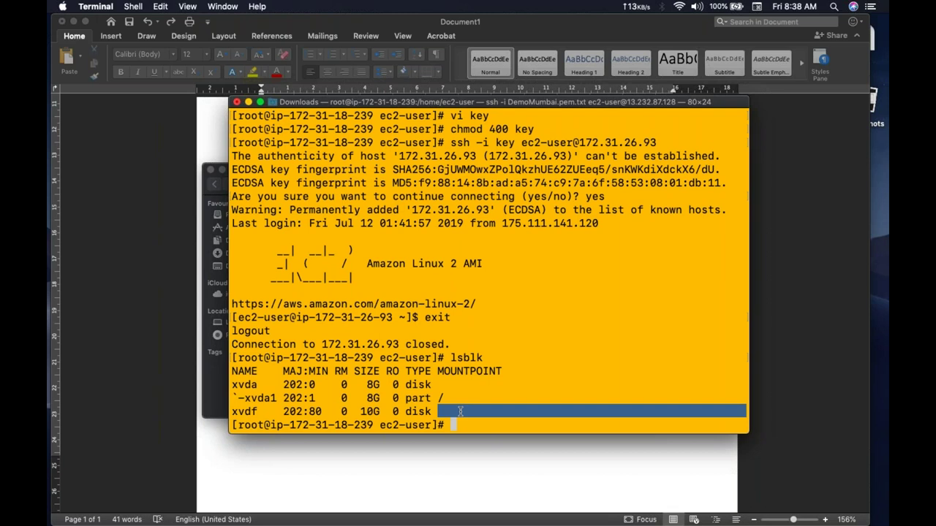
pyautogui.click(460, 412)
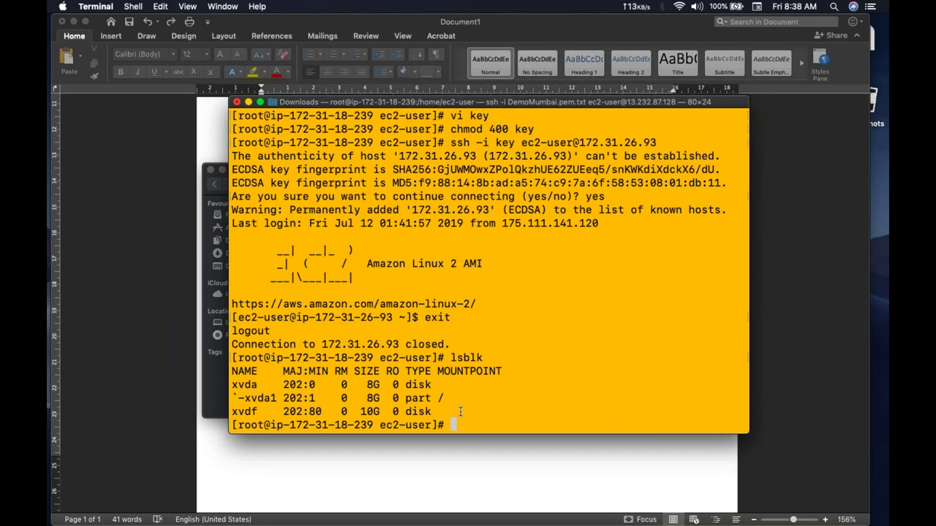
# Step: Run mkfs -t ext4 /dev/xvdf to format the new disk
pyautogui.write('mkfs -t')
pyautogui.write('ext4')
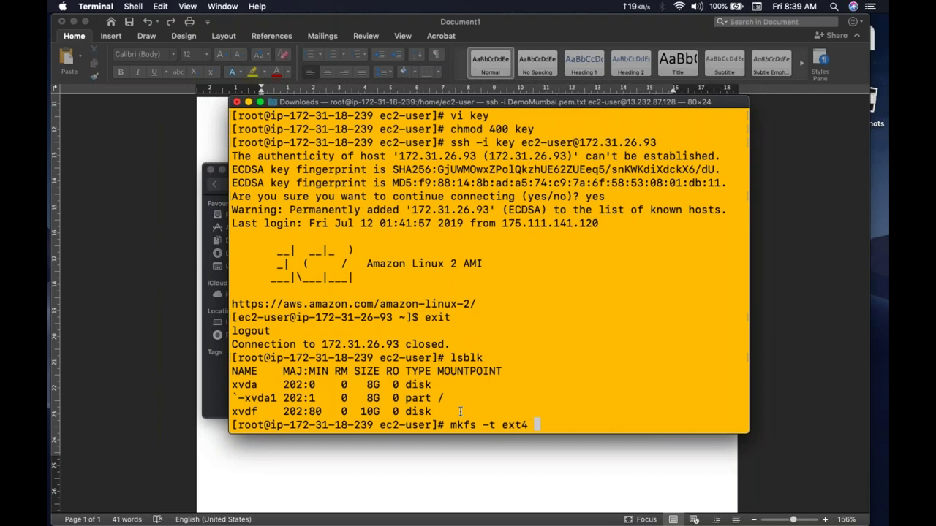
pyautogui.write(' /dev/xvdf')
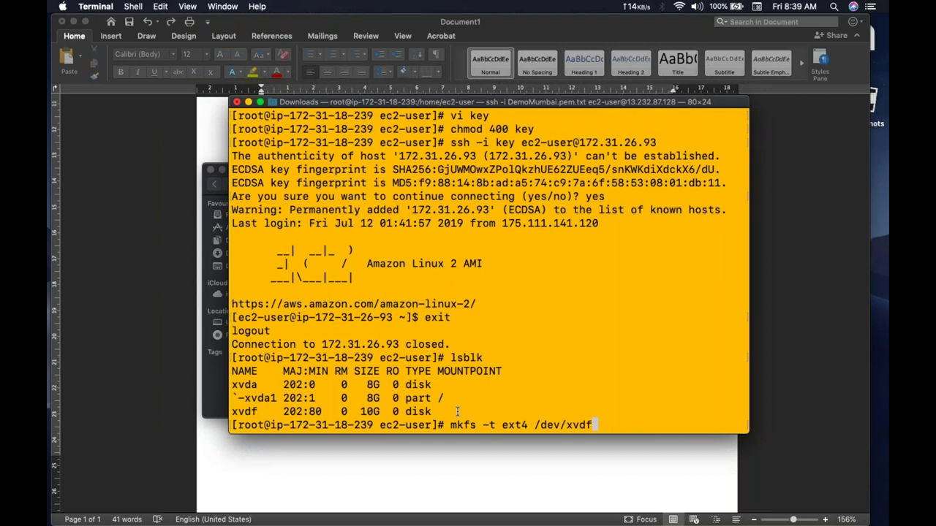
pyautogui.tripleClick(251, 411)
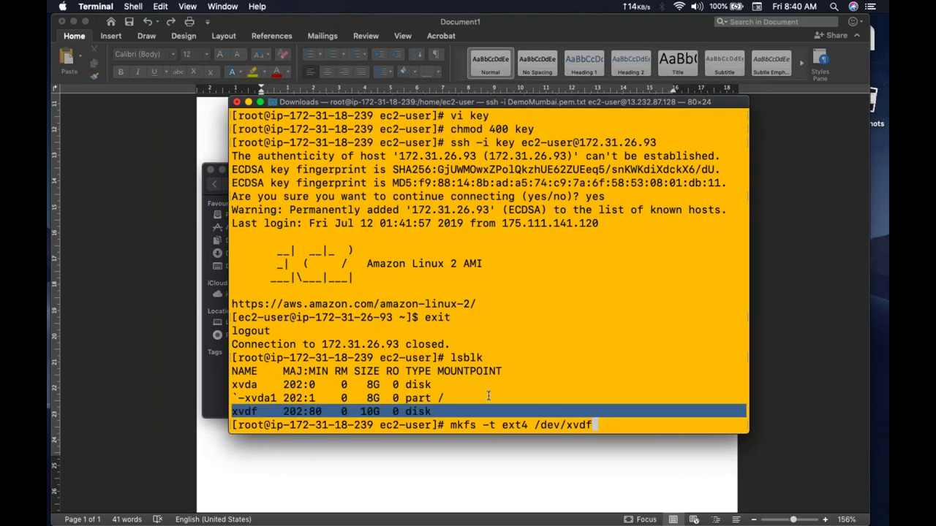
pyautogui.click(597, 424)
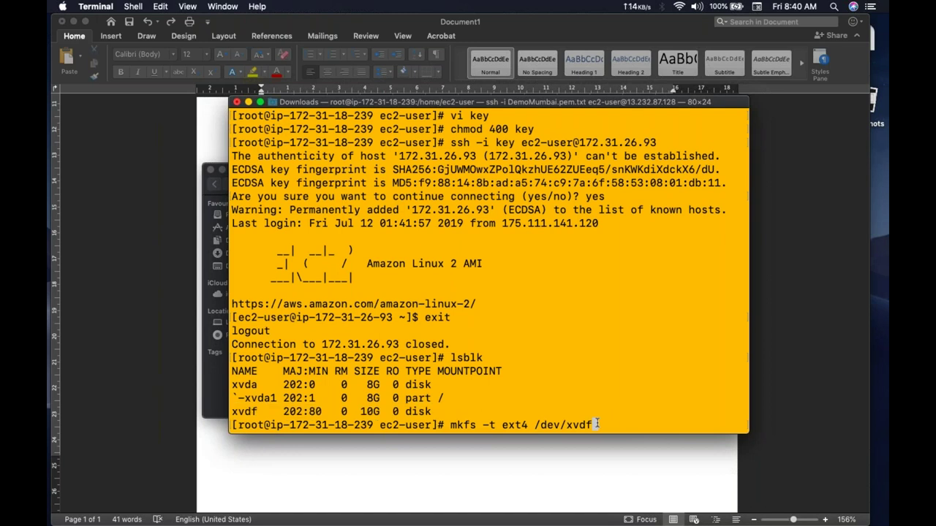
pyautogui.press('Return')
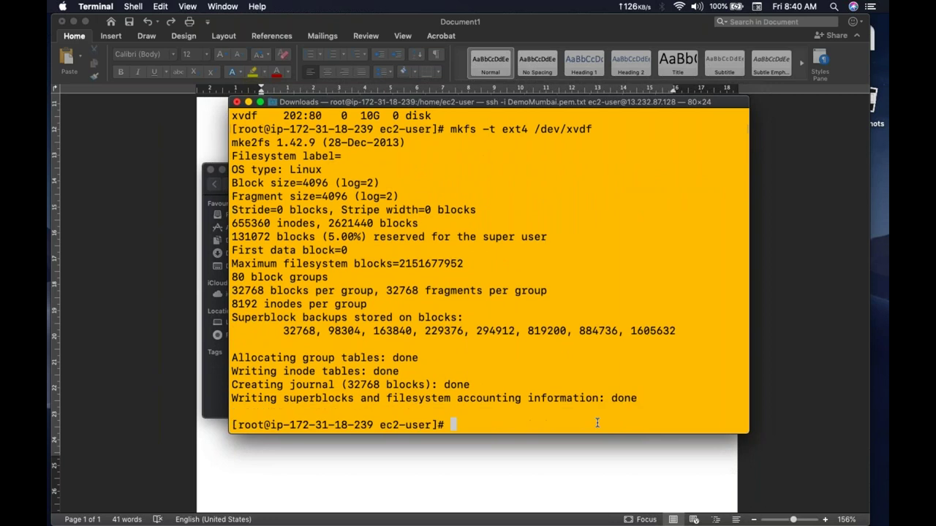
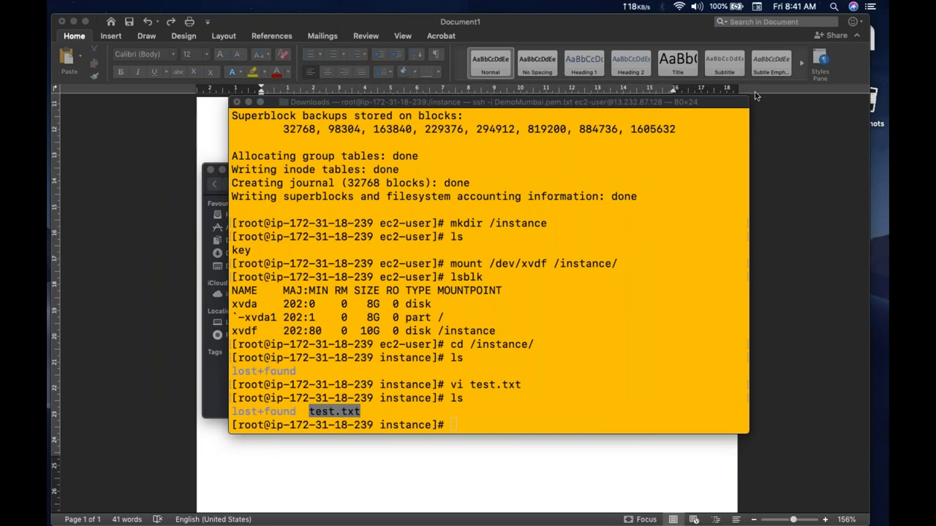
# Step: Return to the terminal and move up from /instance to the root with cd .
pyautogui.click(526, 314)
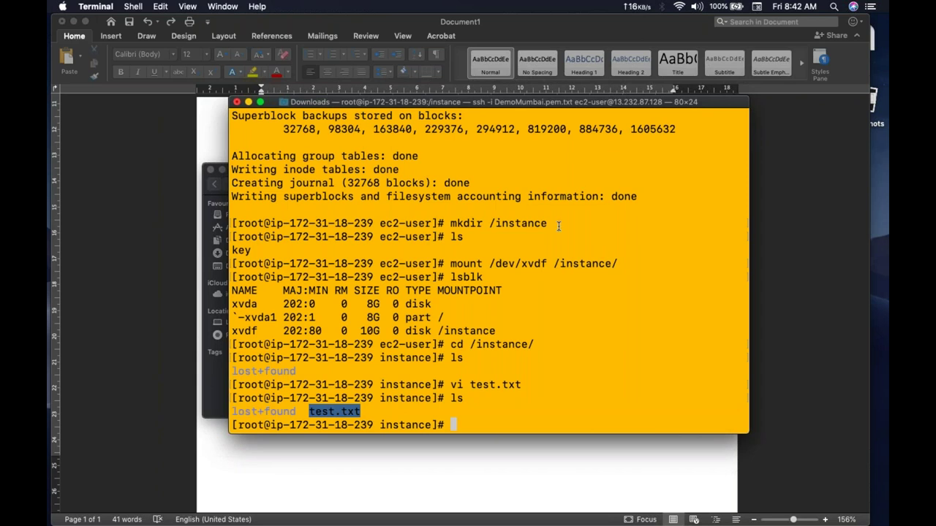
pyautogui.click(498, 268)
pyautogui.scroll(4, 498, 267)
pyautogui.scroll(-4, 498, 267)
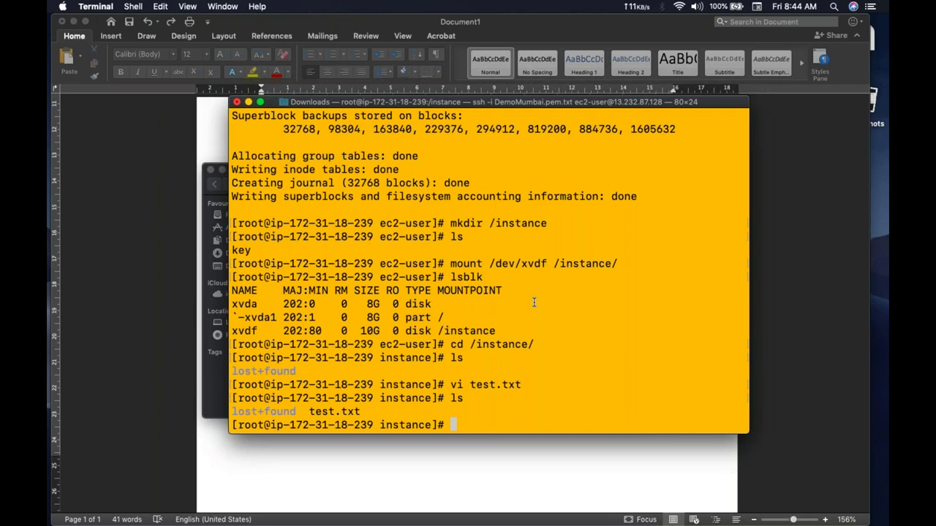
pyautogui.write('cd ..')
pyautogui.press('Return')
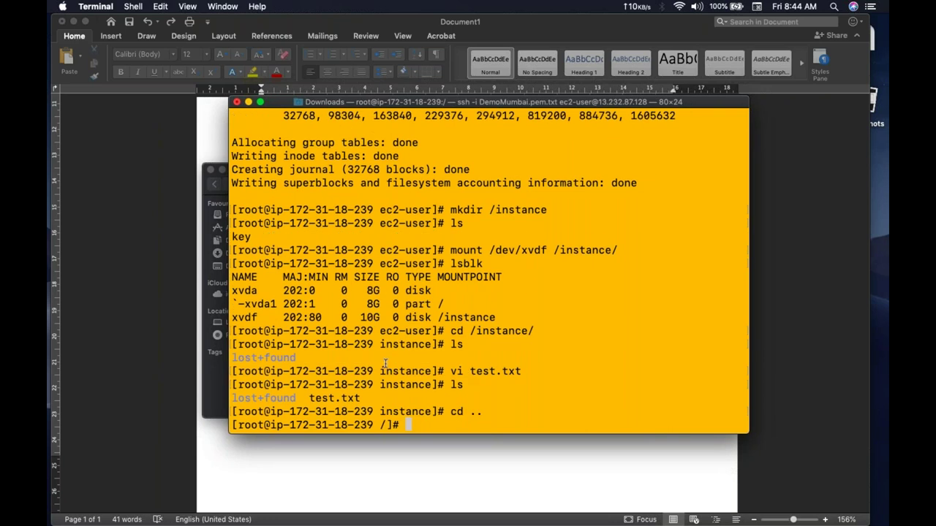
# Step: Unmount /dev/xvdf with umount -d and confirm with lsblk that xvdf has no mount point
pyautogui.moveTo(381, 424); pyautogui.dragTo(388, 425)
pyautogui.click(403, 423)
pyautogui.write('umount')
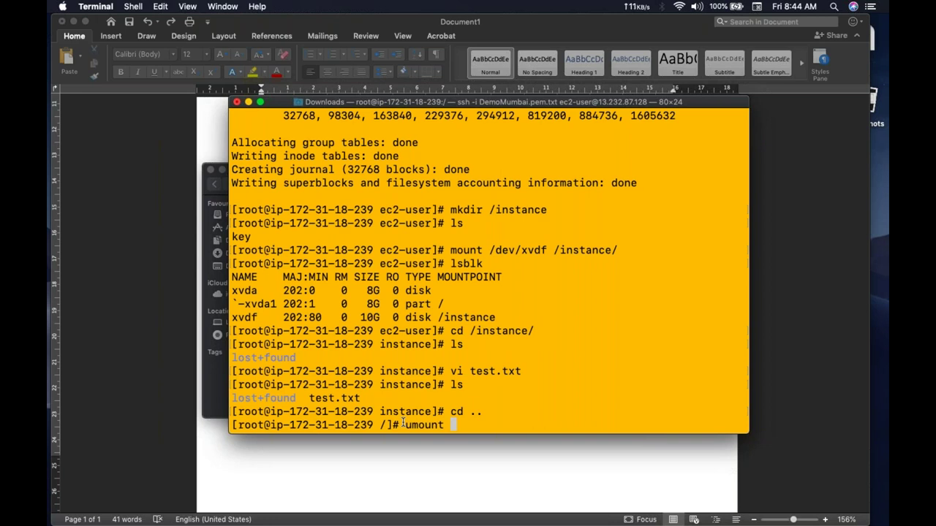
pyautogui.write('-d /dev/xvdf')
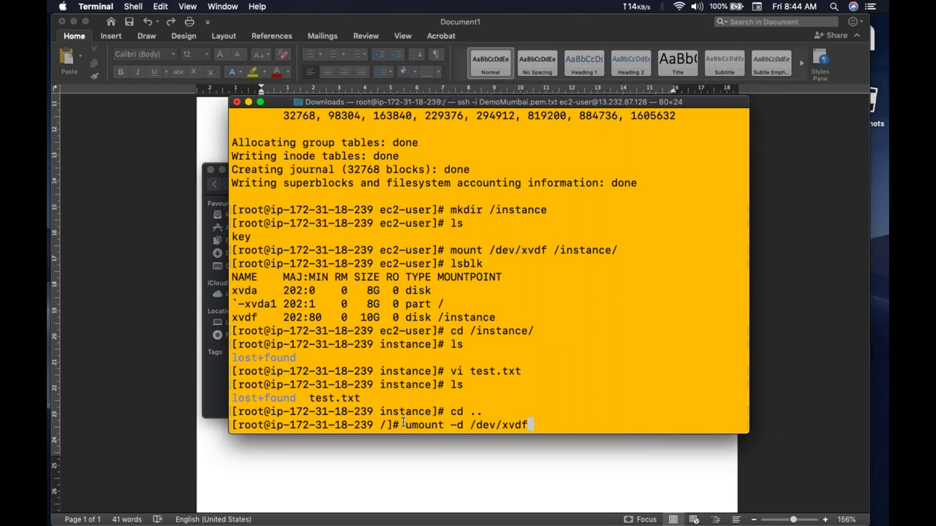
pyautogui.press('Return')
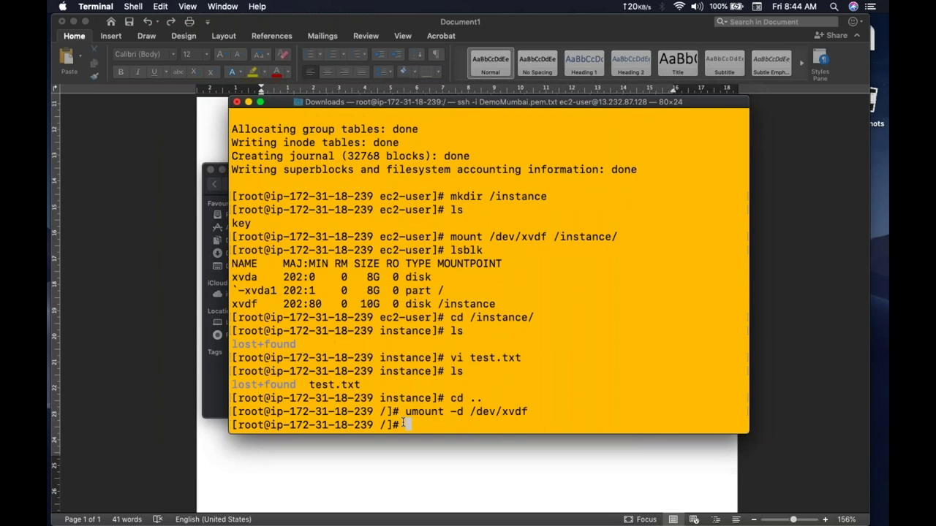
pyautogui.write('lsblk')
pyautogui.press('Return')
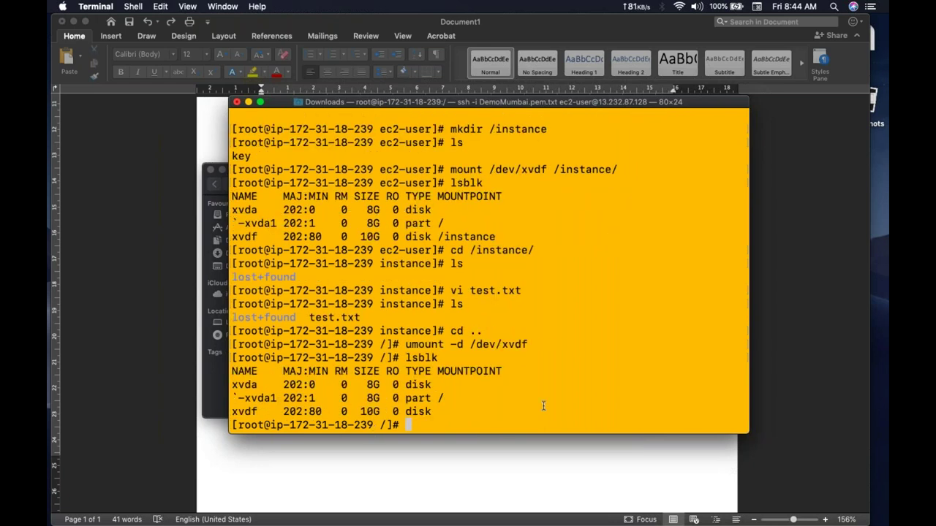
pyautogui.doubleClick(486, 412)
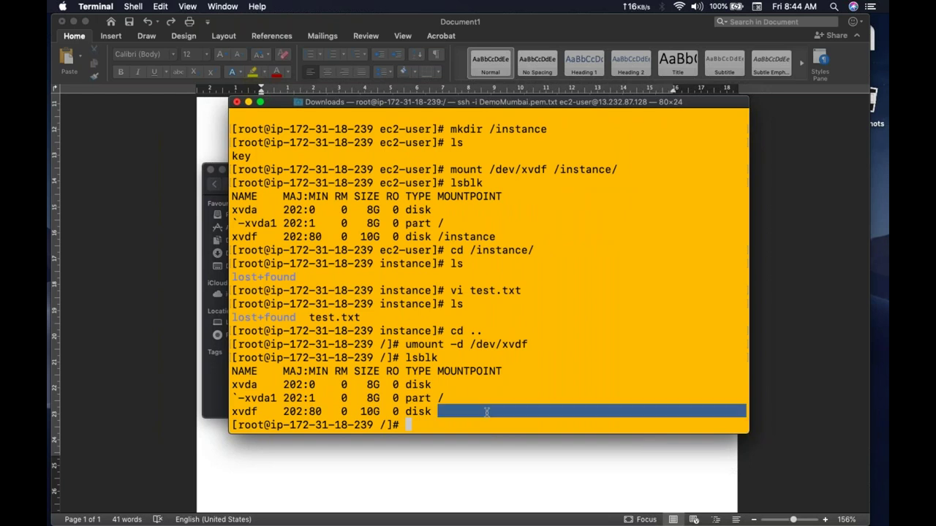
pyautogui.moveTo(281, 412); pyautogui.dragTo(406, 412)
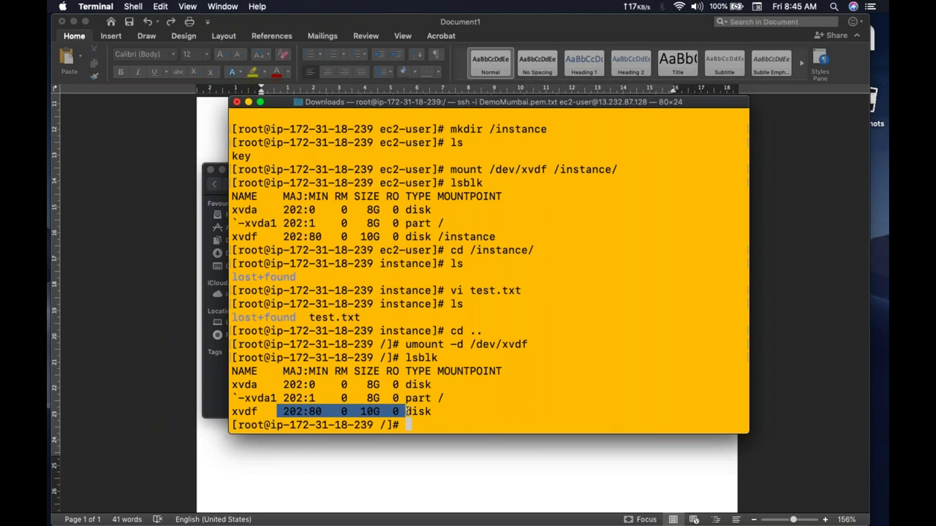
pyautogui.hotkey('ctrl', 'Right')
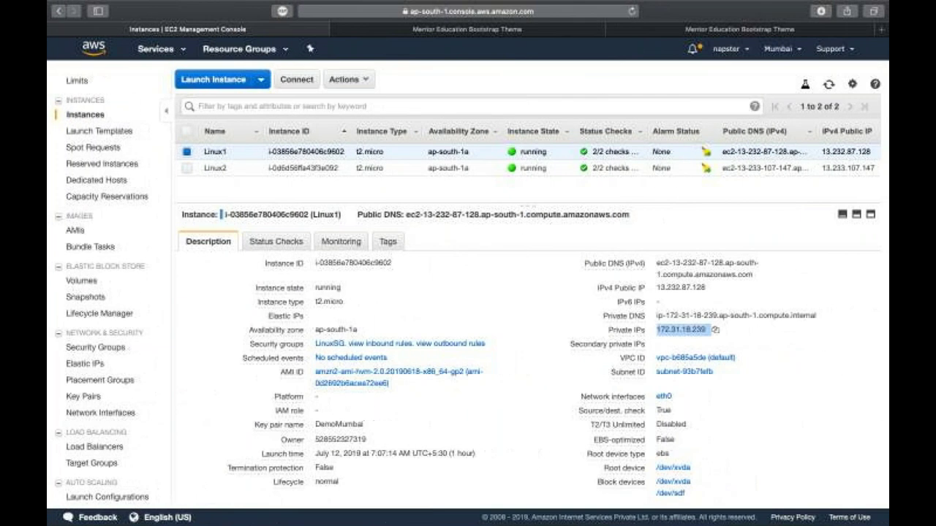
# Step: Detach ExtraVolume in the EBS Volumes list and refresh until it shows available
pyautogui.scroll(-2, 87, 337)
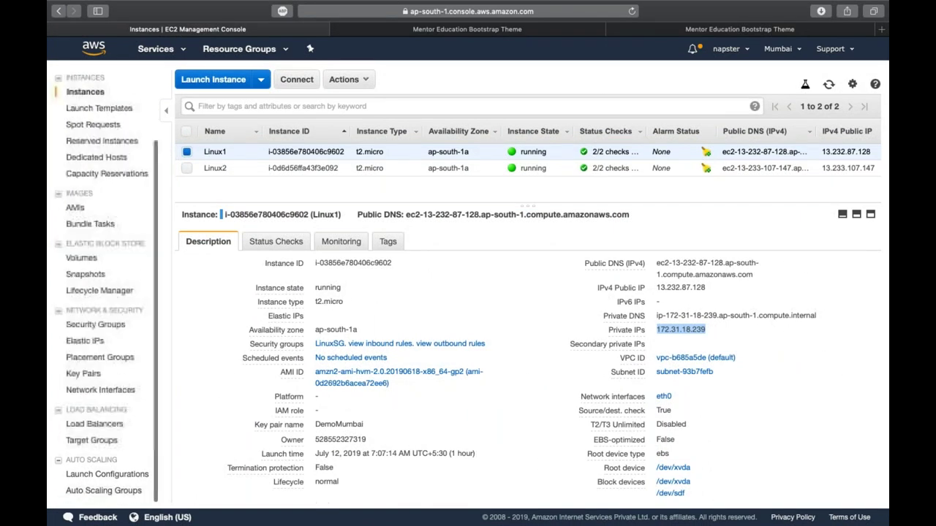
pyautogui.click(82, 259)
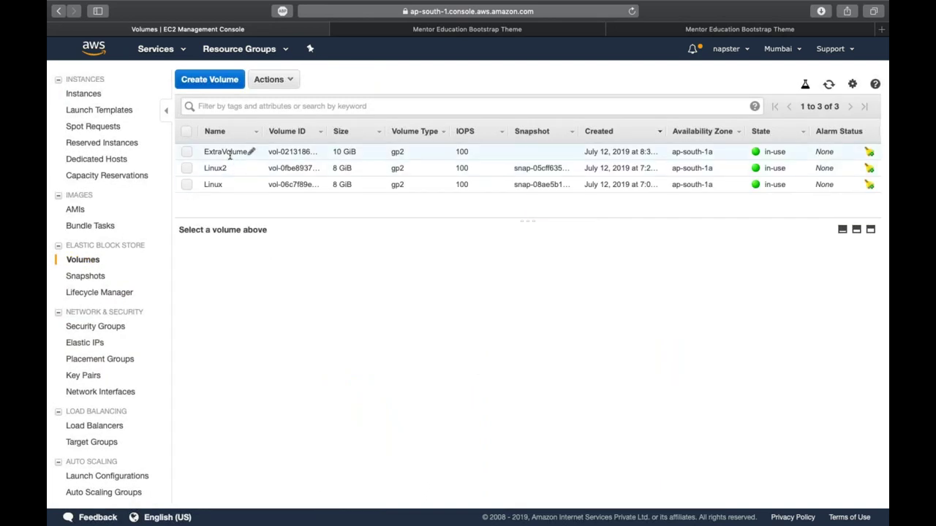
pyautogui.click(249, 151)
pyautogui.click(278, 86)
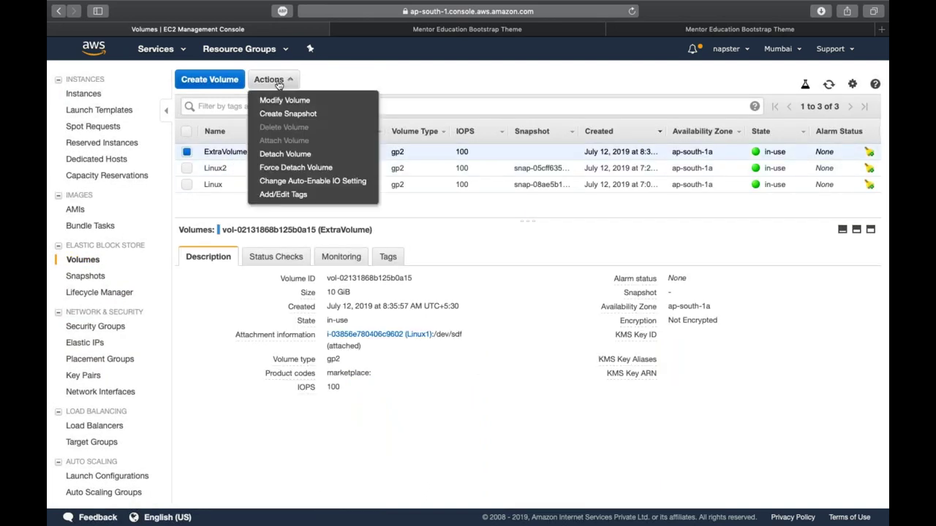
pyautogui.click(303, 155)
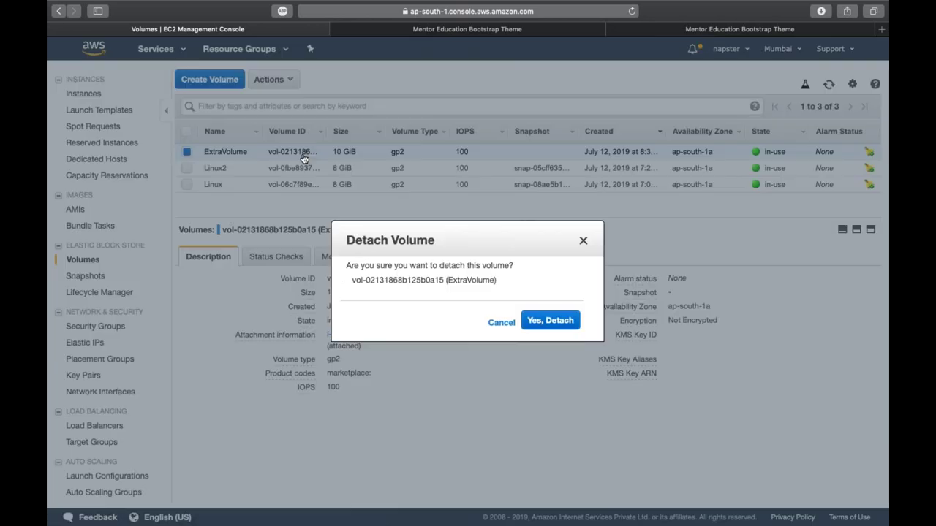
pyautogui.click(549, 321)
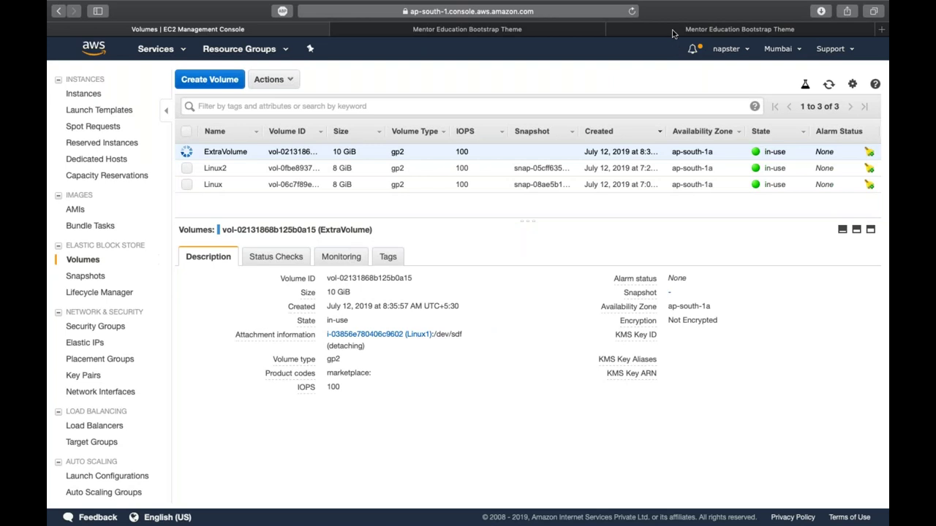
pyautogui.click(829, 85)
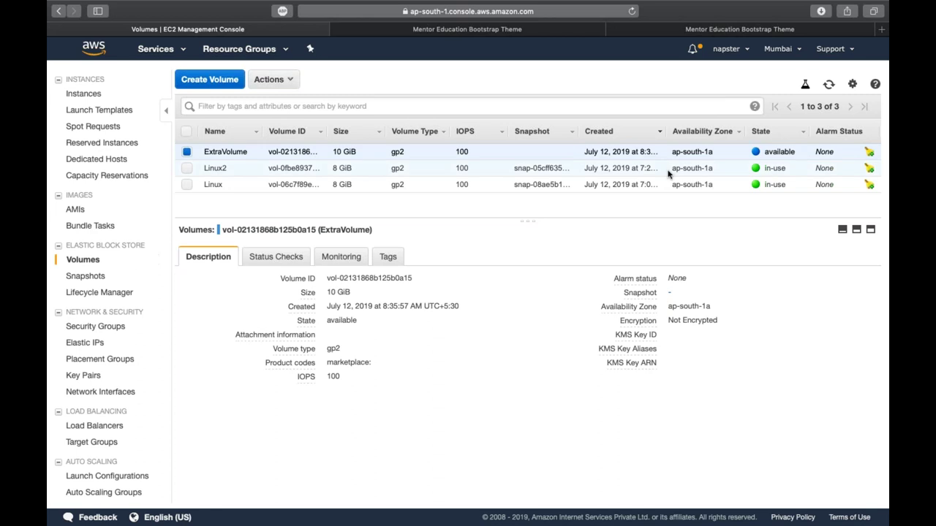
# Step: Attach ExtraVolume to the Linux2 instance
pyautogui.click(272, 81)
pyautogui.click(305, 142)
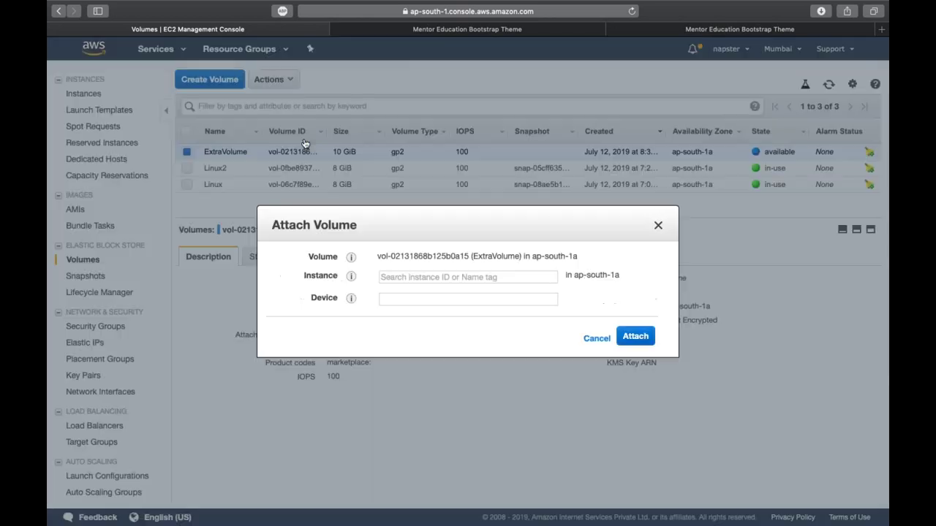
pyautogui.click(442, 276)
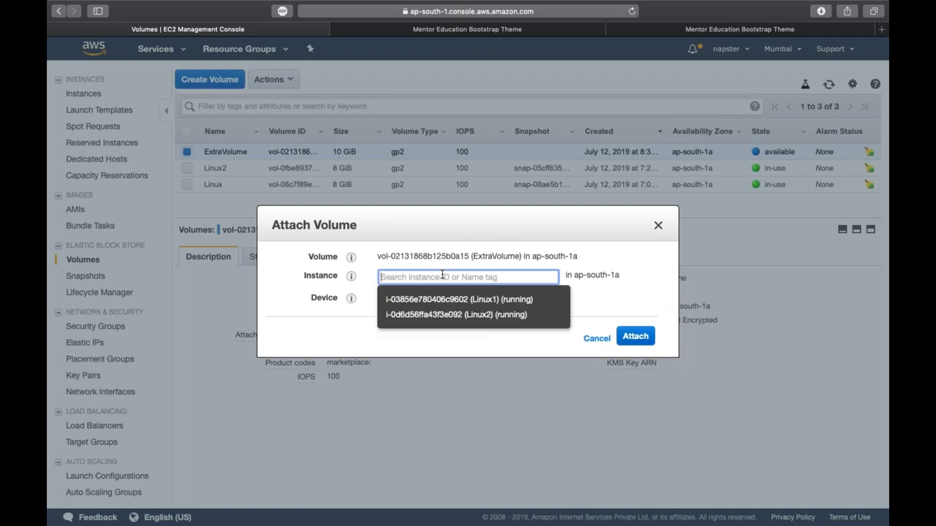
pyautogui.click(475, 315)
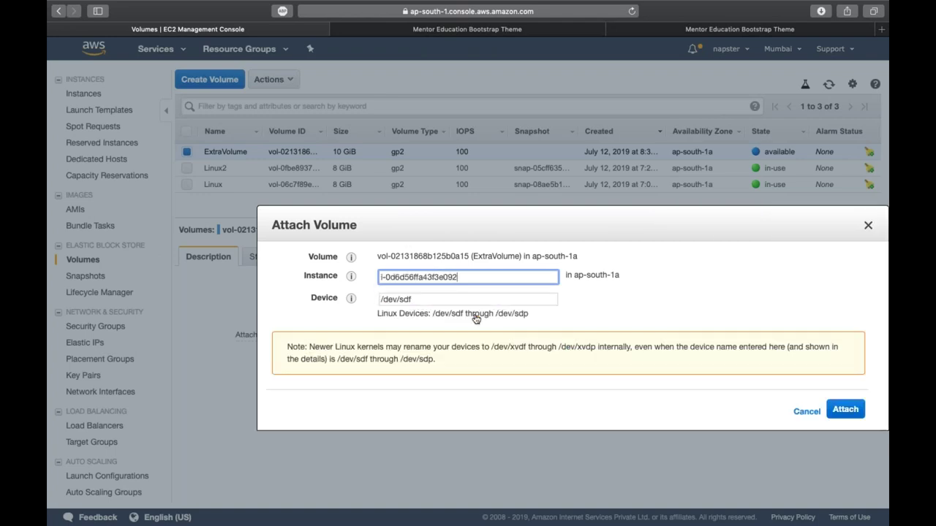
pyautogui.click(847, 411)
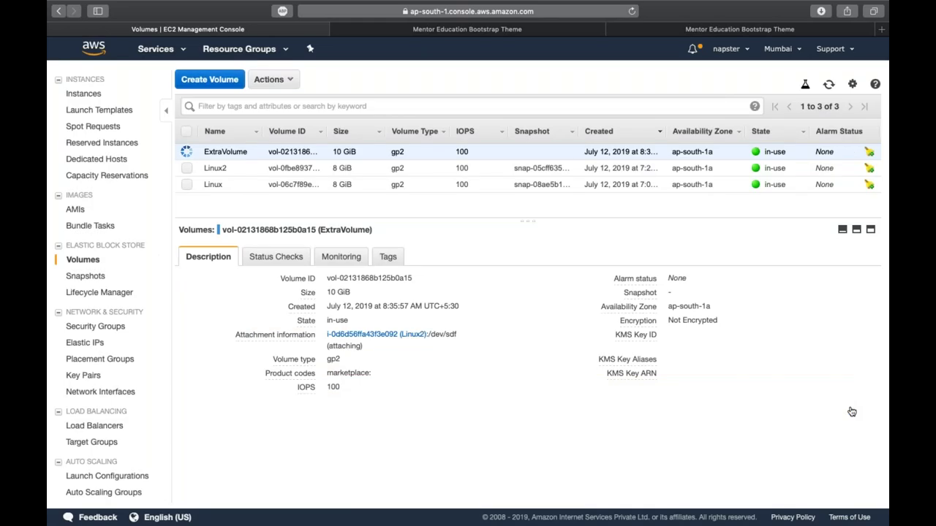
# Step: Select Linux2 on the Instances page and copy its private and public IP addresses
pyautogui.click(111, 95)
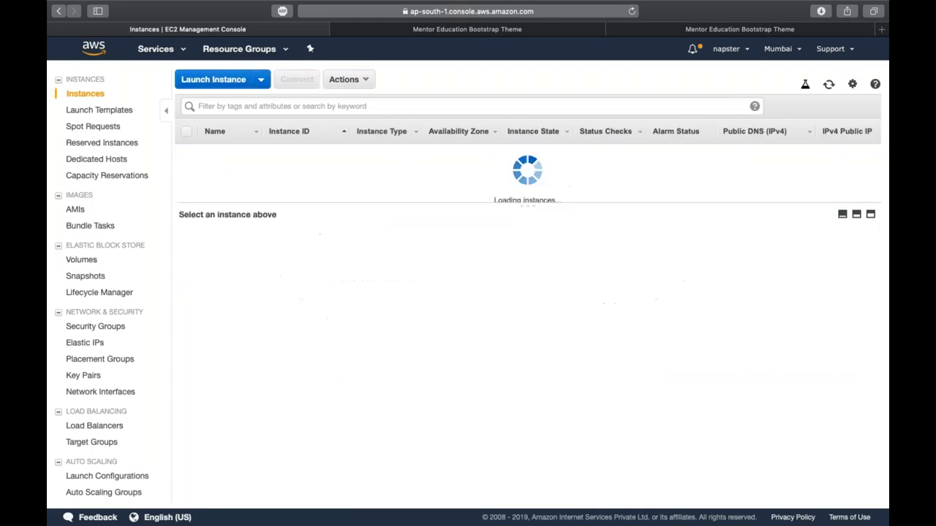
pyautogui.click(644, 175)
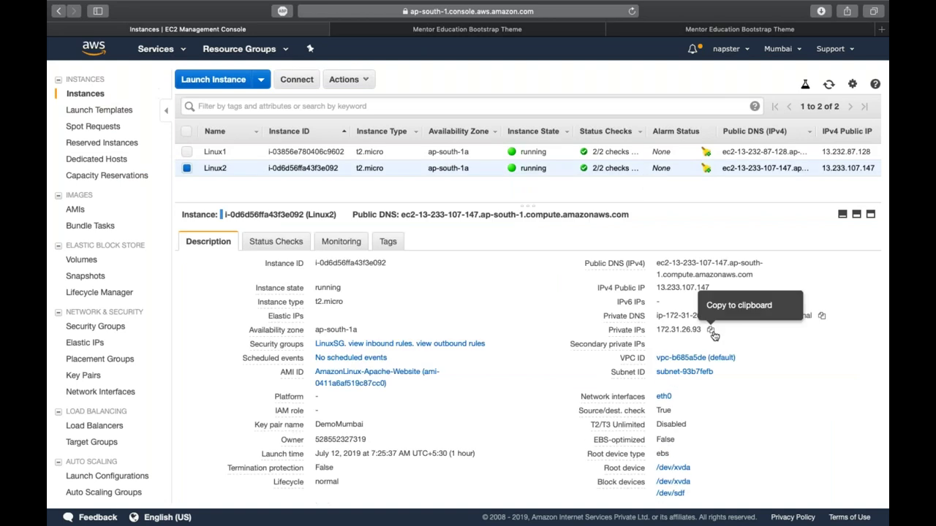
pyautogui.click(711, 331)
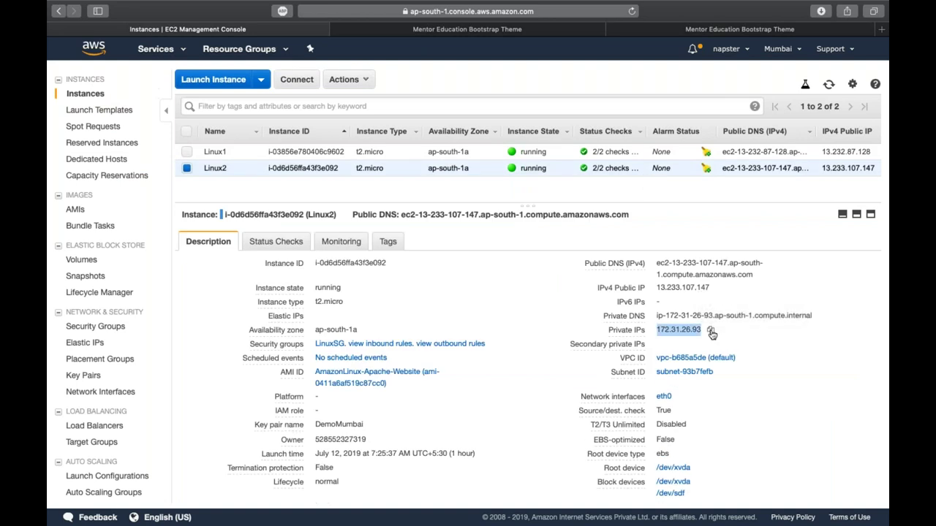
pyautogui.click(719, 289)
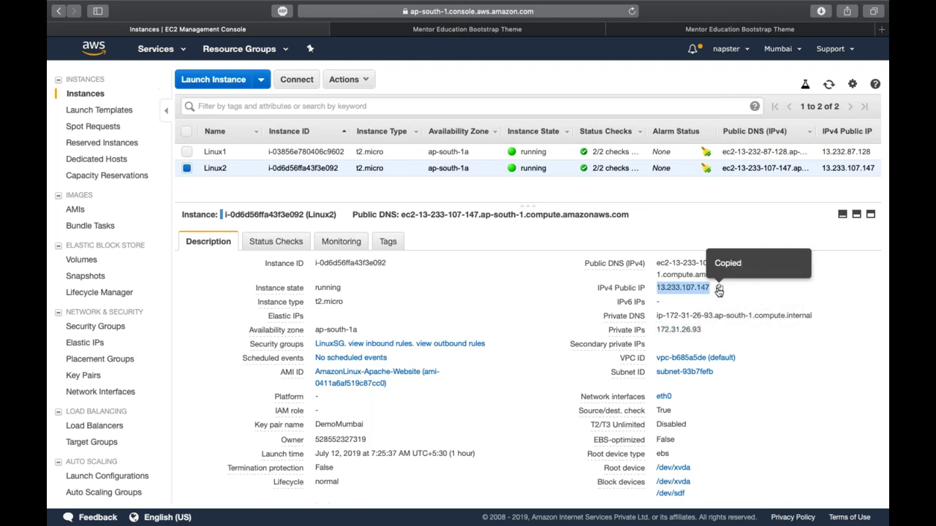
pyautogui.click(762, 295)
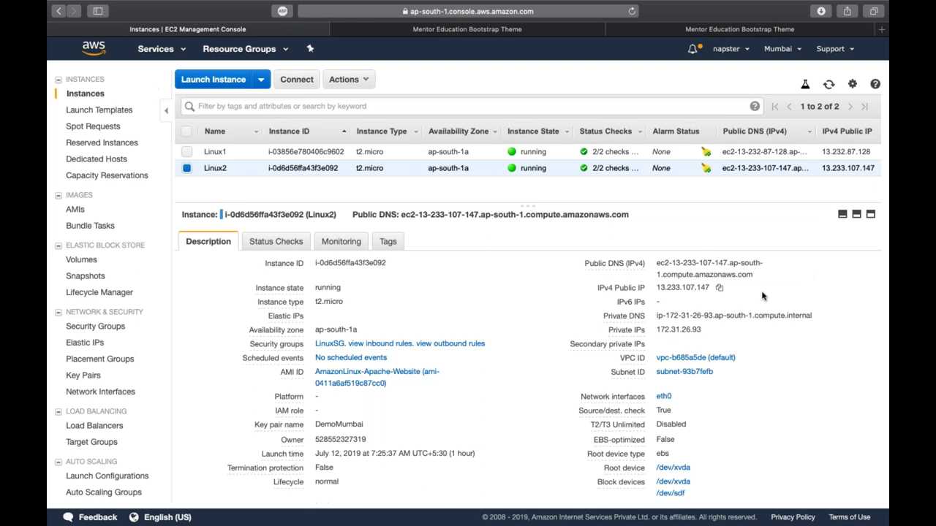
# Step: In a new terminal tab, SSH into Linux2 at 13.233.107.147, accepting the host key
pyautogui.hotkey('ctrl', 'Left')
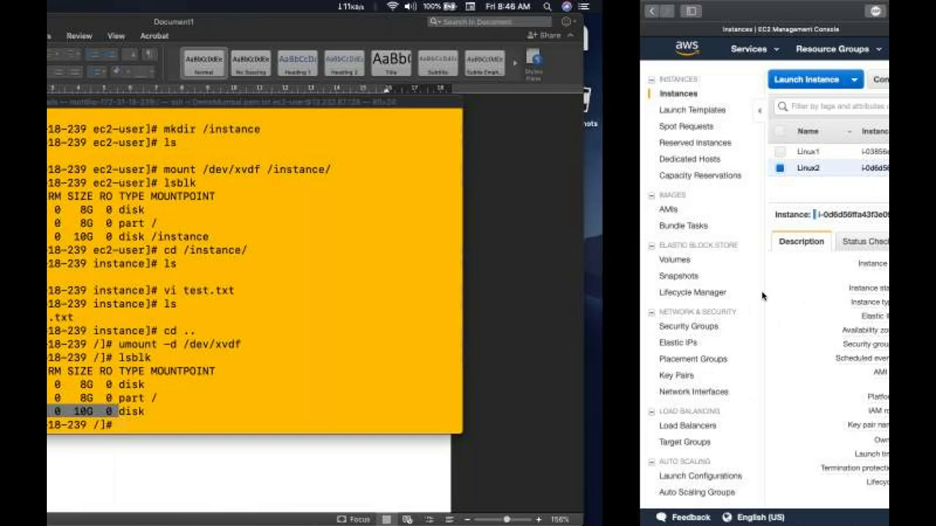
pyautogui.press('super+t')
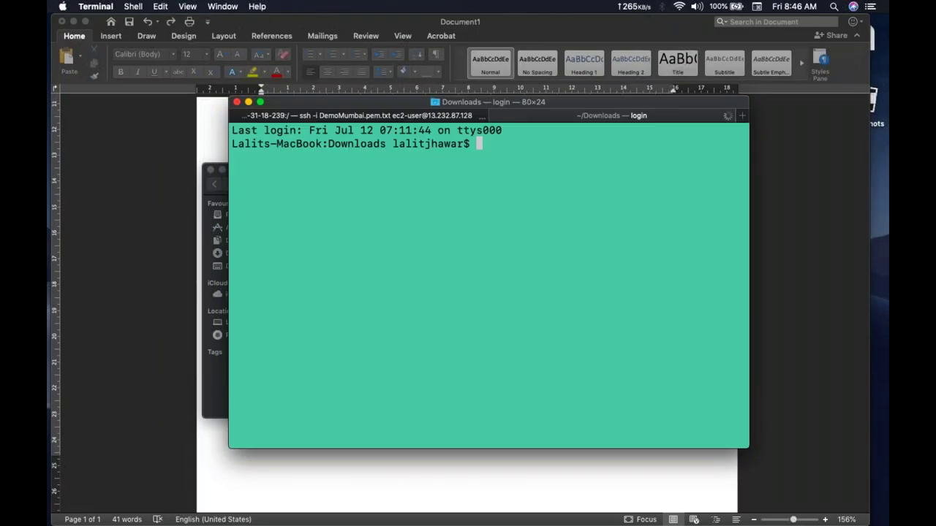
pyautogui.press('Up')
pyautogui.press('BackSpace')
pyautogui.press('BackSpace')
pyautogui.press('BackSpace')
pyautogui.press('BackSpace')
pyautogui.press('BackSpace')
pyautogui.press('BackSpace')
pyautogui.press('BackSpace')
pyautogui.press('BackSpace')
pyautogui.press('BackSpace')
pyautogui.press('BackSpace')
pyautogui.press('BackSpace')
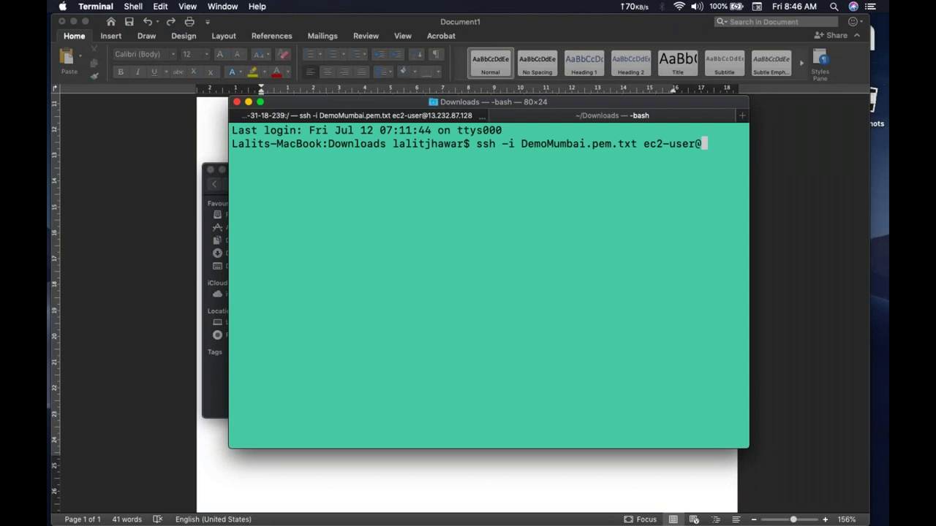
pyautogui.write('3.233.107.147')
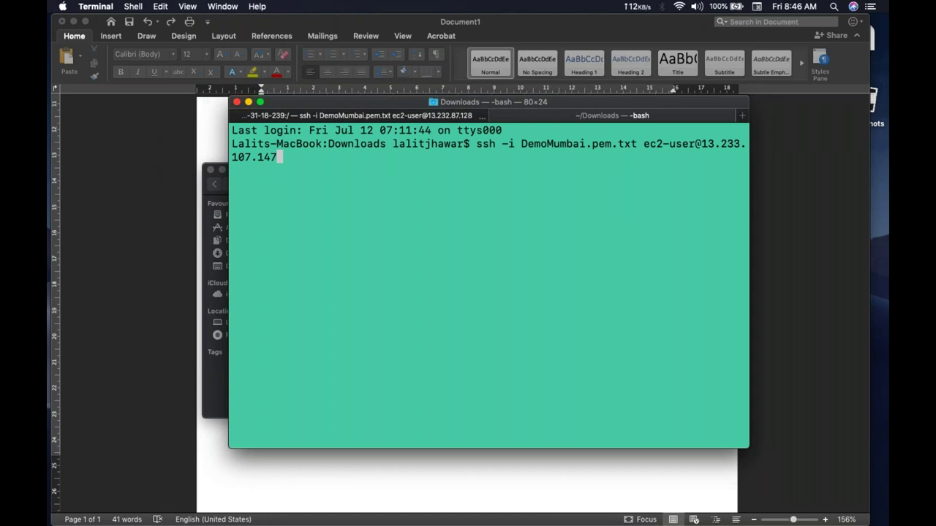
pyautogui.press('Return')
pyautogui.write('yes')
pyautogui.press('Return')
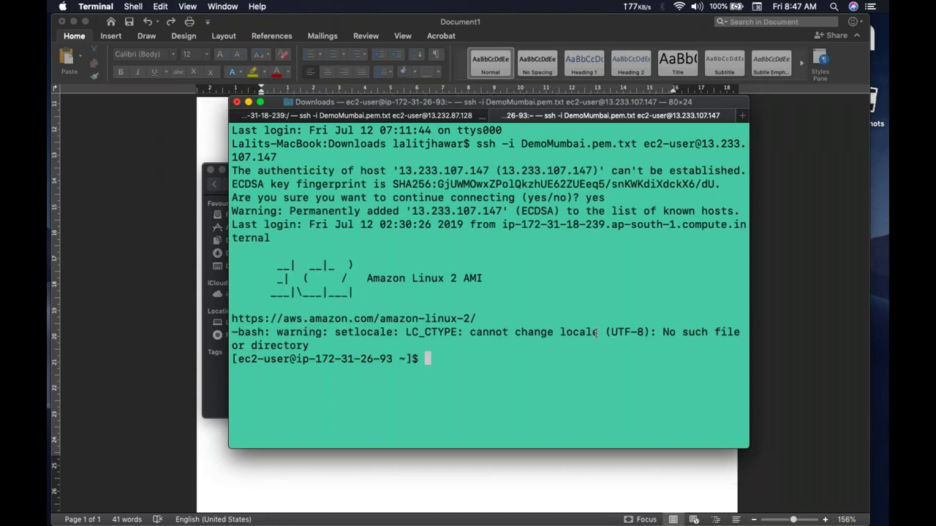
# Step: Become root on Linux2 and compare lsblk with Linux1, confirming the 10G xvdf moved
pyautogui.write('sudo su')
pyautogui.press('Return')
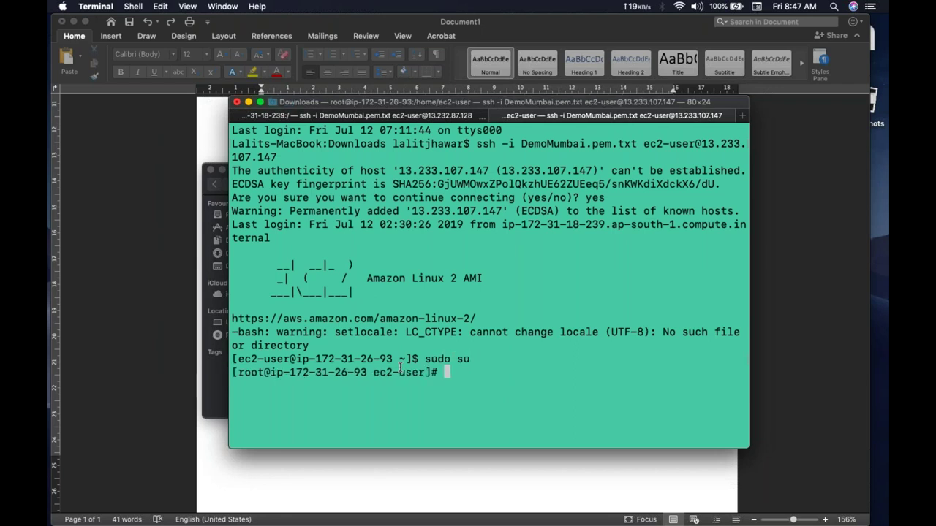
pyautogui.write('lsblk')
pyautogui.press('Return')
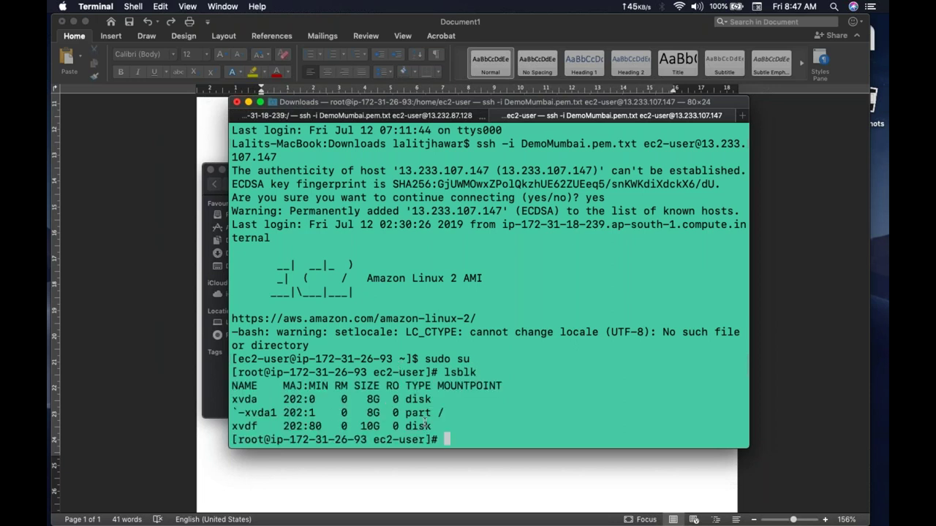
pyautogui.press('super+shift+bracketleft')
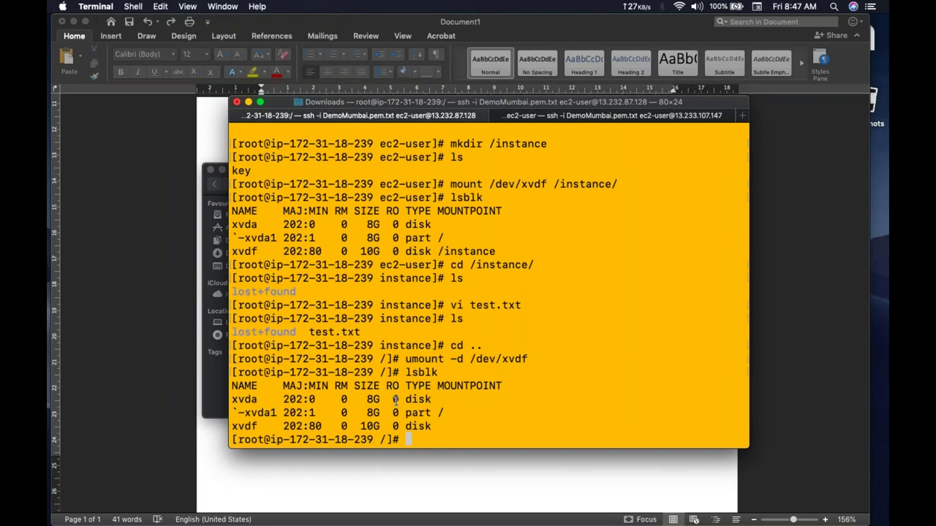
pyautogui.write('lsblk')
pyautogui.press('Return')
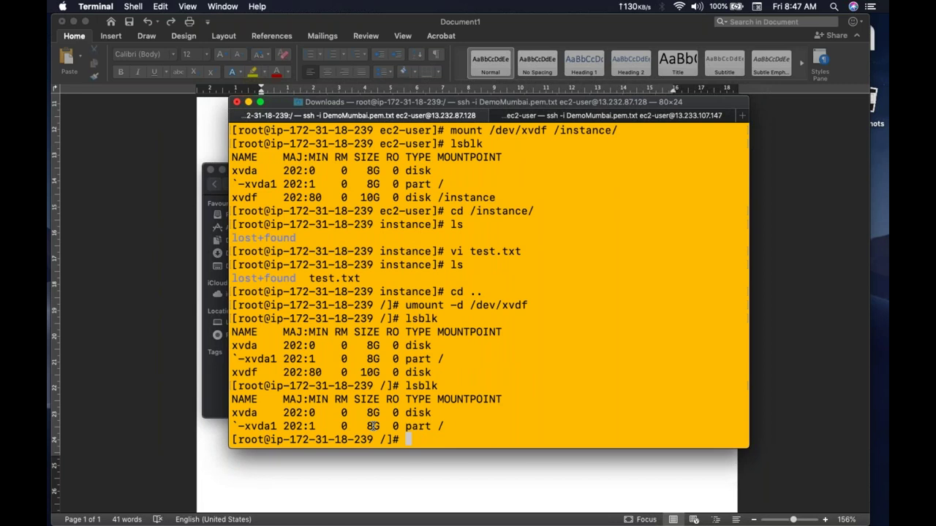
pyautogui.hotkey('ctrl', 'Tab')
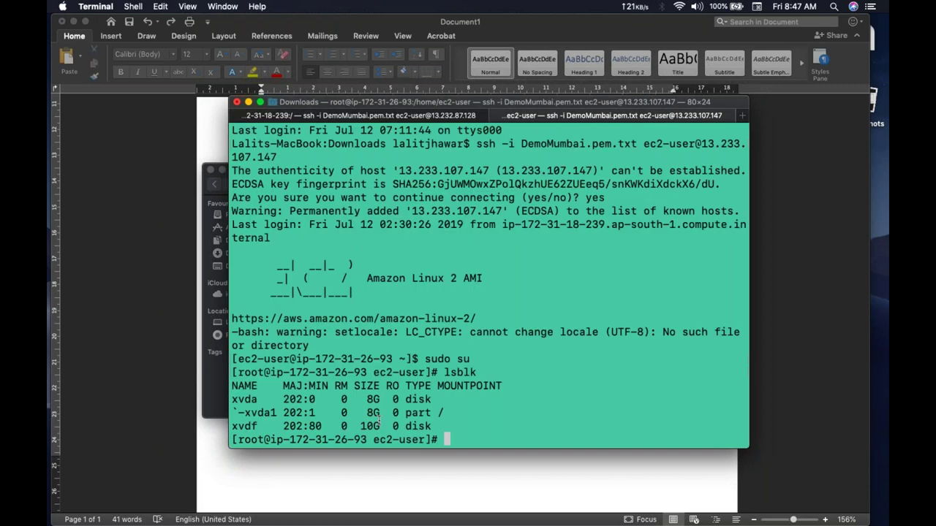
pyautogui.tripleClick(379, 419)
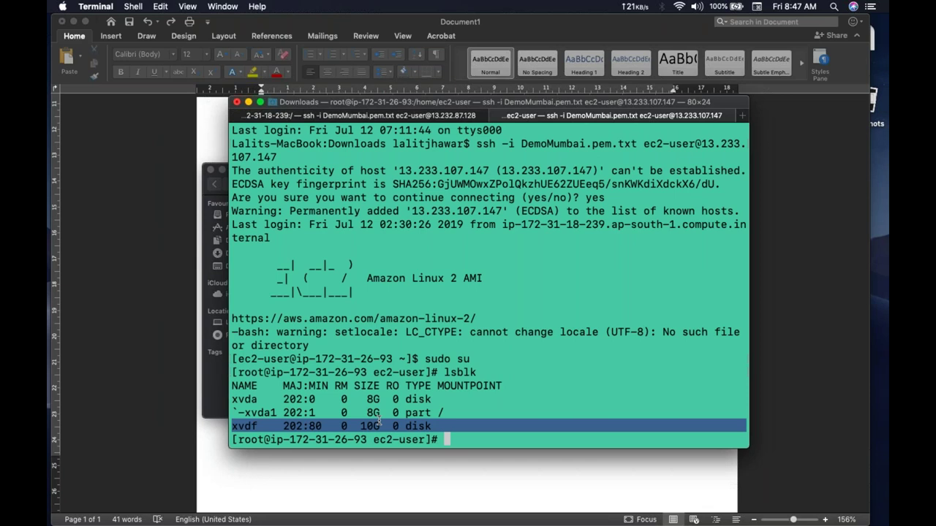
# Step: Create the /test directory on Linux2
pyautogui.write('mkdi')
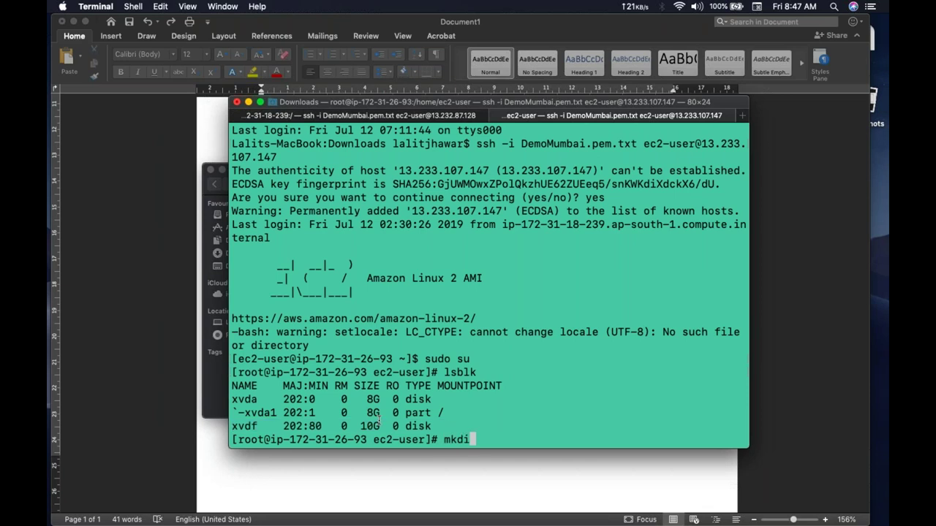
pyautogui.write('r /')
pyautogui.write('inv')
pyautogui.press('BackSpace')
pyautogui.press('BackSpace')
pyautogui.press('BackSpace')
pyautogui.write('test')
pyautogui.press('BackSpace')
pyautogui.write('t')
pyautogui.press('Return')
# Step: Mount /dev/xvdf at /test/ and check the mount point with lsblk
pyautogui.write('mount ')
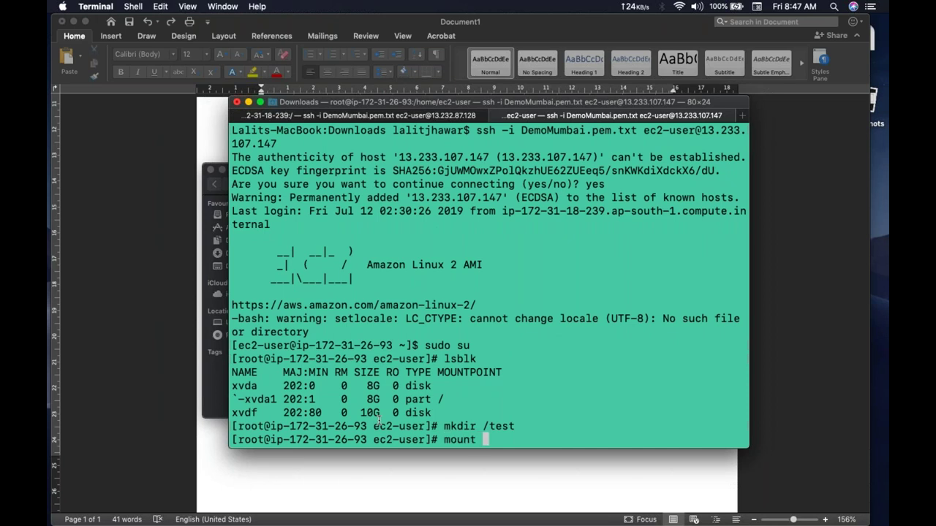
pyautogui.write('/dev/xvdf /te')
pyautogui.press('Tab')
pyautogui.press('Return')
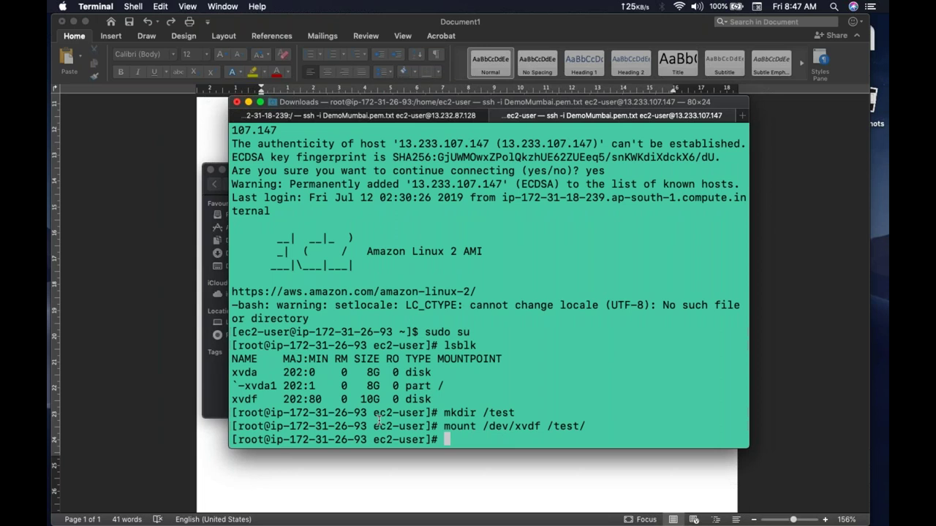
pyautogui.write('lsblk')
pyautogui.press('Return')
pyautogui.doubleClick(456, 426)
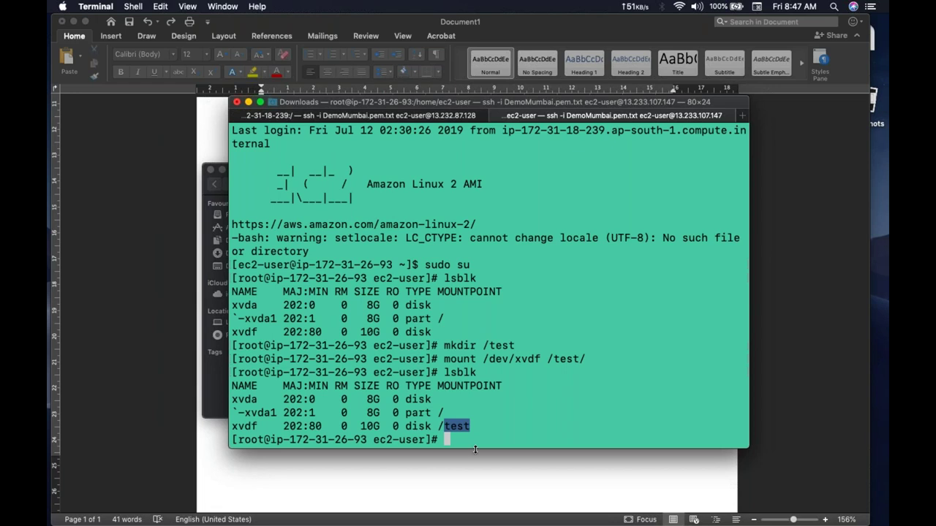
# Step: In /test, list the files and show that test.txt still reads "random data"
pyautogui.write('cd ')
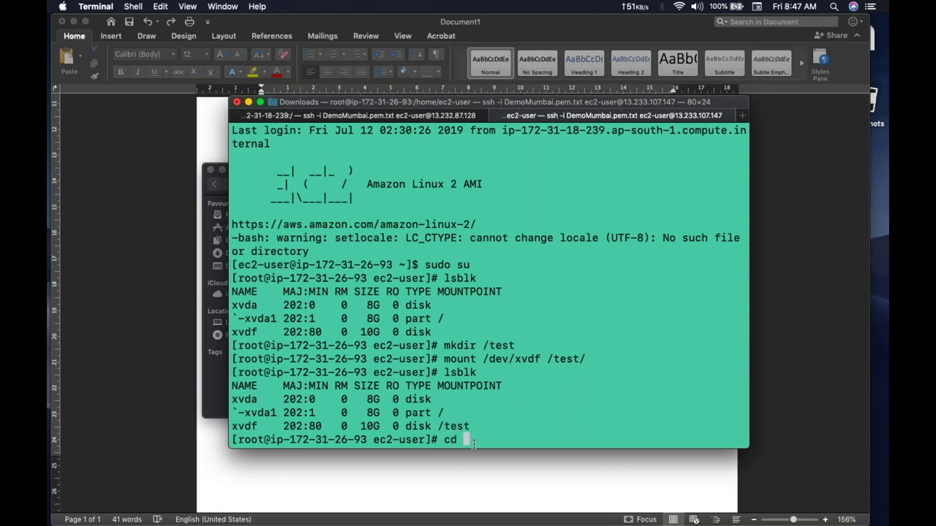
pyautogui.write('/test/')
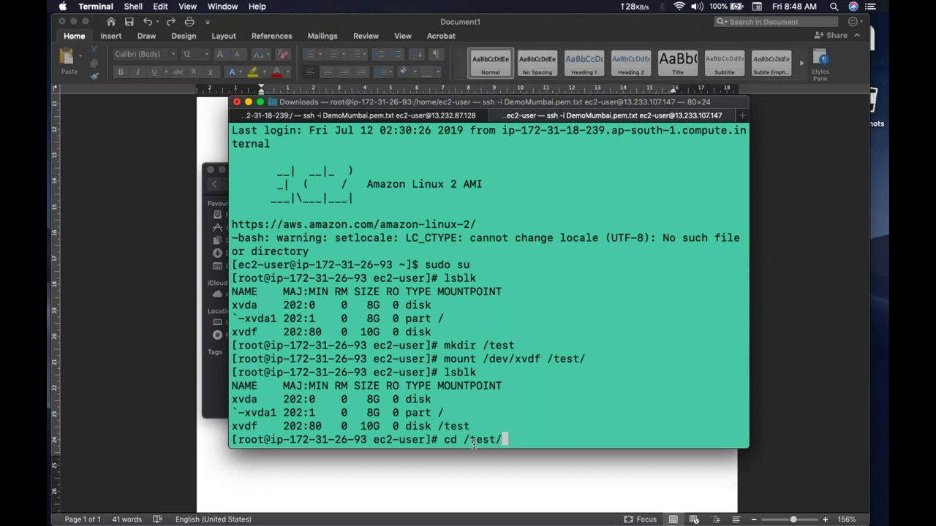
pyautogui.press('Return')
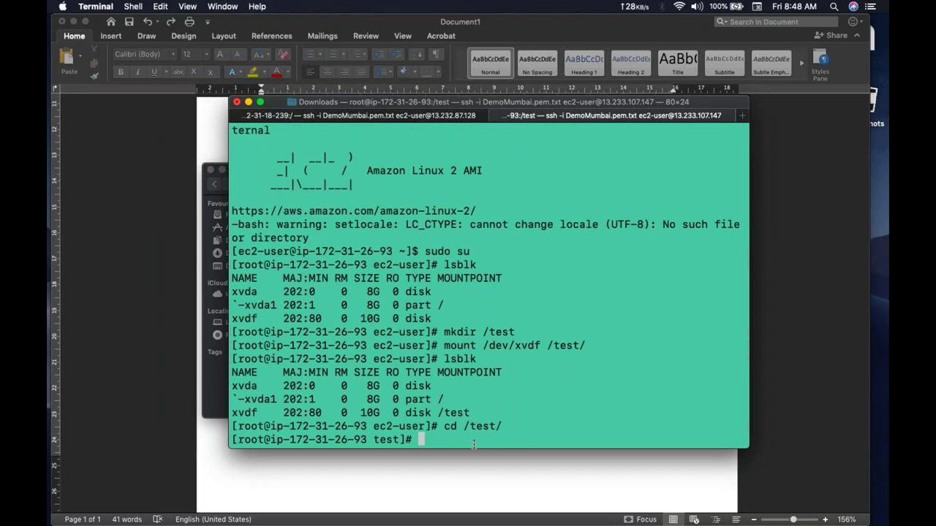
pyautogui.write('ls')
pyautogui.press('Return')
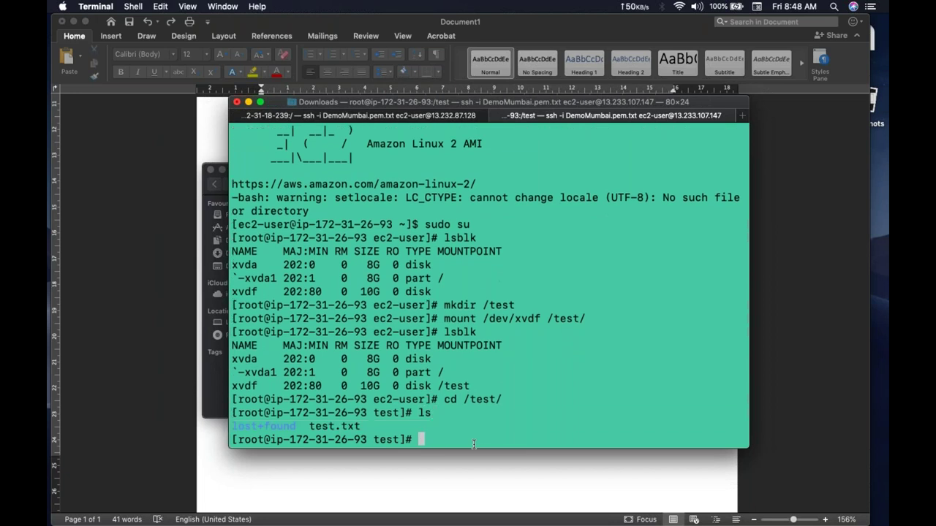
pyautogui.write('cat te')
pyautogui.press('Tab')
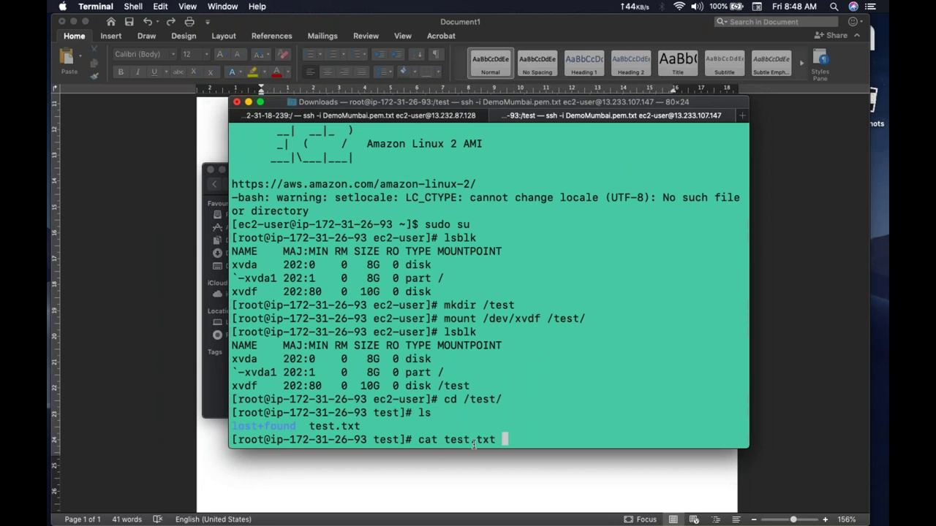
pyautogui.press('Return')
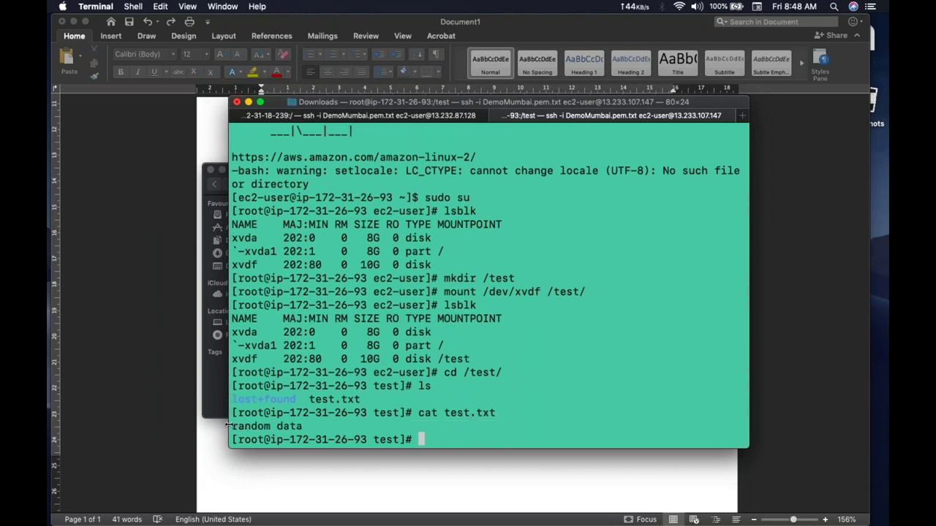
pyautogui.moveTo(228, 425); pyautogui.dragTo(240, 428)
pyautogui.tripleClick(241, 428)
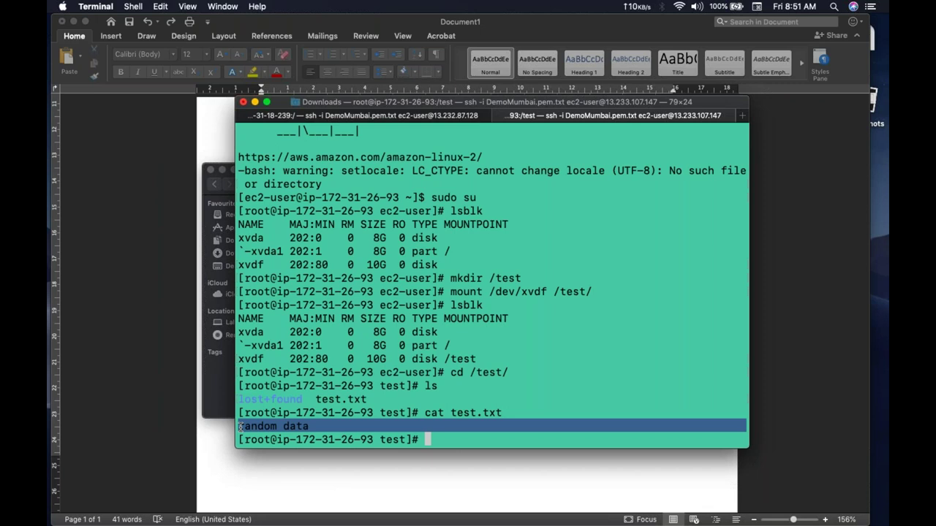
# Step: Type the lines "EFS - Elastic File System" and "NTFS" below the 8gb snap notes
pyautogui.click(262, 494)
pyautogui.press('Return')
pyautogui.press('Return')
pyautogui.write('EFS -')
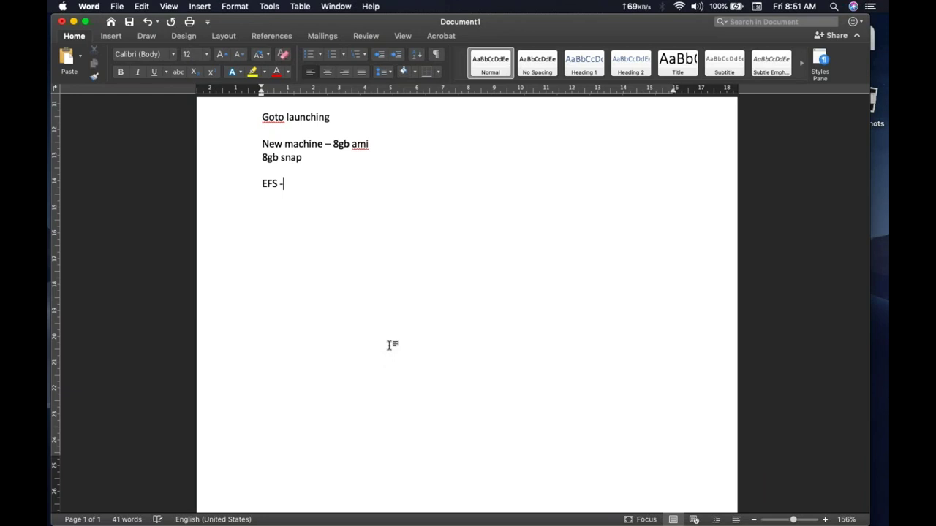
pyautogui.write(' Elastic File System')
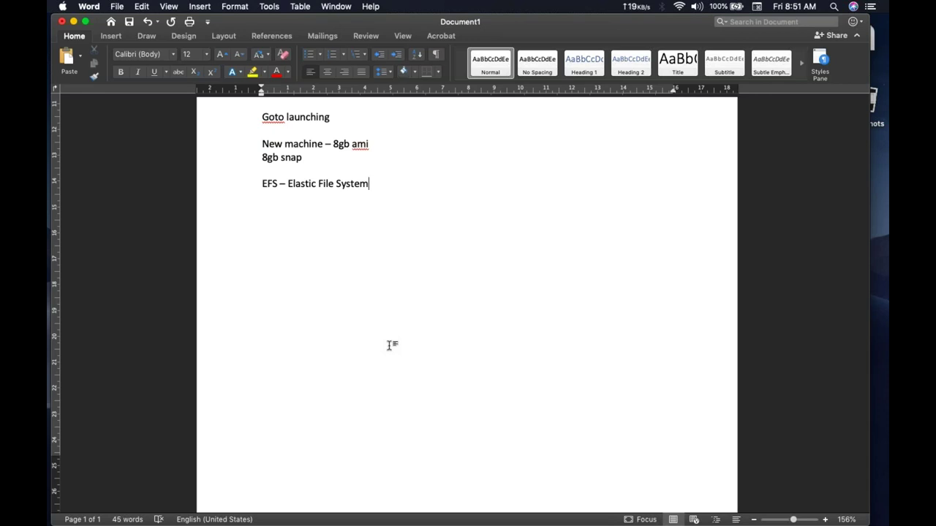
pyautogui.tripleClick(302, 183)
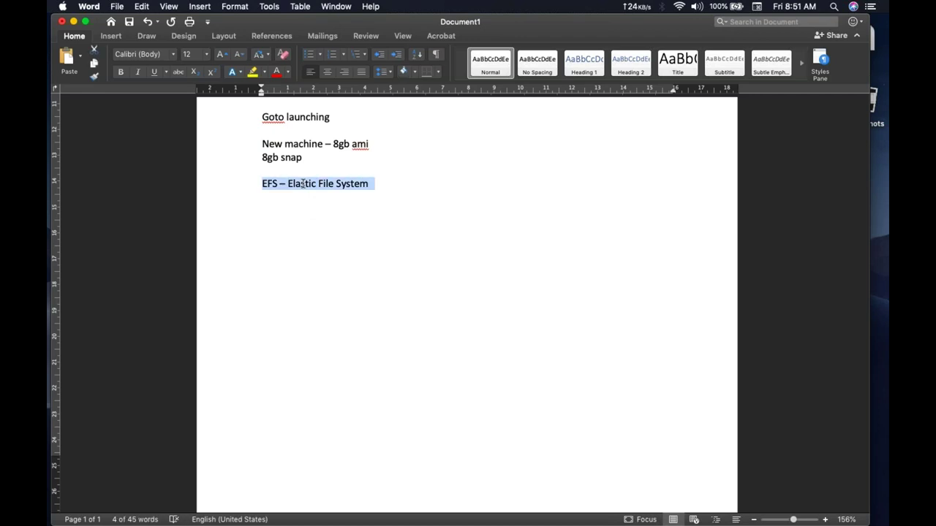
pyautogui.click(400, 189)
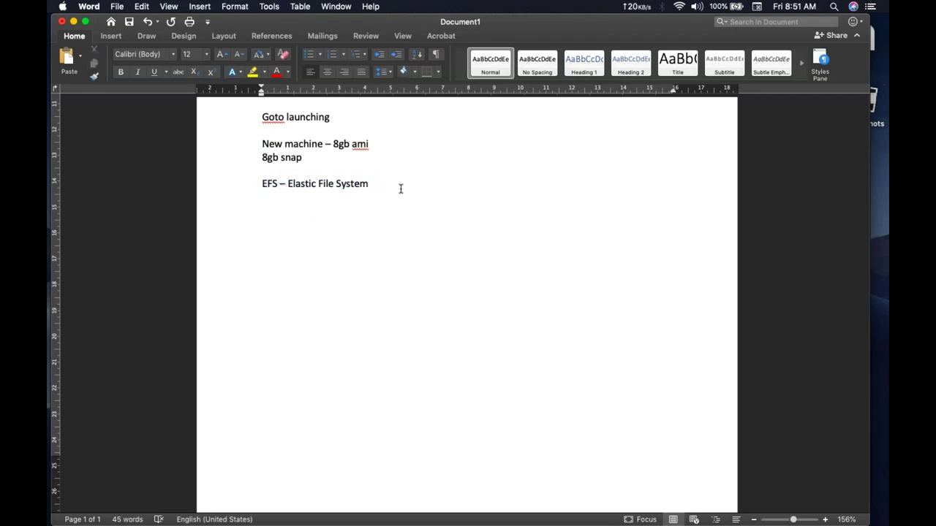
pyautogui.write('NTFS')
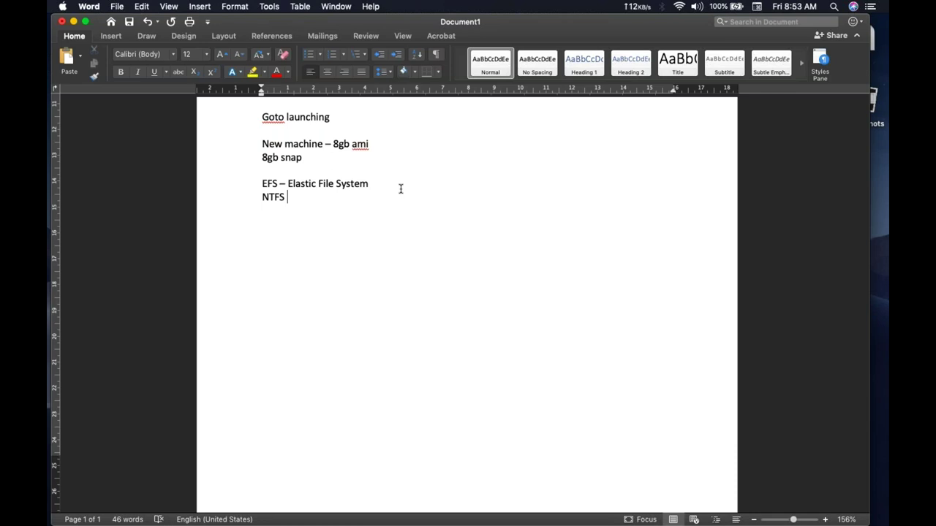
pyautogui.hotkey('ctrl', 'Right')
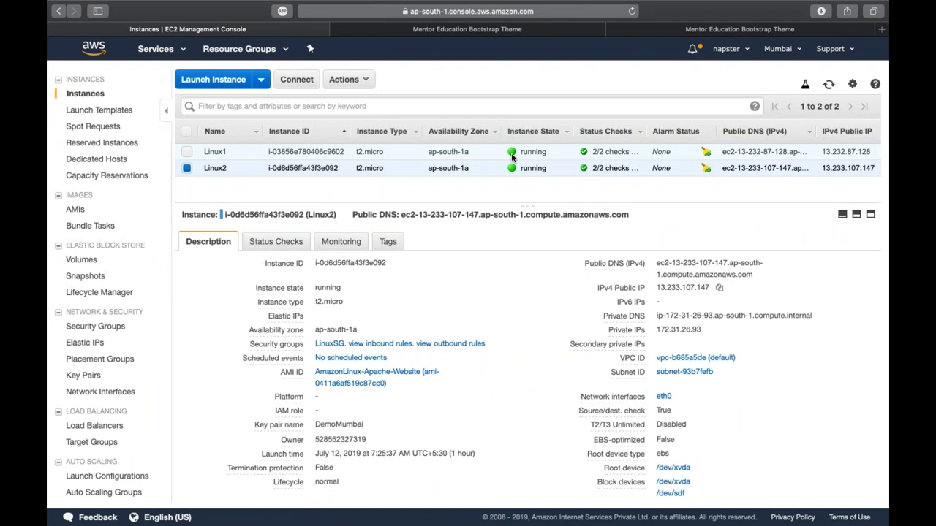
# Step: Show Linux1's details on the Instances page, then bring the Word notes back to front
pyautogui.click(512, 153)
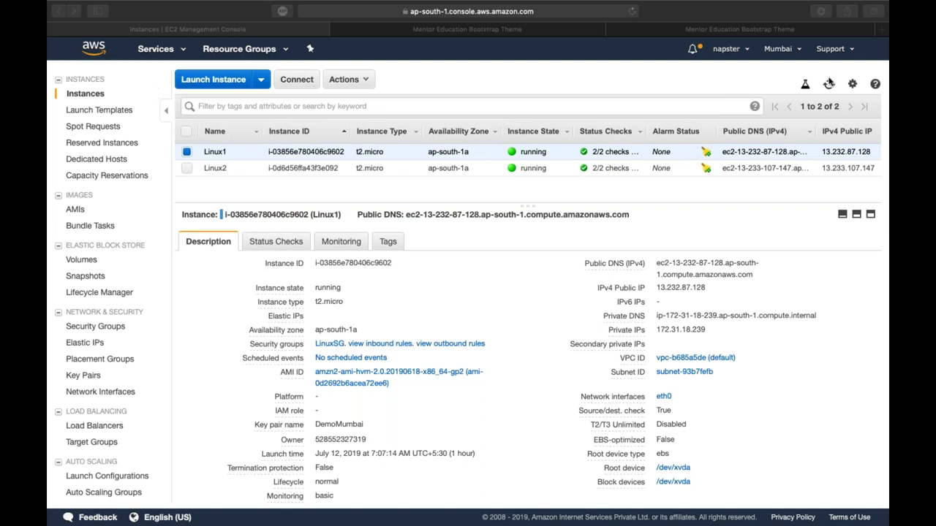
pyautogui.press('F4')
pyautogui.click(565, 71)
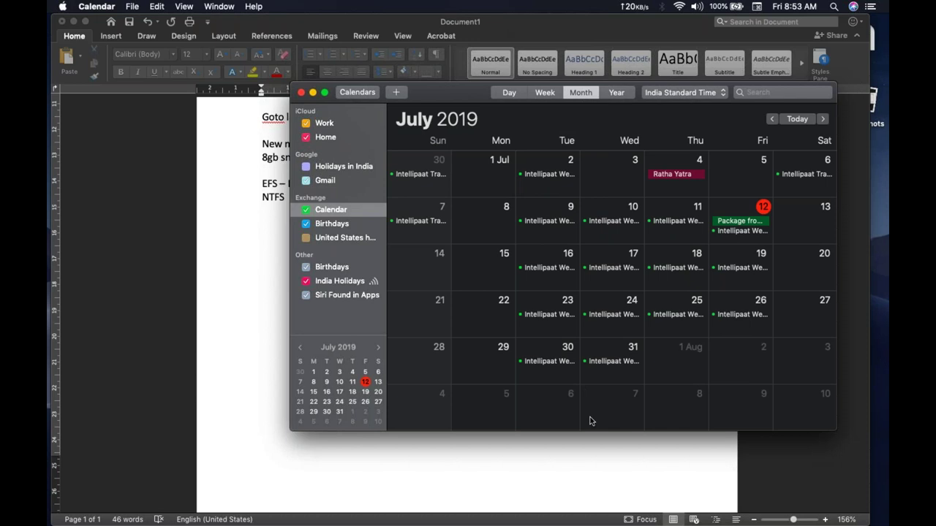
pyautogui.click(585, 478)
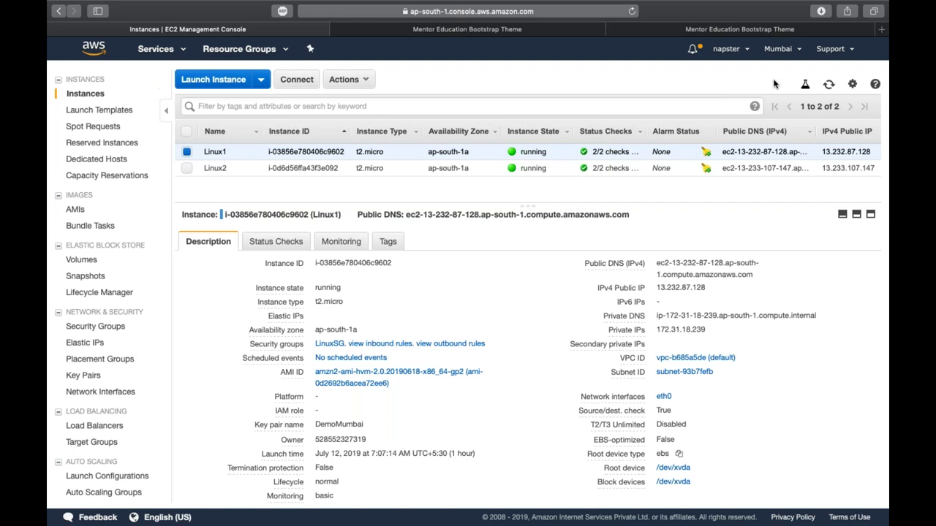
# Step: From the Word space, open AWS VPC Network-3.png from Downloads in Preview and centre its window over Word
pyautogui.hotkey('ctrl', 'Left')
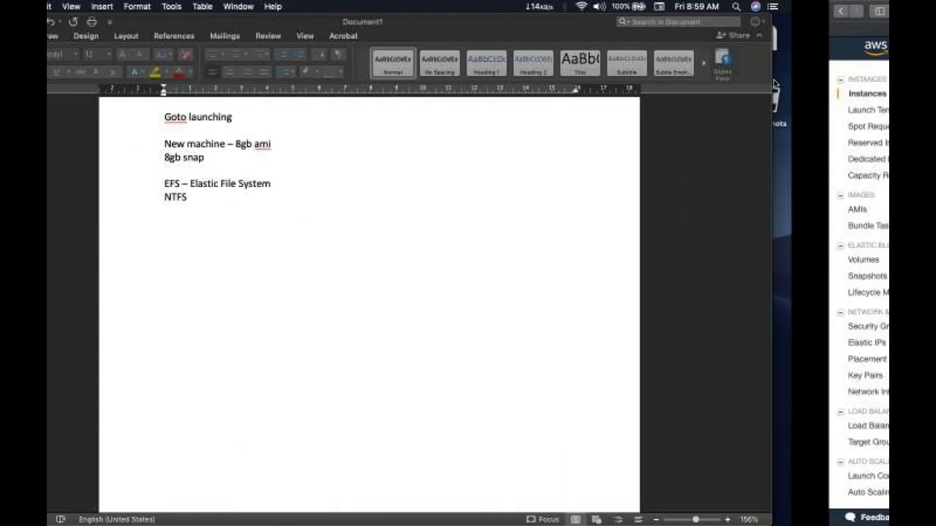
pyautogui.moveTo(439, 504)
pyautogui.click(326, 503)
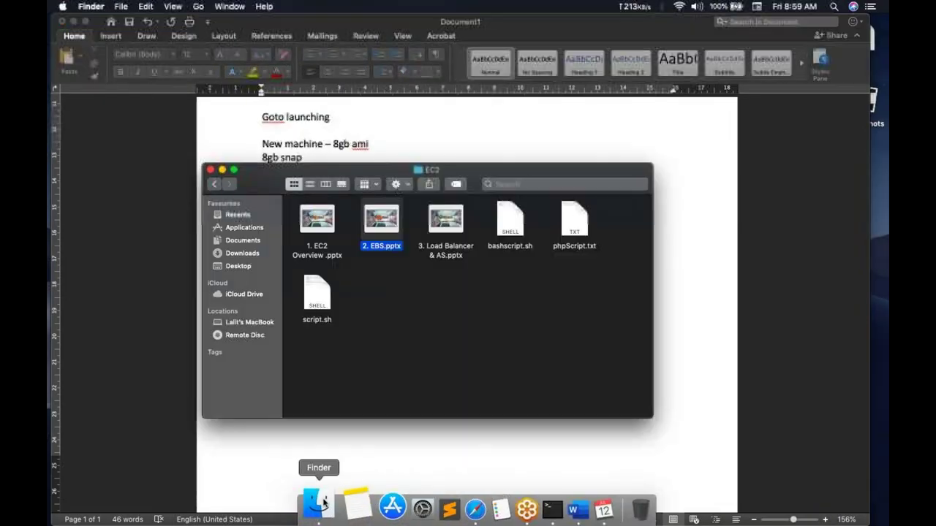
pyautogui.click(249, 253)
pyautogui.doubleClick(470, 369)
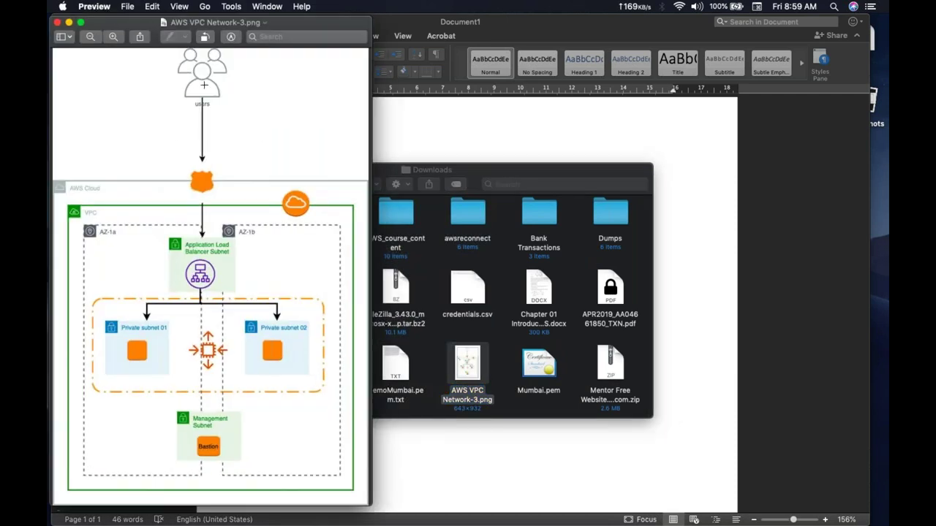
pyautogui.moveTo(203, 25); pyautogui.dragTo(487, 21)
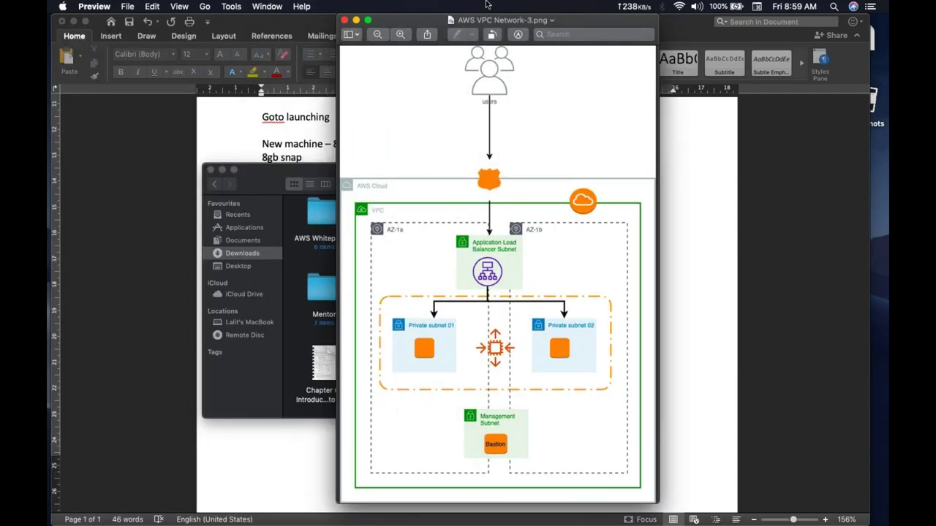
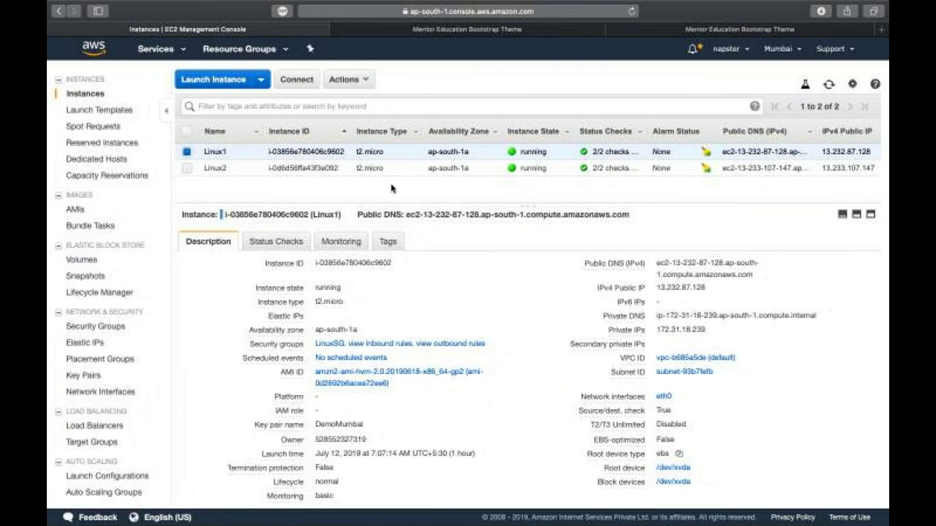
# Step: Open the Actions menu for the selected Linux1 and Linux2 instances
pyautogui.click(345, 79)
# Step: Terminate both the Linux1 and Linux2 instances
pyautogui.moveTo(387, 158)
pyautogui.click(480, 211)
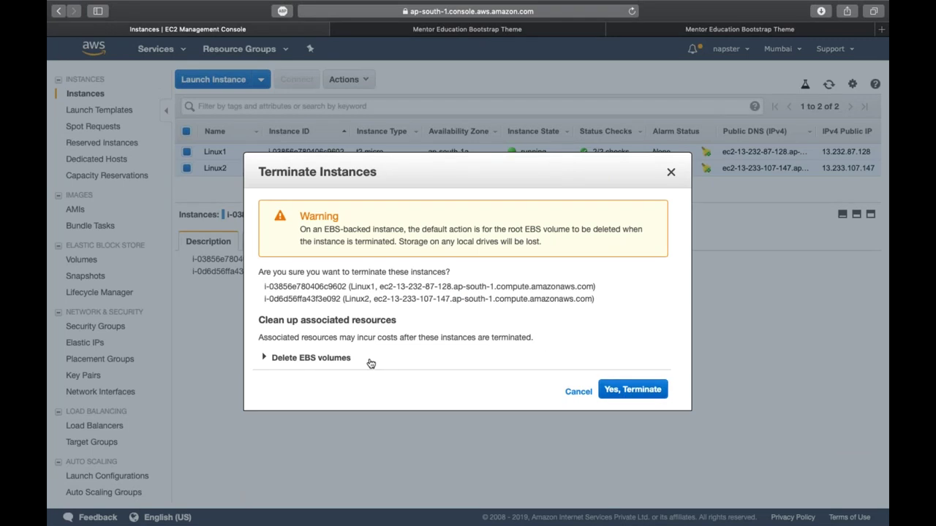
pyautogui.click(348, 359)
pyautogui.click(634, 444)
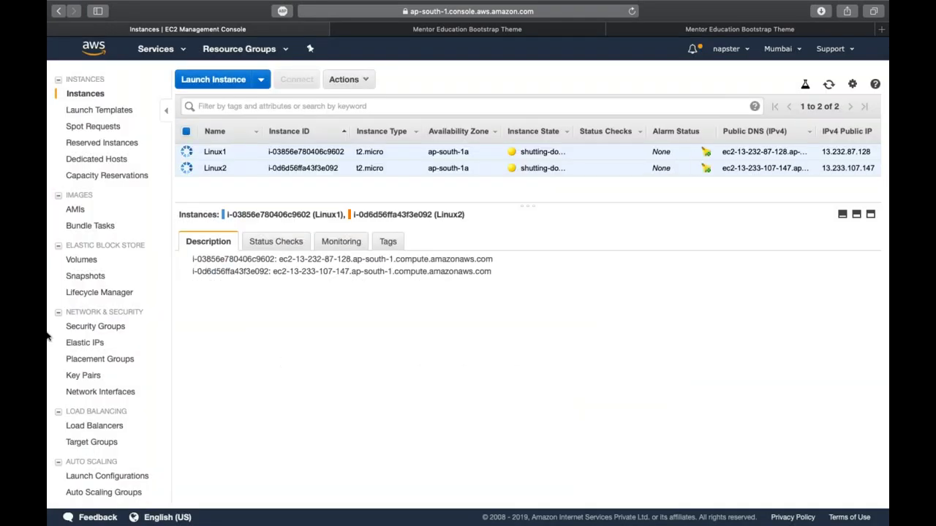
# Step: Deregister the AmazonLinux-Apache-Website AMI, then go to the Volumes list
pyautogui.click(75, 209)
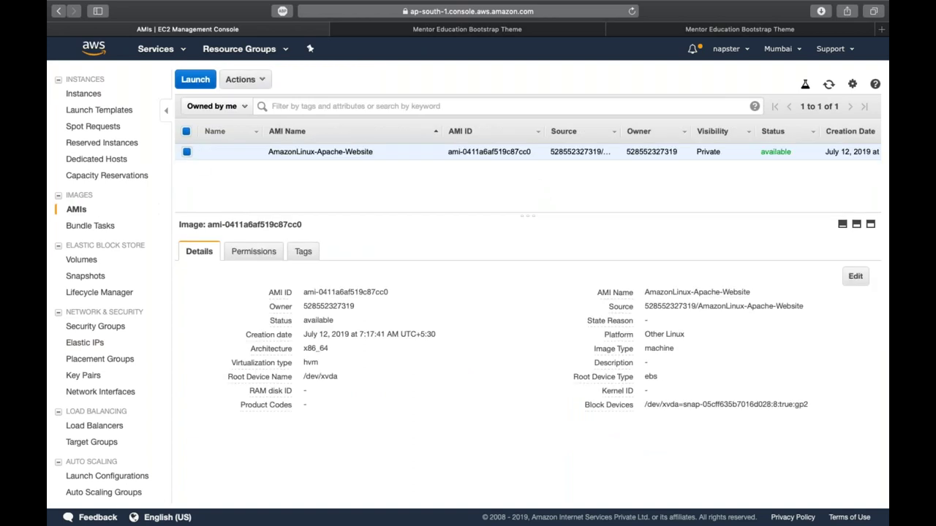
pyautogui.click(250, 79)
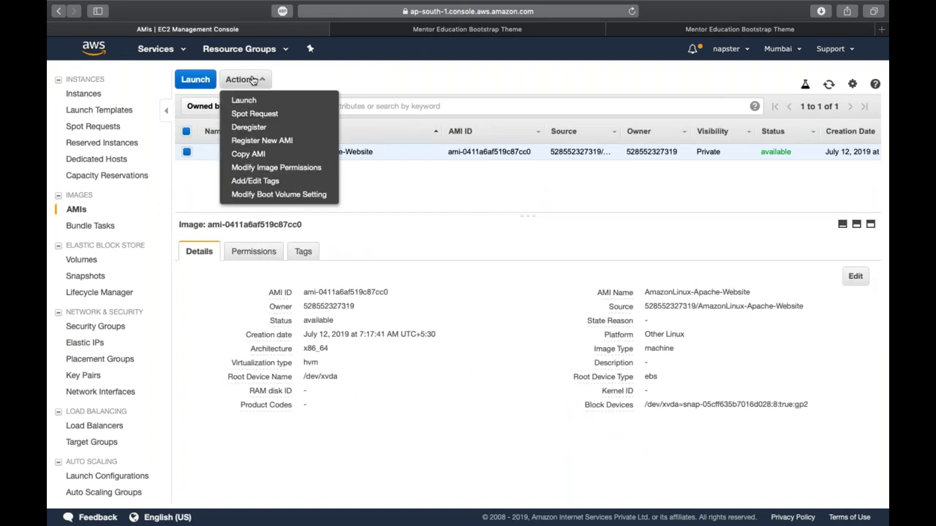
pyautogui.click(265, 132)
pyautogui.click(494, 320)
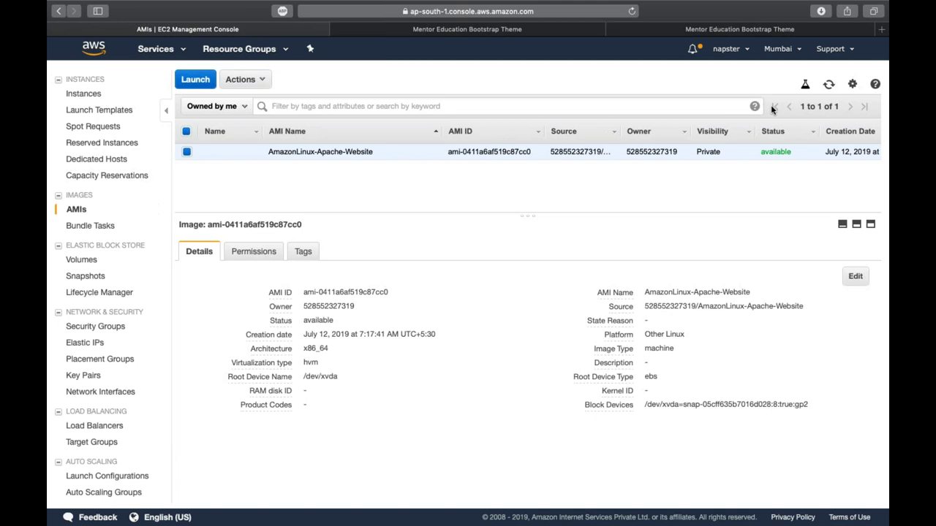
pyautogui.click(257, 82)
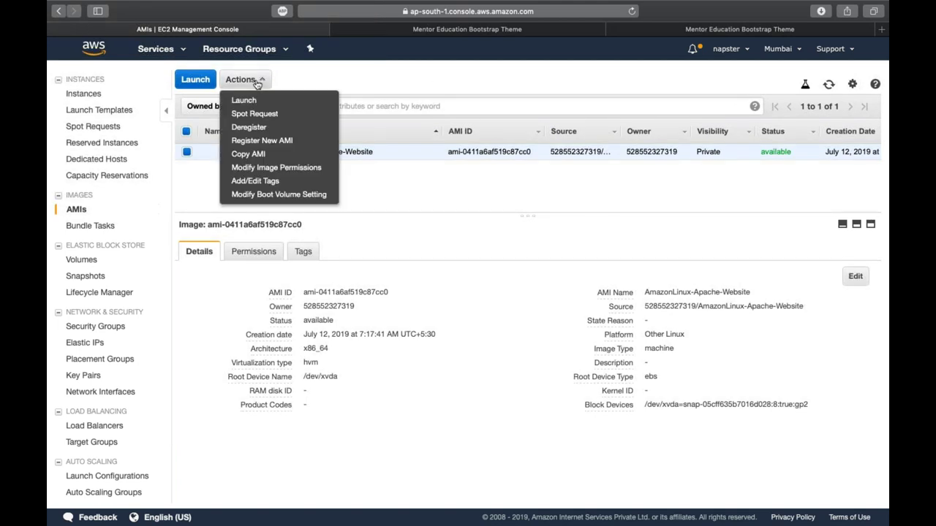
pyautogui.click(276, 129)
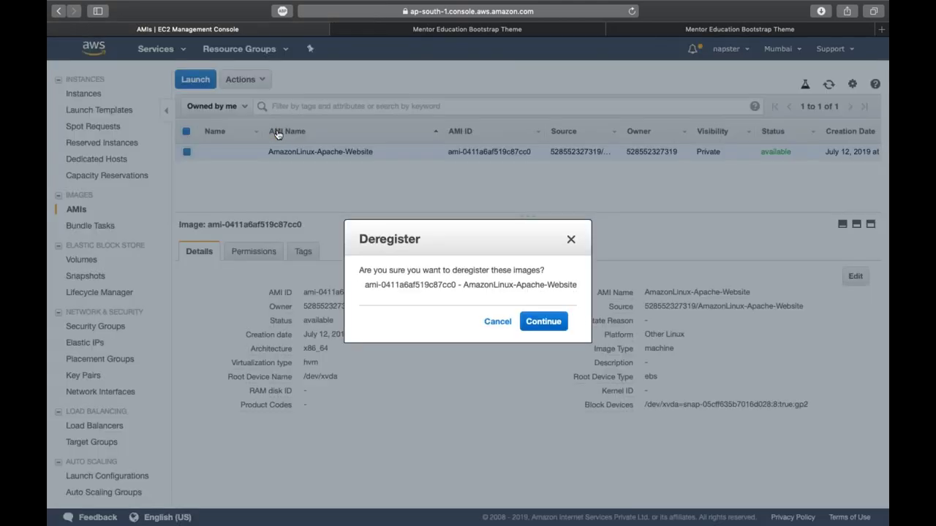
pyautogui.click(556, 323)
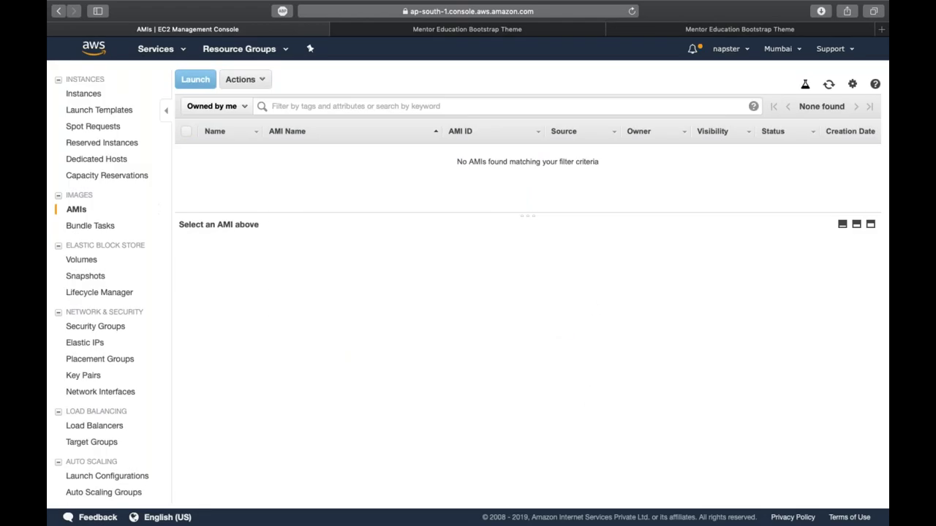
pyautogui.click(82, 260)
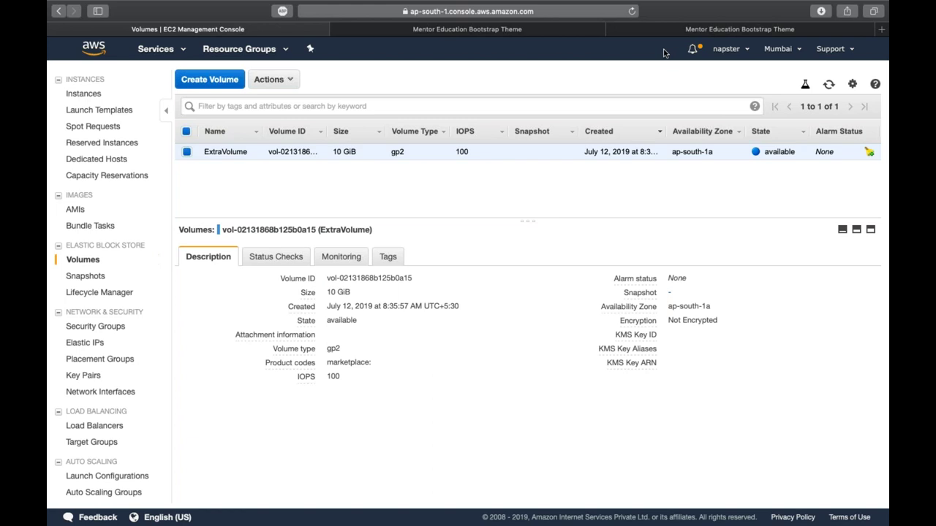
pyautogui.press('super+t')
pyautogui.write('basic linux commands')
pyautogui.press('Return')
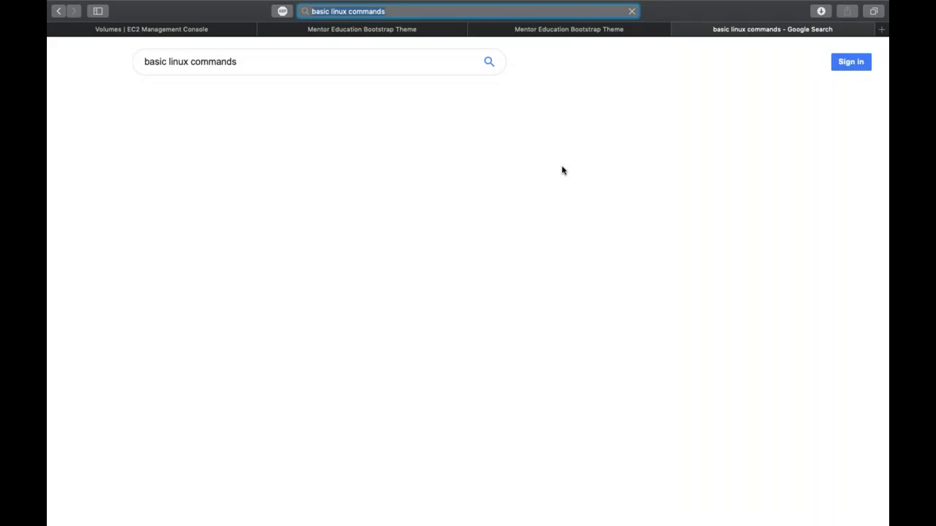
pyautogui.scroll(-1, 323, 299)
pyautogui.scroll(1, 209, 307)
pyautogui.scroll(-2, 226, 326)
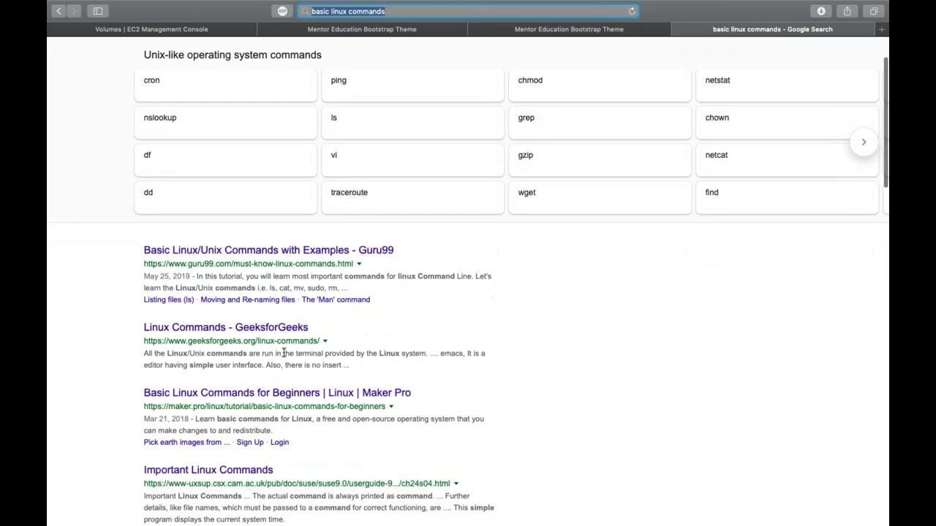
pyautogui.keyDown('super'); pyautogui.click(229, 330); pyautogui.keyUp('super')
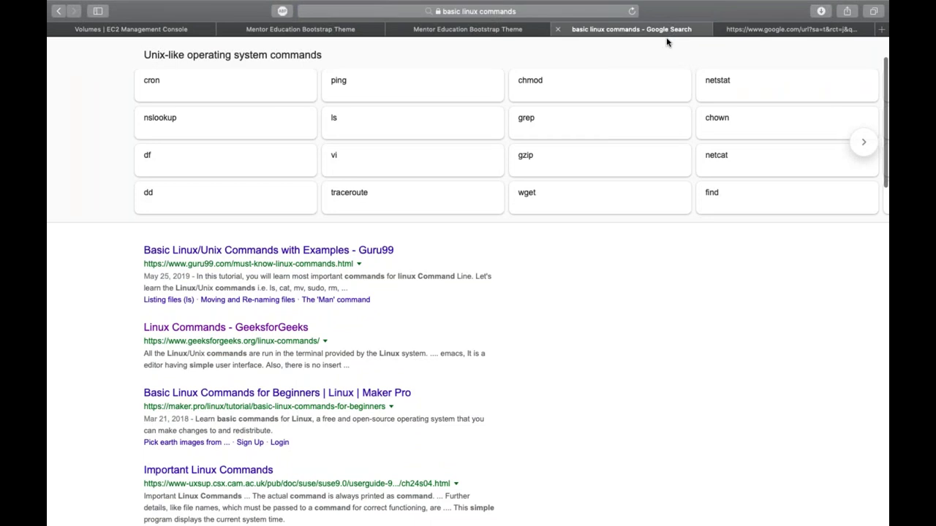
pyautogui.click(764, 29)
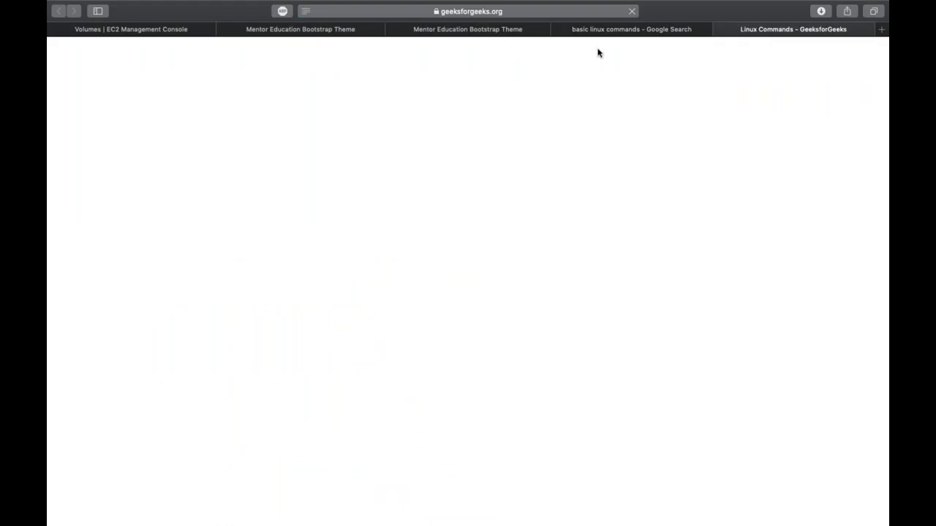
pyautogui.scroll(-5, 538, 385)
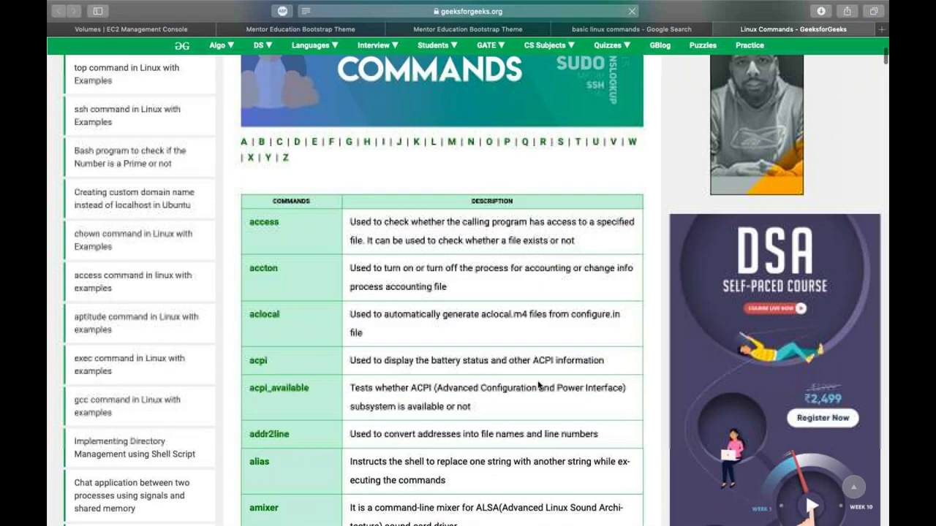
pyautogui.scroll(-10, 539, 385)
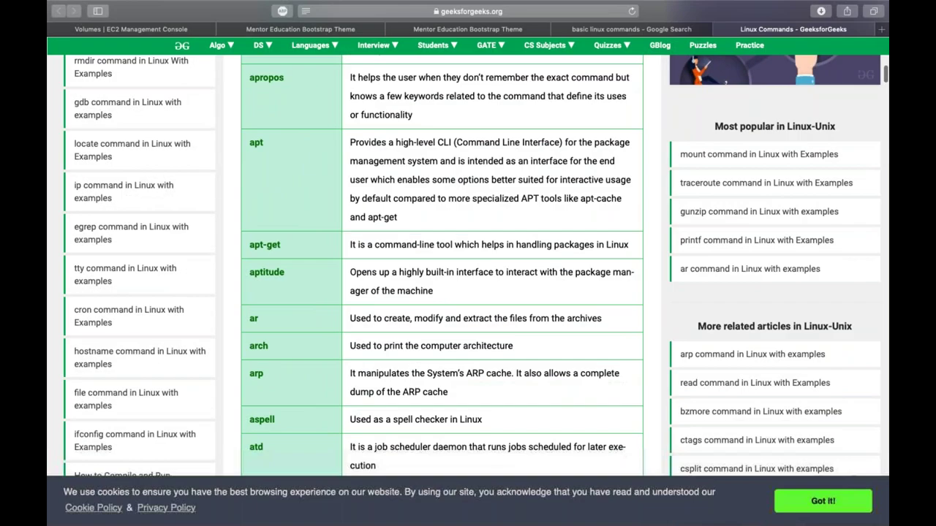
pyautogui.scroll(-5, 468, 264)
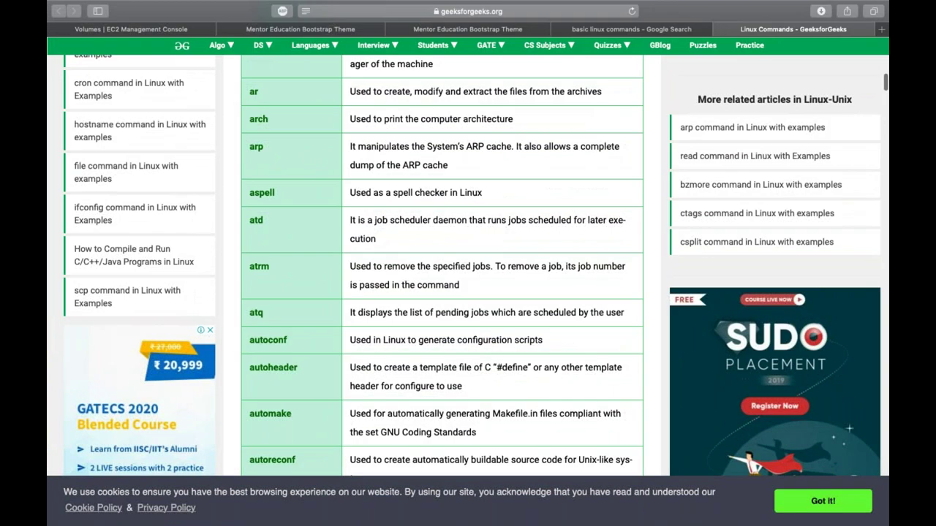
pyautogui.scroll(20, 468, 264)
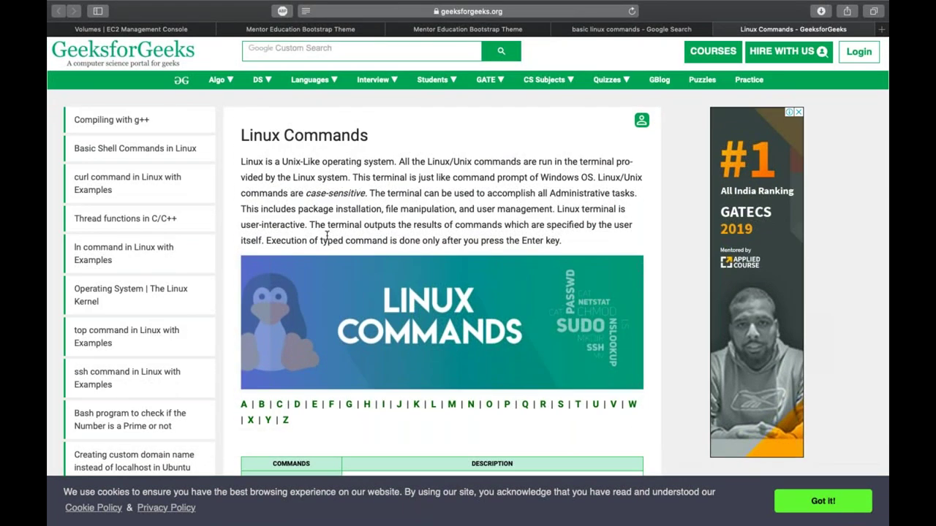
pyautogui.scroll(-3, 326, 242)
pyautogui.scroll(-2, 467, 263)
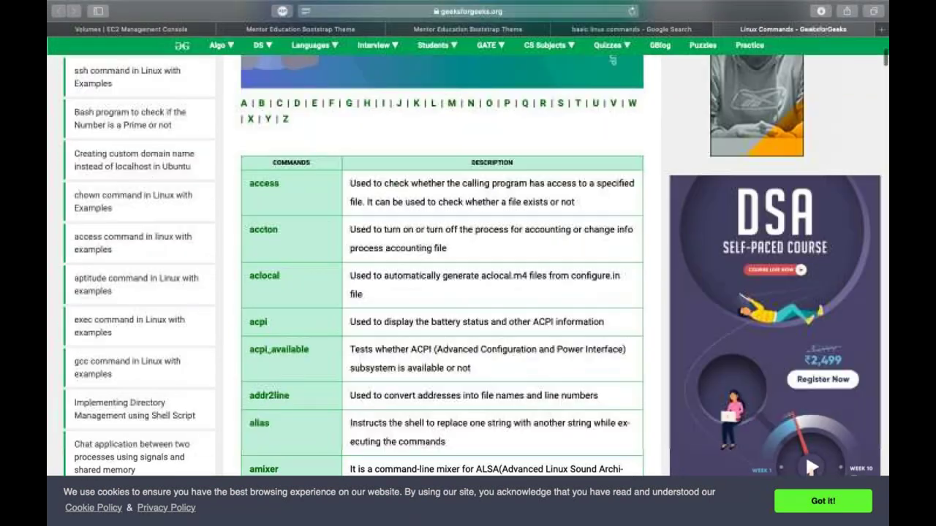
pyautogui.scroll(-5, 468, 263)
pyautogui.scroll(-7, 326, 281)
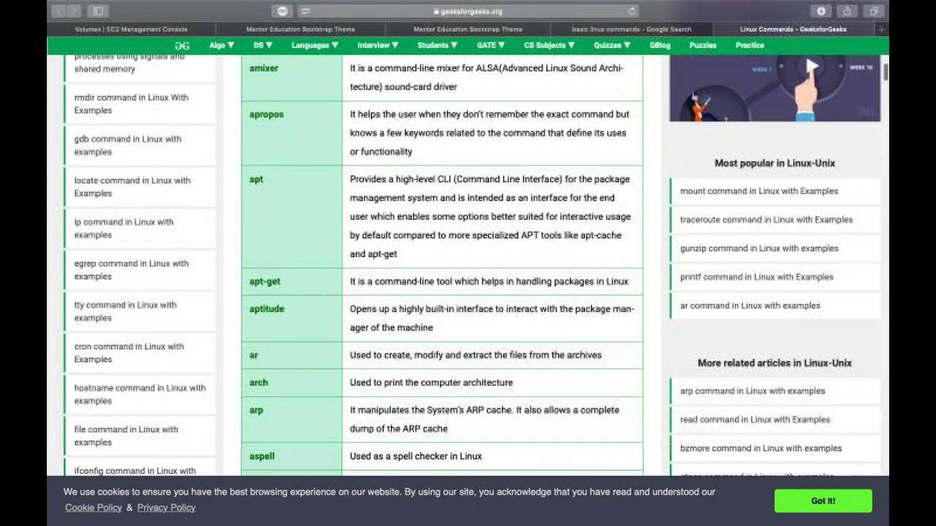
pyautogui.scroll(4, 326, 281)
pyautogui.scroll(15, 326, 283)
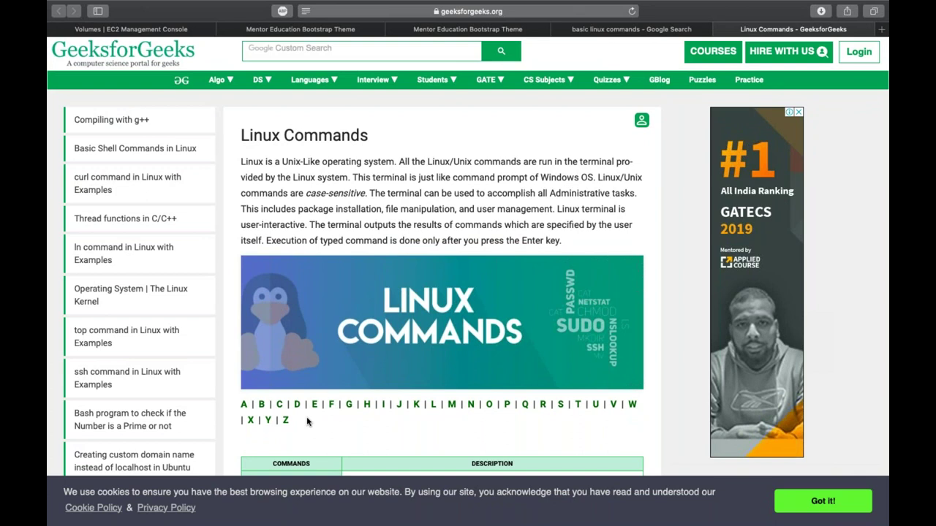
pyautogui.press('super+w')
pyautogui.scroll(2, 463, 376)
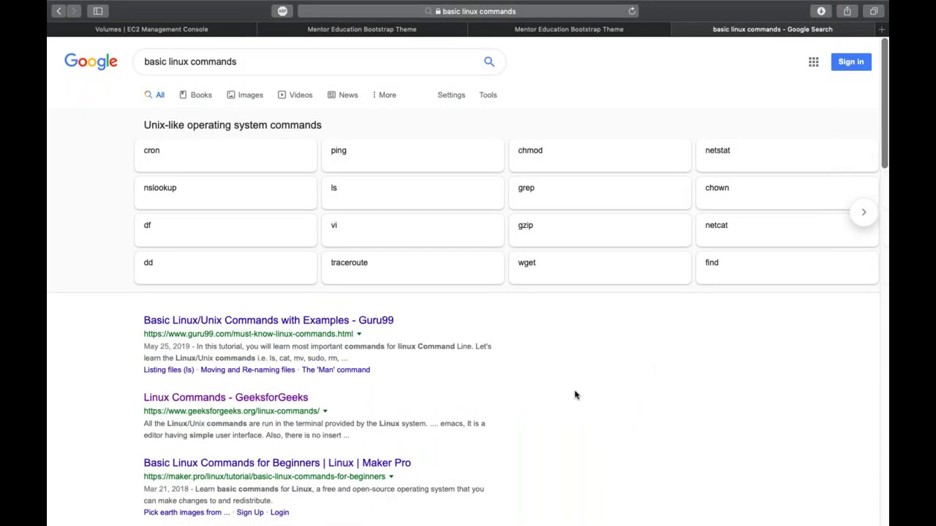
pyautogui.press('super+w')
pyautogui.press('super+w')
pyautogui.press('super+w')
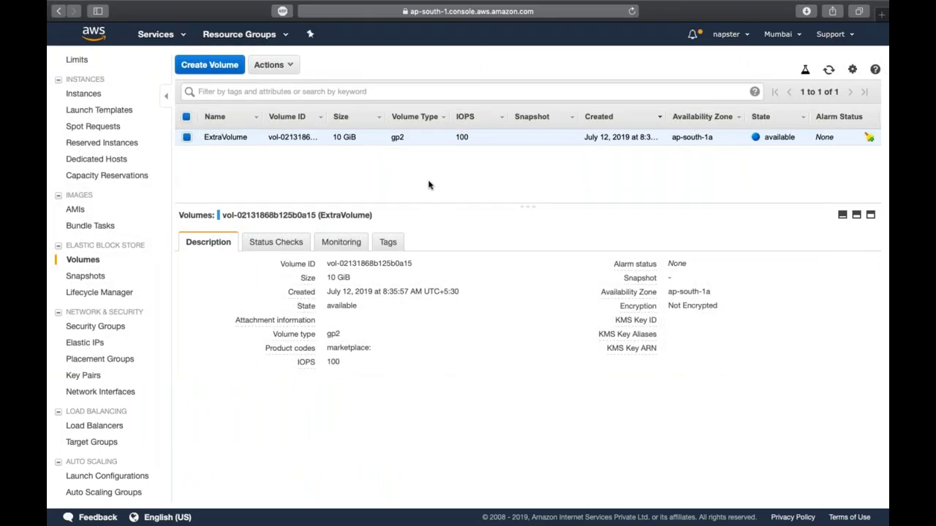
# Step: Delete the ExtraVolume EBS volume
pyautogui.click(270, 65)
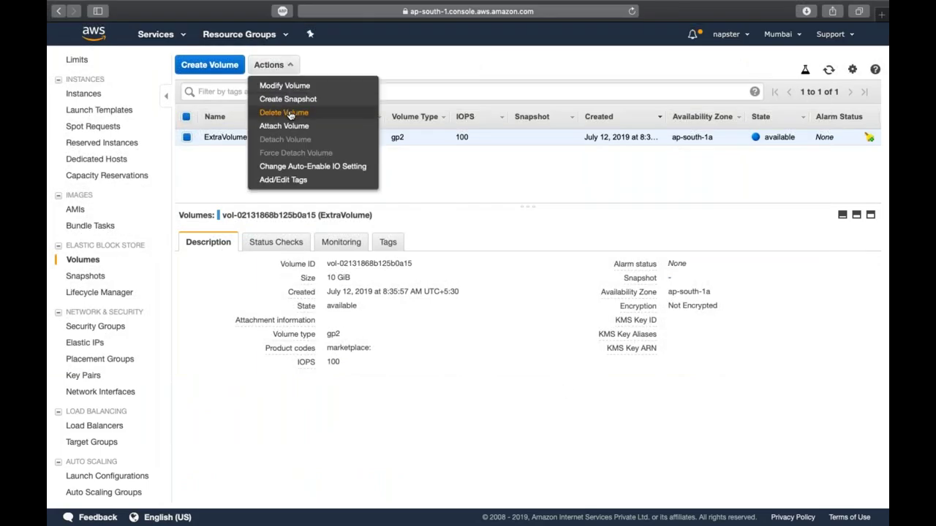
pyautogui.click(290, 114)
pyautogui.click(569, 314)
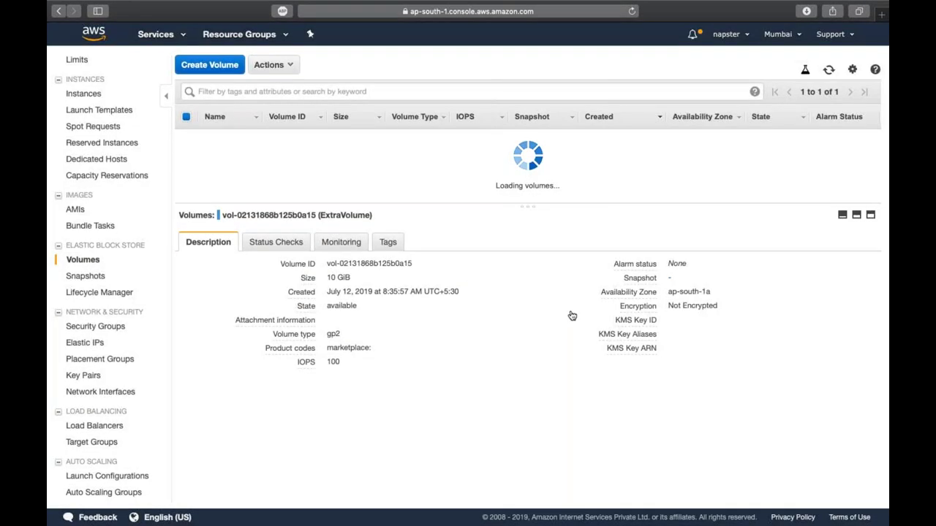
# Step: Delete the 8 GiB snapshot on the Snapshots page
pyautogui.click(94, 277)
pyautogui.click(278, 65)
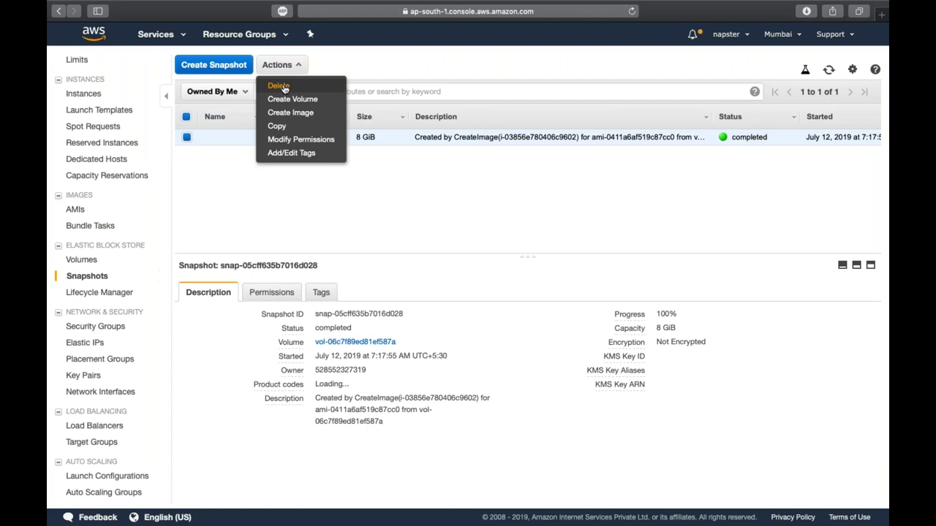
pyautogui.click(279, 86)
pyautogui.click(547, 322)
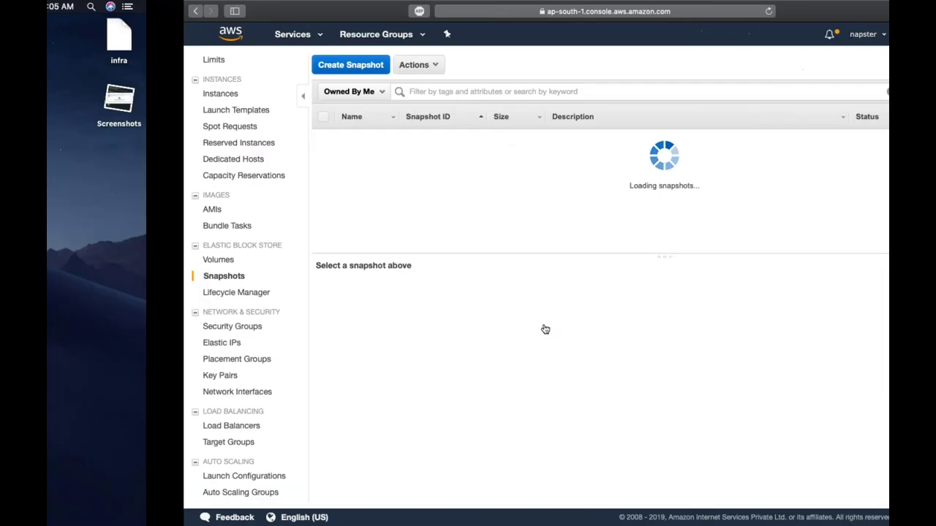
# Step: In a new Finder window, browse Documents to the AWS CSA Notes > Notes folder
pyautogui.moveTo(316, 512)
pyautogui.click(353, 511)
pyautogui.click(175, 296)
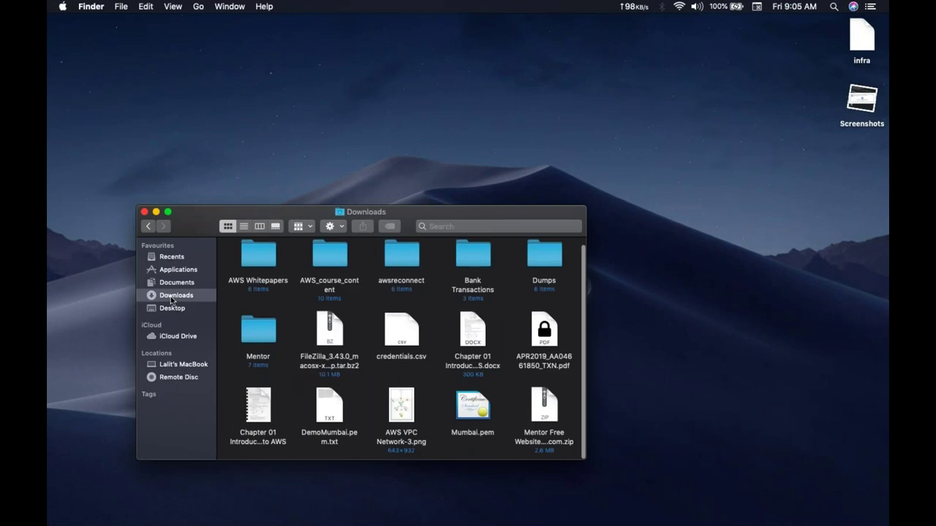
pyautogui.click(175, 283)
pyautogui.doubleClick(259, 277)
pyautogui.doubleClick(255, 269)
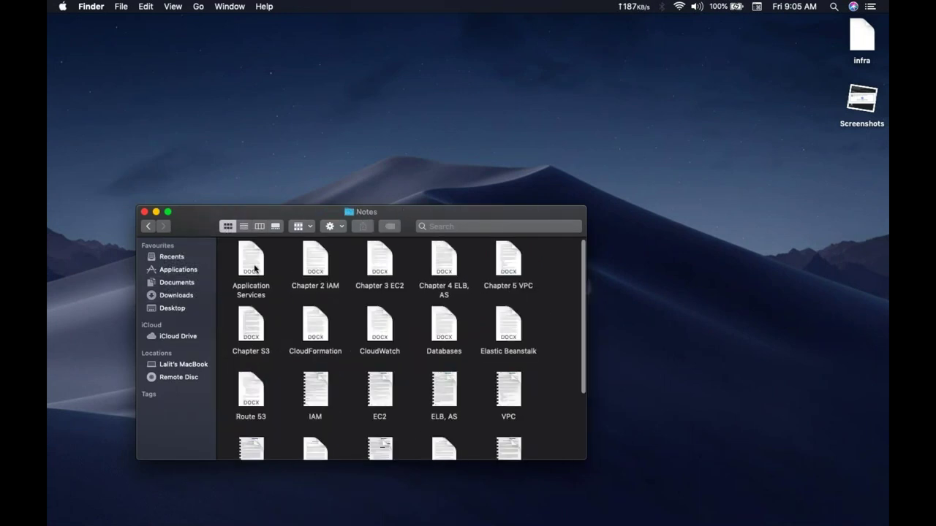
# Step: Preview the EBS Commands and EBS Volume Lab Manual documents in AWS CSA Notes
pyautogui.press('super+Up')
pyautogui.press('Right')
pyautogui.press('Right')
pyautogui.press('Right')
pyautogui.press('space')
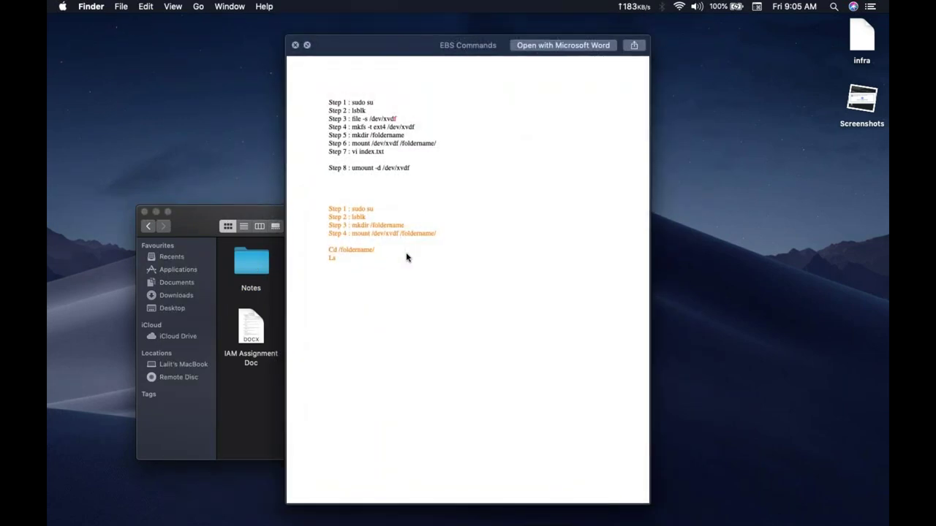
pyautogui.press('space')
pyautogui.press('Right')
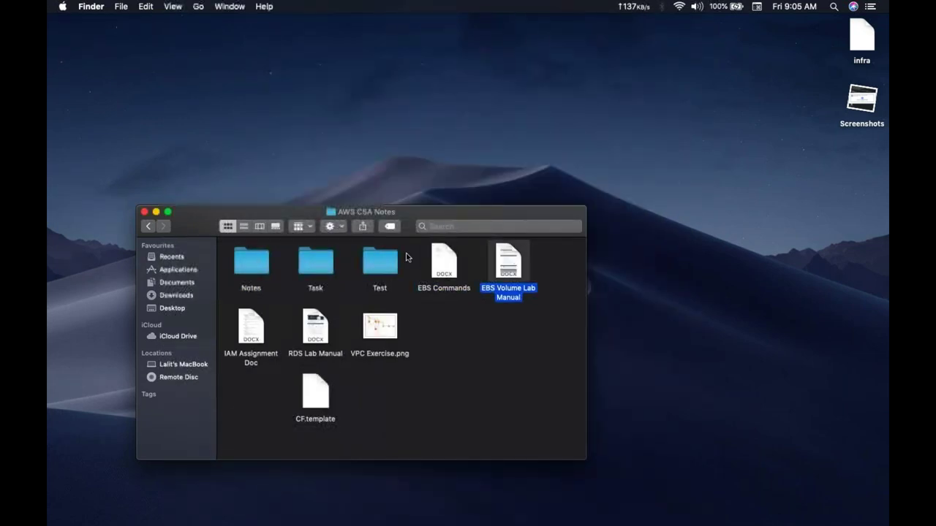
pyautogui.press('space')
pyautogui.scroll(-15, 405, 256)
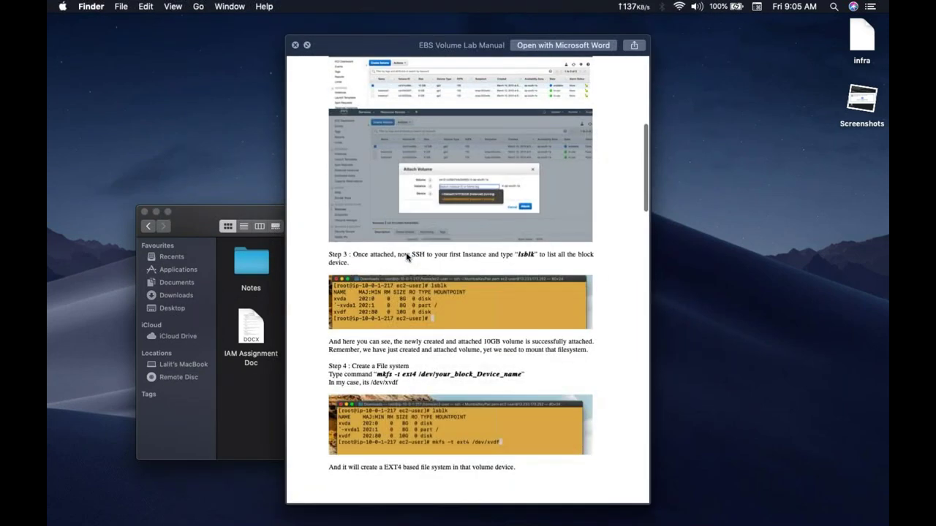
pyautogui.press('space')
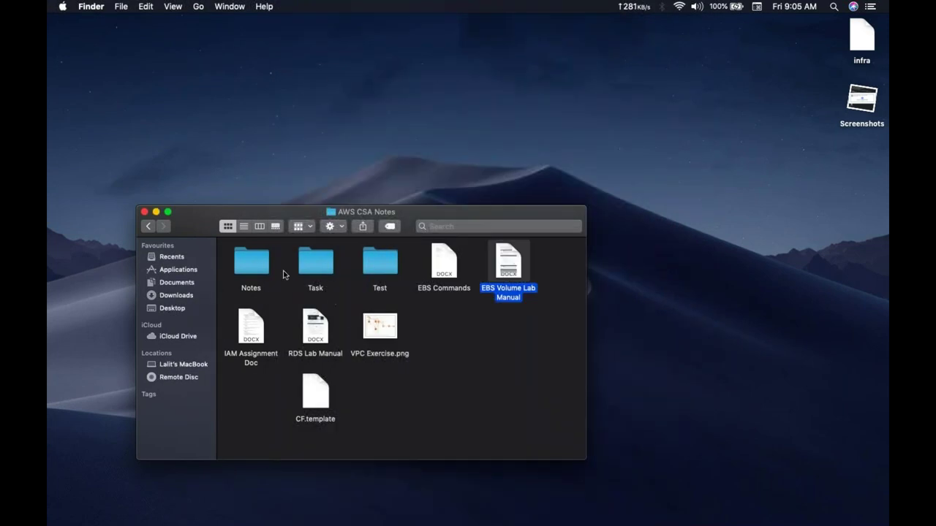
# Step: Open the Task folder, select the EBS Volume Lab Manual file, and return to Safari
pyautogui.doubleClick(267, 258)
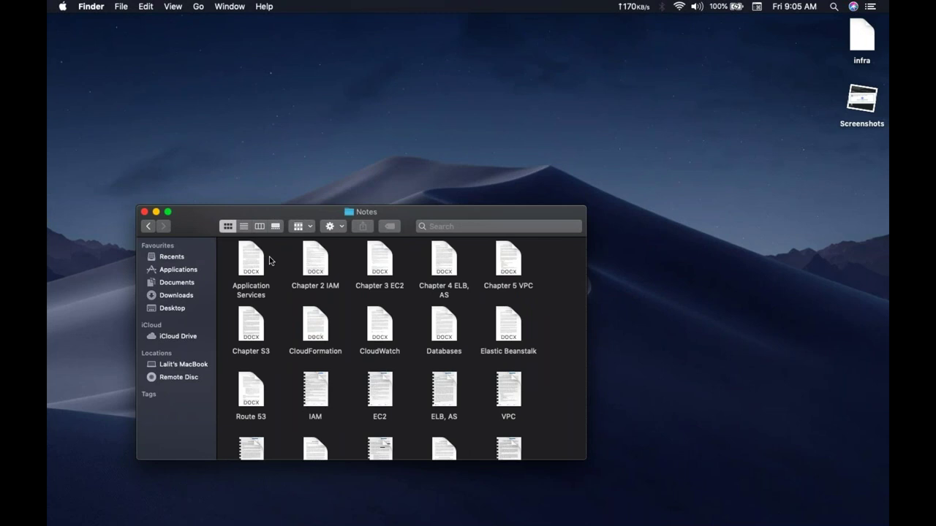
pyautogui.press('super+Up')
pyautogui.press('Right')
pyautogui.press('super+Down')
pyautogui.press('Right')
pyautogui.press('Right')
pyautogui.press('Left')
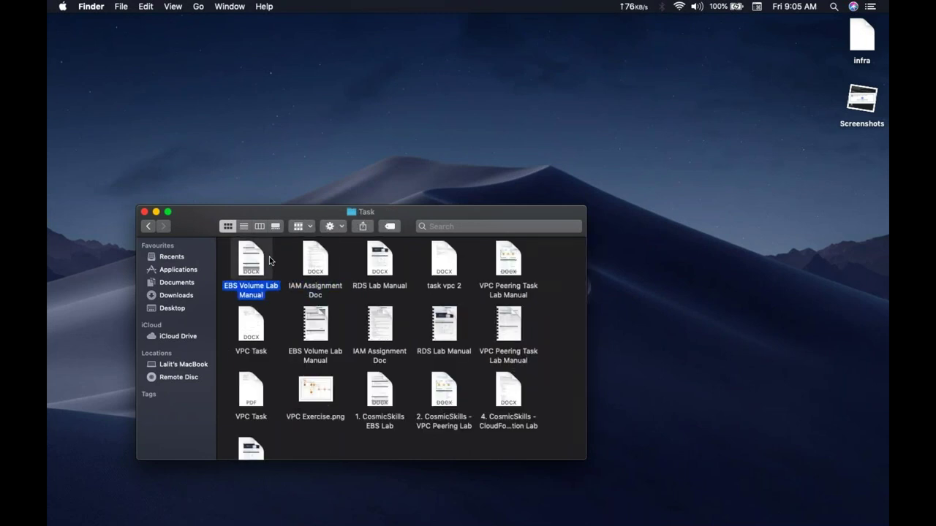
pyautogui.press('Right')
pyautogui.click(315, 316)
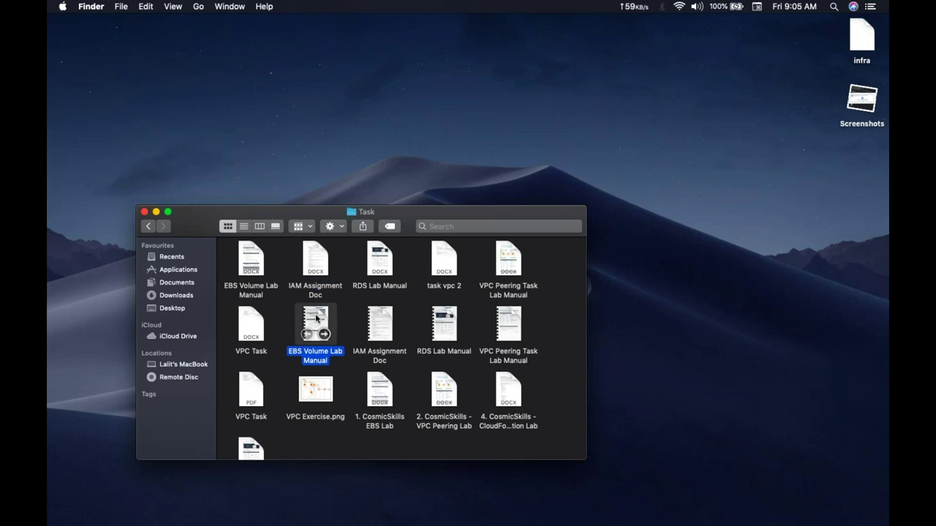
pyautogui.click(485, 505)
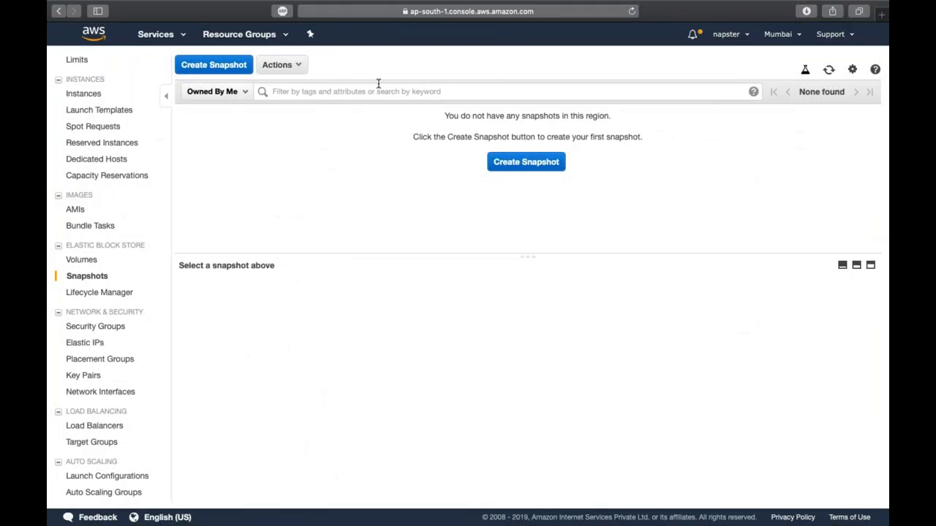
# Step: Open the S3 console in a new tab and enter the awsreconnect-training bucket
pyautogui.click(177, 36)
pyautogui.keyDown('super'); pyautogui.click(79, 126); pyautogui.keyUp('super')
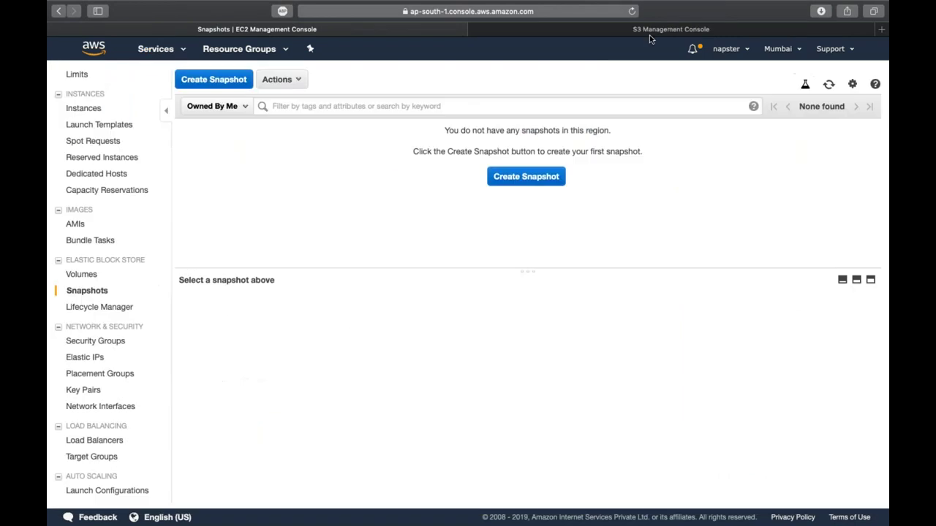
pyautogui.click(658, 32)
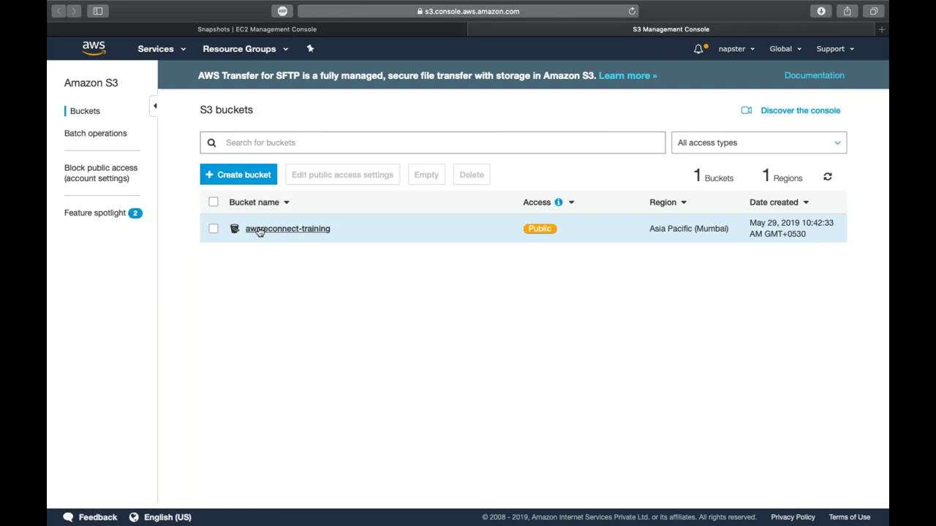
pyautogui.click(287, 229)
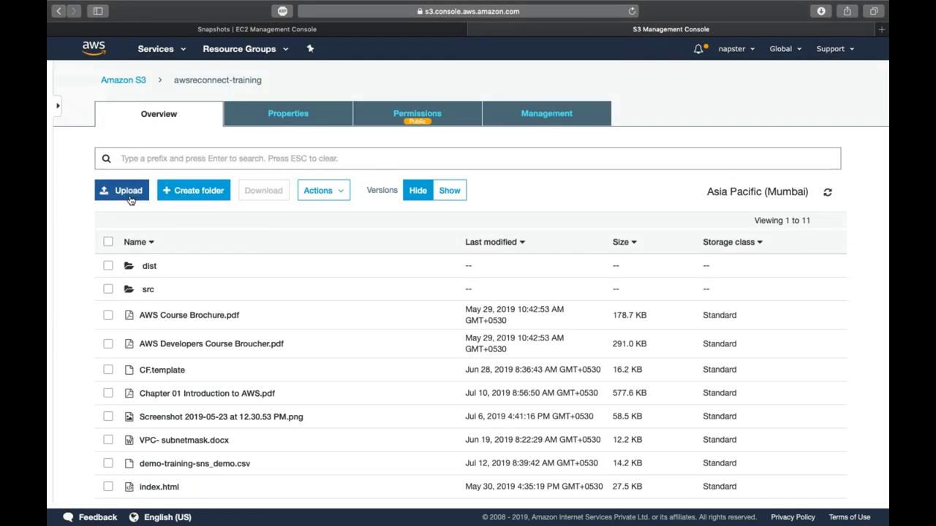
# Step: Upload EBS Volume Lab Manual.pdf from the Task folder into the bucket
pyautogui.click(127, 192)
pyautogui.hotkey('ctrl', 'Left')
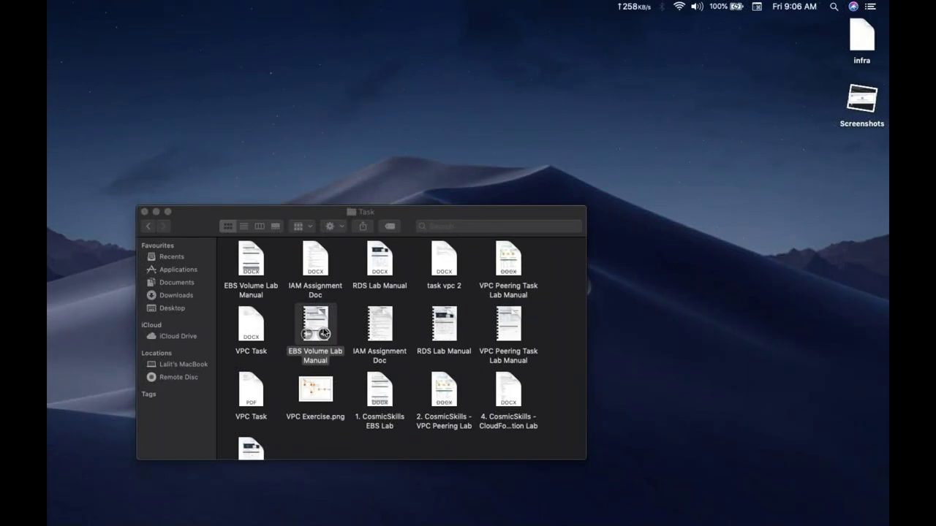
pyautogui.moveTo(324, 336); pyautogui.dragTo(278, 422)
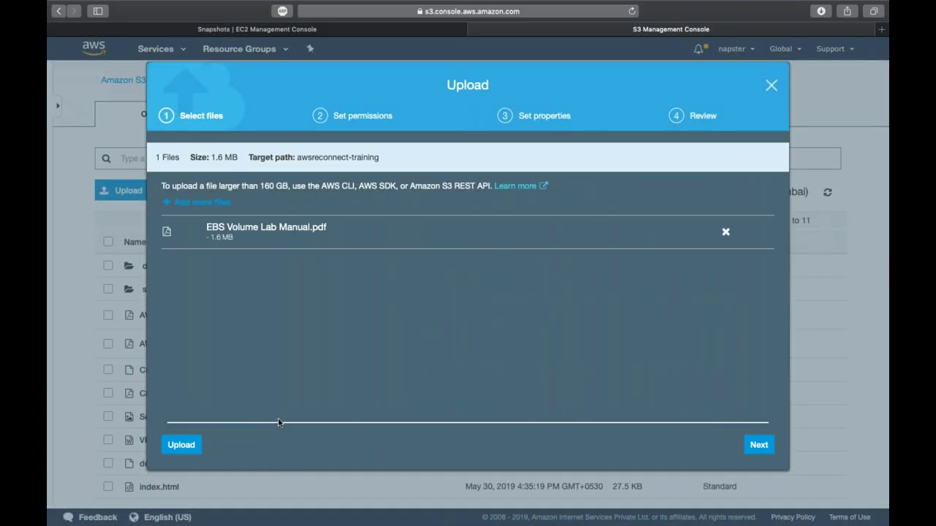
pyautogui.click(181, 444)
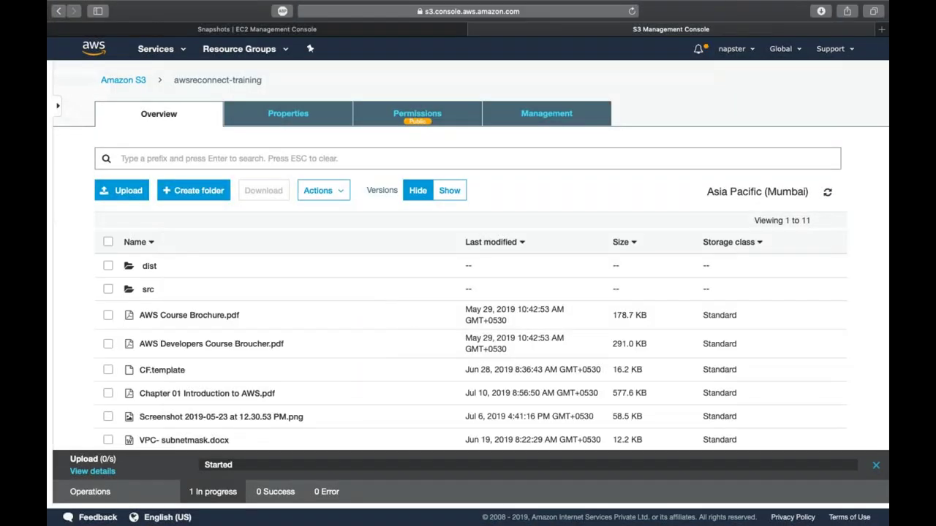
pyautogui.scroll(-2, 210, 356)
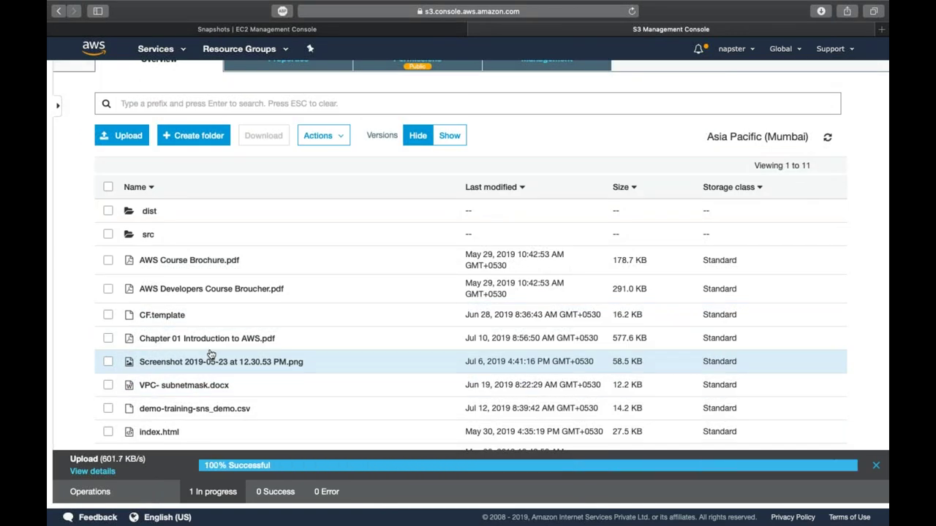
# Step: Make the uploaded PDF public, copy its object URL, and return to the buckets list
pyautogui.click(197, 362)
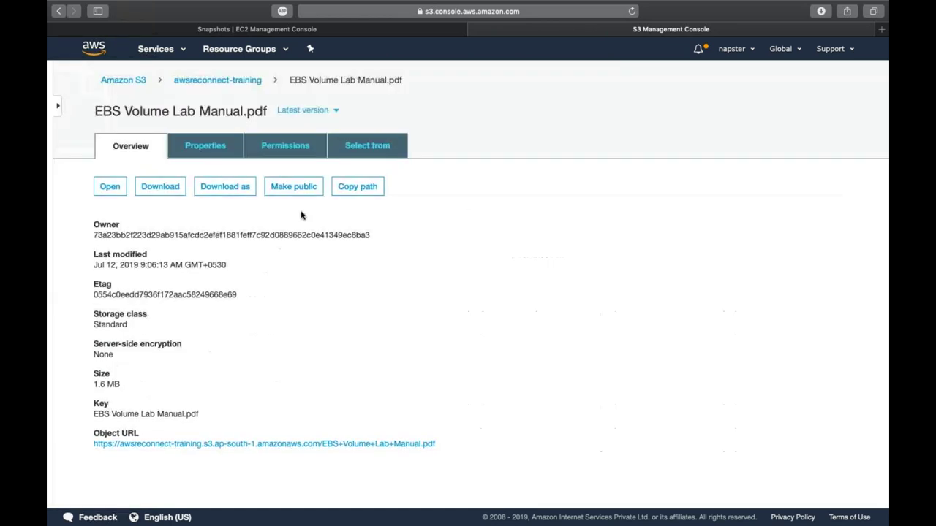
pyautogui.click(293, 187)
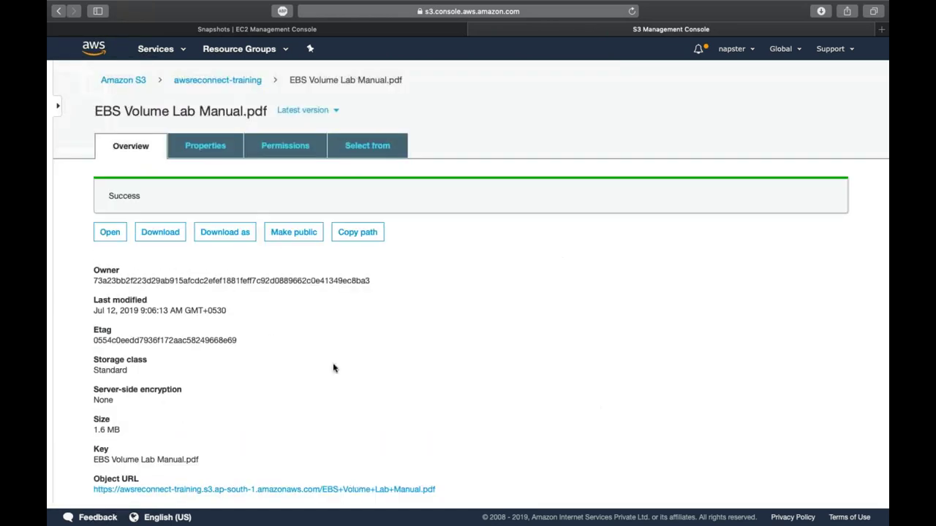
pyautogui.rightClick(352, 495)
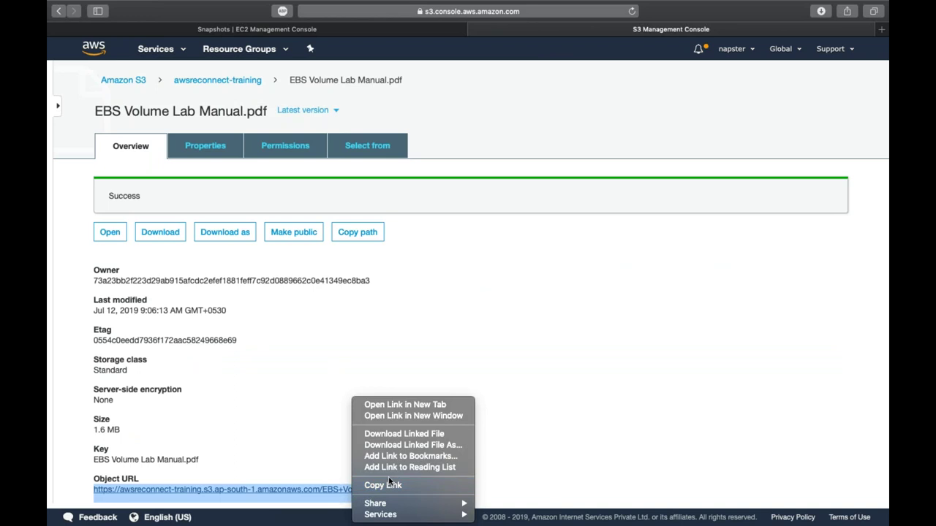
pyautogui.click(388, 484)
pyautogui.hotkey('ctrl', 'Up')
pyautogui.click(614, 42)
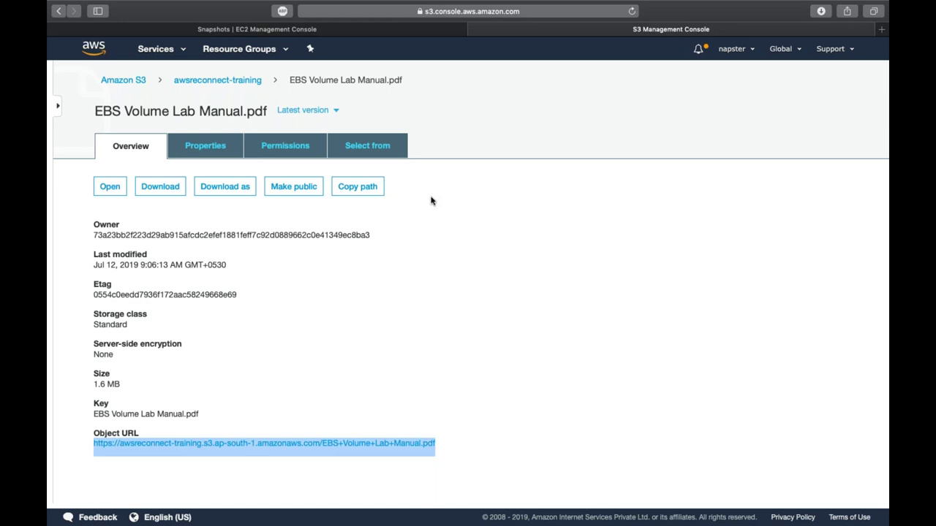
pyautogui.click(138, 81)
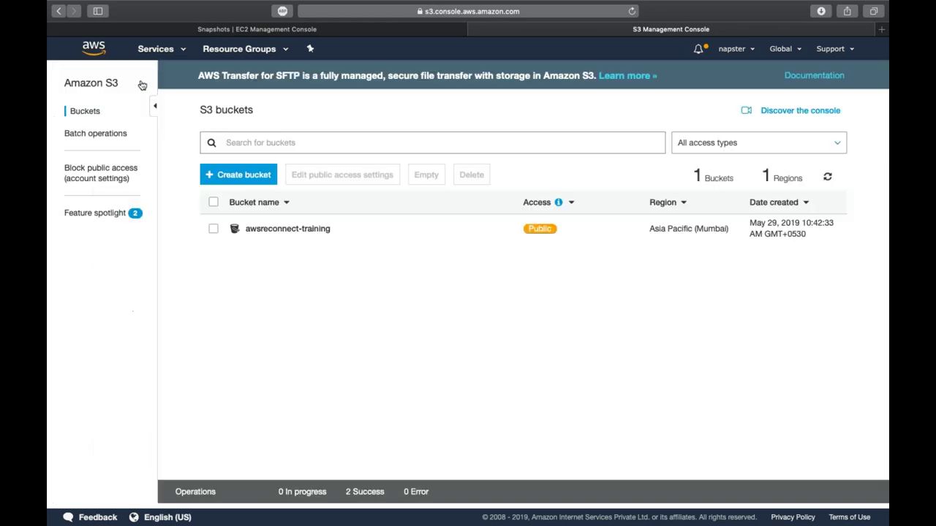
# Step: Close the S3 tab and view the AMIs in the N. Virginia region
pyautogui.press('super+w')
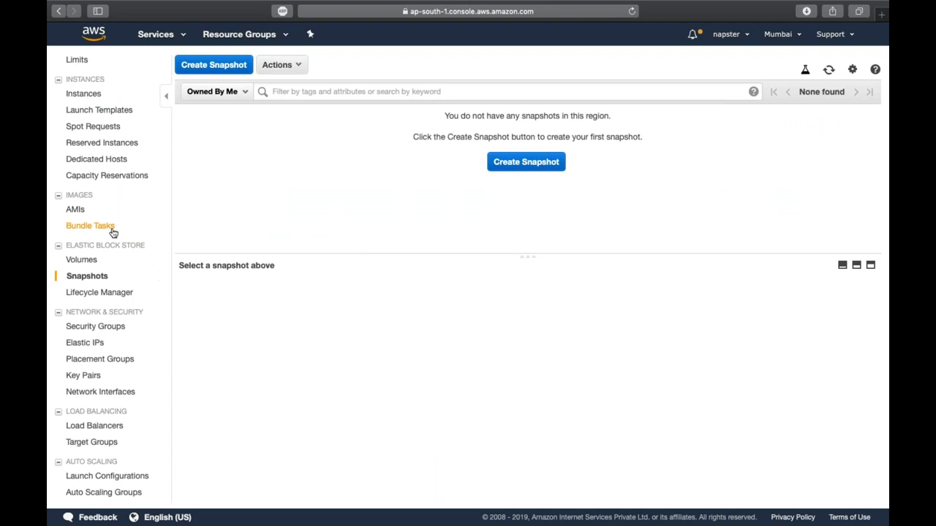
pyautogui.click(76, 209)
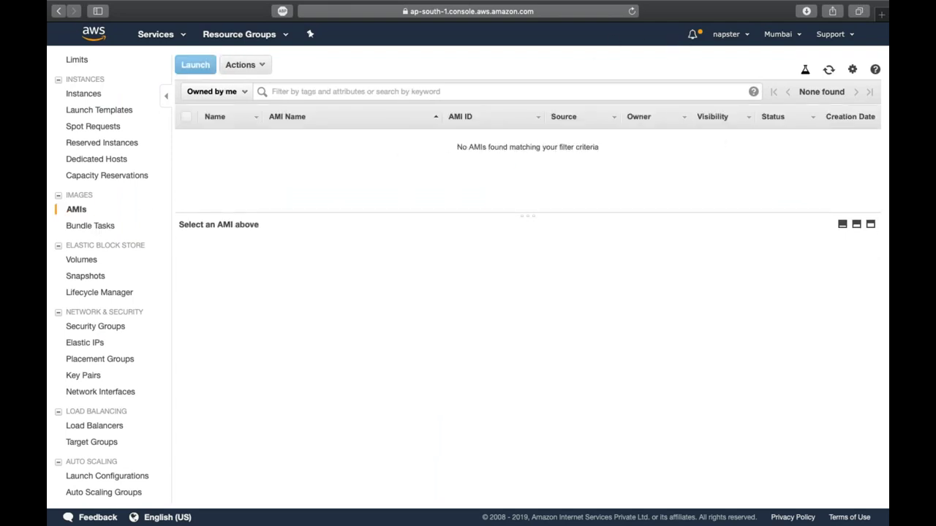
pyautogui.click(796, 34)
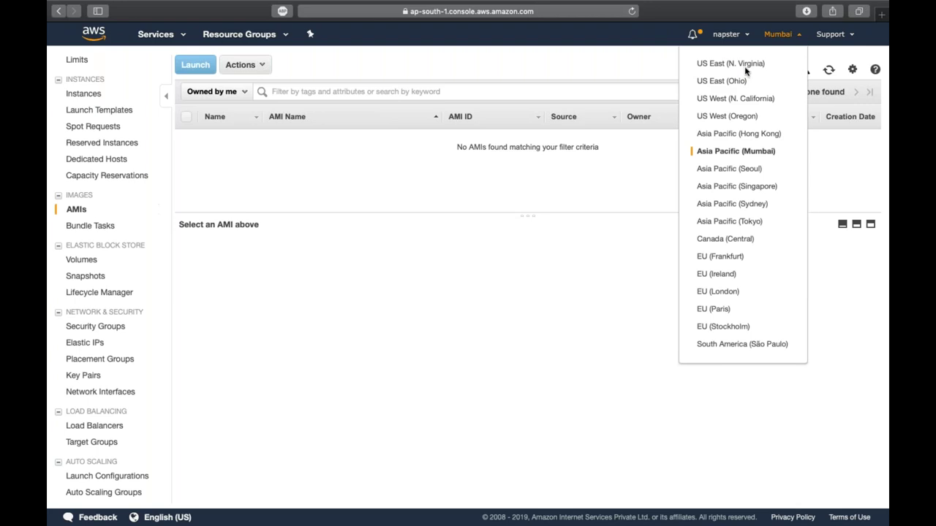
pyautogui.click(745, 64)
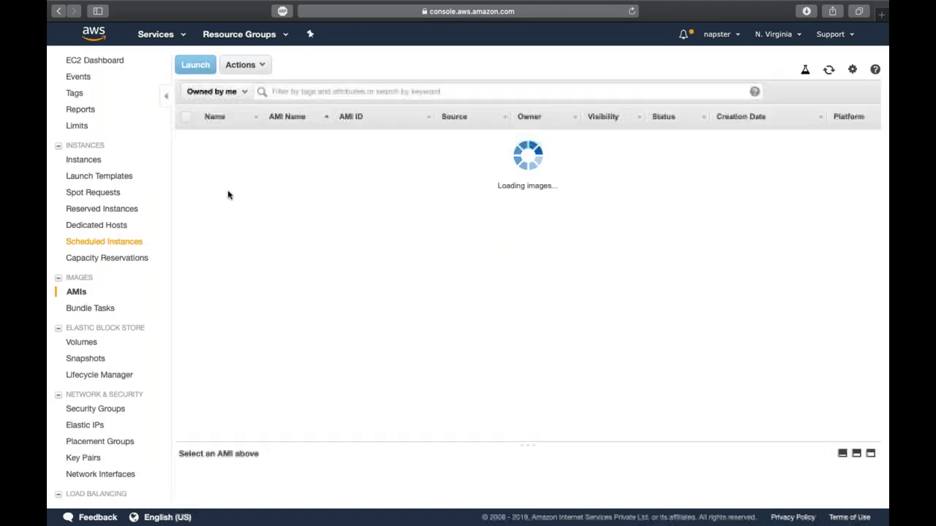
# Step: Deregister the N. Virginia AmazonLinux-Apache-Website AMI after checking its snapshots
pyautogui.click(243, 64)
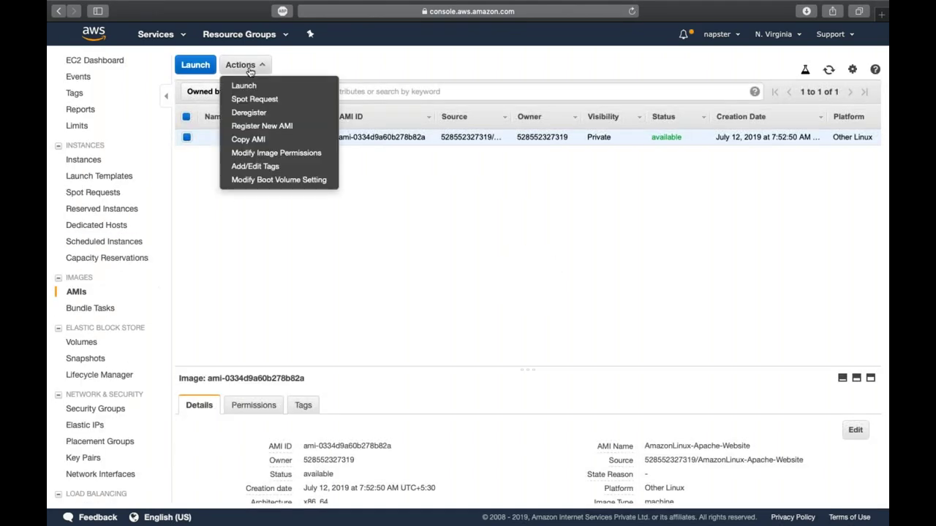
pyautogui.click(262, 113)
pyautogui.click(507, 315)
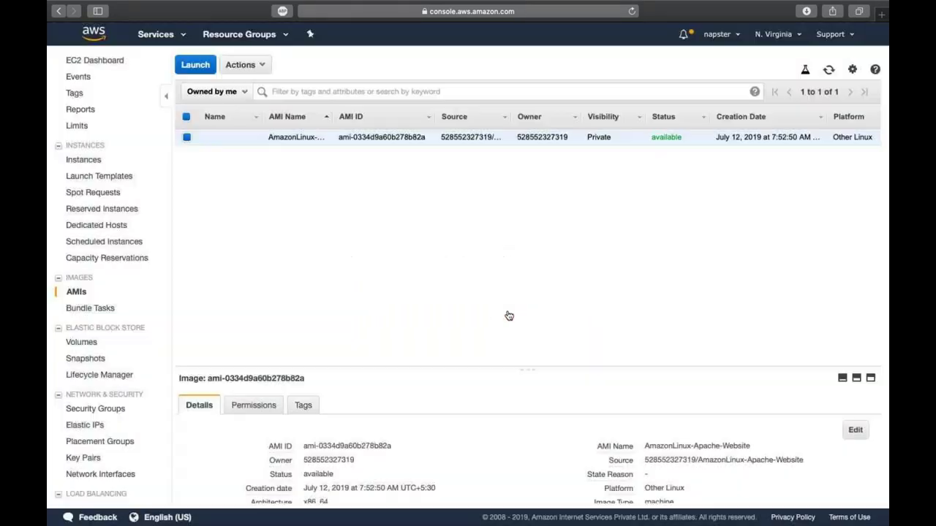
pyautogui.click(76, 360)
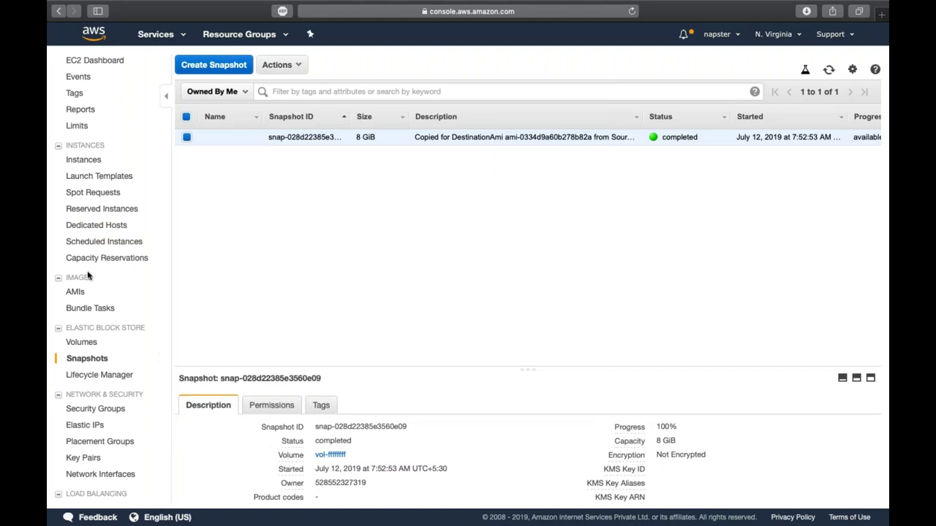
pyautogui.click(76, 291)
pyautogui.click(244, 65)
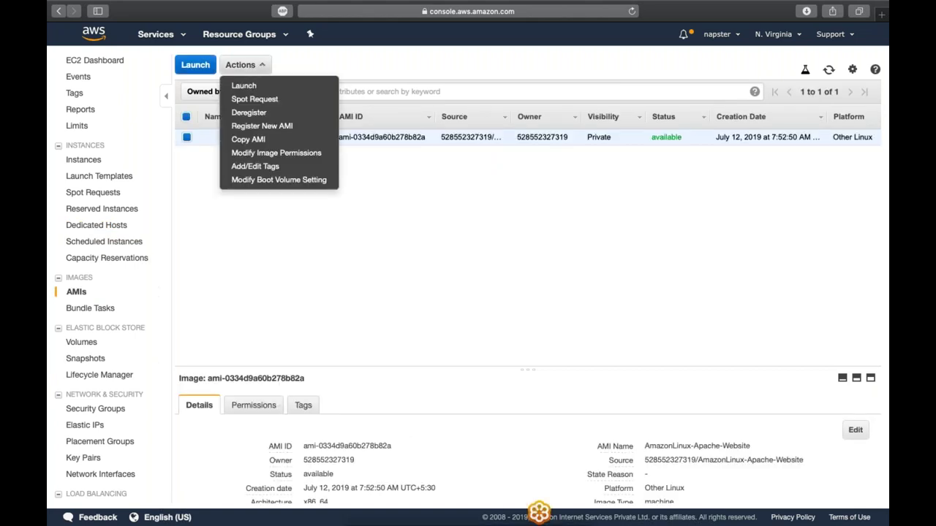
pyautogui.click(260, 113)
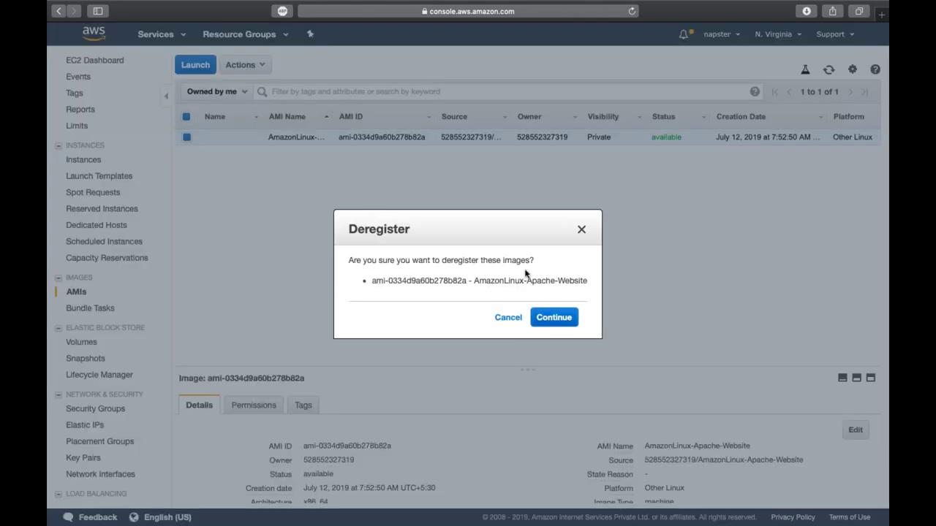
pyautogui.click(550, 314)
# Step: Switch over to the desktop space showing the Task folder
pyautogui.hotkey('ctrl', 'Up')
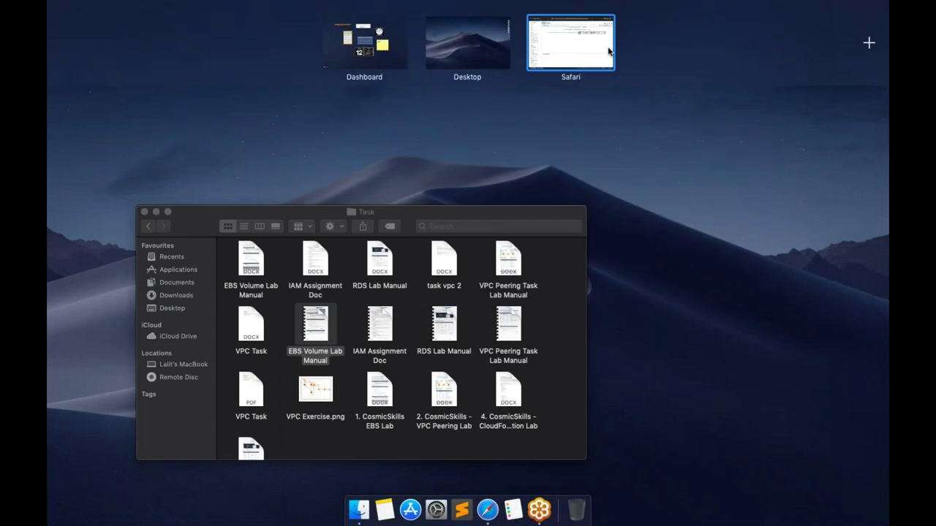
pyautogui.click(608, 52)
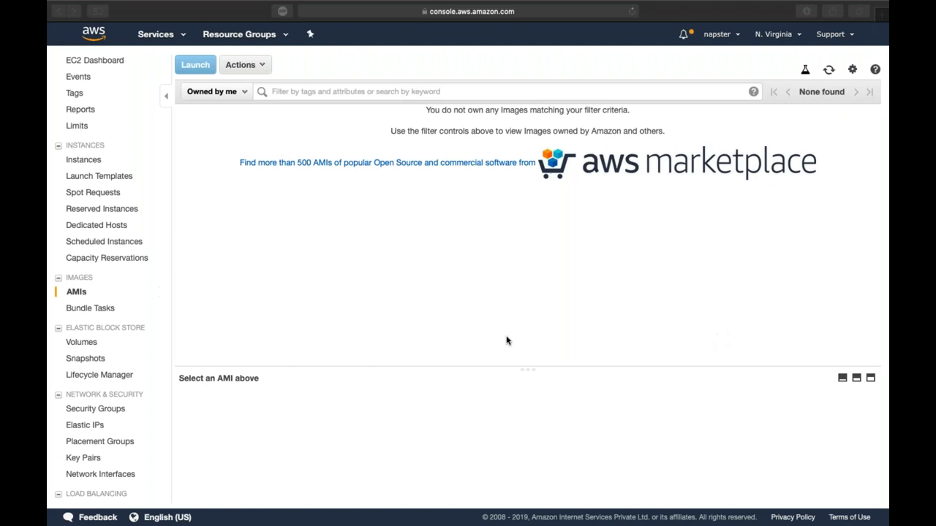
pyautogui.hotkey('ctrl', 'Left')
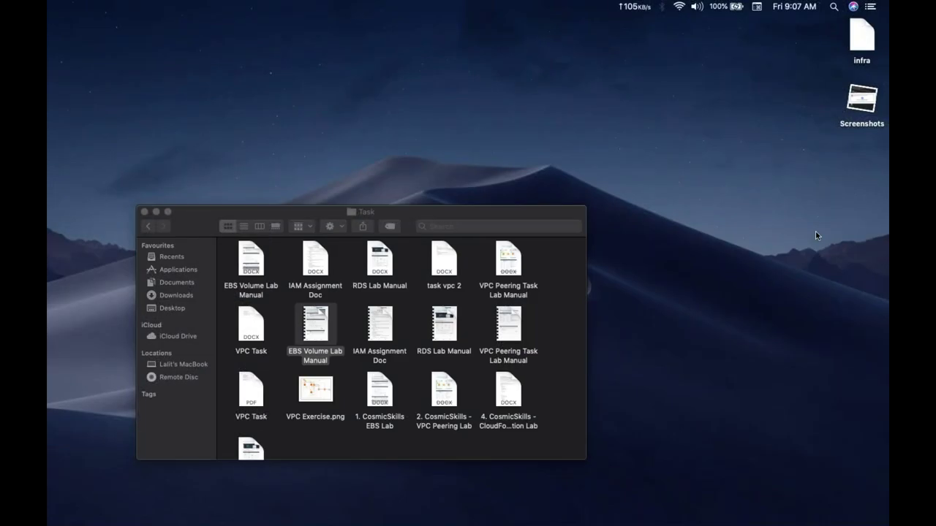